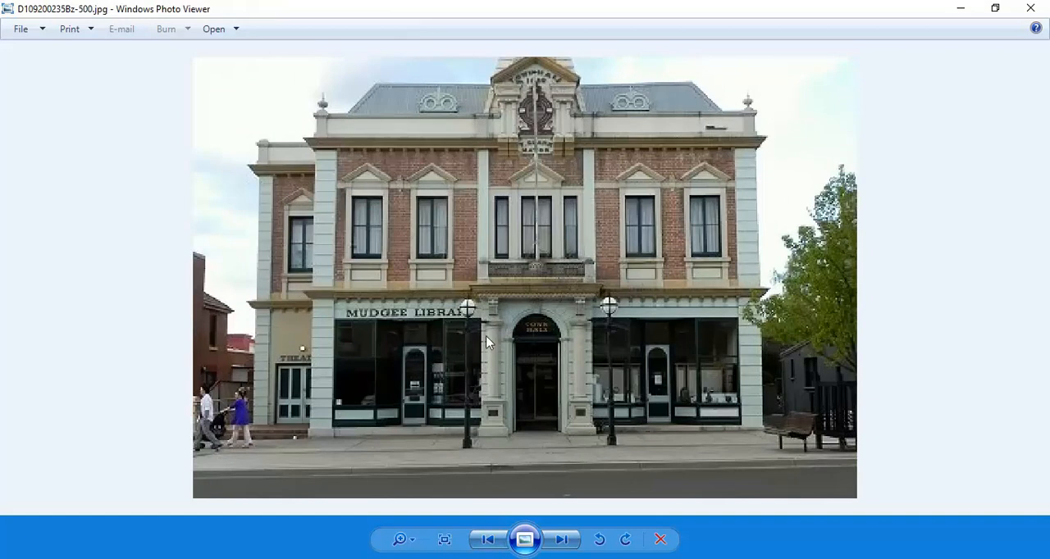
Switch to File Explorer and open the CAD 4 folder on the Student_Share_PC (V:) drive
left_click(32, 558)
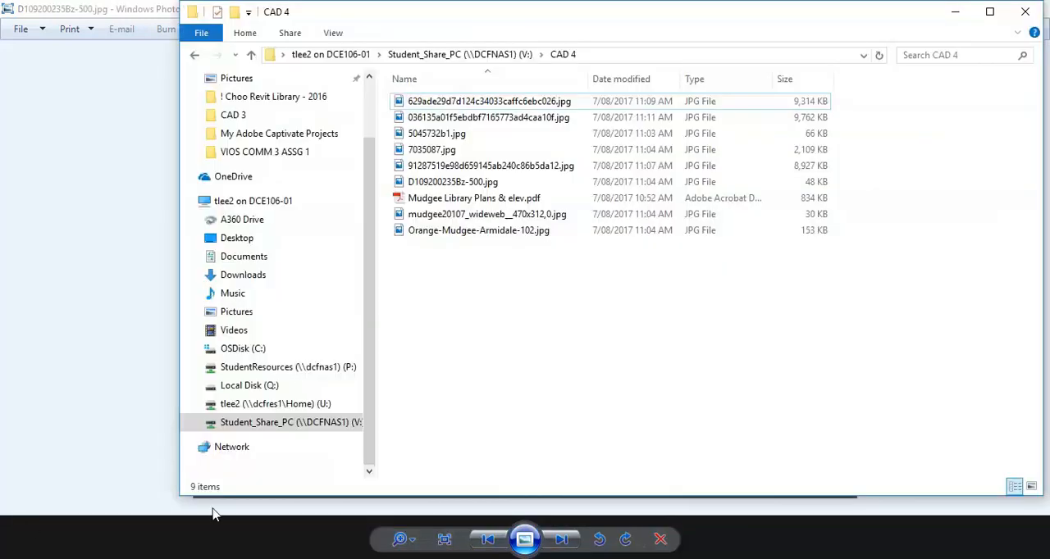
left_click(311, 366)
left_click(294, 423)
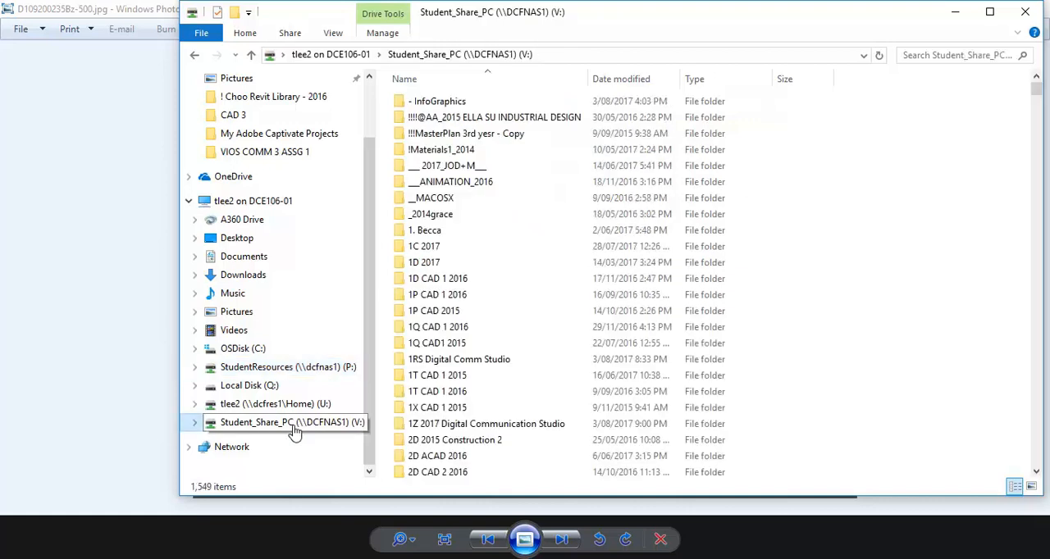
left_click(441, 281)
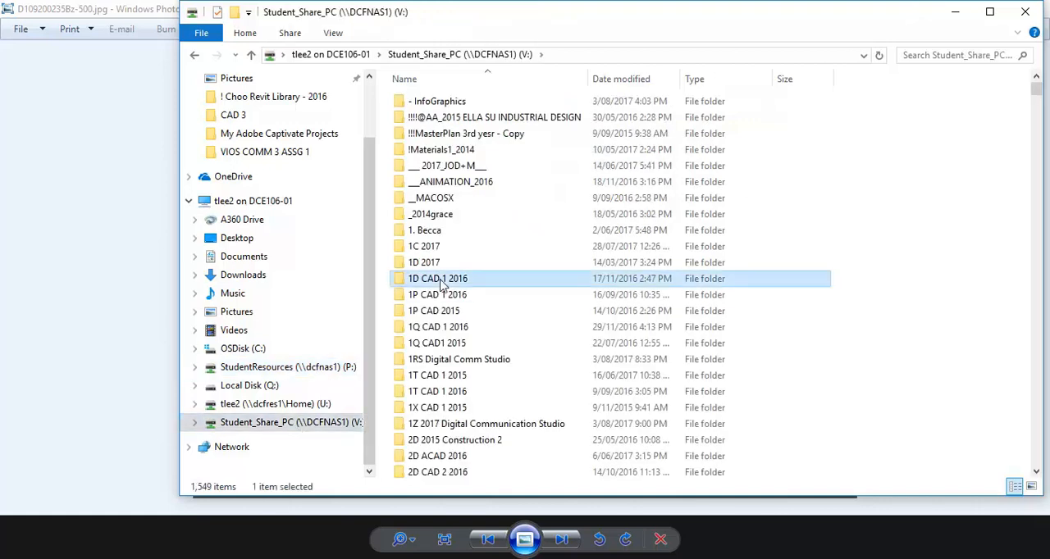
key("c")
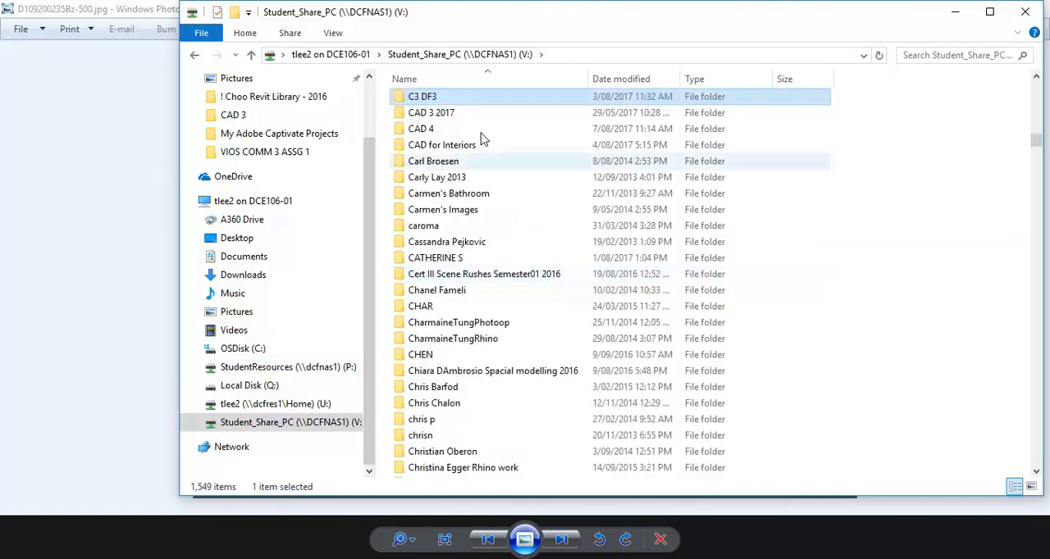
left_click(428, 131)
double_click(431, 133)
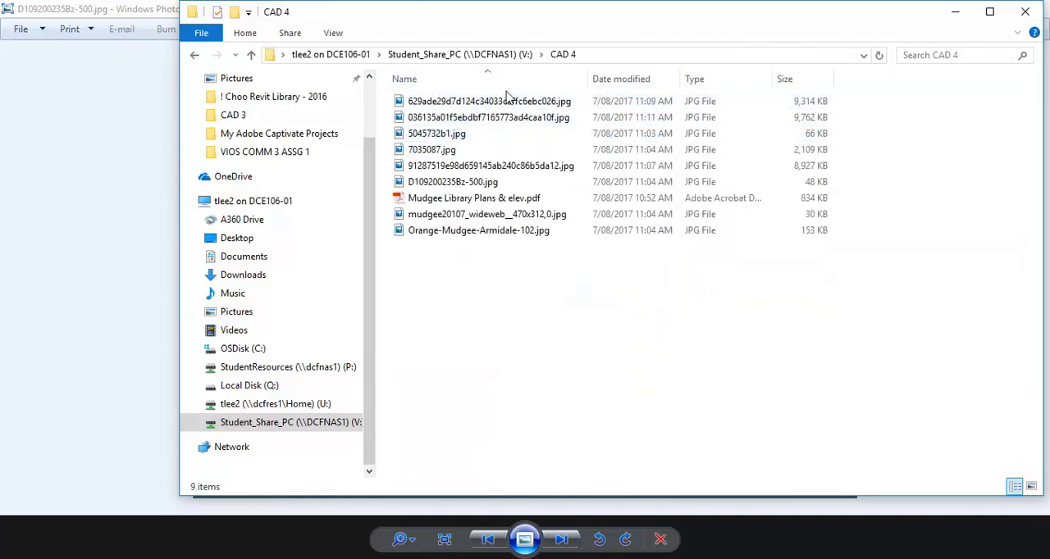
Open Mudgee Library Plans & elev.pdf in Acrobat and start exporting it as JPEG images
left_click(447, 199)
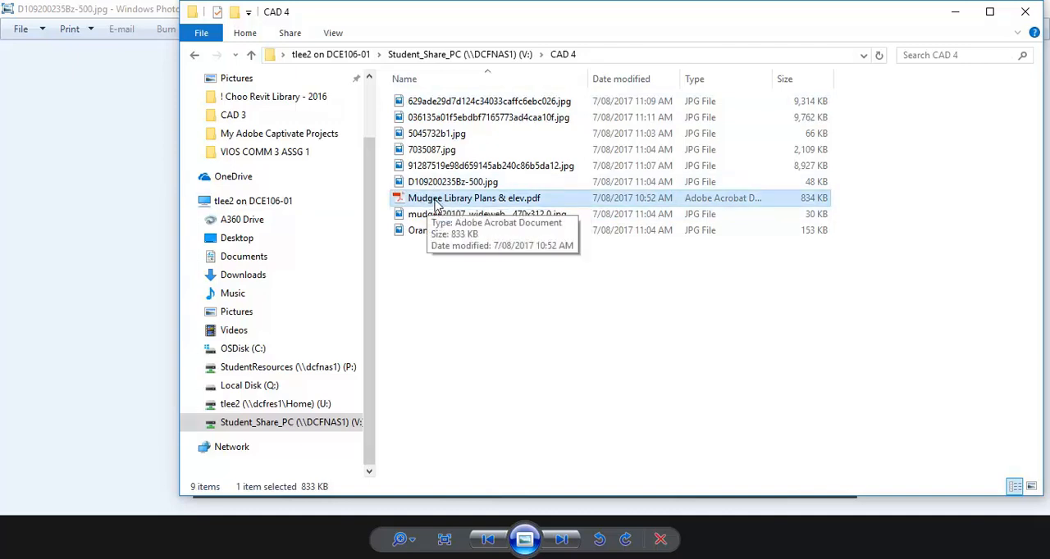
double_click(505, 199)
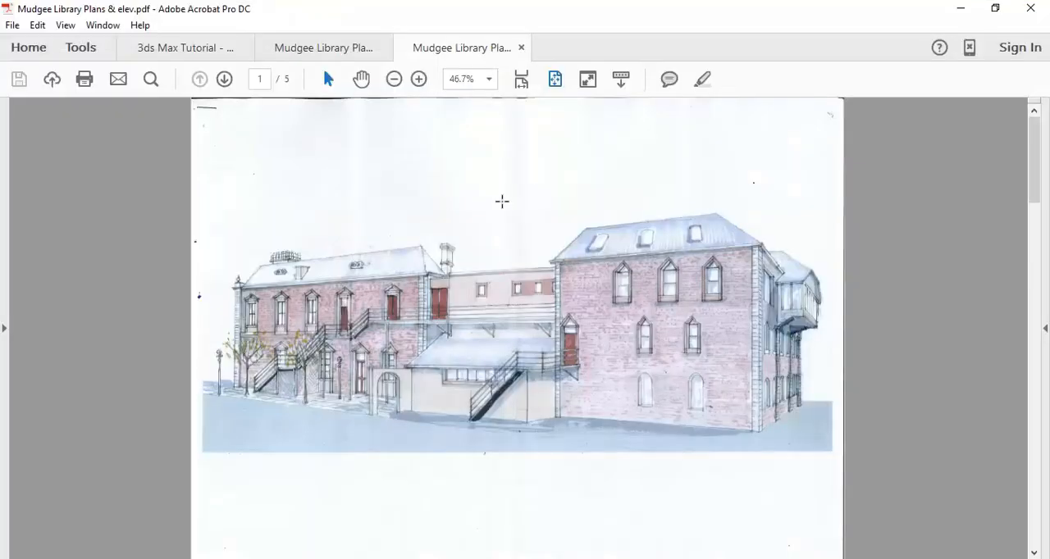
left_click(11, 25)
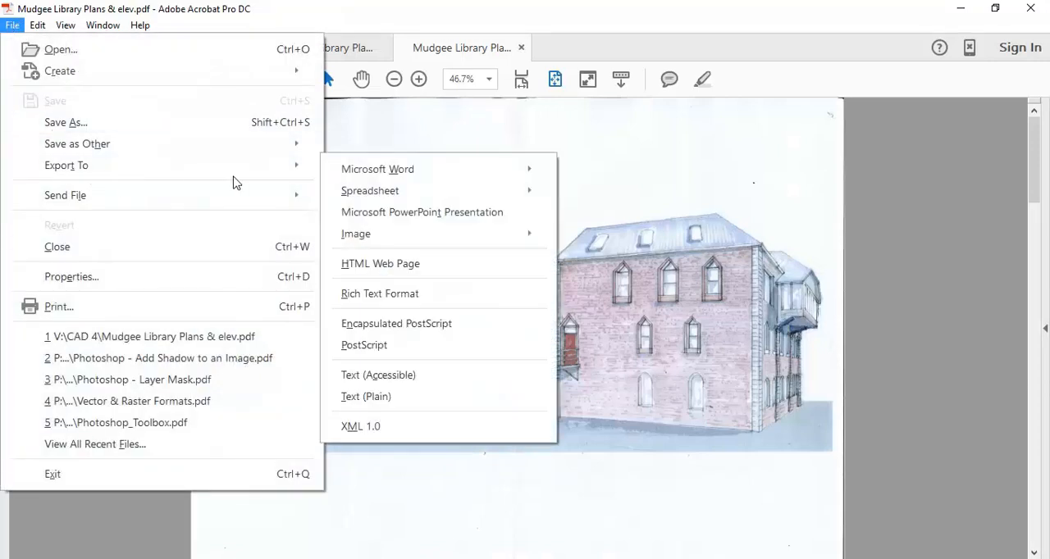
mouse_move(265, 166)
mouse_move(352, 233)
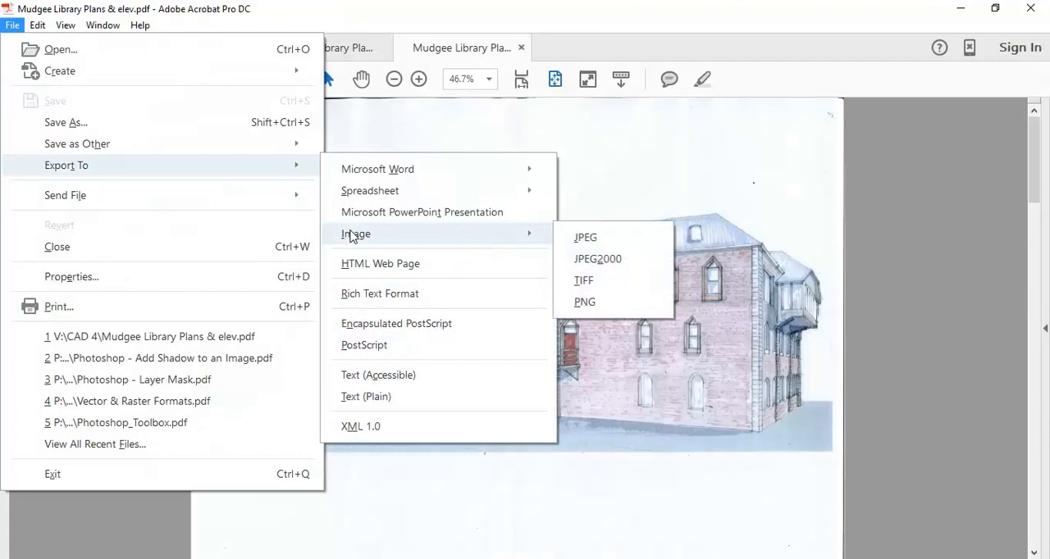
left_click(600, 238)
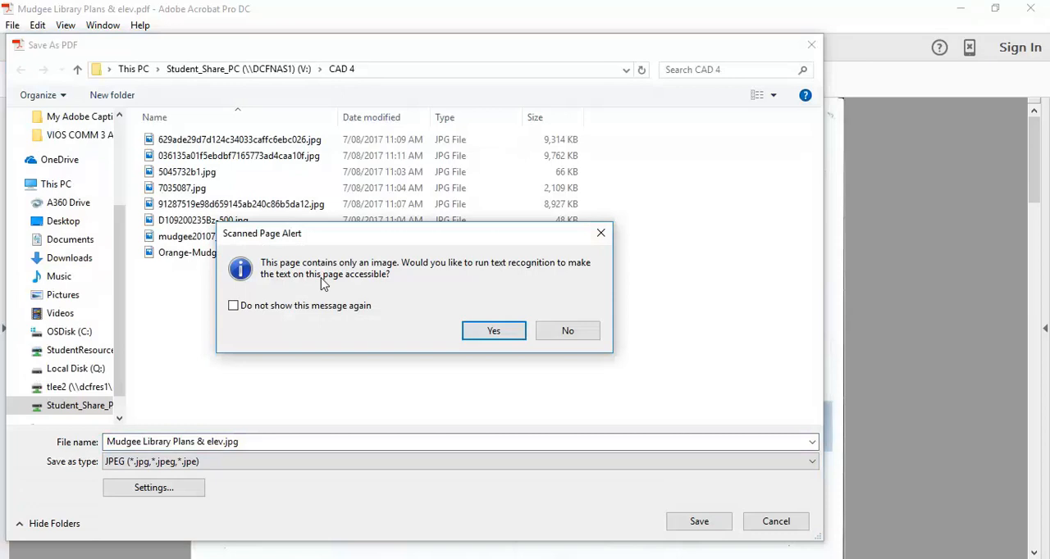
Run text recognition on all pages and prepare the entire document for reading with the inferred reading order
left_click(493, 331)
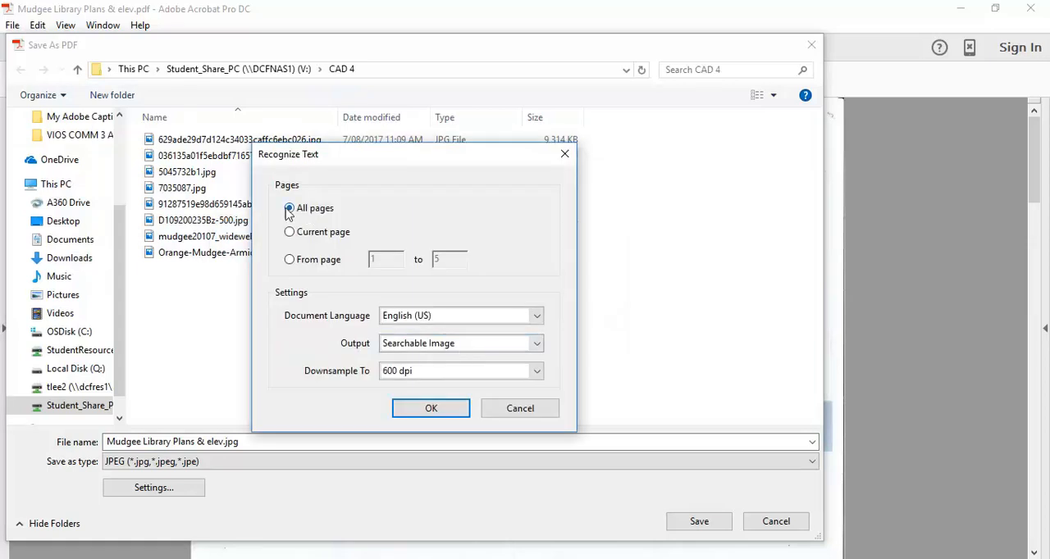
left_click(420, 410)
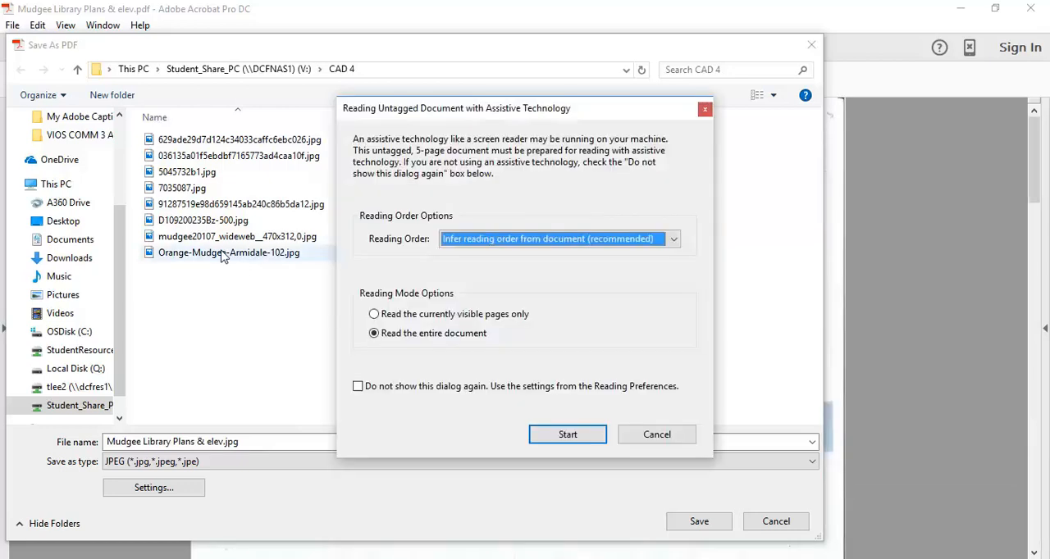
left_click(568, 435)
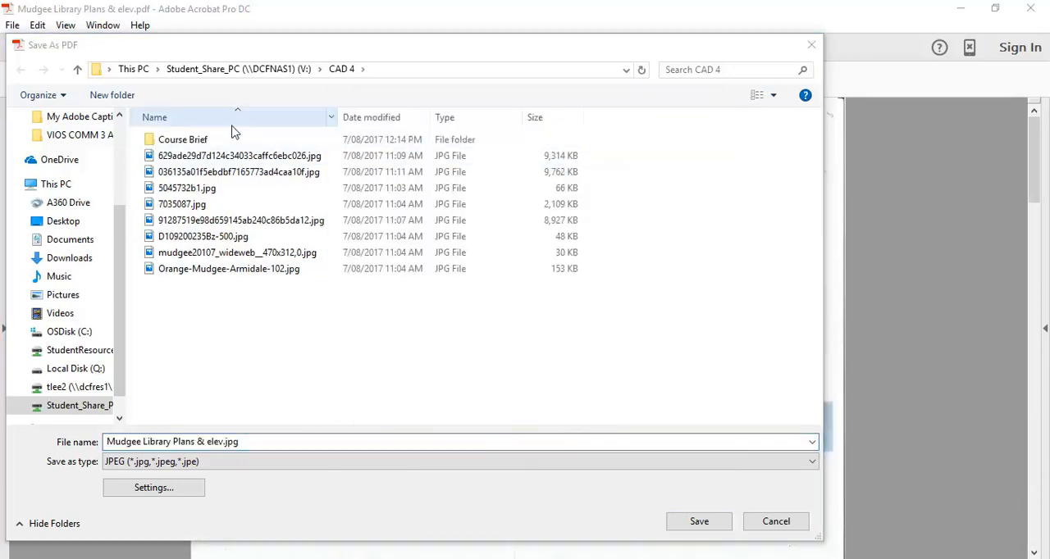
Save the JPEG export in the CAD 4 folder under the name Mudgee Library Plans & elev.jpg
double_click(170, 145)
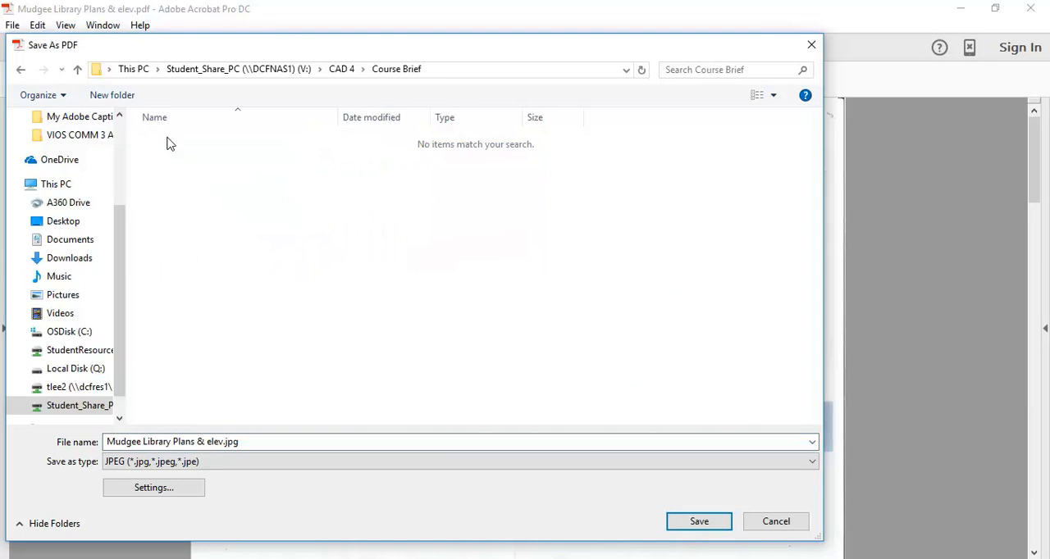
left_click(22, 72)
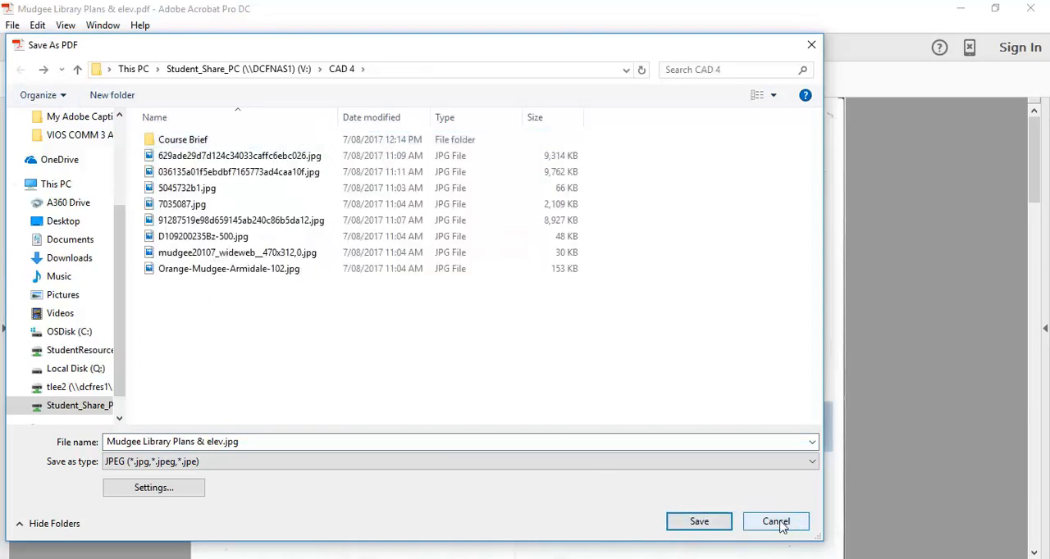
left_click(693, 523)
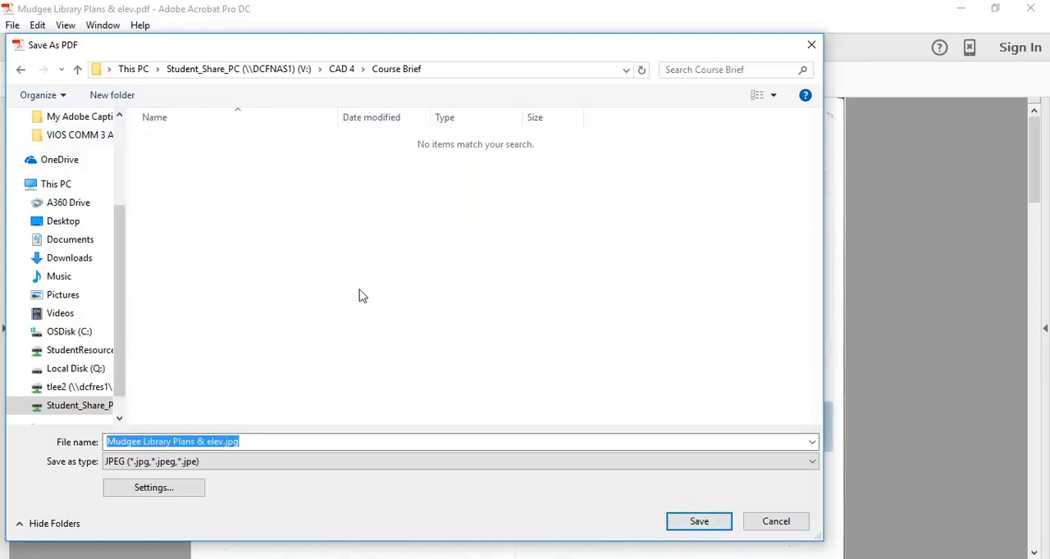
left_click(353, 69)
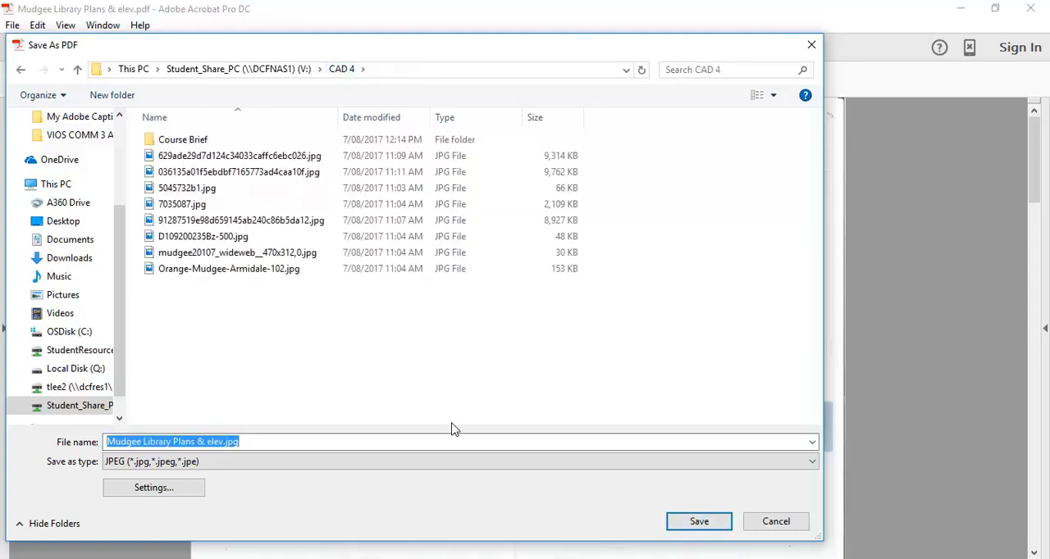
left_click(699, 522)
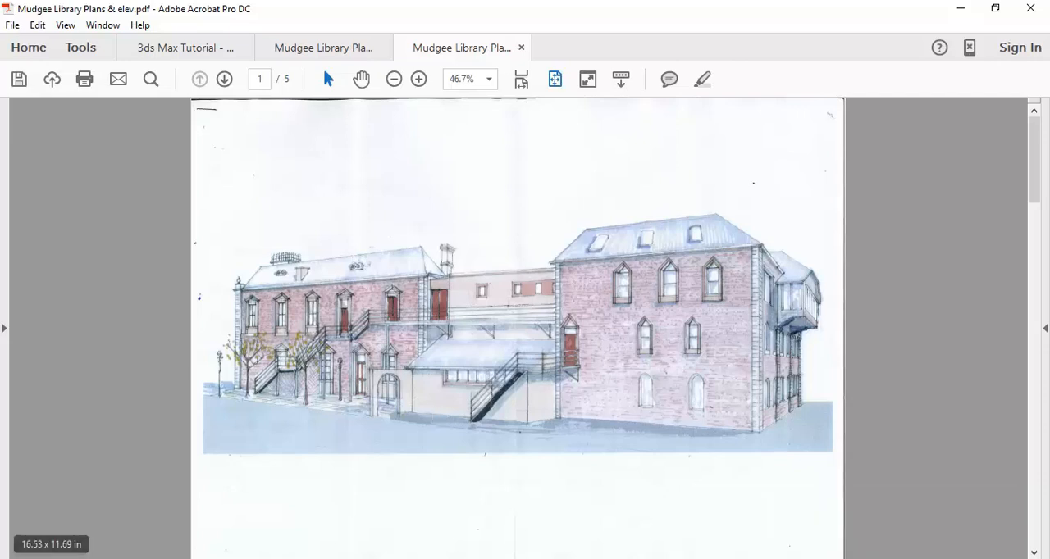
Switch to File Explorer and open Mudgee Library Plans & elev_Page_1.jpg with Windows Photo Viewer
left_click(164, 558)
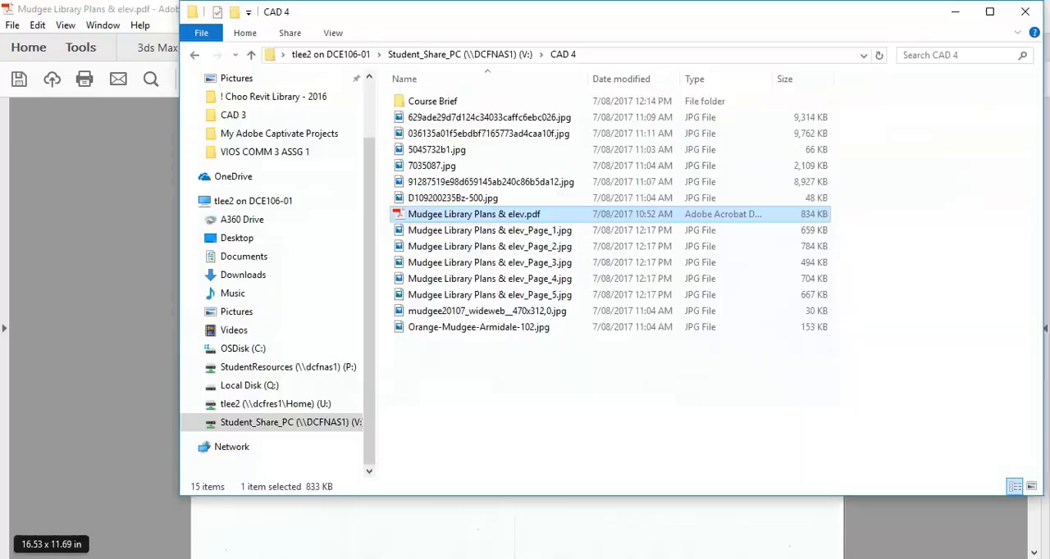
left_click(513, 235)
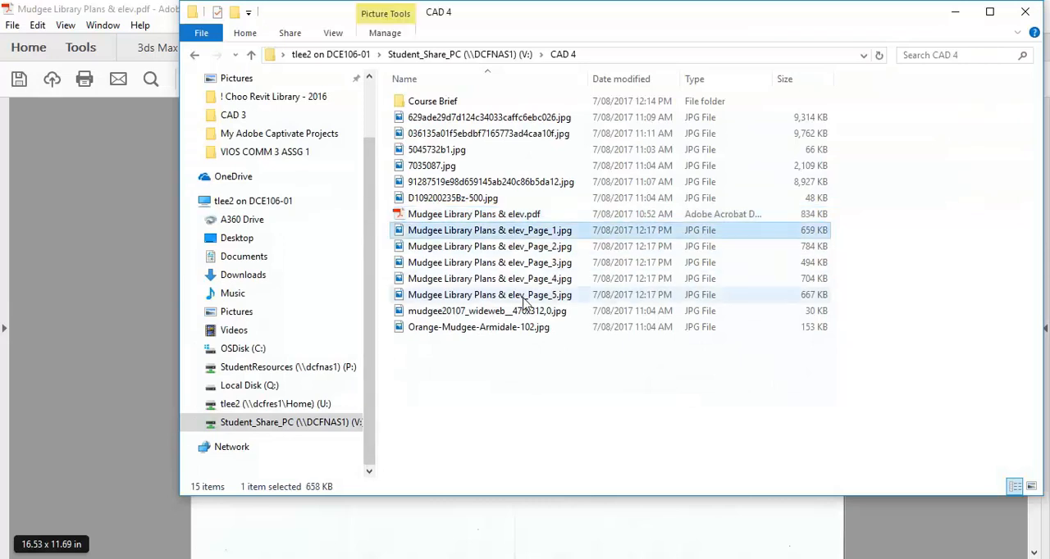
right_click(448, 237)
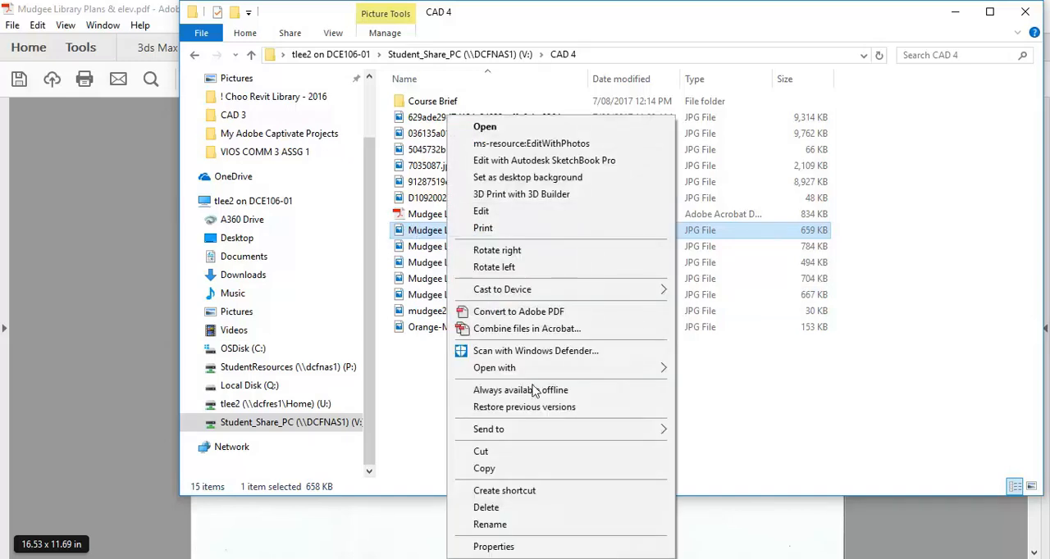
mouse_move(511, 370)
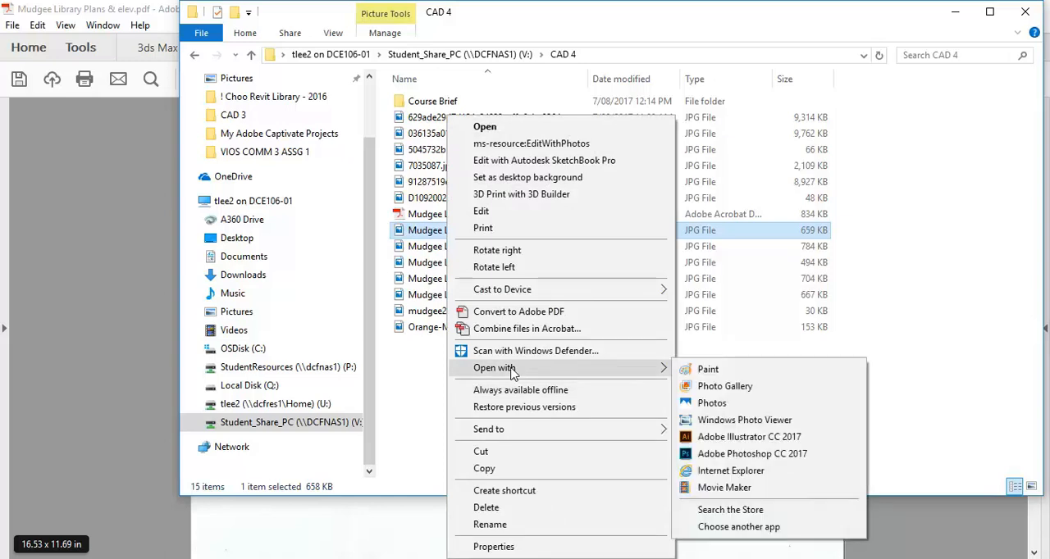
left_click(736, 420)
Examine the exported perspective, floor plan and elevation pages, returning to the ground floor plan
left_click(566, 547)
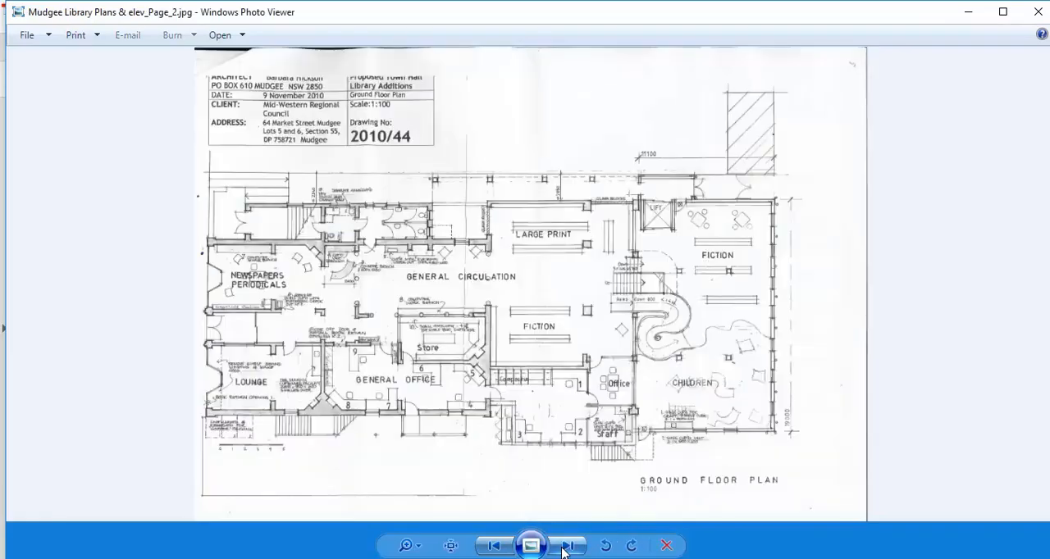
left_click(566, 547)
left_click(566, 547)
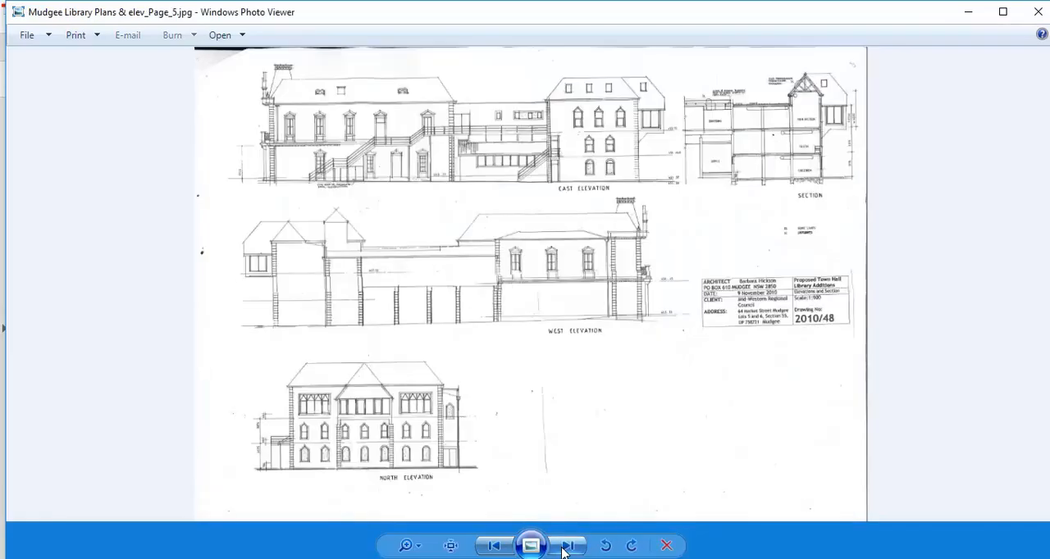
left_click(495, 547)
left_click(494, 547)
left_click(495, 547)
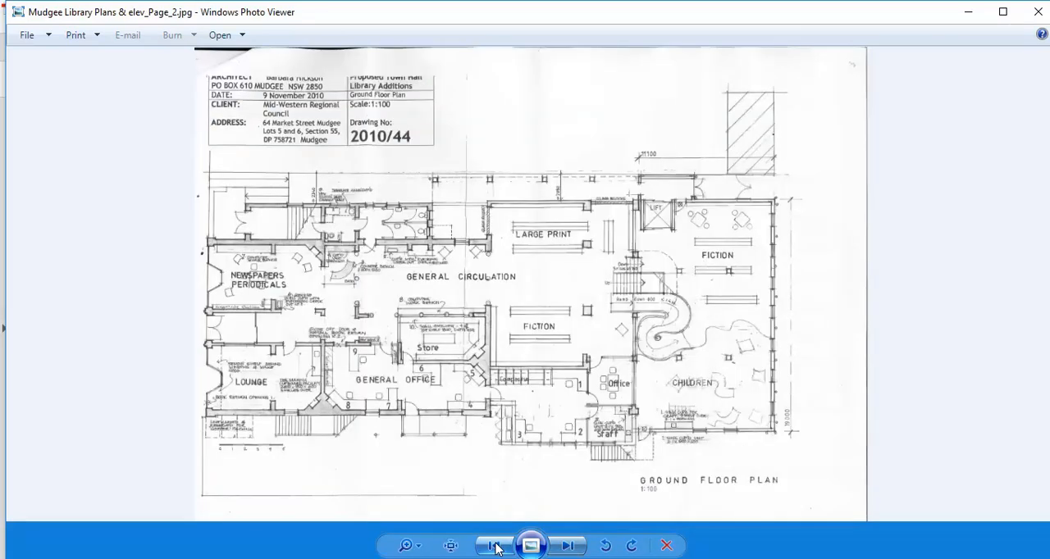
left_click(495, 548)
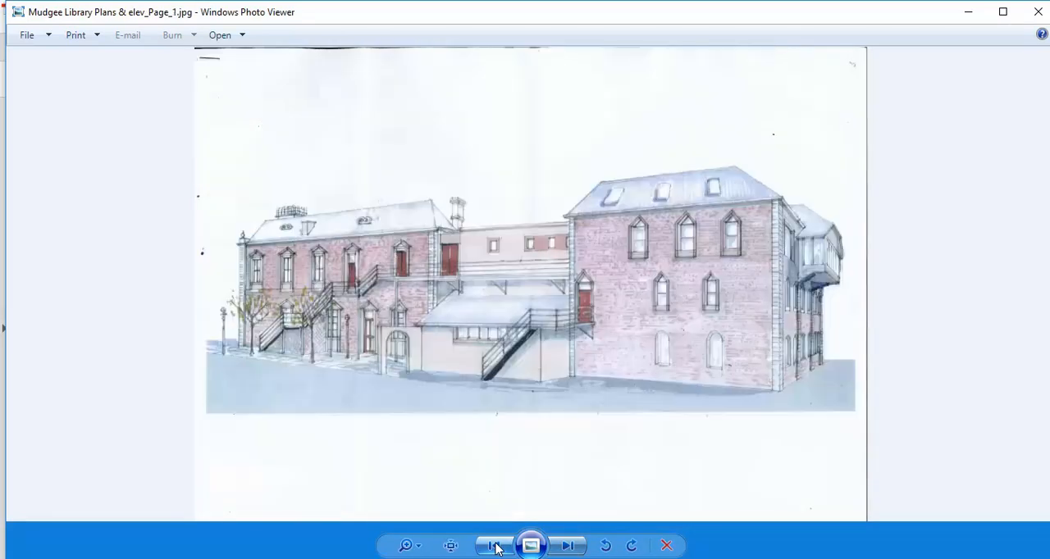
left_click(574, 547)
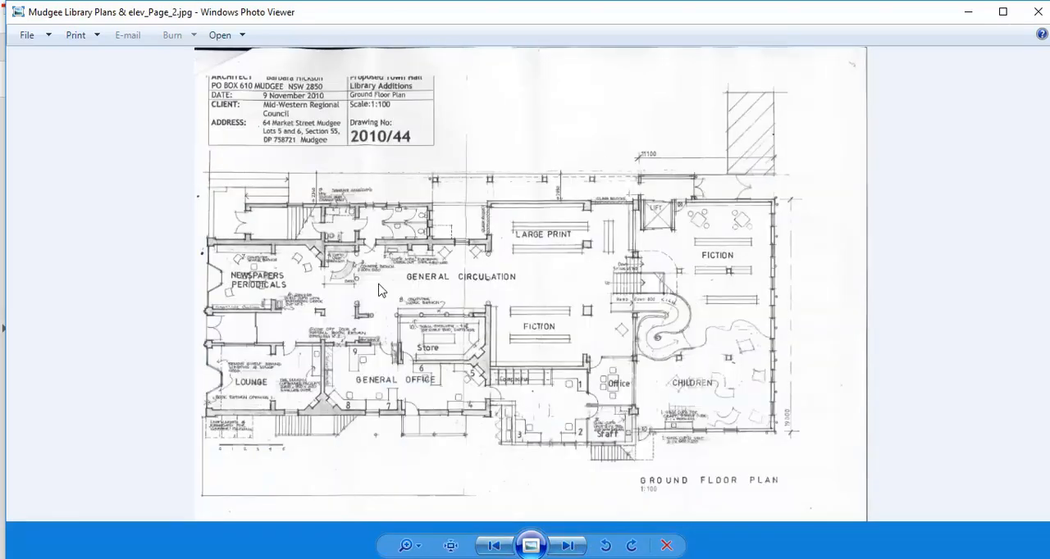
scroll(418, 299, "up", 1)
scroll(420, 300, "down", 1)
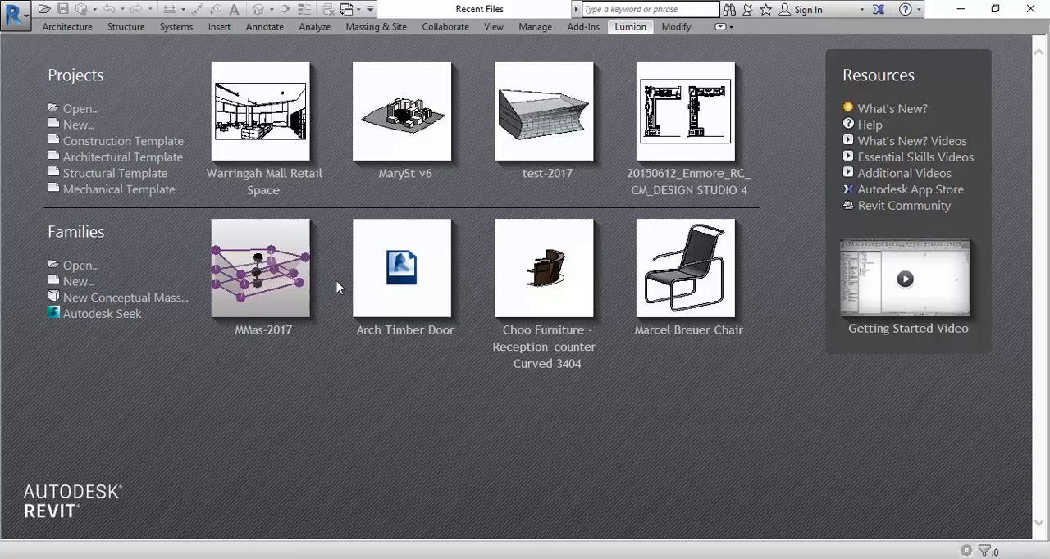
Switch to Revit, create a project from the Architectural Template and duplicate its Ground Floor plan view
left_click(96, 158)
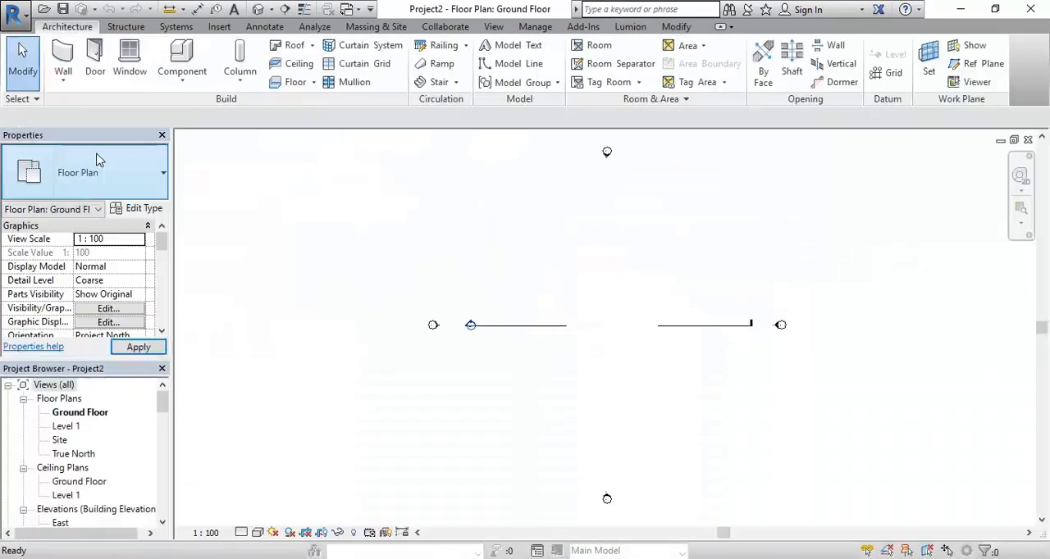
right_click(74, 416)
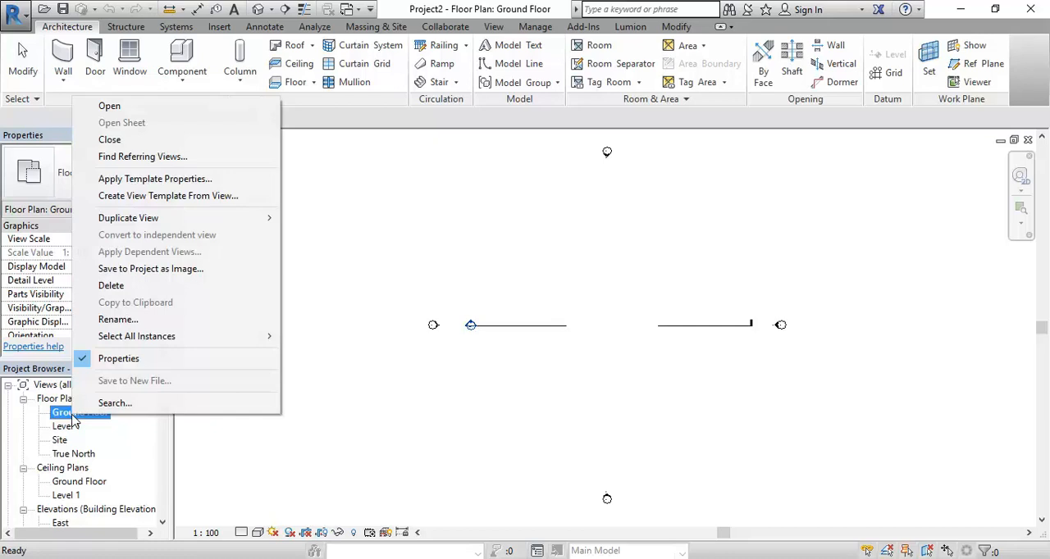
mouse_move(246, 219)
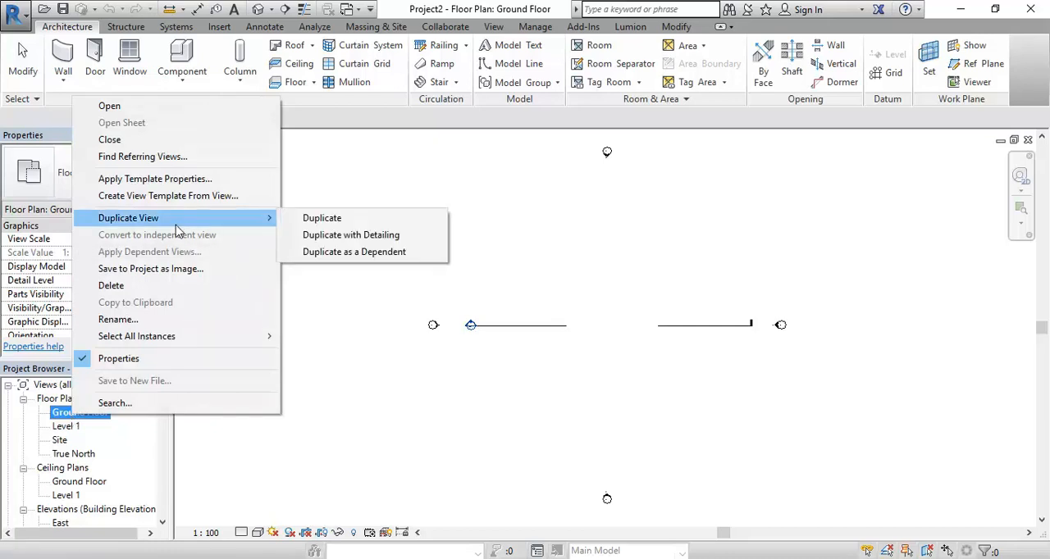
left_click(340, 220)
Rename the duplicated floor plan view as Ground Floor Image
right_click(67, 430)
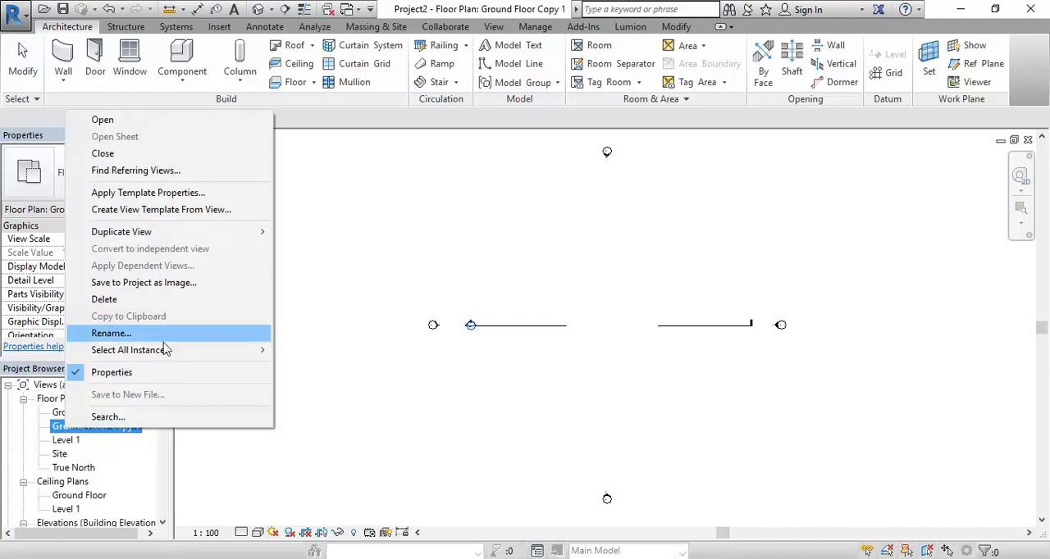
left_click(141, 335)
left_click_drag(317, 166, 431, 163)
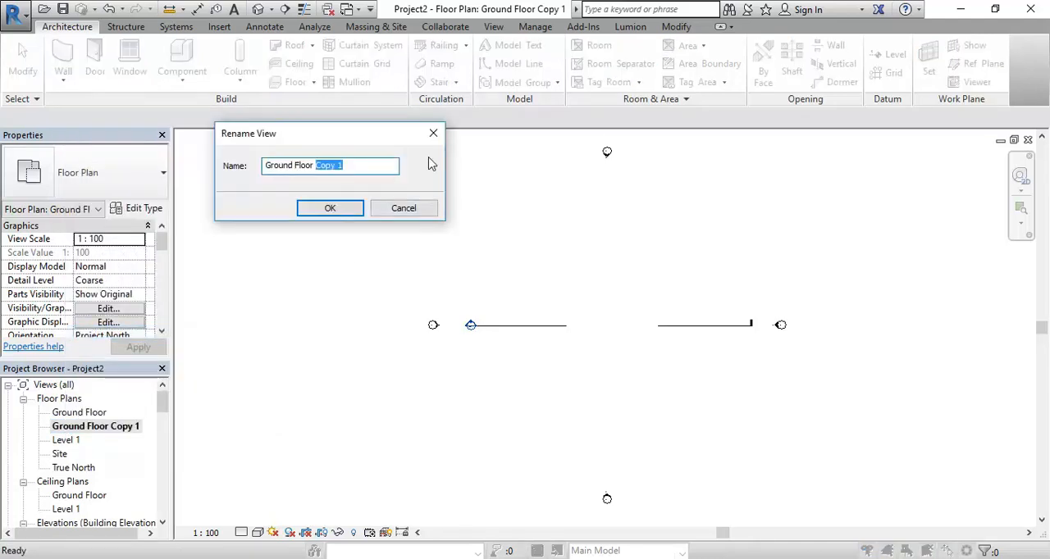
key("BackSpace")
left_click(319, 207)
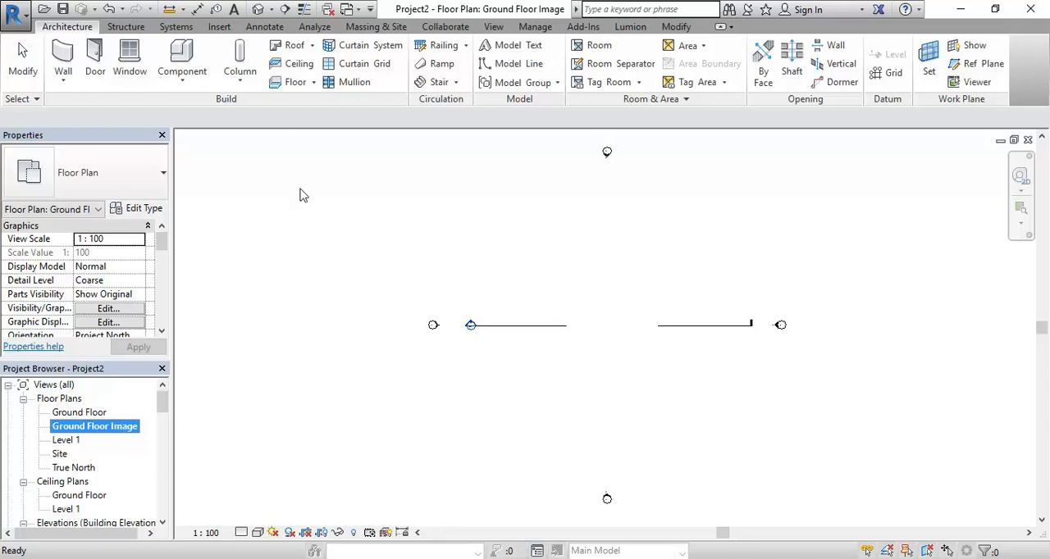
Start importing an image into the Ground Floor Image view and browse to the CAD 4 folder on the Student_Share_PC drive
left_click(219, 27)
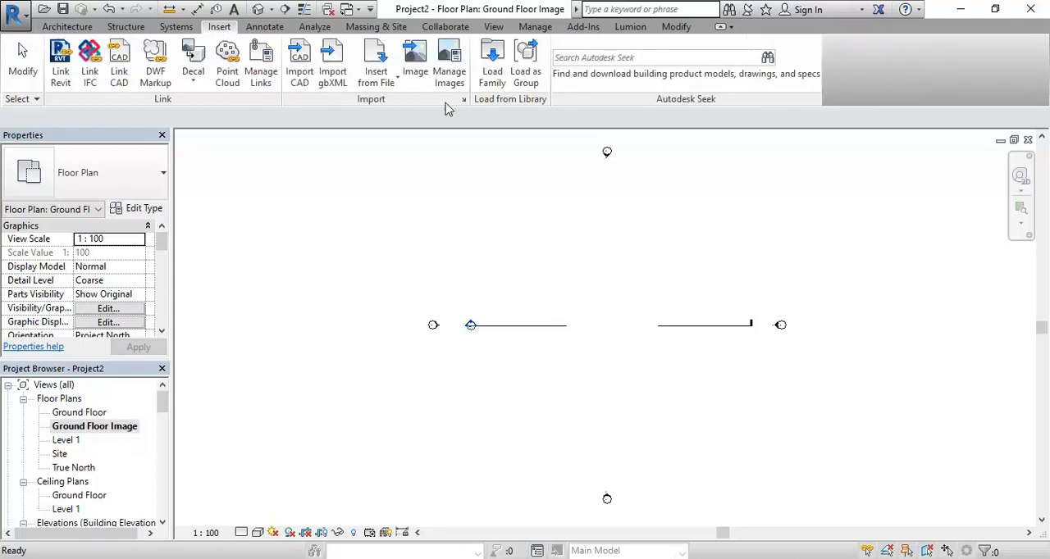
left_click(421, 65)
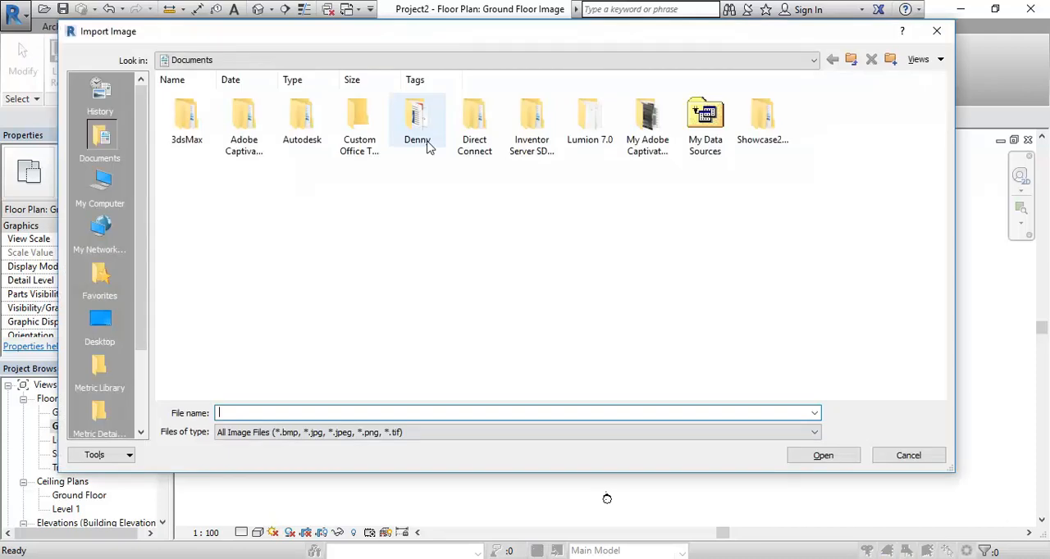
left_click(373, 59)
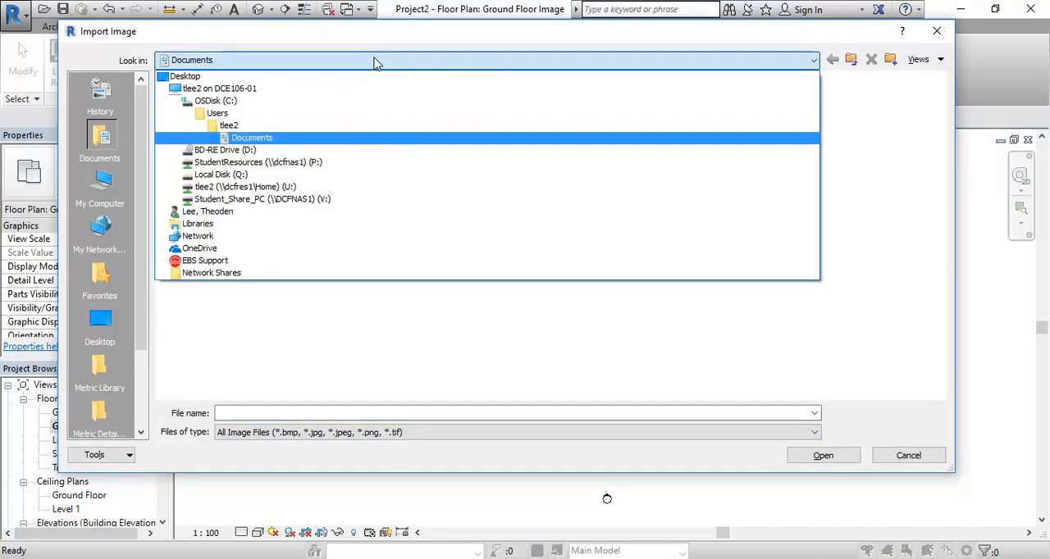
left_click(297, 164)
left_click(353, 60)
left_click(289, 163)
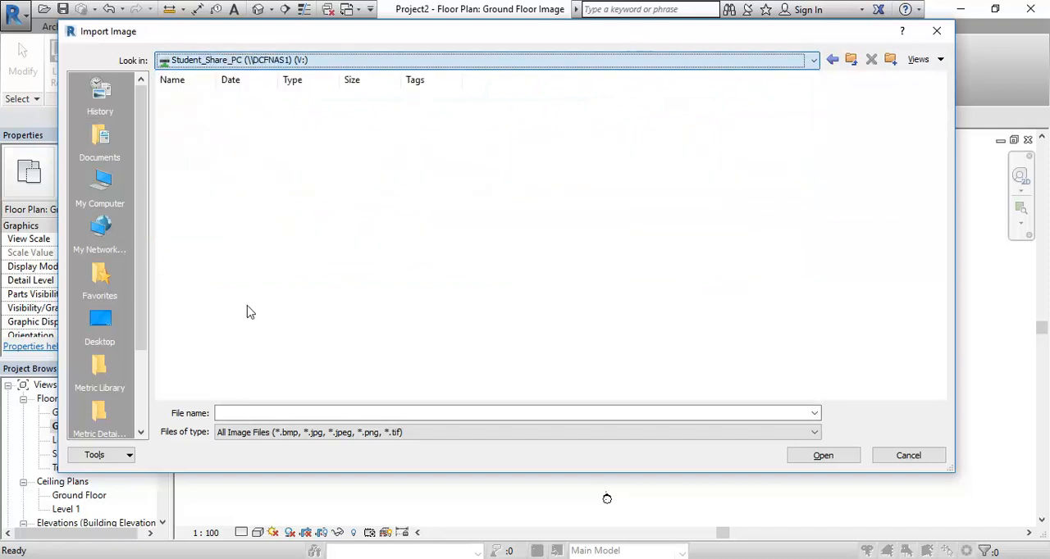
scroll(250, 310, "down", 10)
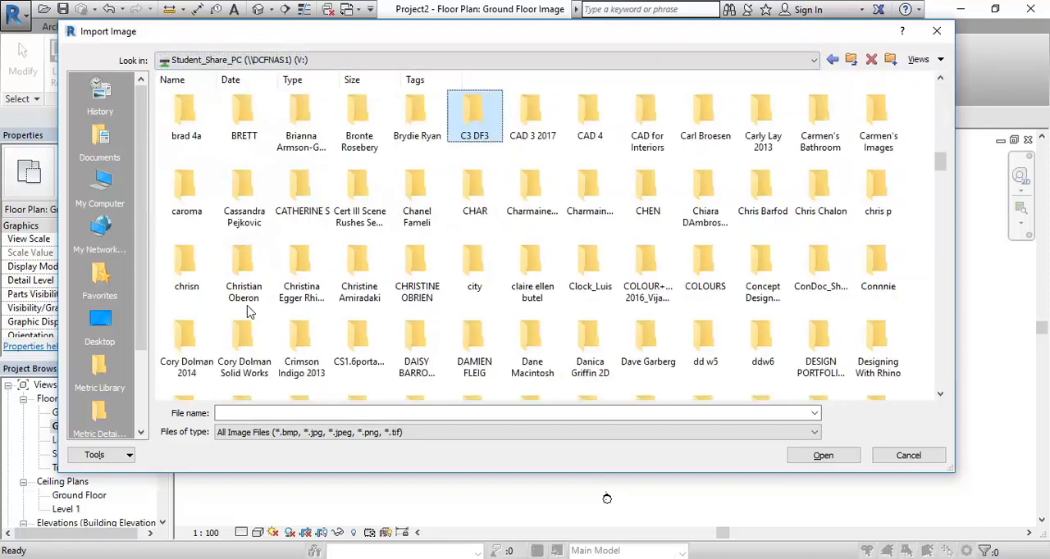
double_click(600, 141)
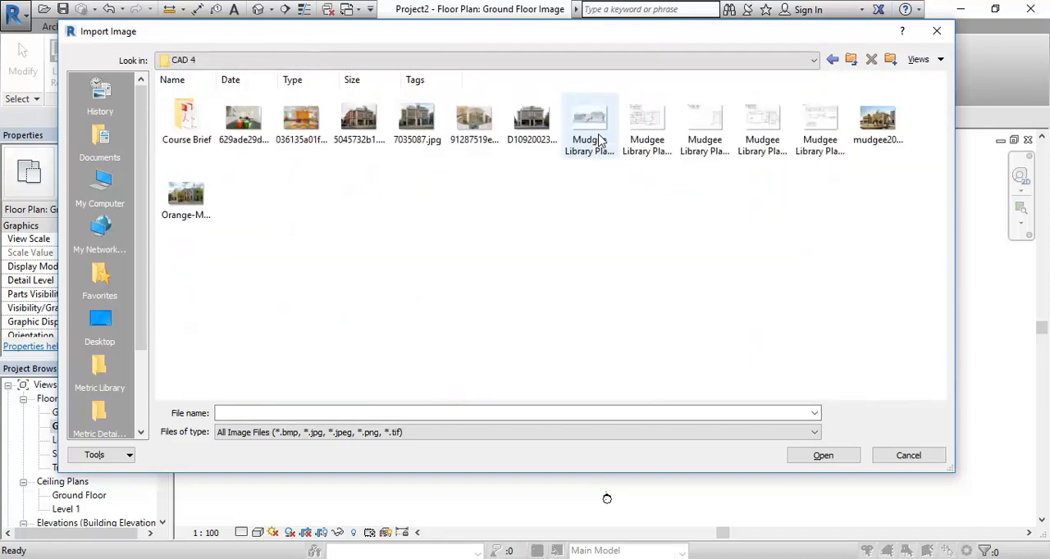
Import Mudgee Library Plans & elev_Page_2.jpg and place it at the centre of the view, between the elevation markers
left_click(645, 133)
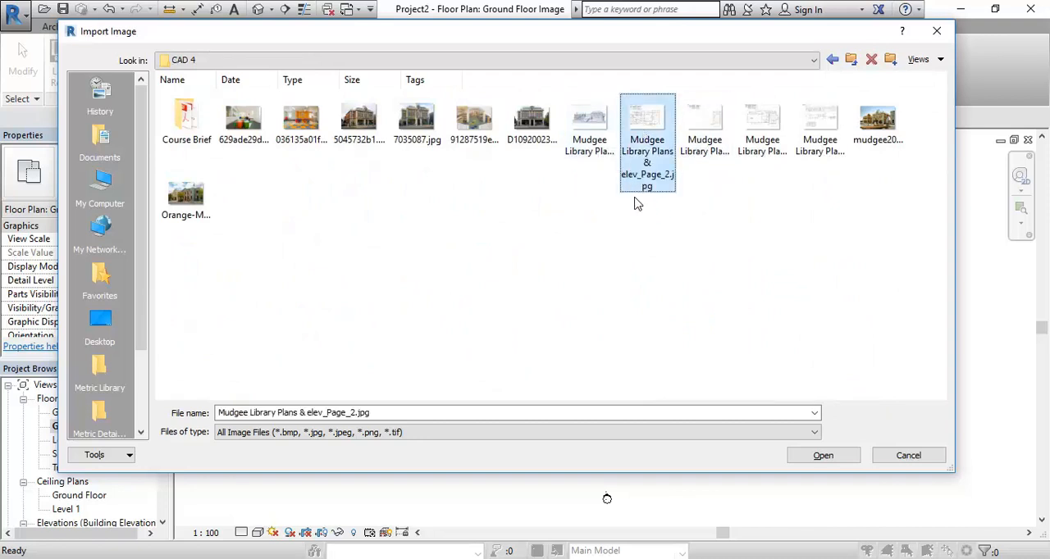
double_click(640, 119)
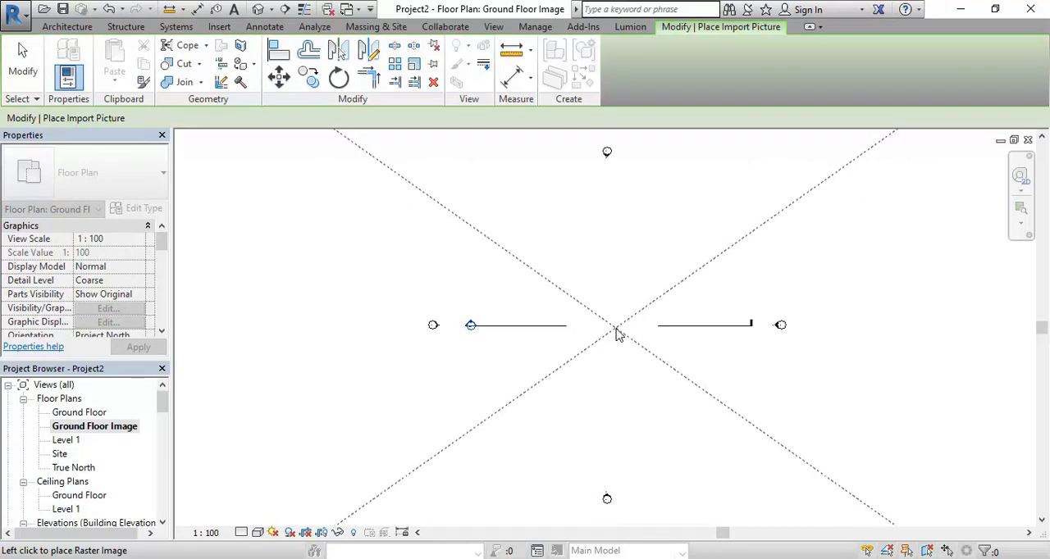
left_click(617, 333)
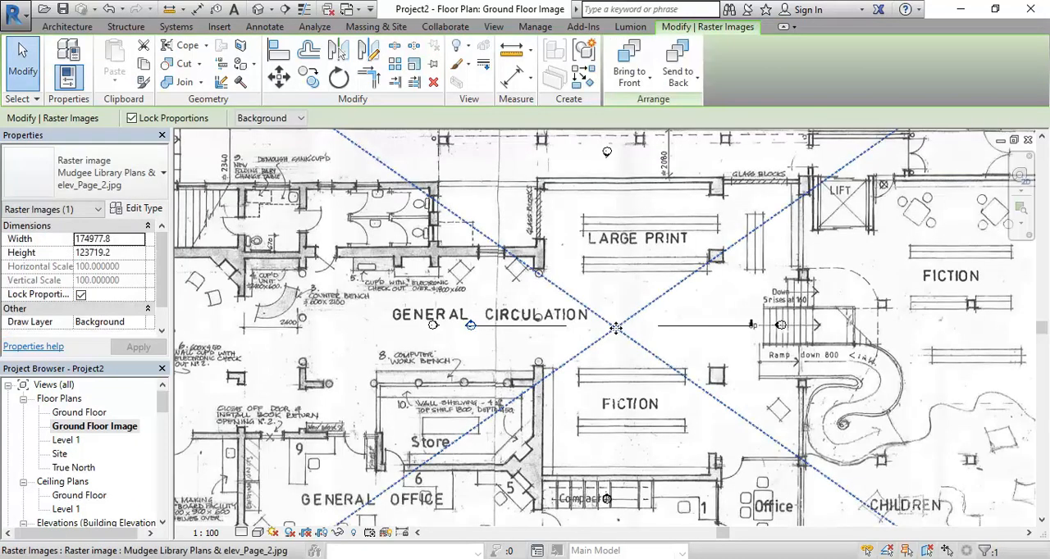
scroll(616, 328, "down", 6)
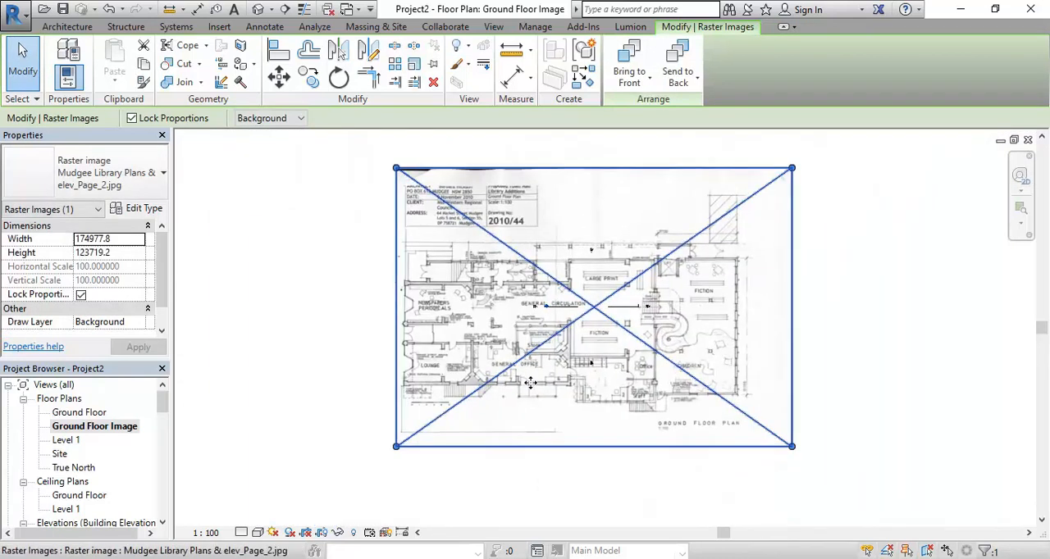
key("alt+Tab")
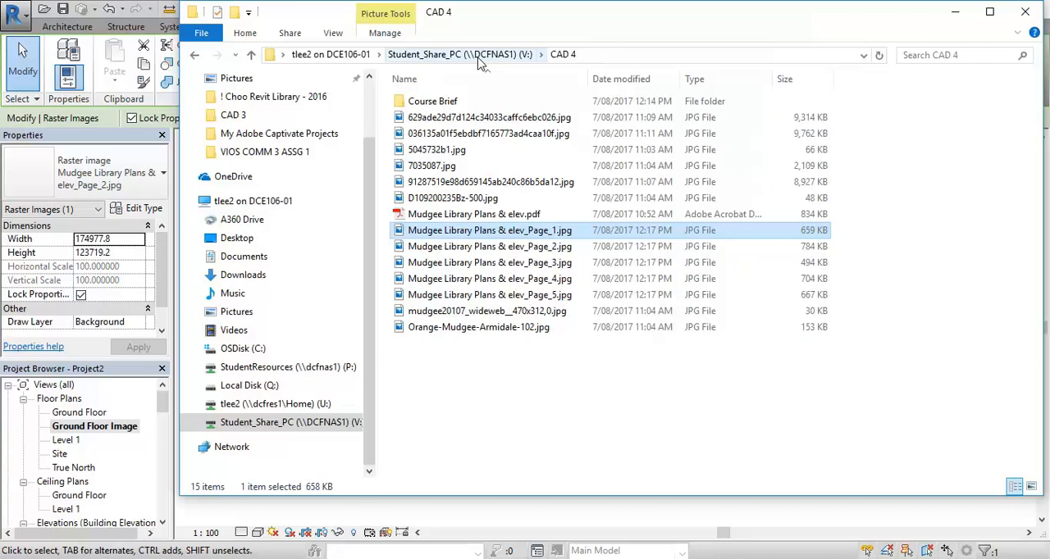
left_click(703, 391)
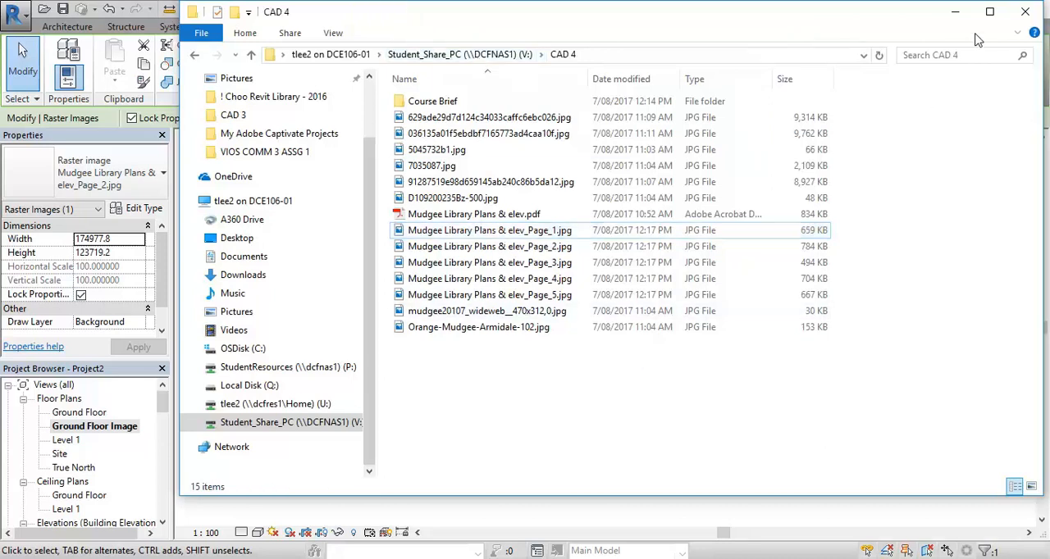
left_click(956, 13)
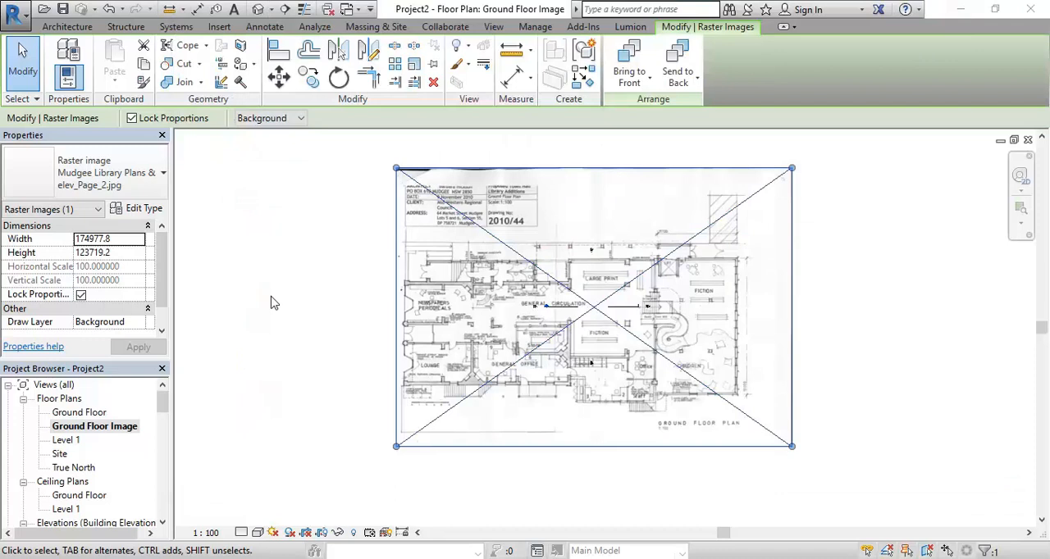
Deselect the plan image and examine the graphic scale bar below the Lounge
left_click(307, 319)
scroll(468, 441, "up", 4)
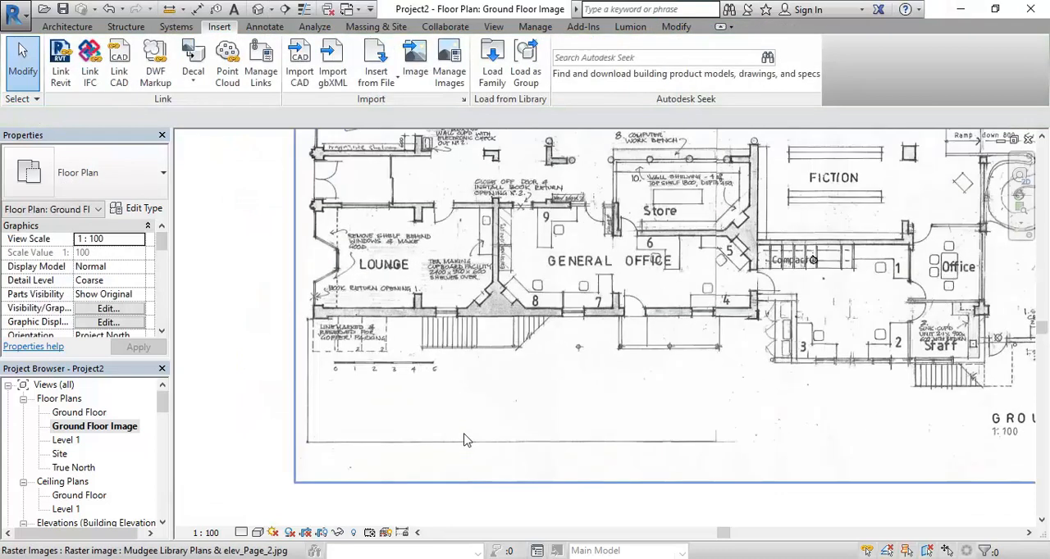
scroll(382, 367, "up", 3)
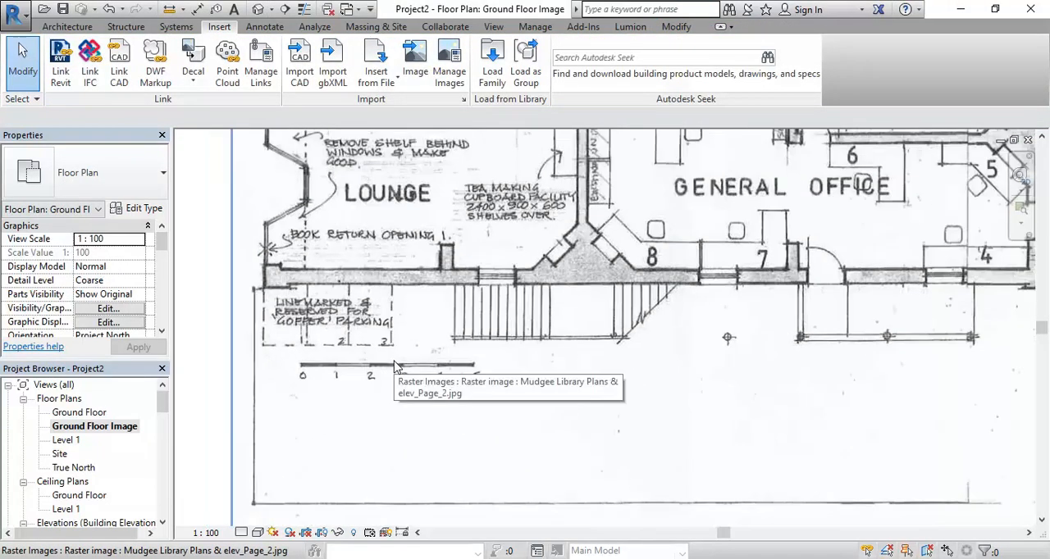
scroll(316, 376, "up", 3)
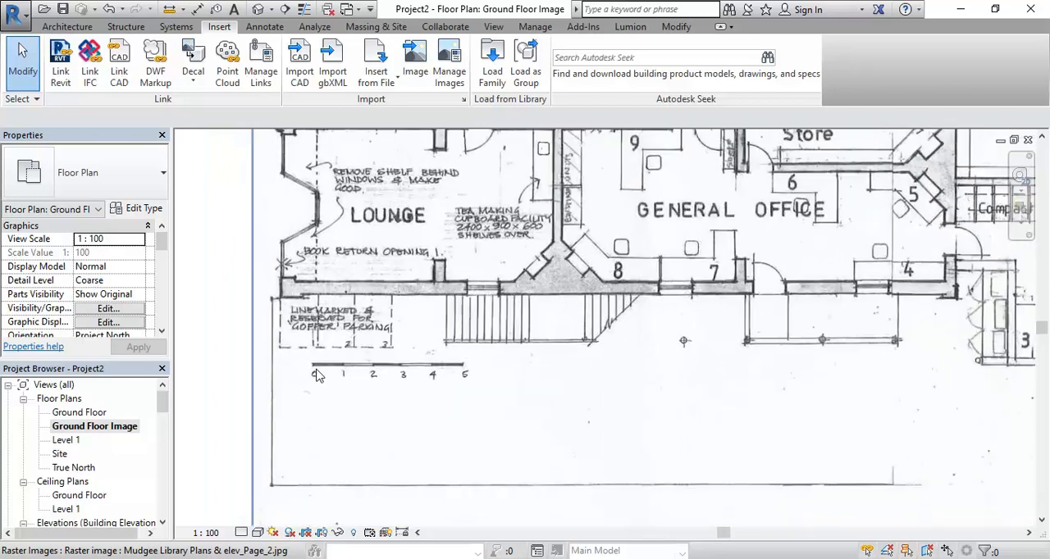
scroll(317, 376, "up", 1)
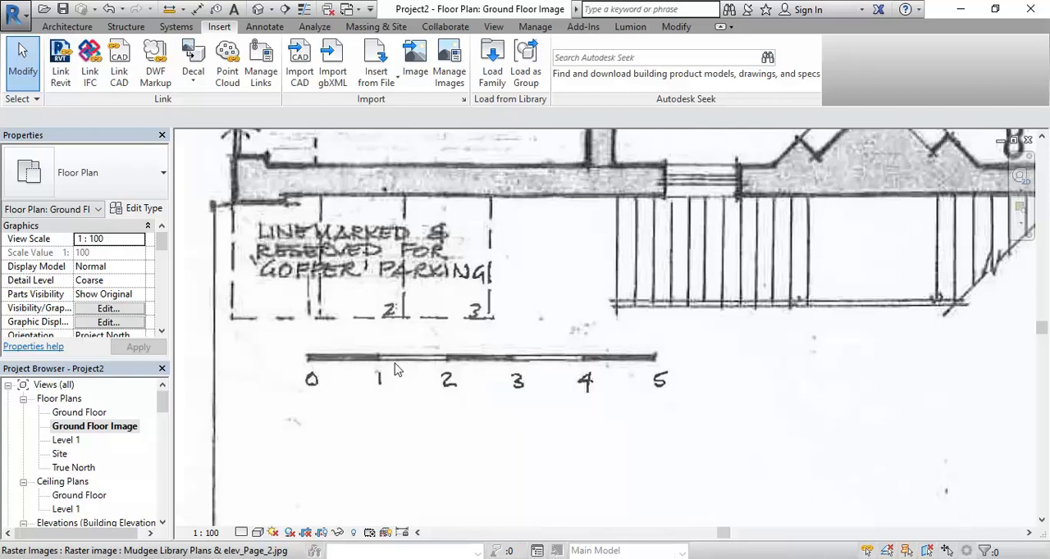
Examine the written dimensions above the toilets and the Large Print area as possible scaling references
scroll(382, 357, "down", 5)
scroll(495, 358, "down", 1)
middle_click_drag(511, 353, 277, 397)
middle_click_drag(707, 295, 794, 409)
scroll(715, 420, "down", 1)
scroll(332, 170, "up", 3)
scroll(409, 319, "up", 3)
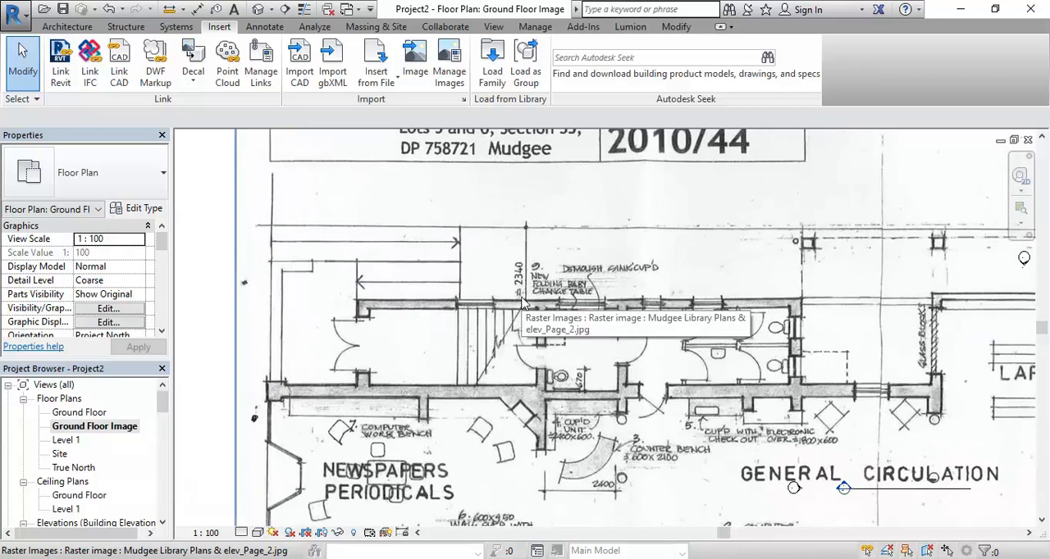
scroll(530, 250, "up", 5)
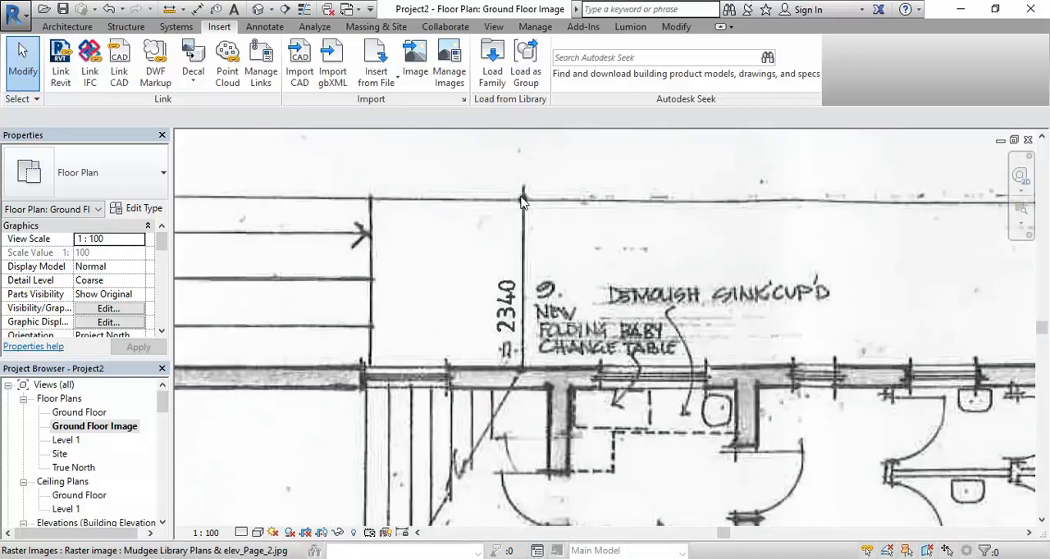
scroll(527, 369, "down", 6)
middle_click_drag(614, 440, 465, 268)
middle_click_drag(504, 388, 365, 422)
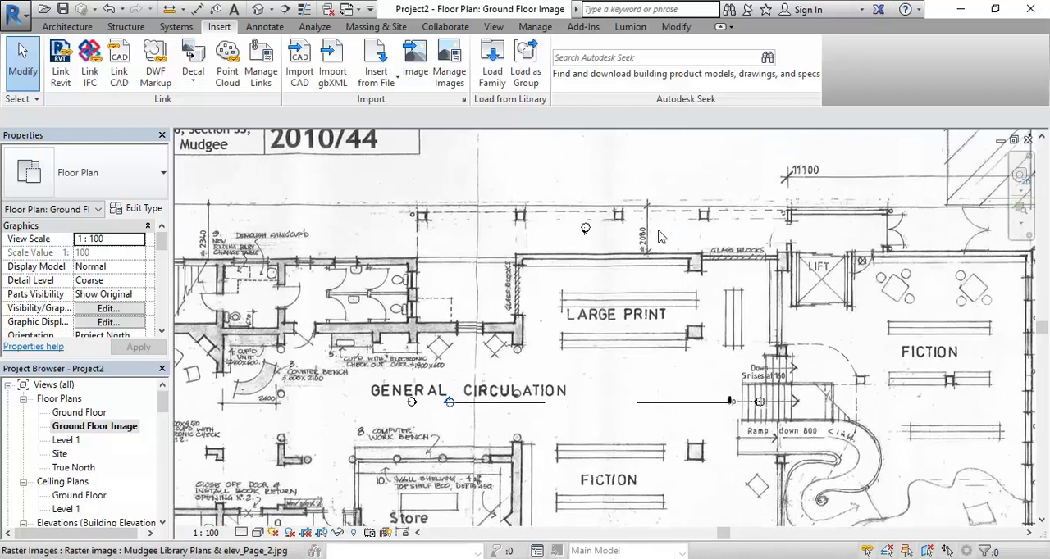
scroll(660, 233, "up", 5)
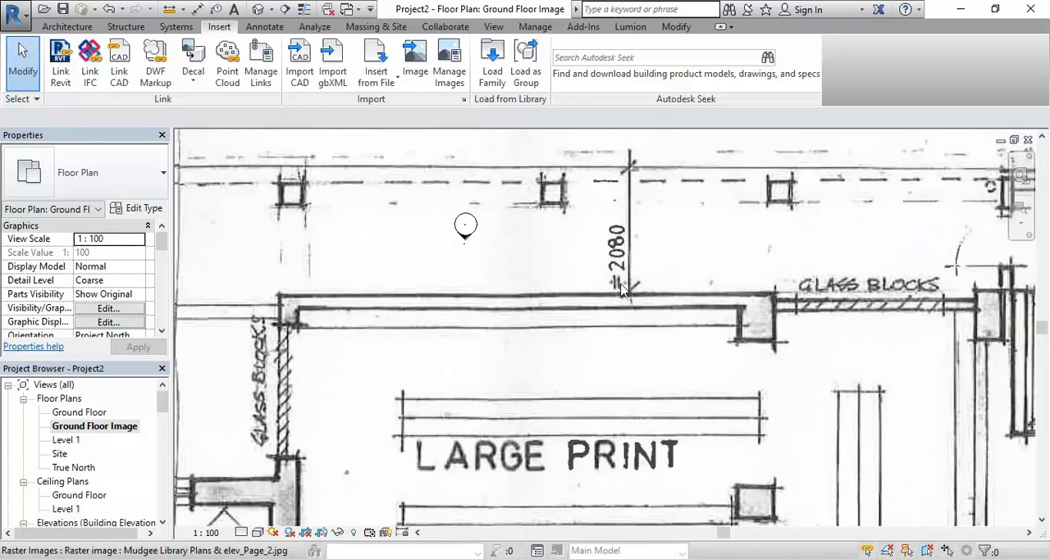
Examine the overall width dimension above the lift and Fiction area, and review the whole ground floor plan
scroll(623, 288, "down", 2)
middle_click_drag(937, 371, 571, 310)
scroll(591, 255, "up", 3)
middle_click_drag(589, 250, 452, 327)
scroll(396, 324, "up", 3)
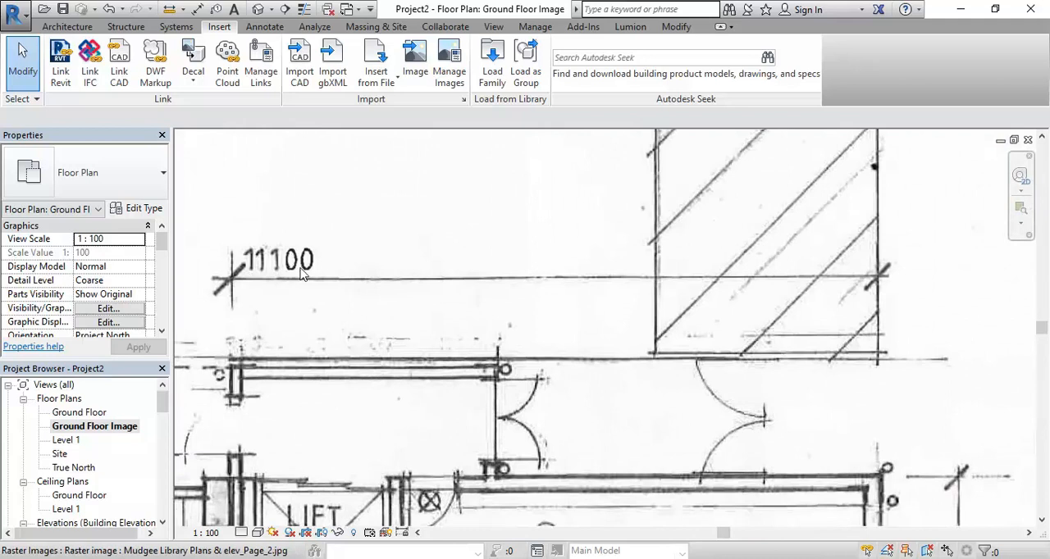
scroll(301, 275, "down", 3)
middle_click_drag(301, 275, 380, 430)
scroll(397, 398, "down", 3)
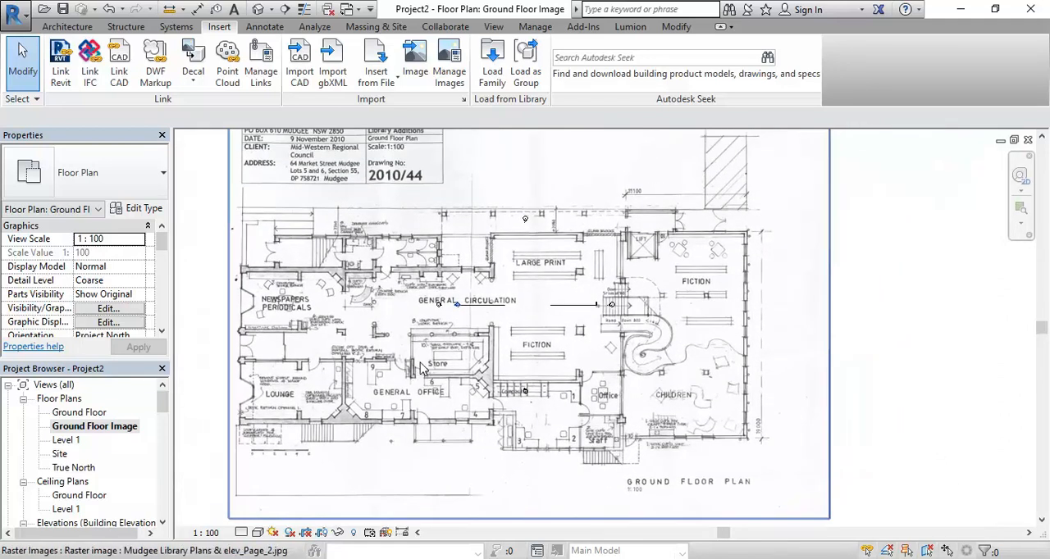
Scale the plan image graphically from the 0 mark to the 1 mark of its scale bar, setting that length to 1000
scroll(291, 435, "up", 6)
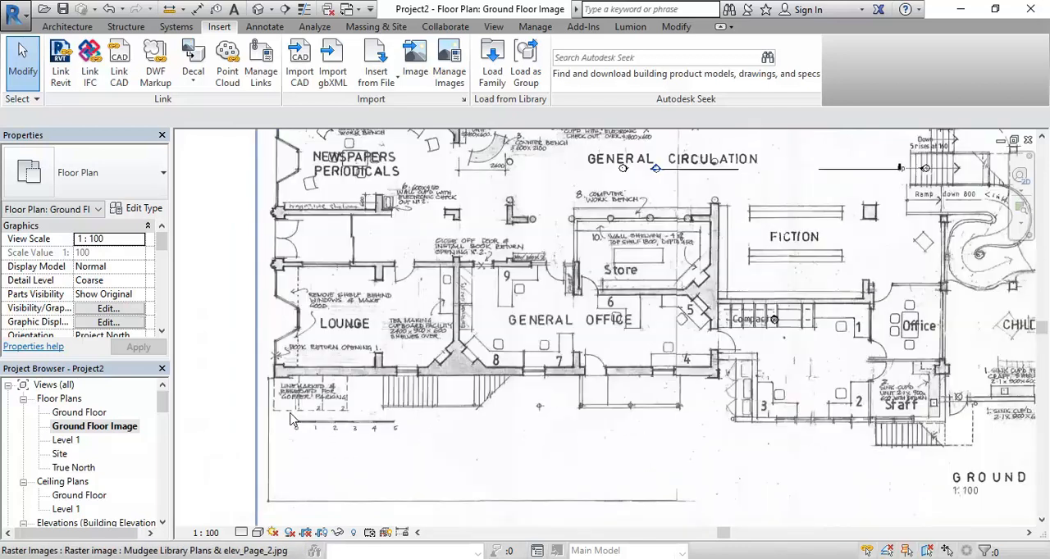
scroll(287, 442, "up", 1)
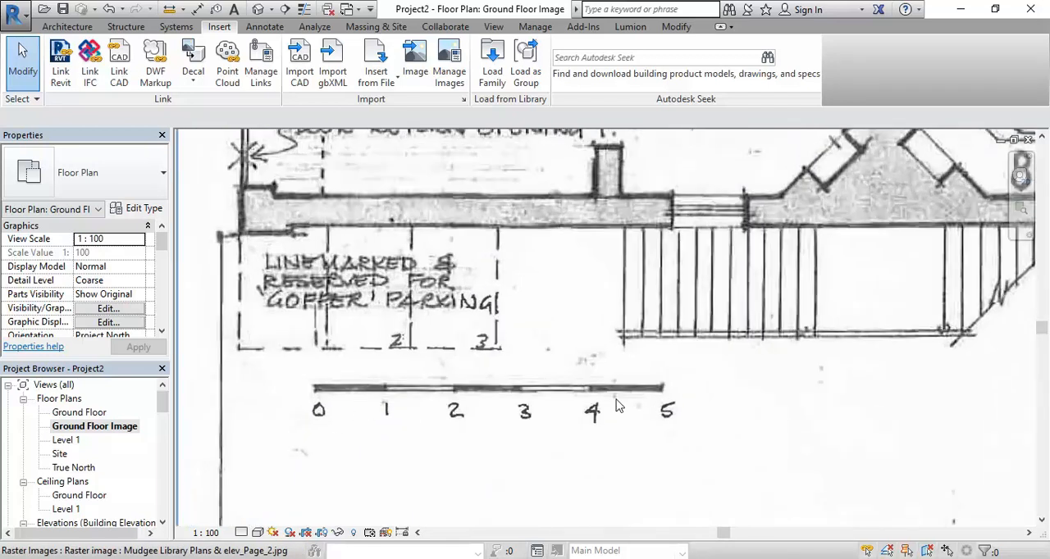
left_click(580, 314)
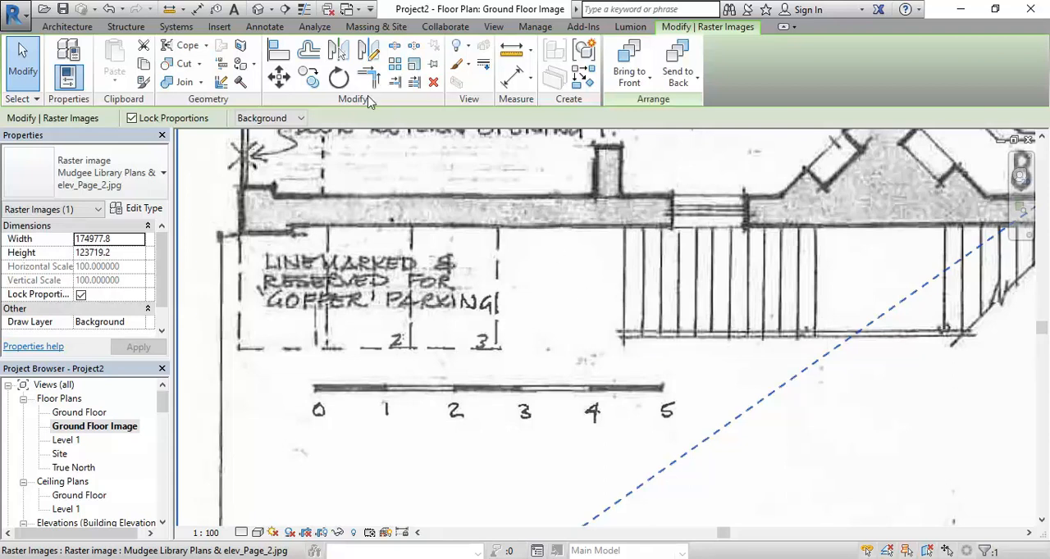
left_click(414, 67)
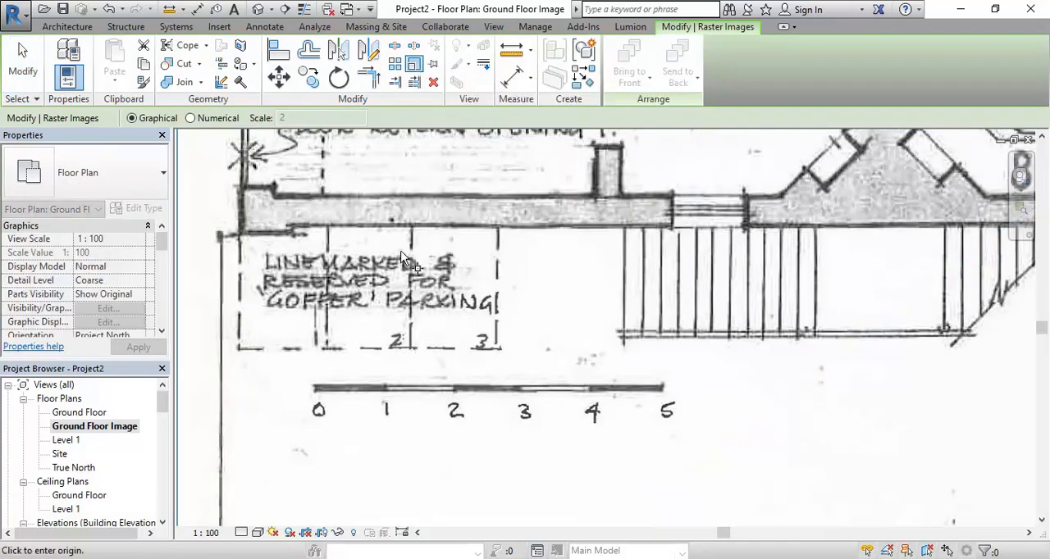
middle_click_drag(339, 382, 422, 332)
scroll(423, 330, "up", 2)
scroll(443, 359, "up", 1)
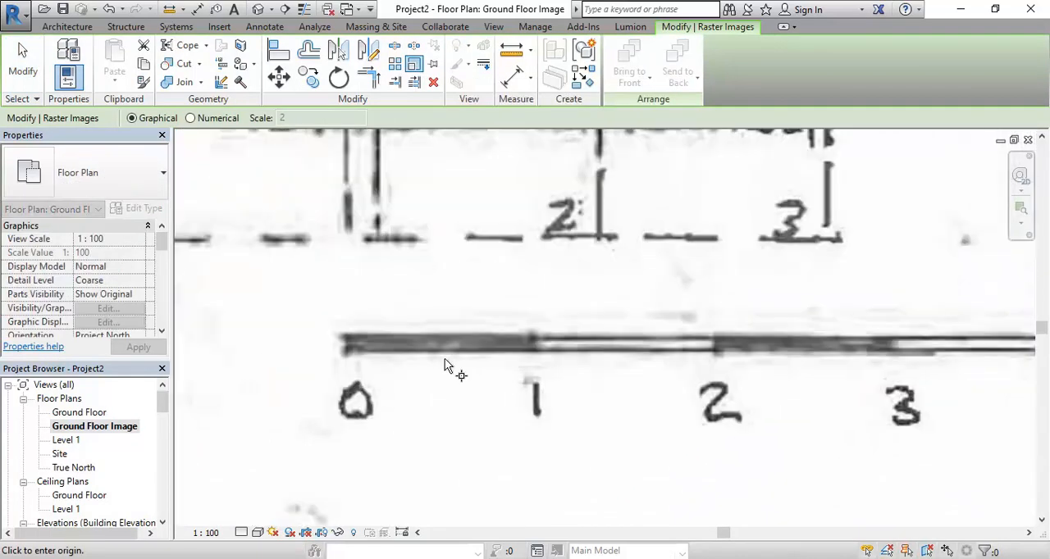
middle_click_drag(557, 398, 522, 407)
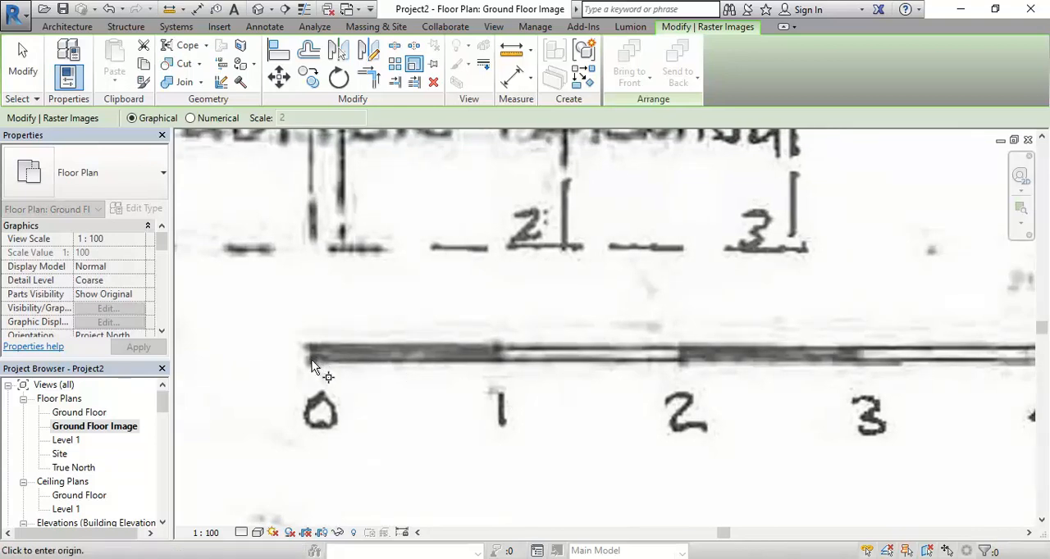
left_click(312, 367)
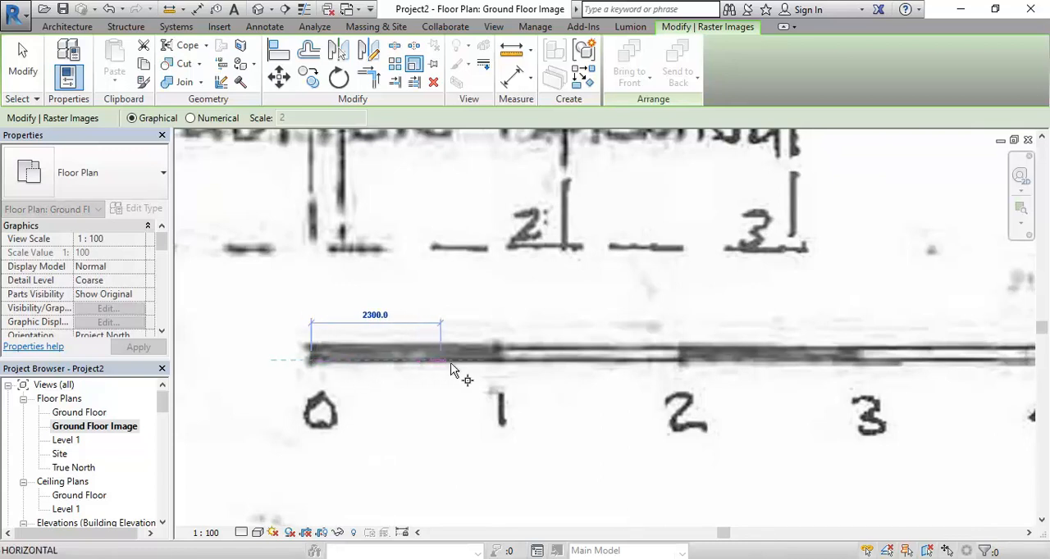
left_click(498, 362)
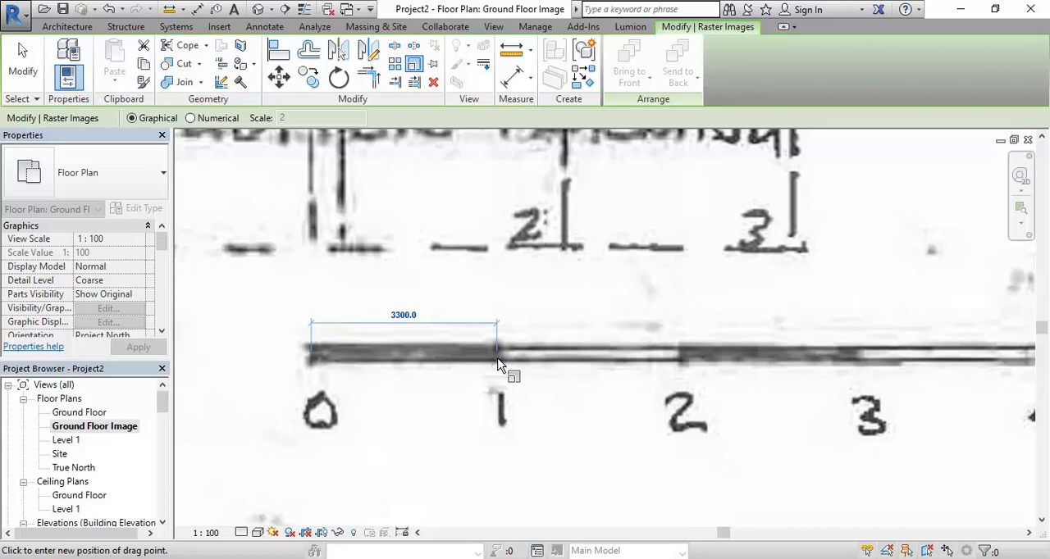
left_click(498, 364)
type("1000")
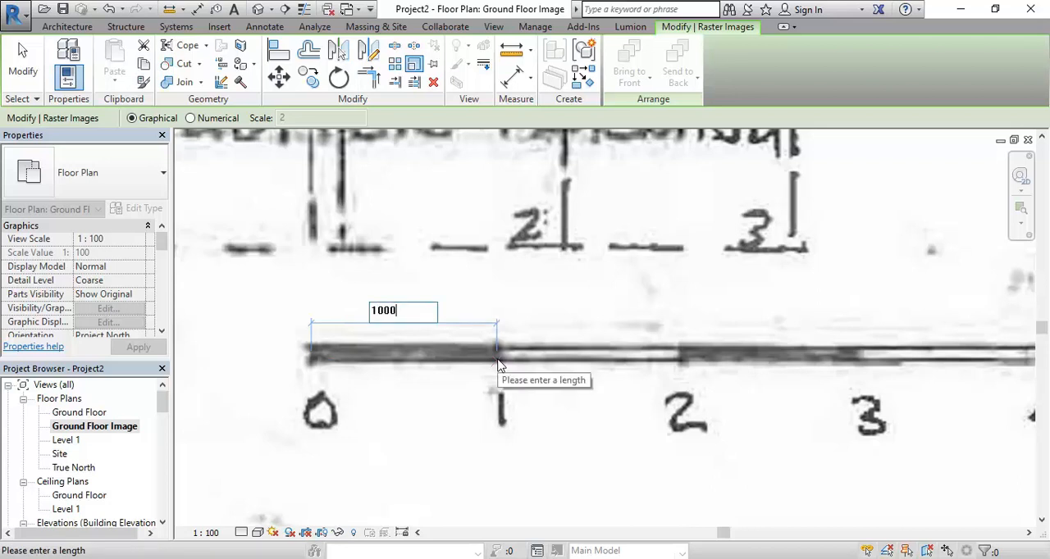
key("Return")
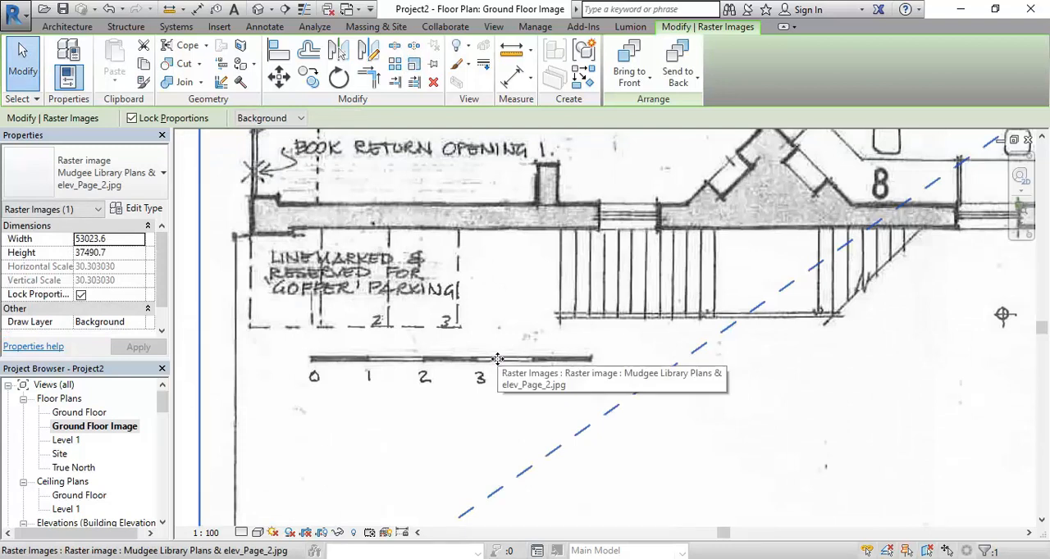
scroll(498, 359, "down", 3)
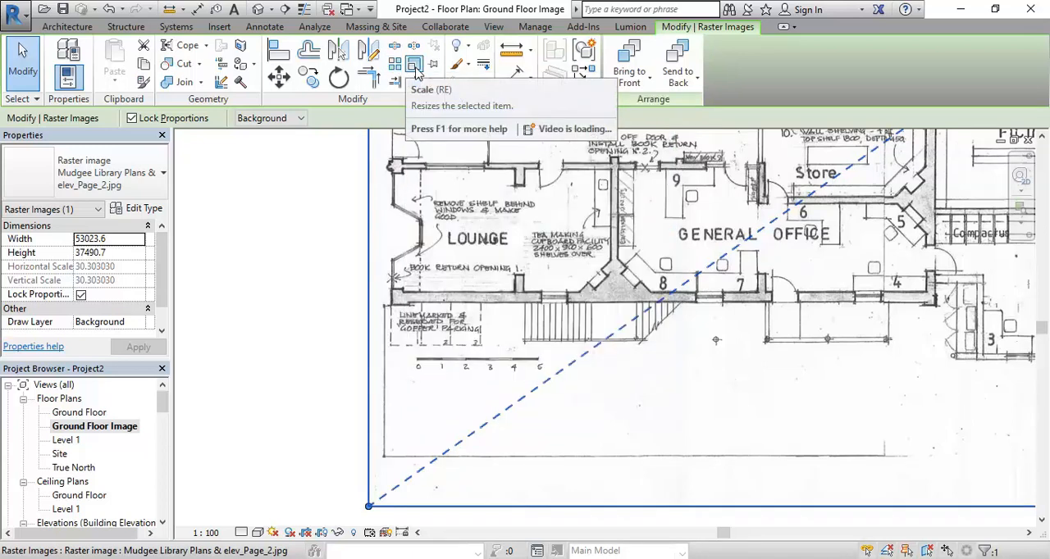
middle_click_drag(492, 309, 400, 507)
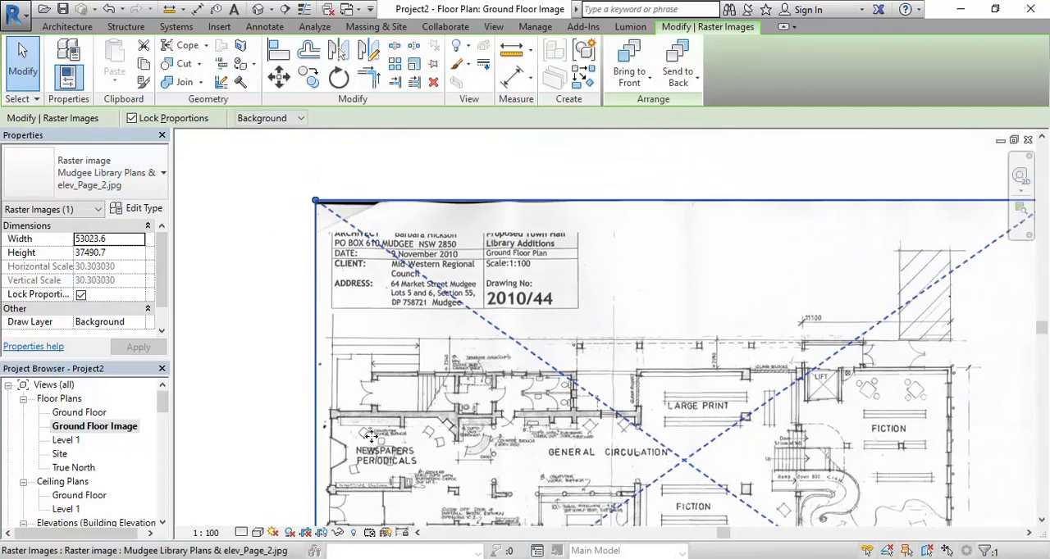
Measure the length of the 2080 dimension line above the Large Print area on the scaled plan image
middle_click_drag(411, 421, 395, 316)
scroll(396, 316, "up", 2)
scroll(396, 316, "down", 1)
scroll(397, 278, "up", 2)
middle_click_drag(917, 255, 312, 278)
scroll(372, 260, "up", 3)
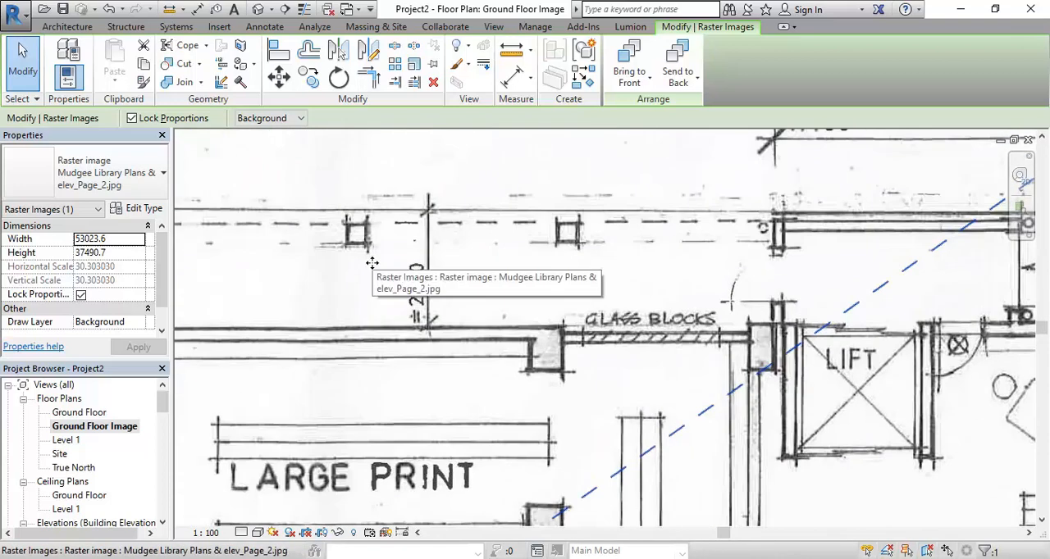
scroll(392, 297, "up", 2)
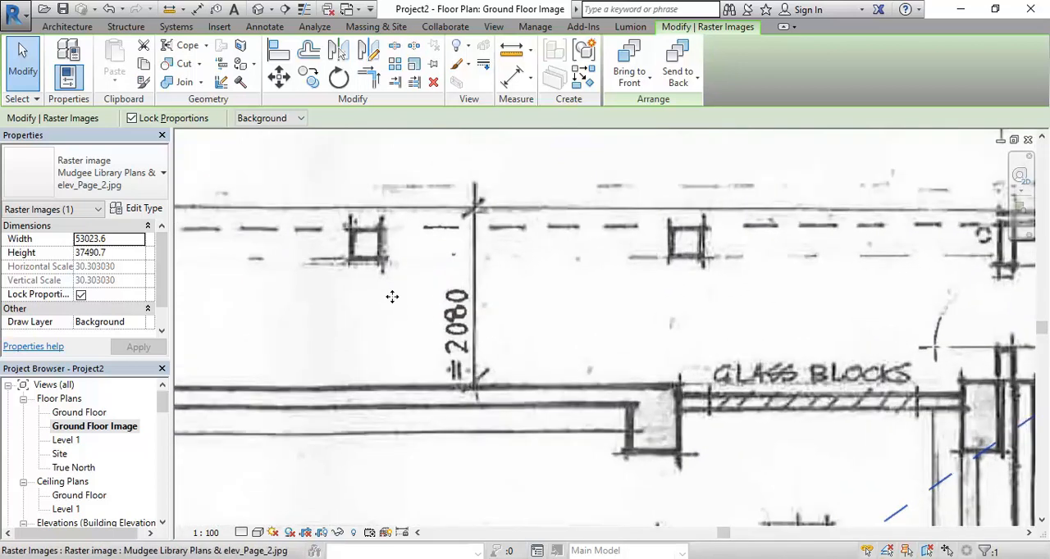
left_click(512, 74)
scroll(450, 233, "up", 1)
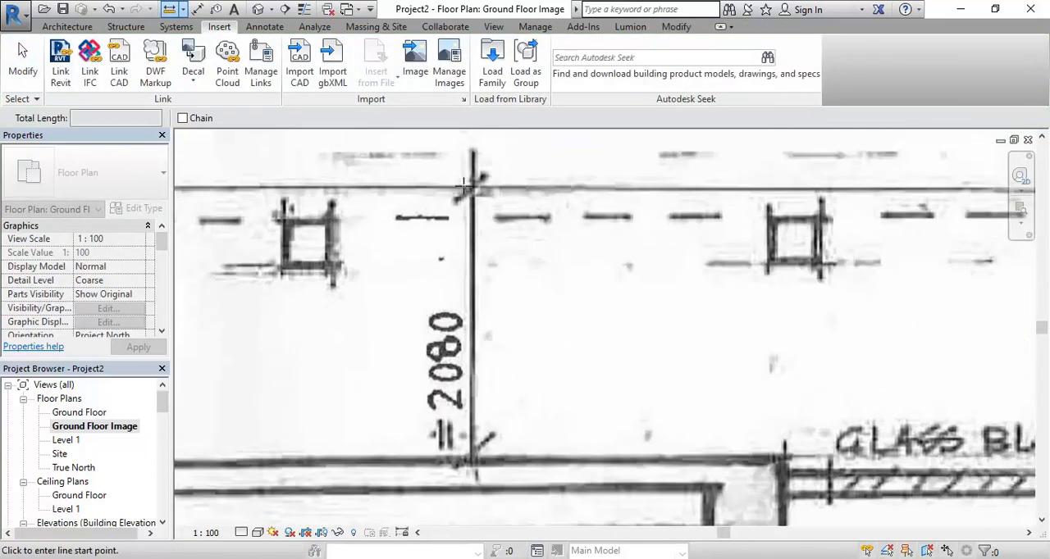
left_click(473, 188)
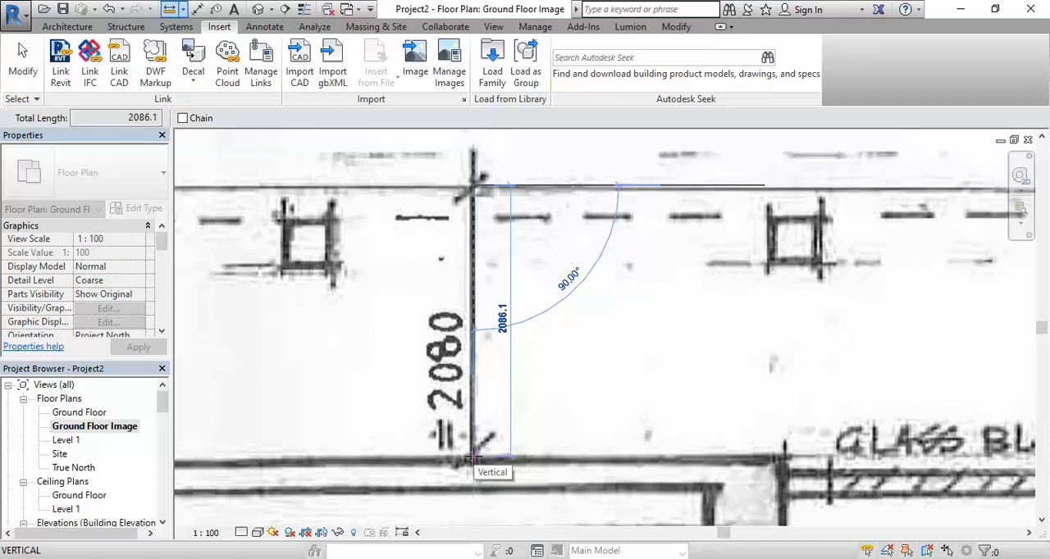
left_click(473, 459)
Measure the length of the 11100 dimension line above the lift and Fiction area
scroll(691, 396, "down", 2)
middle_click_drag(691, 396, 388, 420)
middle_click_drag(642, 328, 234, 437)
scroll(437, 372, "down", 1)
middle_click_drag(443, 378, 356, 440)
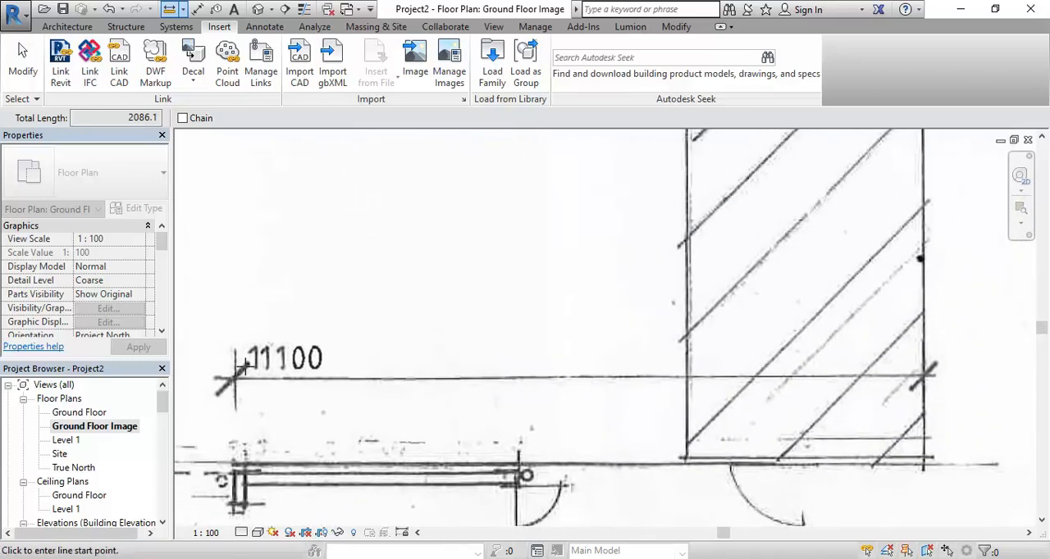
left_click(235, 375)
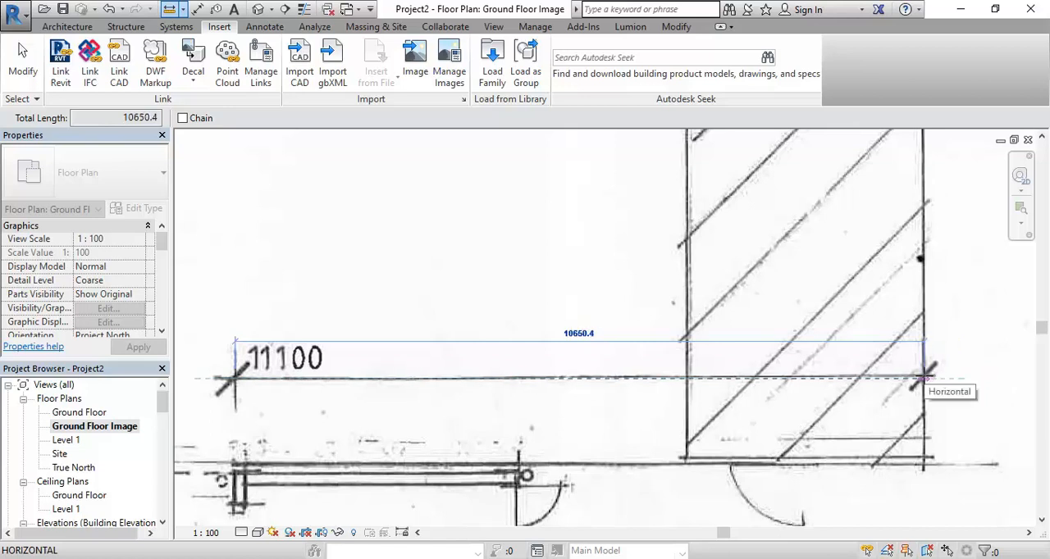
left_click(924, 378)
Measure the length of the 2340 dimension line above the toilets, near the folding baby change table note
scroll(804, 373, "down", 10)
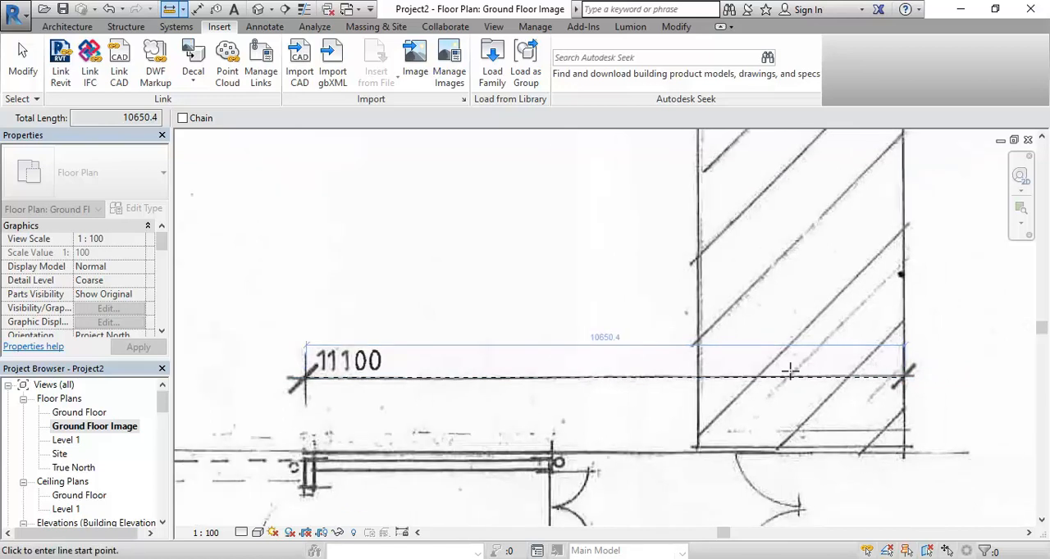
middle_click_drag(435, 493, 843, 368)
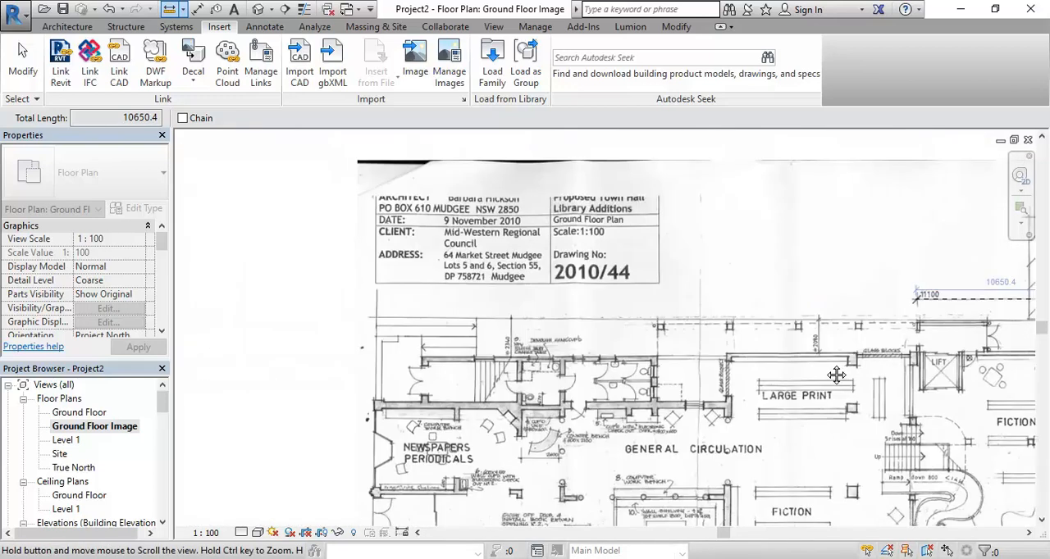
scroll(837, 353, "up", 3)
scroll(413, 305, "up", 2)
left_click(447, 188)
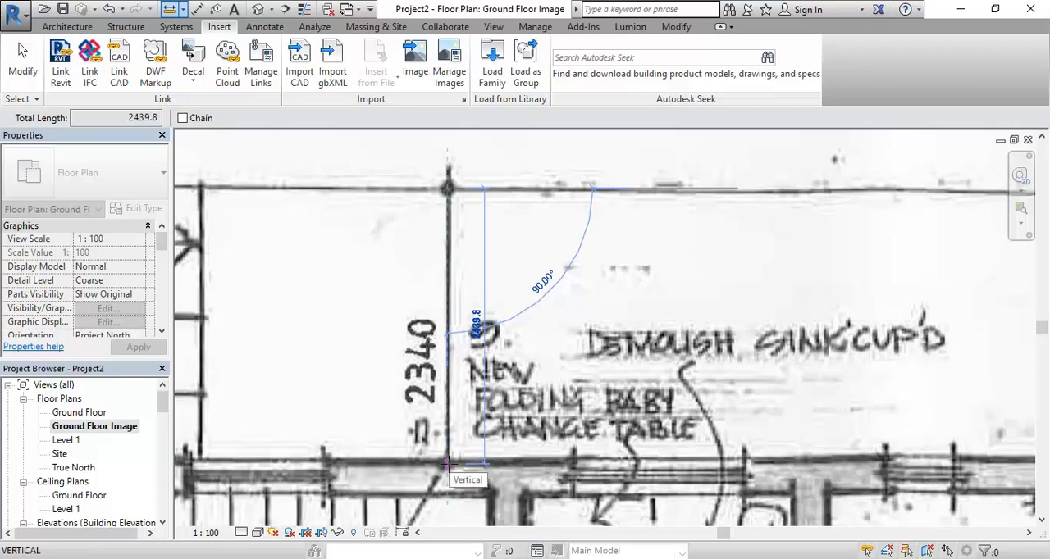
left_click(447, 464)
Examine the whole ground floor plan and the wall junction beside the Large Print area, and end the measuring command
scroll(448, 465, "down", 5)
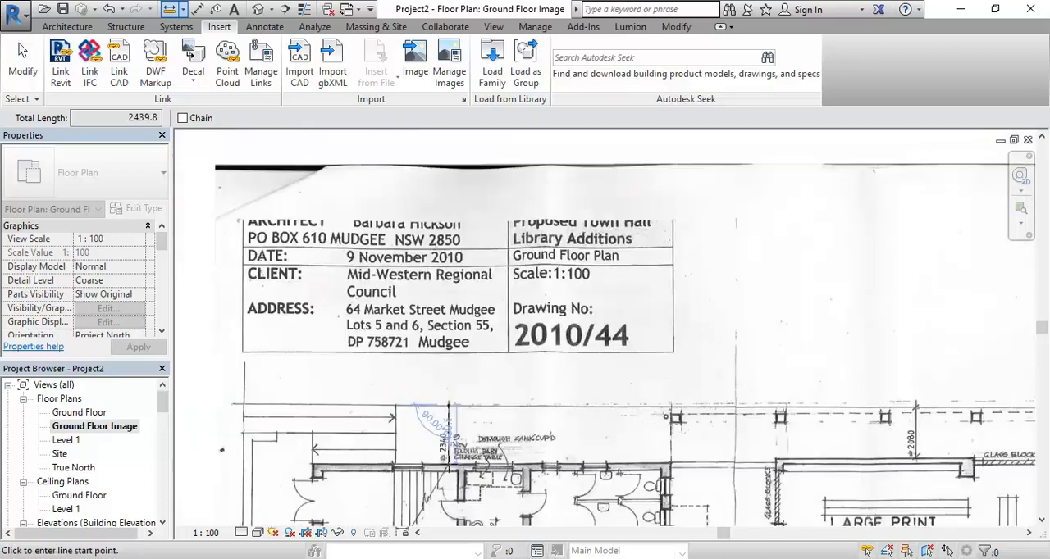
scroll(383, 410, "down", 4)
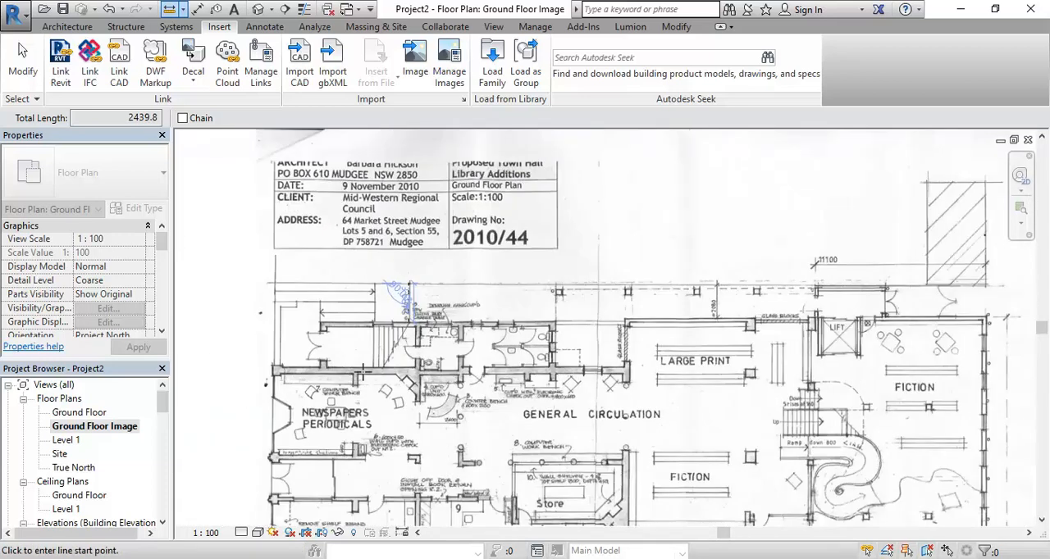
middle_click_drag(509, 382, 464, 228)
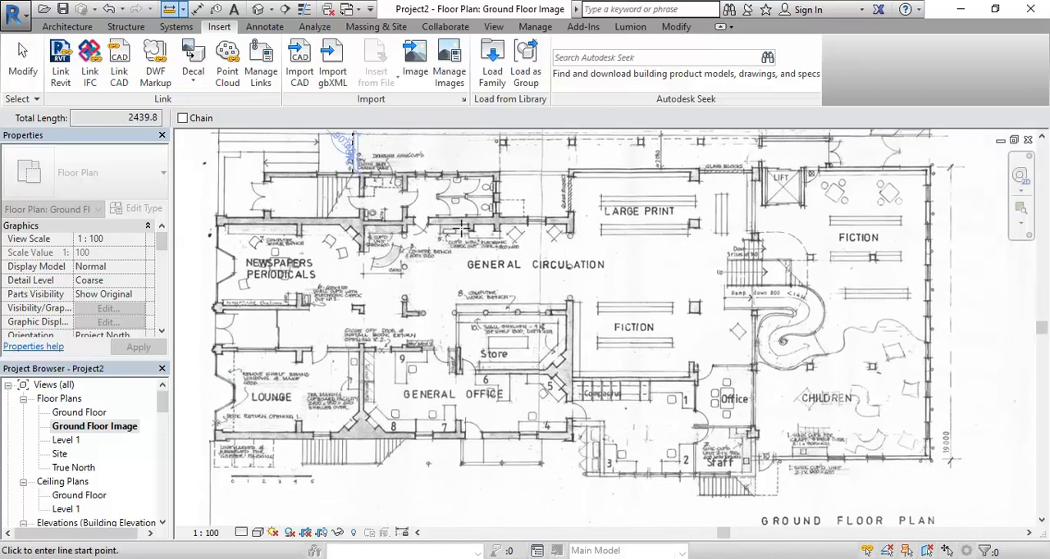
scroll(542, 303, "down", 2)
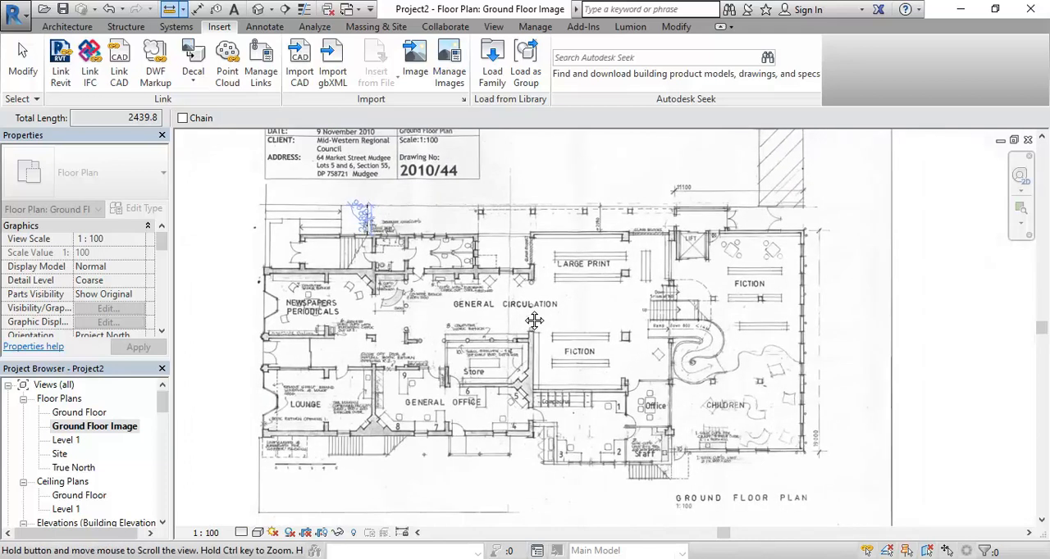
scroll(531, 279, "up", 5)
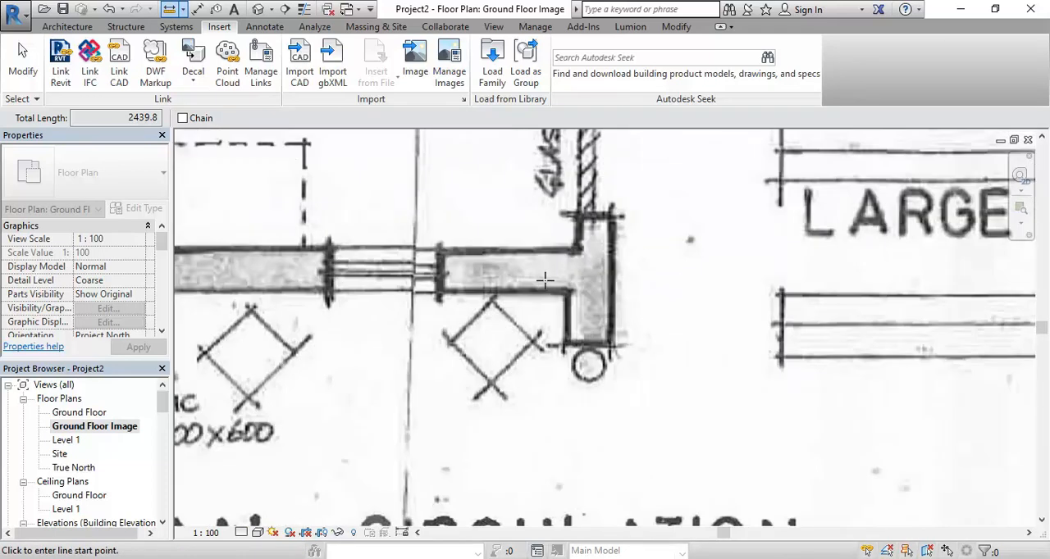
scroll(545, 281, "down", 5)
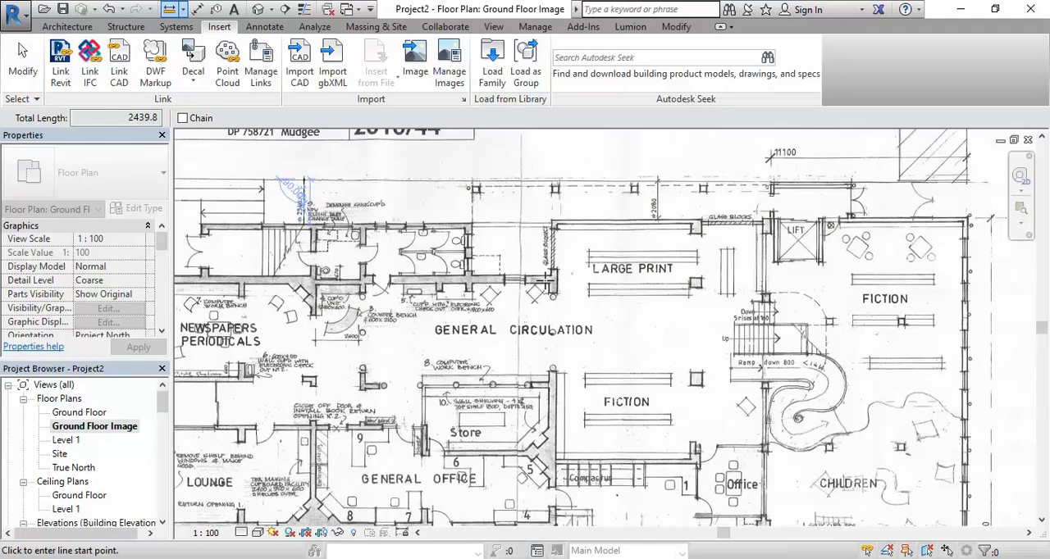
scroll(545, 280, "down", 2)
middle_click_drag(559, 304, 592, 364)
right_click(523, 309)
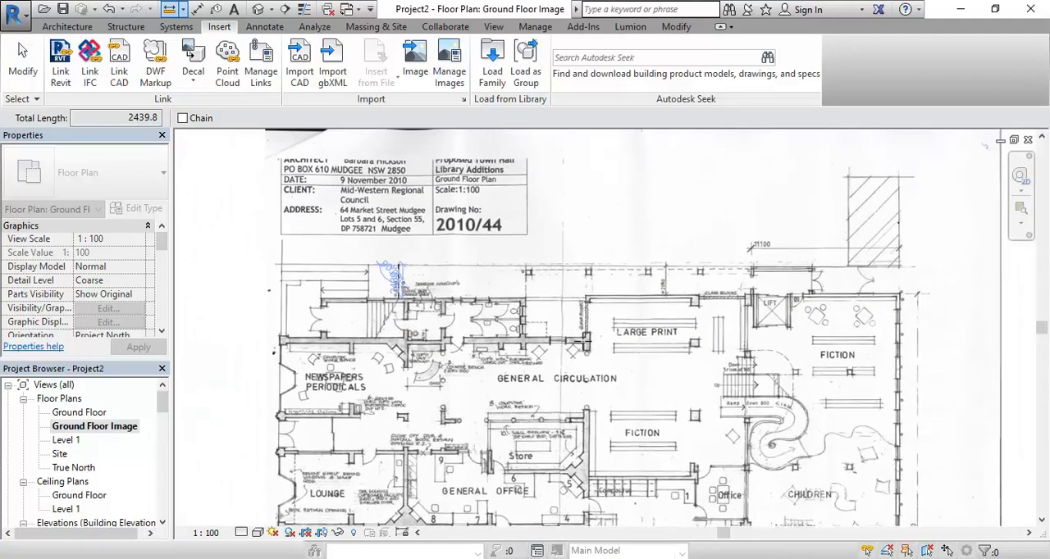
left_click(561, 319)
middle_click_drag(418, 331, 476, 339)
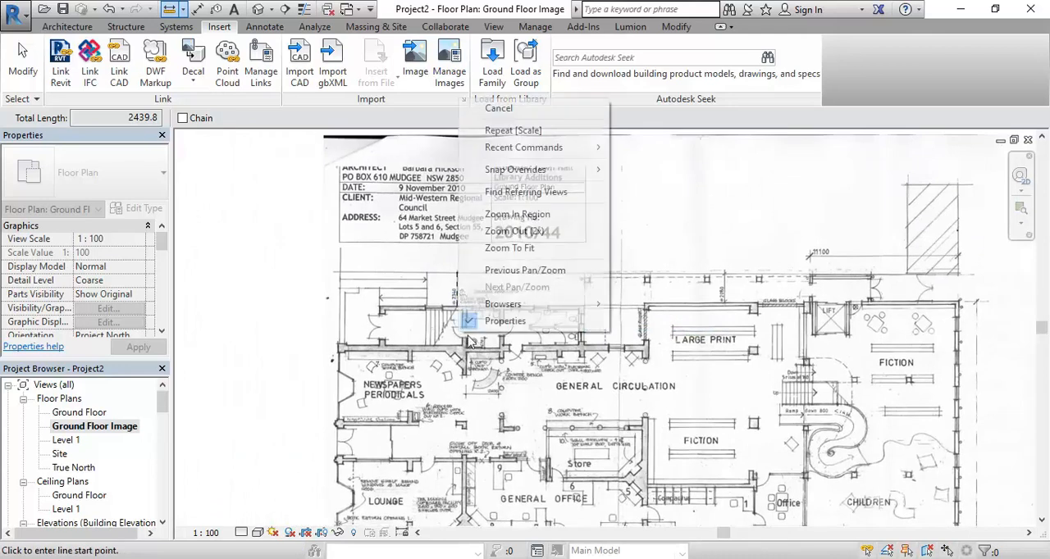
right_click(460, 302)
left_click(503, 312)
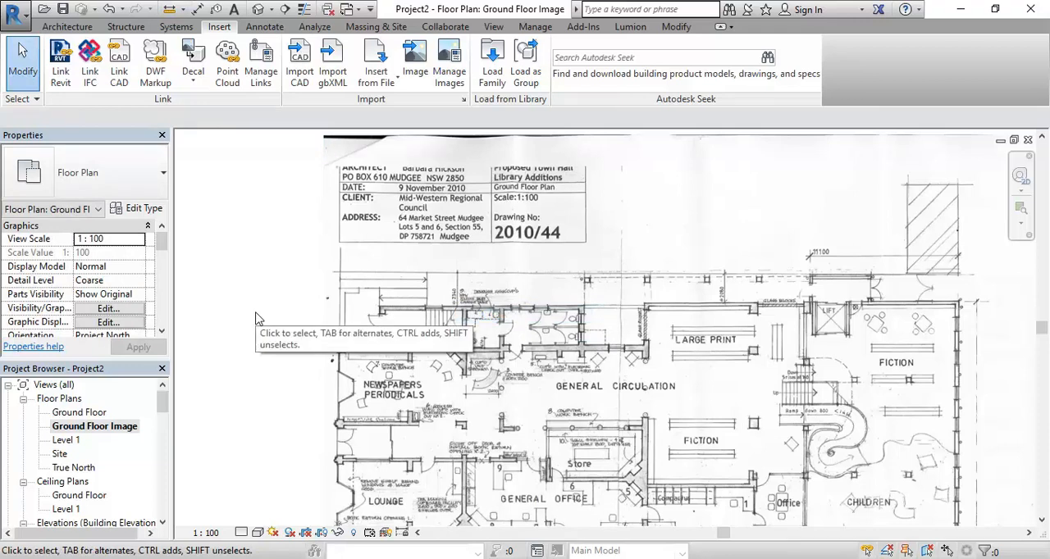
Select the plan image and examine where it lies relative to the four elevation markers
left_click(430, 325)
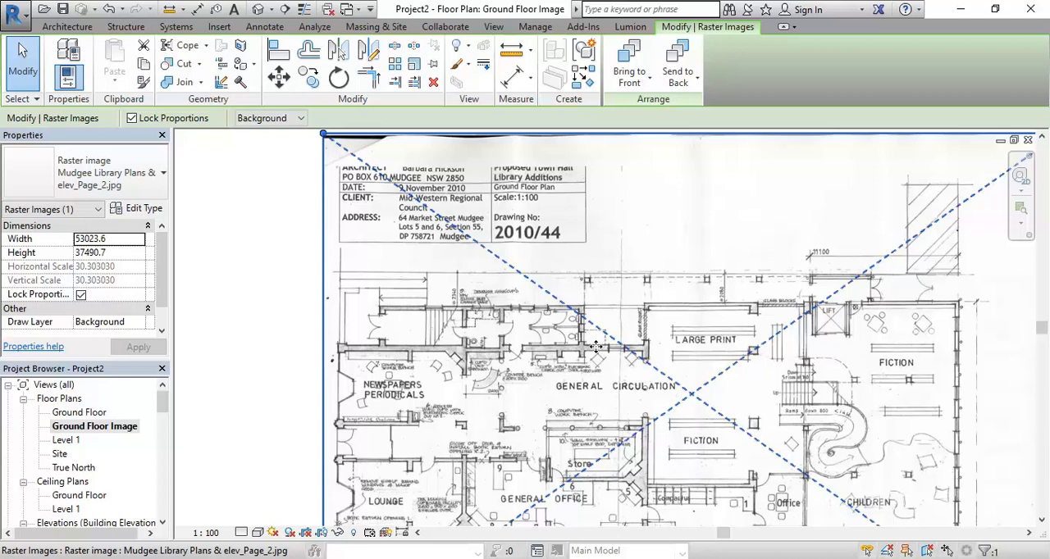
middle_click_drag(467, 335, 432, 243)
scroll(432, 243, "down", 2)
scroll(500, 342, "down", 1)
middle_click_drag(500, 342, 462, 456)
scroll(465, 457, "down", 4)
middle_click_drag(544, 413, 484, 409)
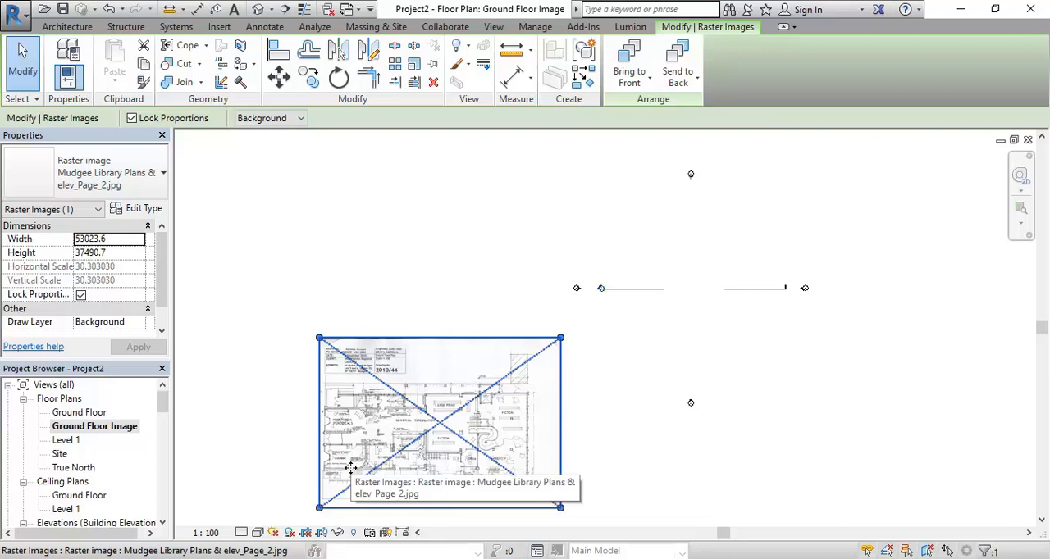
scroll(350, 469, "down", 1)
middle_click_drag(350, 469, 346, 429)
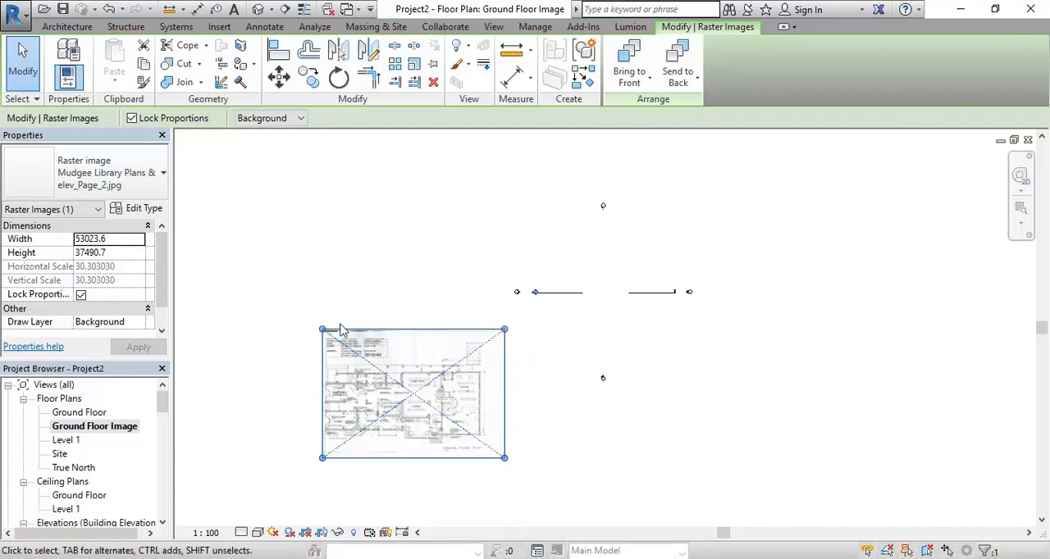
Undo the last scaling of the plan image
left_click(108, 8)
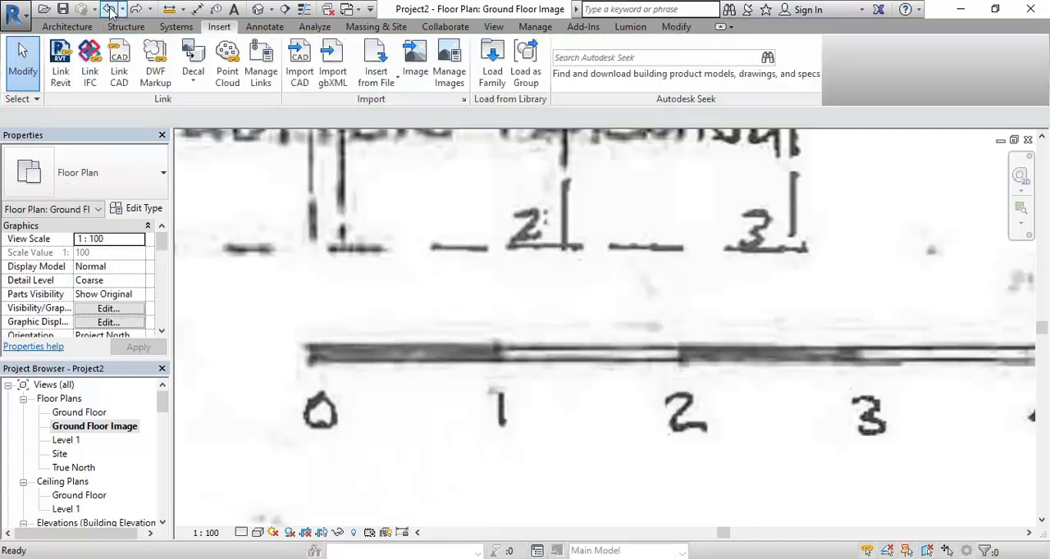
scroll(585, 311, "down", 10)
middle_click_drag(656, 331, 427, 399)
scroll(462, 419, "down", 1)
scroll(439, 442, "down", 1)
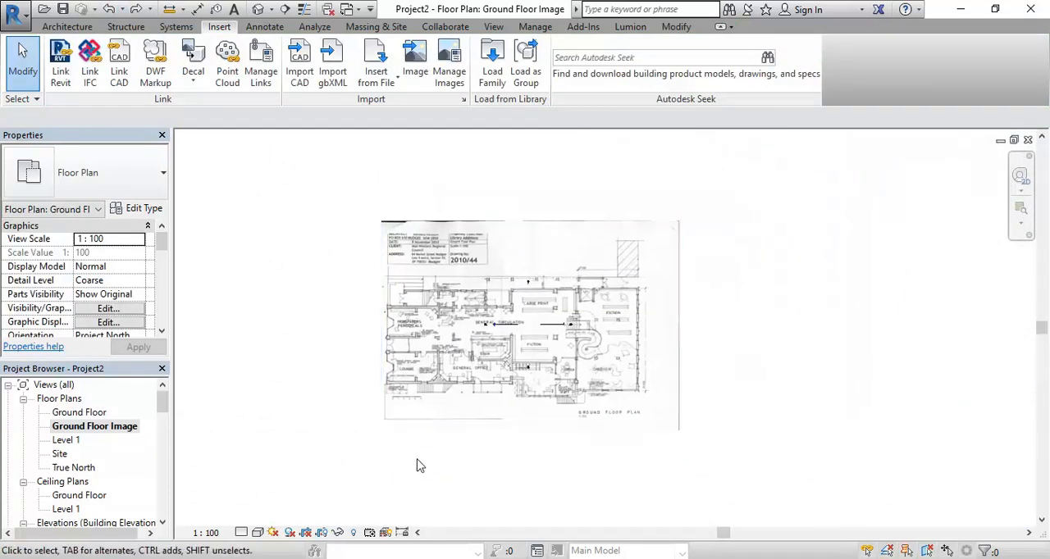
Scale the full-size plan image graphically again from the 0 mark to the 1 mark of its scale bar, setting that length to 1000
left_click(469, 375)
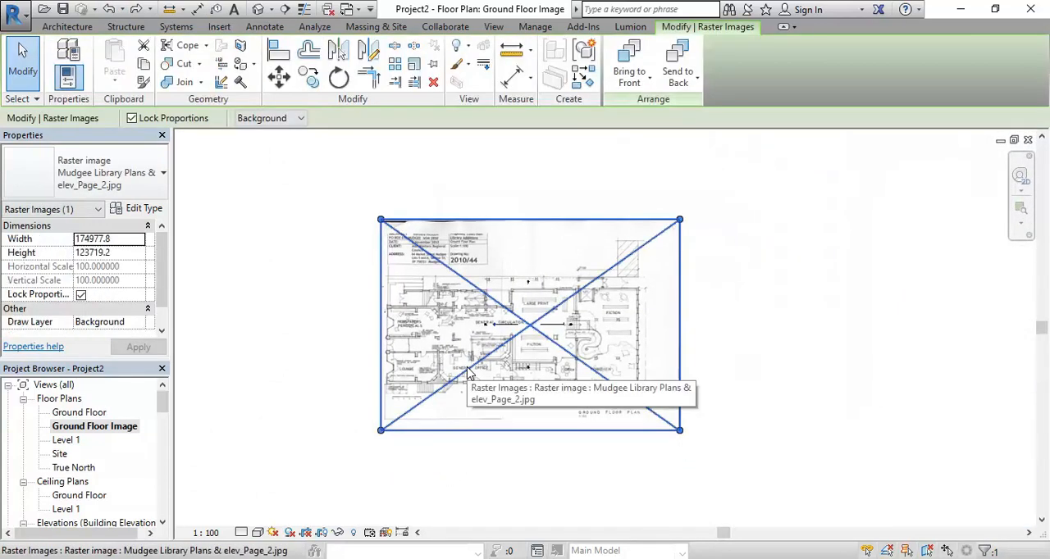
left_click(414, 66)
scroll(405, 406, "up", 5)
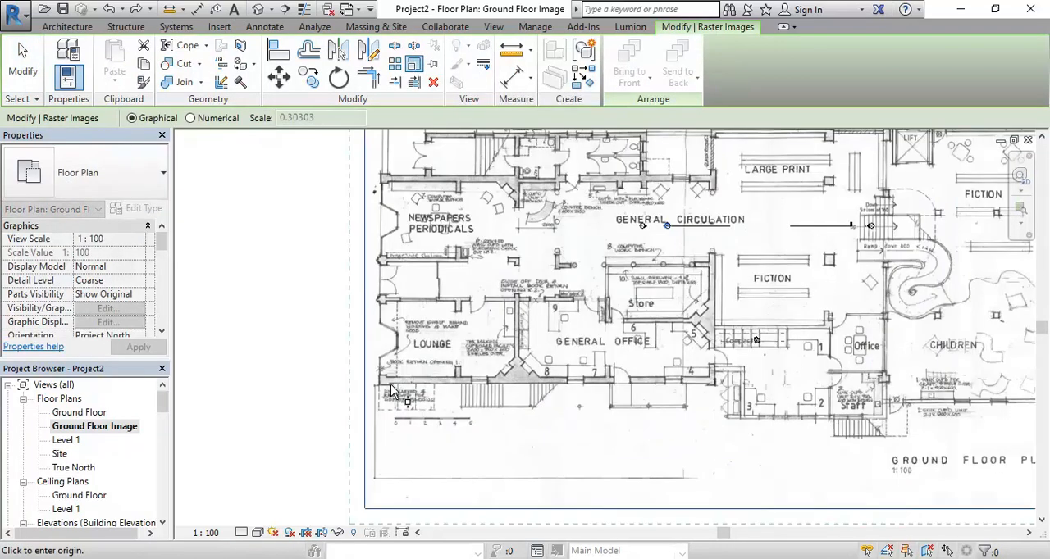
scroll(402, 432, "up", 10)
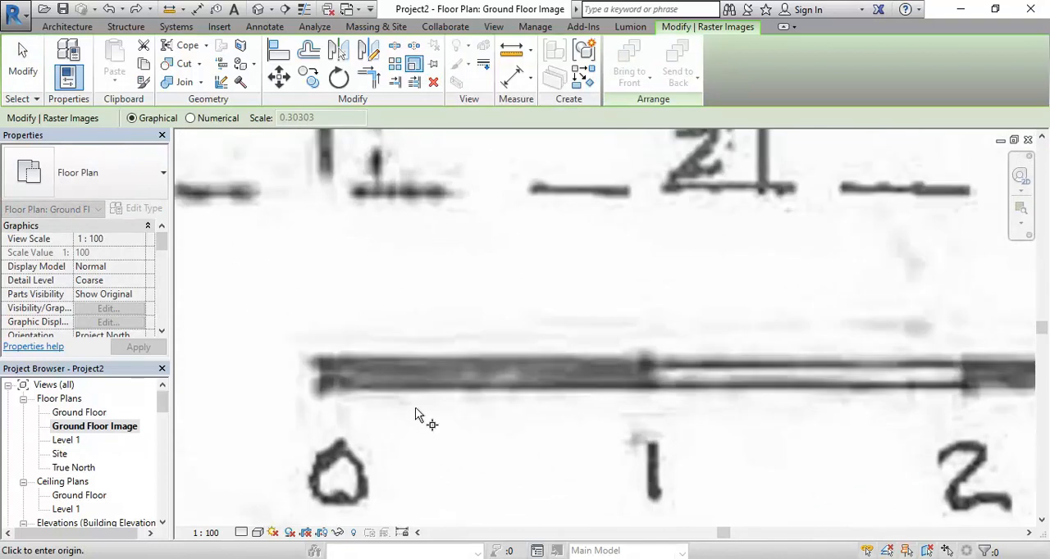
left_click(304, 355)
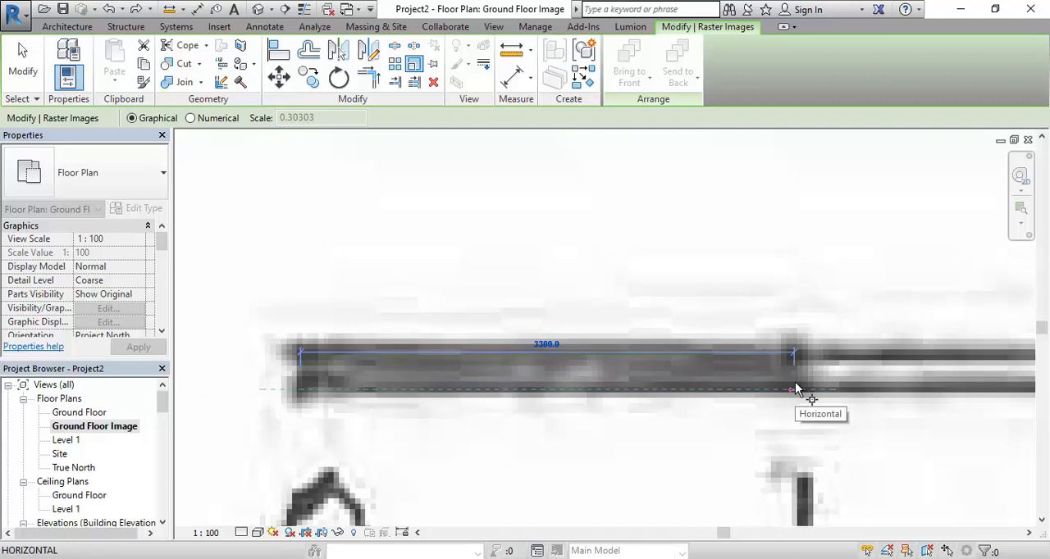
left_click(795, 383)
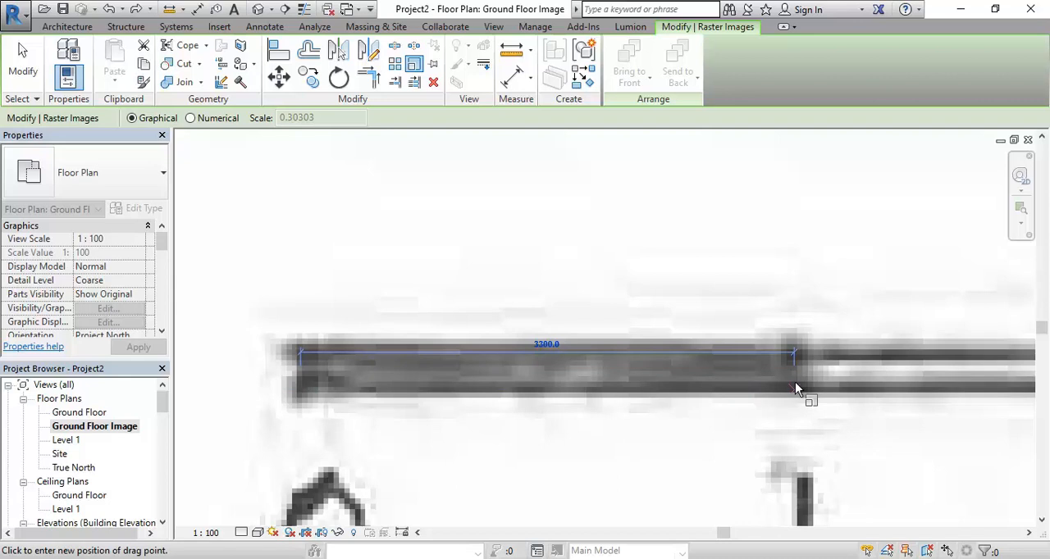
type("1000")
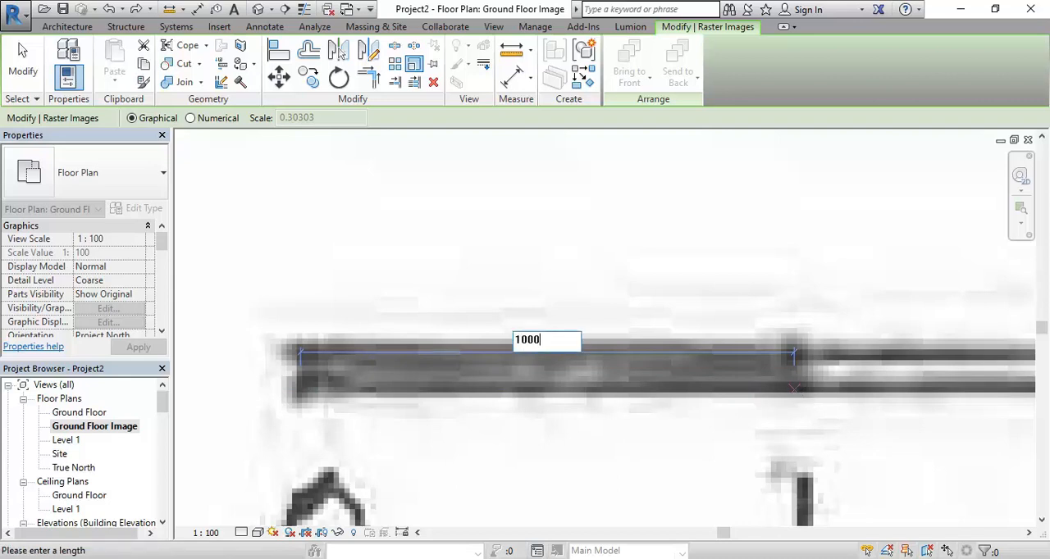
key("Return")
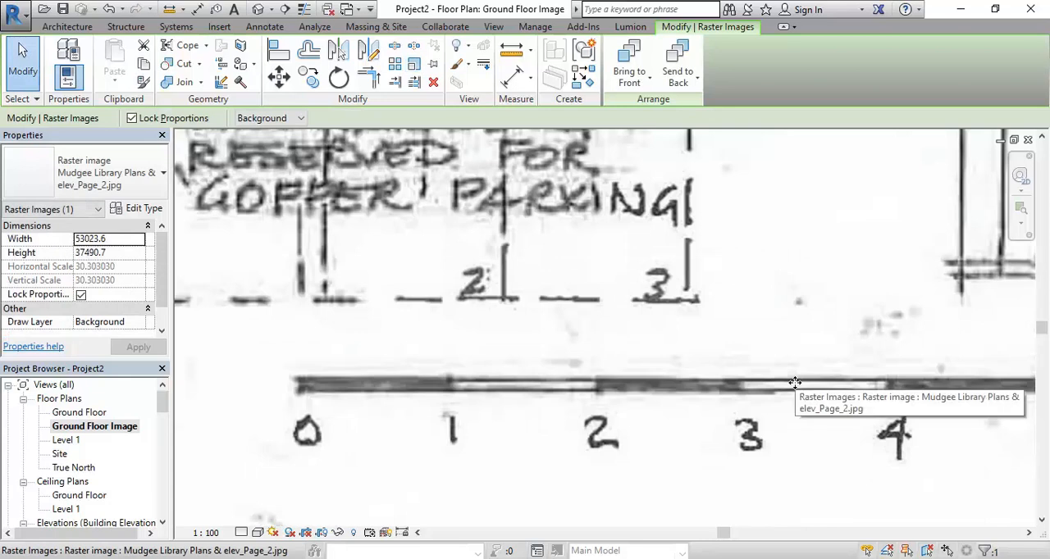
Move the scaled plan image so that it sits centred between the four elevation markers
scroll(795, 383, "down", 7)
middle_click_drag(795, 383, 529, 364)
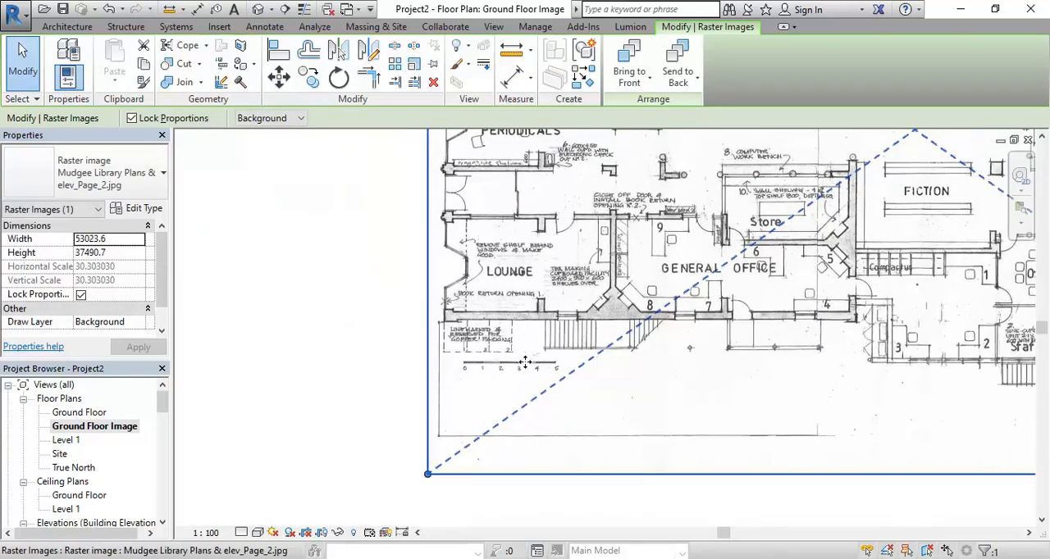
scroll(529, 364, "down", 3)
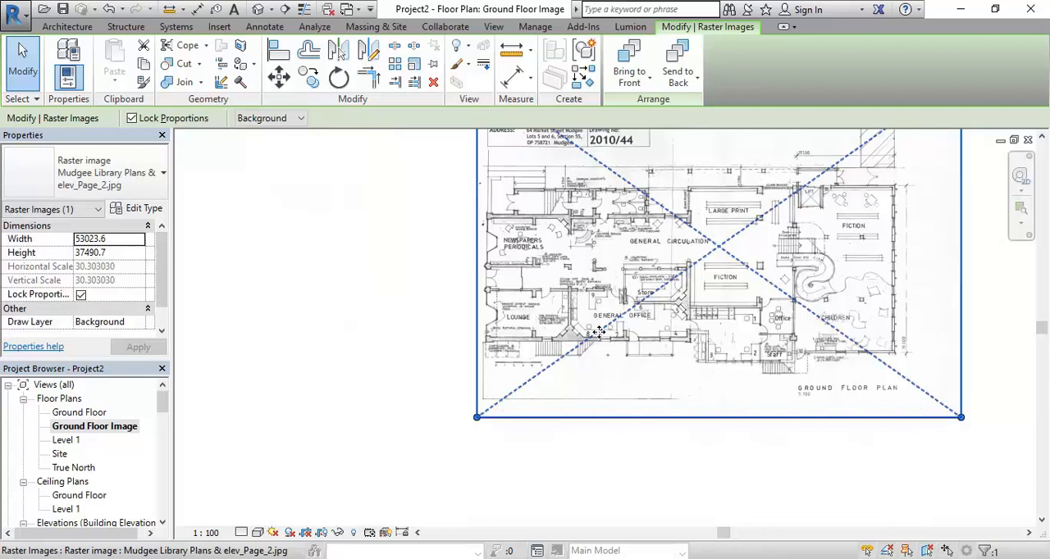
scroll(599, 330, "down", 3)
middle_click_drag(599, 331, 384, 427)
scroll(478, 435, "down", 1)
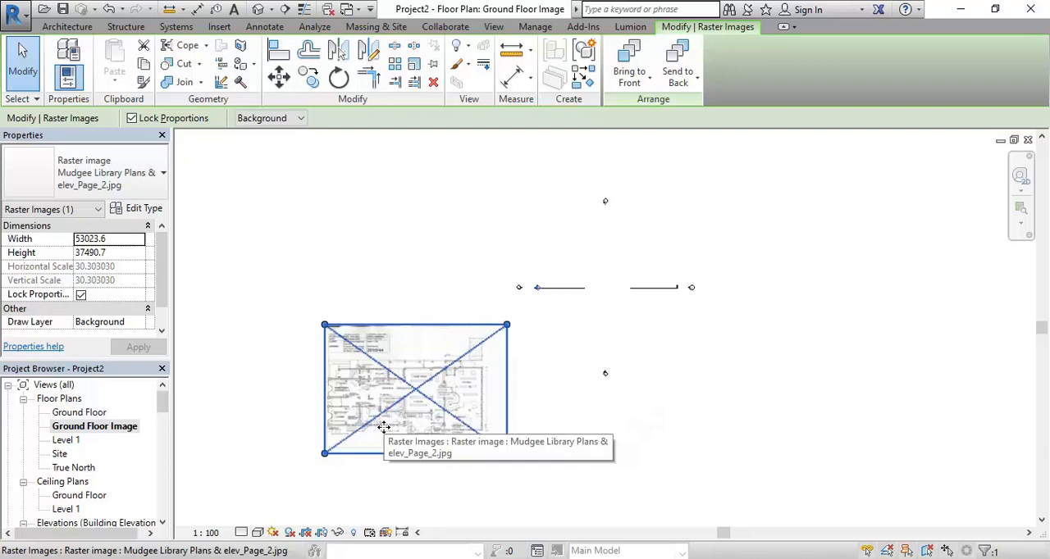
left_click_drag(362, 414, 553, 312)
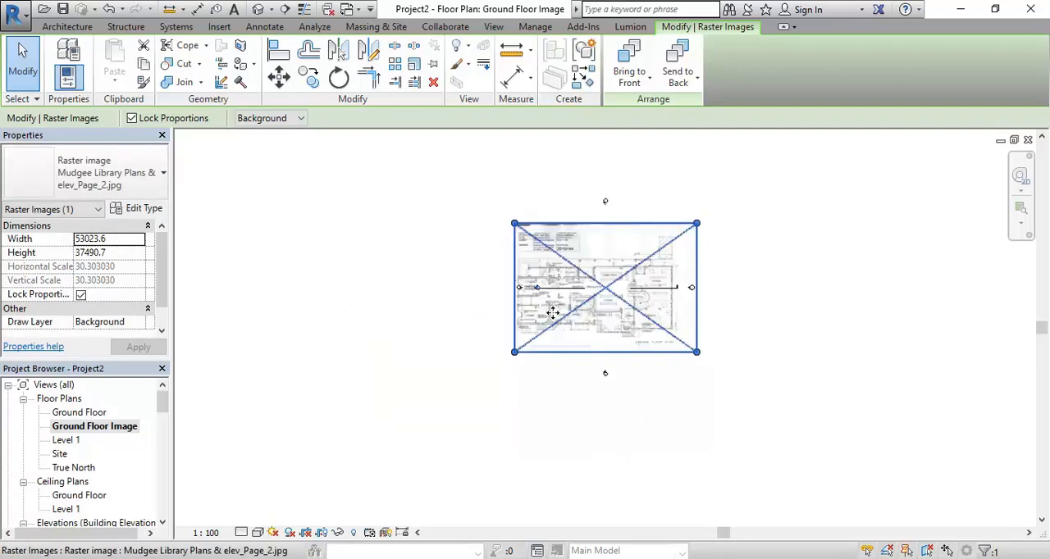
left_click_drag(531, 226, 402, 277)
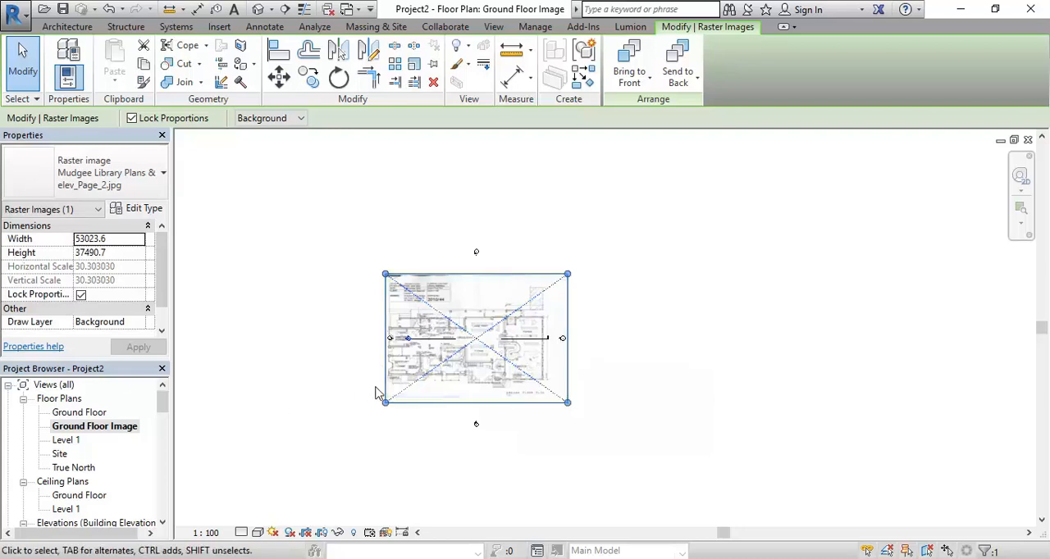
Adjust the position of the plan image so that the drawn building sits centred between the left and right elevation markers
mouse_move(415, 381)
left_mouse_down()
mouse_move(368, 403)
mouse_move(471, 368)
mouse_move(410, 368)
left_mouse_up()
scroll(440, 357, "up", 2)
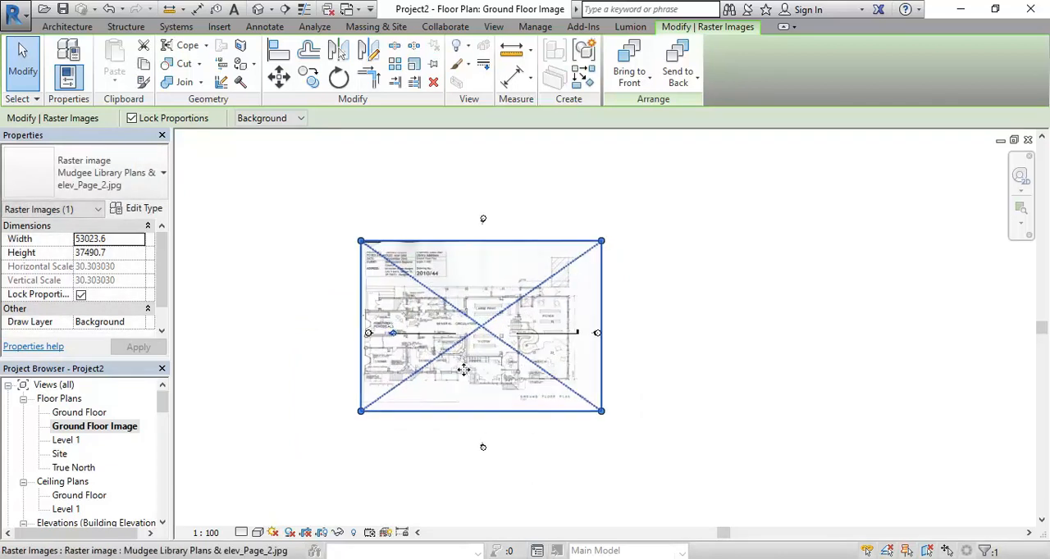
scroll(471, 388, "up", 2)
left_click_drag(473, 364, 484, 389)
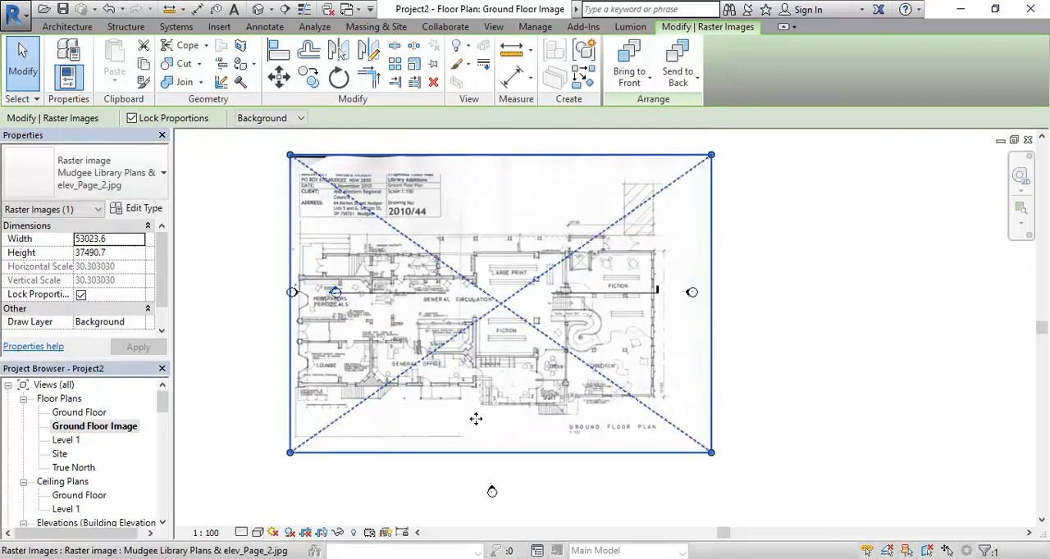
scroll(485, 389, "down", 1)
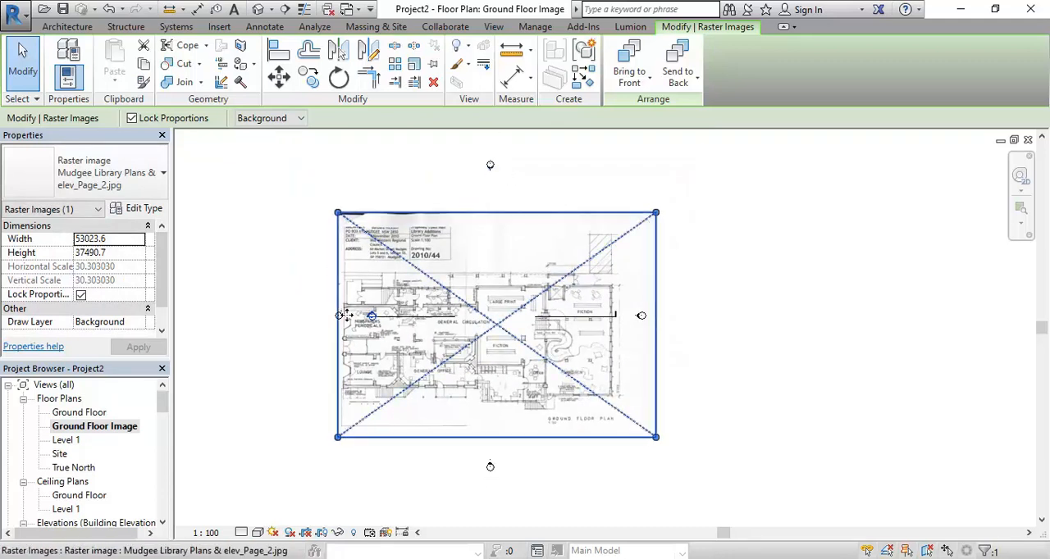
left_click_drag(458, 420, 479, 410)
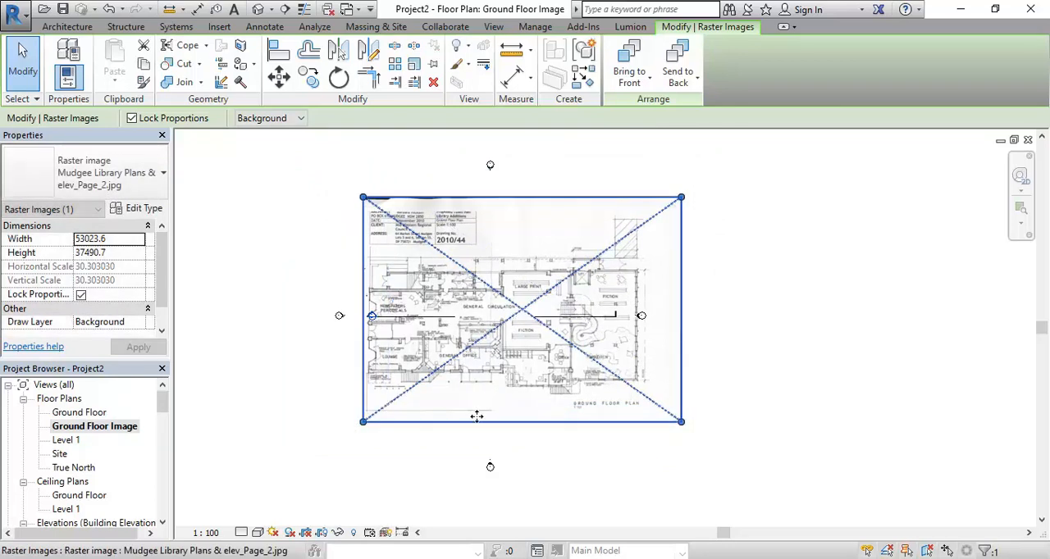
scroll(459, 378, "up", 2)
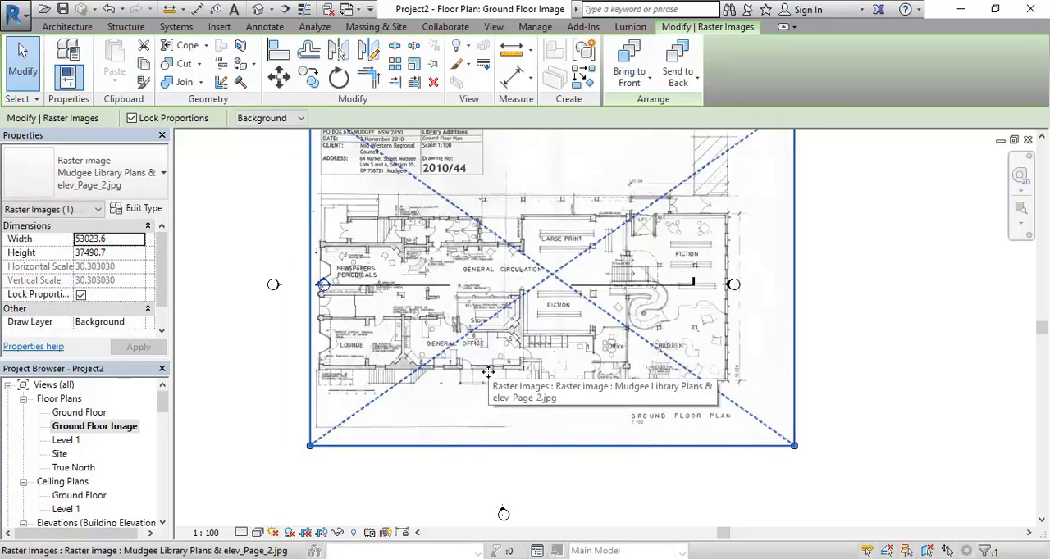
scroll(488, 371, "down", 1)
middle_click_drag(497, 372, 502, 411)
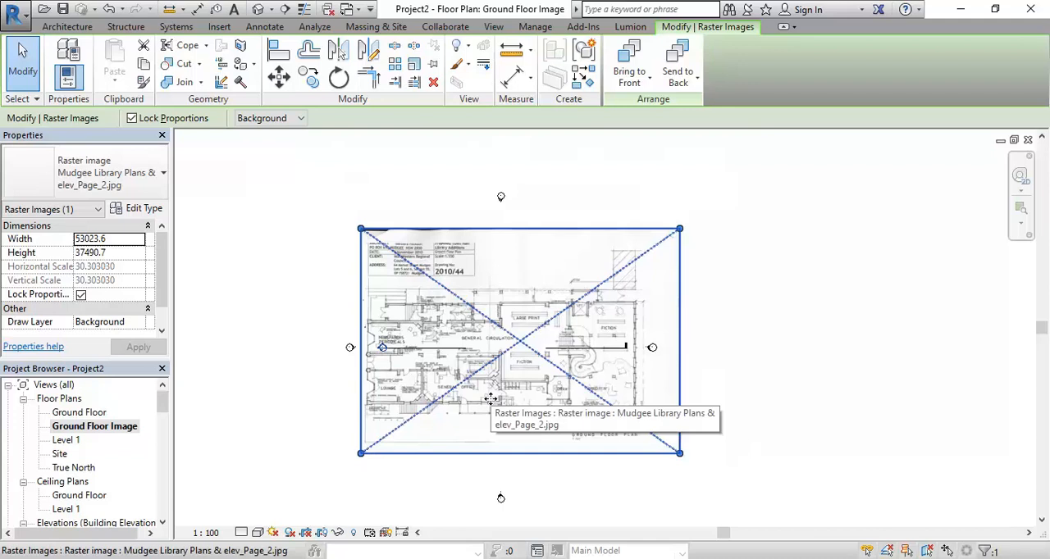
scroll(491, 399, "up", 2)
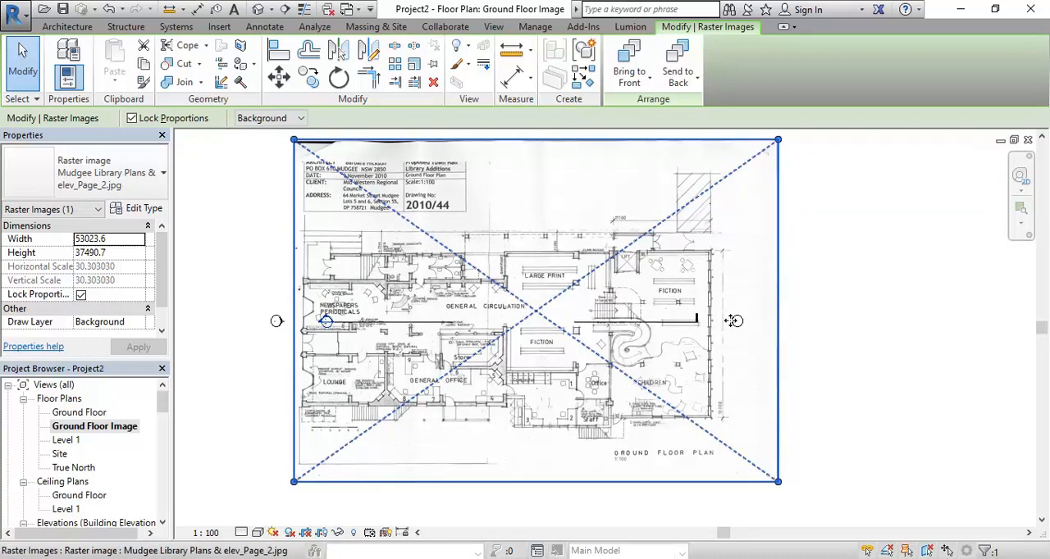
scroll(337, 251, "down", 3)
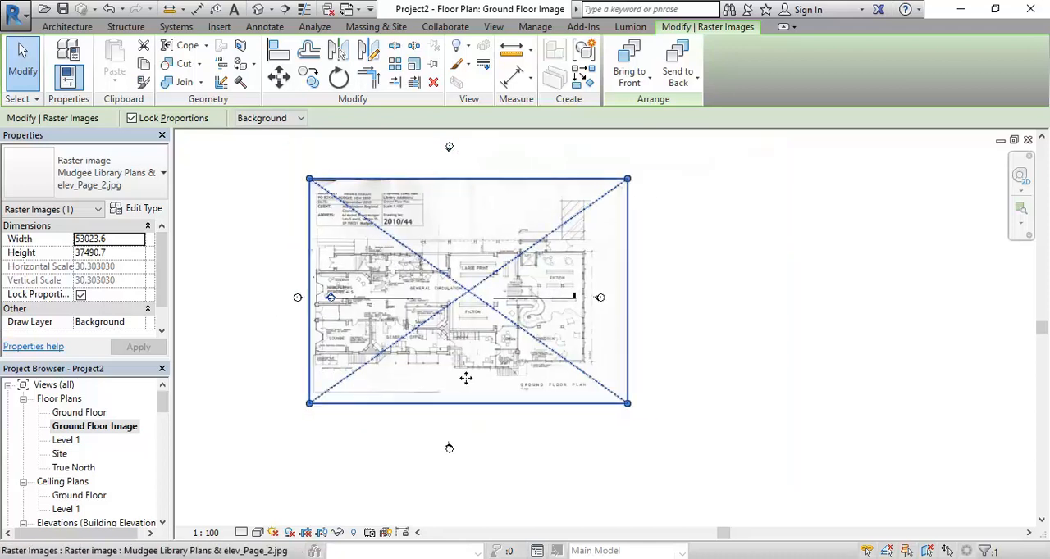
Pin the plan image in place and leave it deselected
left_click(405, 441)
scroll(261, 275, "up", 2)
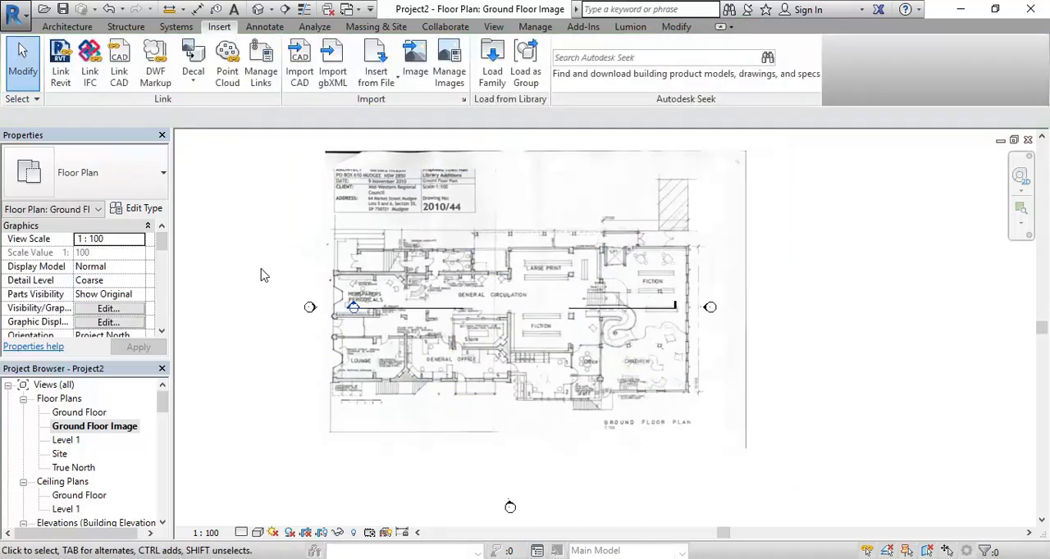
left_click(428, 396)
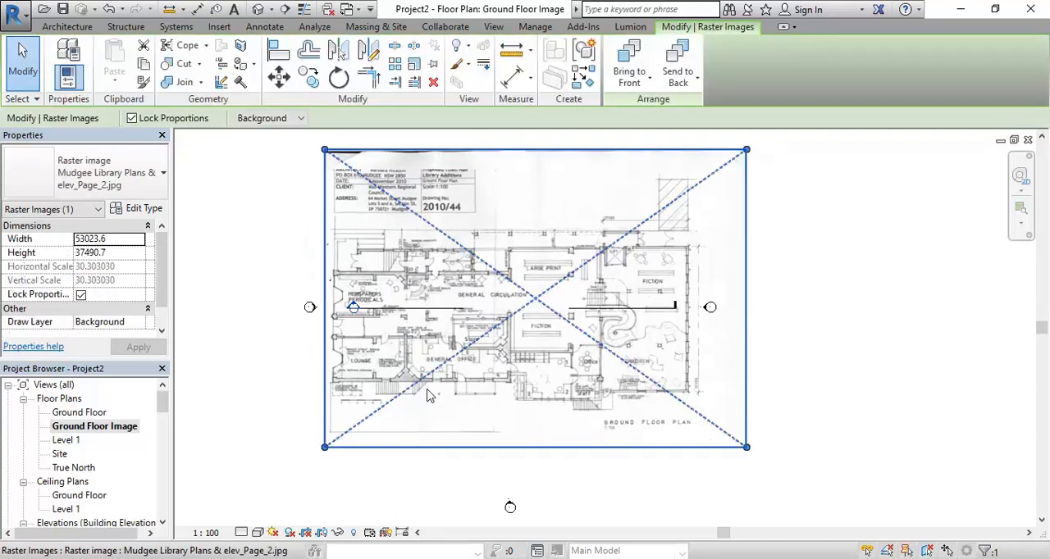
left_click(434, 66)
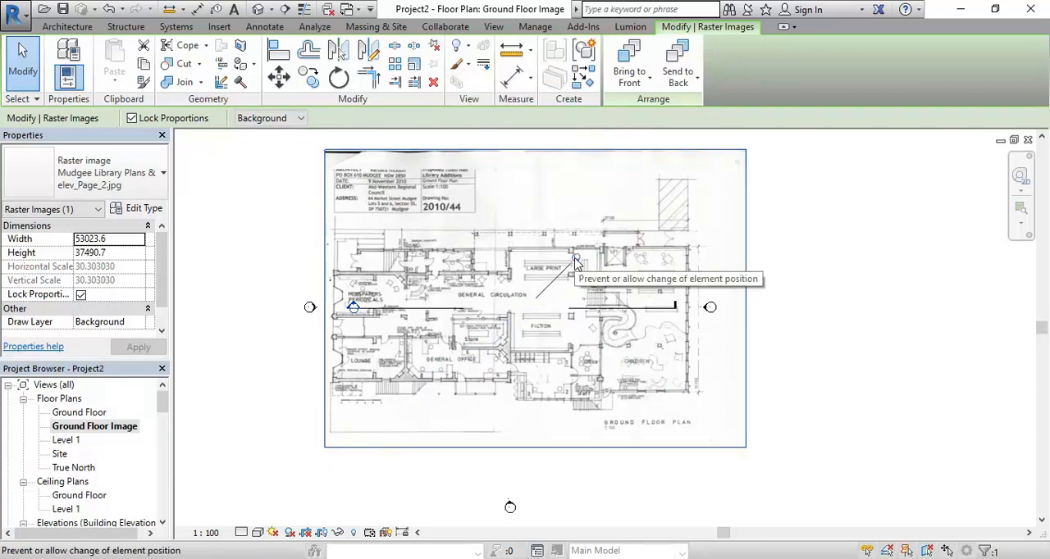
left_click(300, 252)
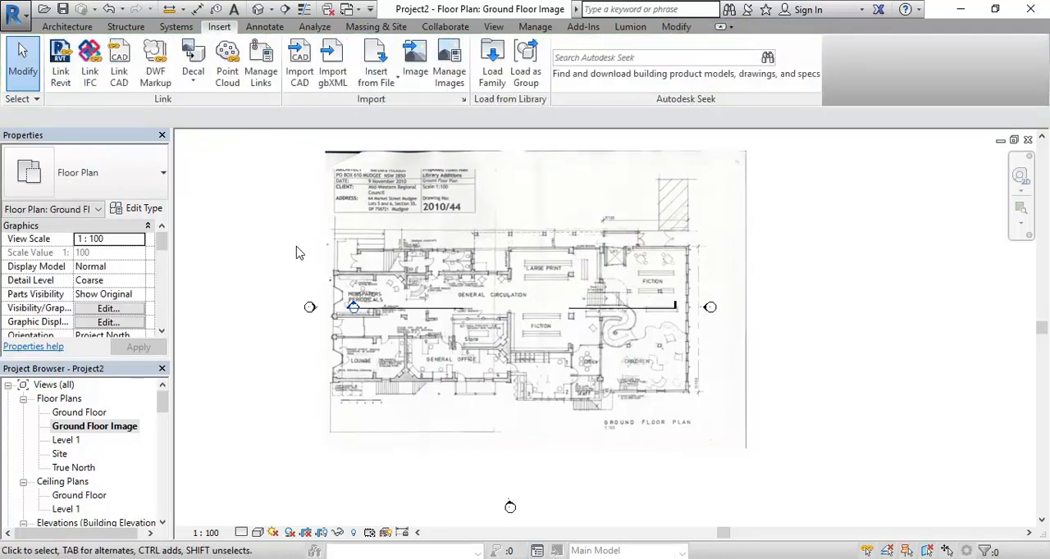
middle_click_drag(277, 281, 293, 298)
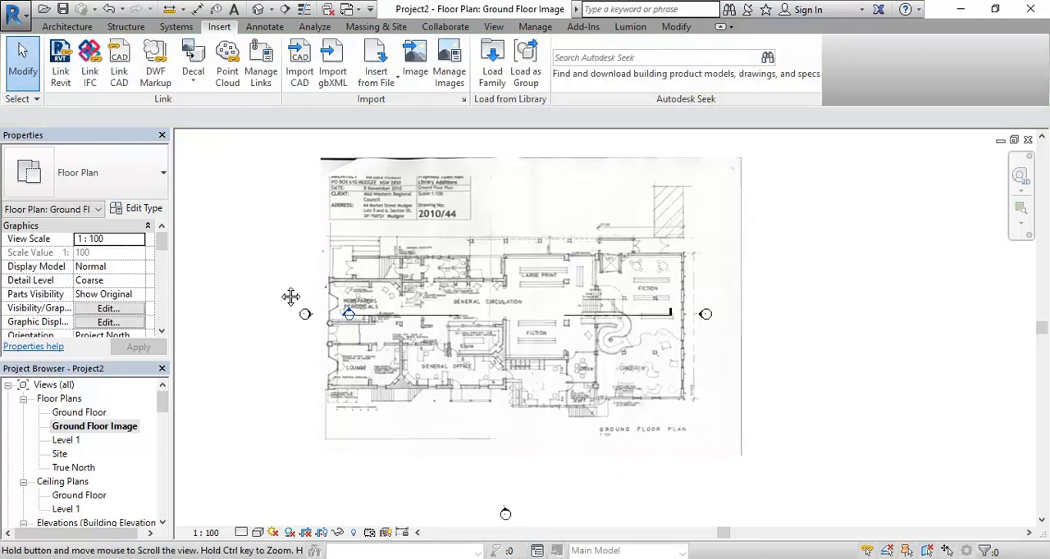
scroll(366, 351, "up", 2)
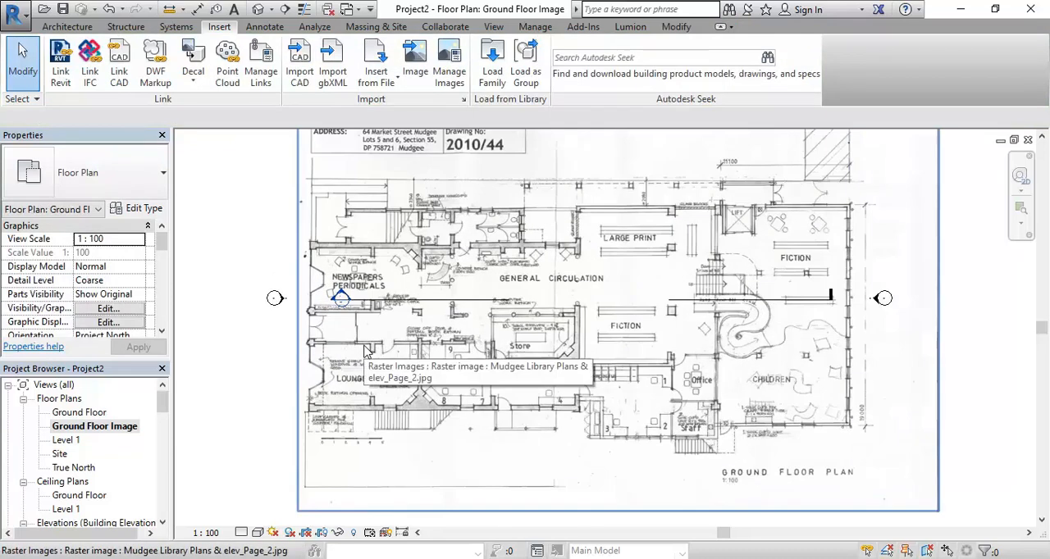
scroll(367, 351, "down", 2)
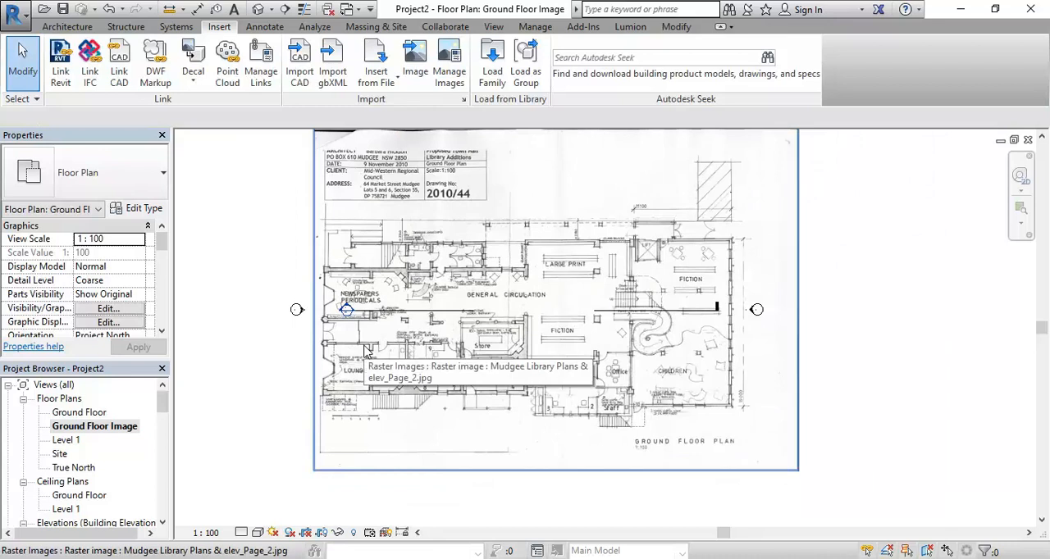
left_click(367, 351)
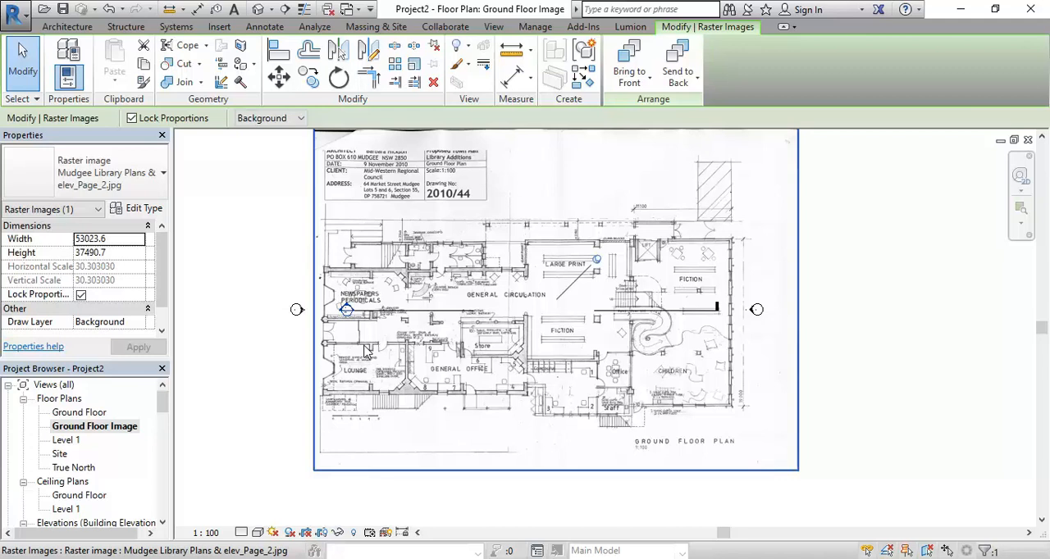
left_click(272, 264)
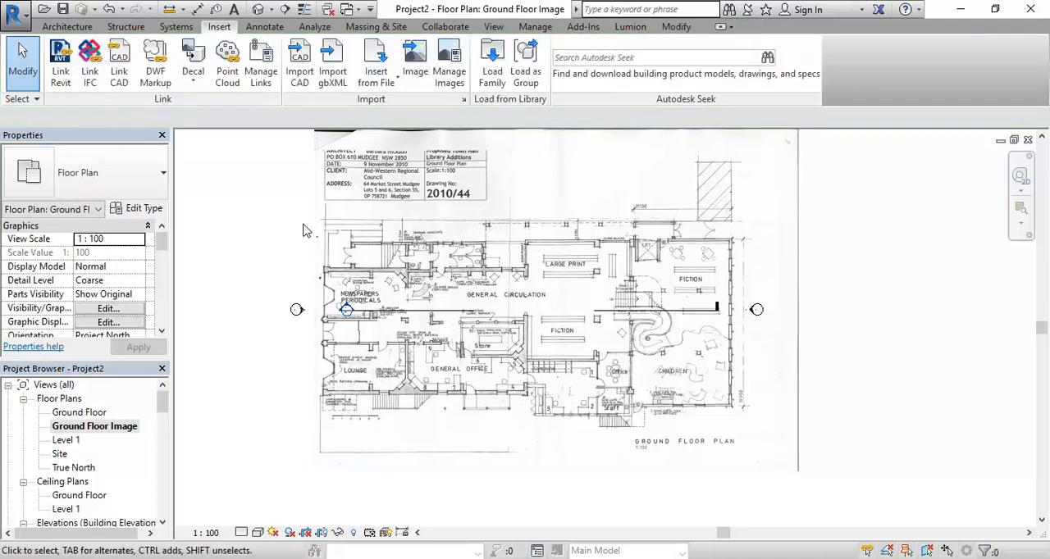
Draw a vertical reference plane along the outer face of the plan's left wall, from the Lounge's lower corner to above the entry stairs
left_click(66, 27)
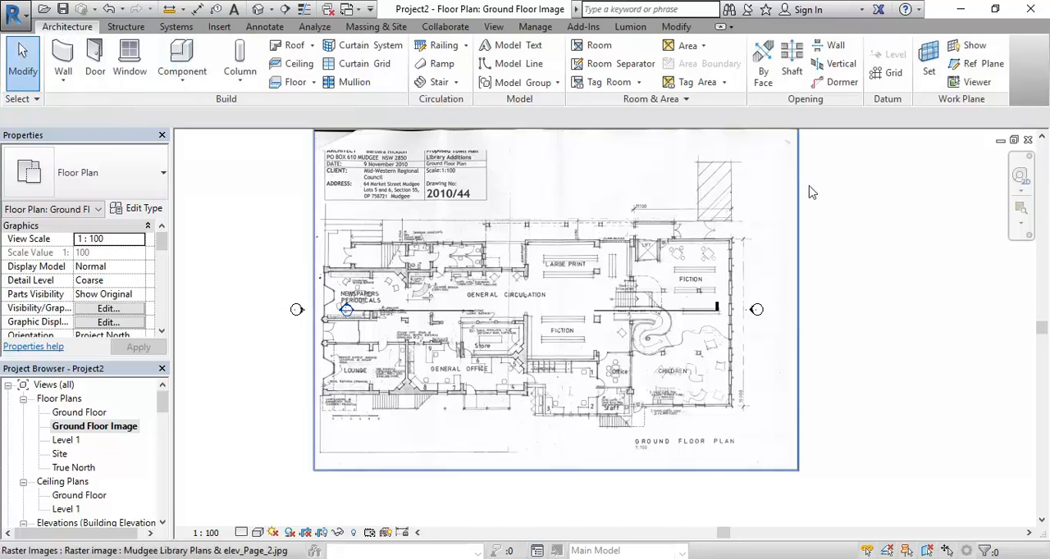
left_click(975, 71)
scroll(361, 386, "up", 8)
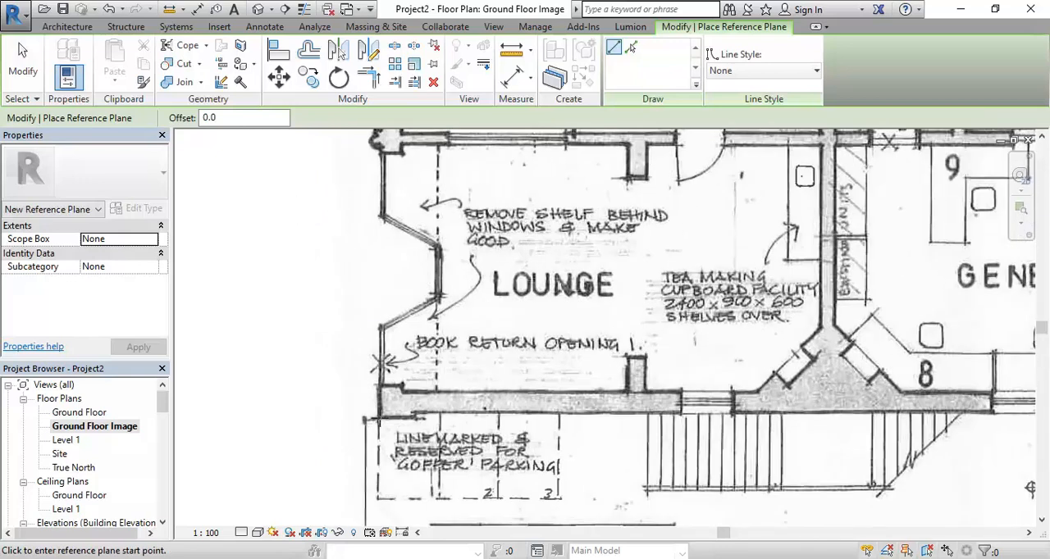
left_click(380, 417)
scroll(375, 211, "down", 4)
middle_click_drag(375, 212, 339, 375)
scroll(323, 216, "down", 2)
middle_click_drag(332, 232, 334, 437)
scroll(334, 437, "down", 2)
scroll(336, 296, "up", 4)
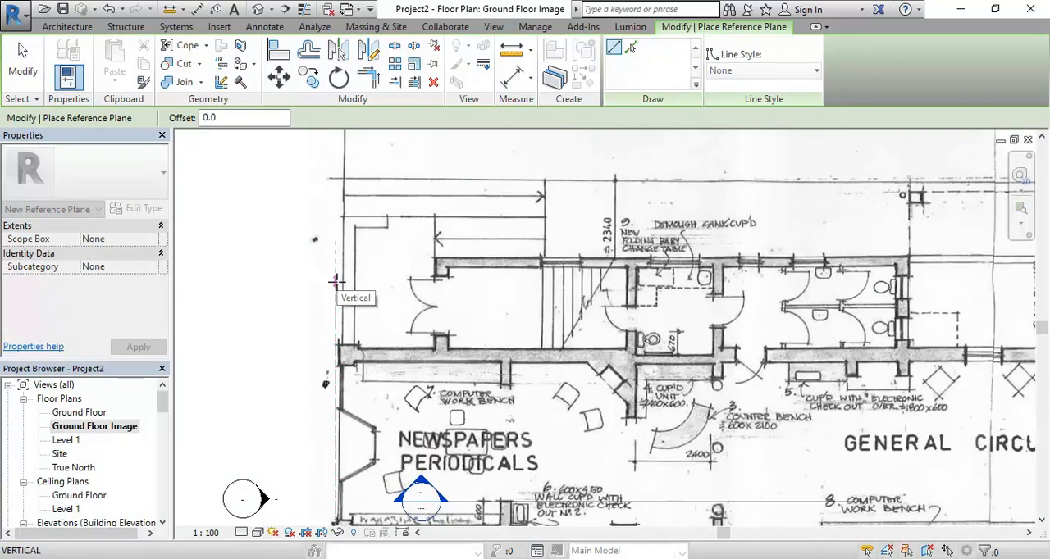
scroll(339, 291, "down", 3)
scroll(337, 213, "down", 1)
middle_click_drag(336, 213, 328, 318)
left_click(325, 324)
scroll(318, 373, "down", 2)
Extend the lower end of the vertical reference plane past the Lounge's lower wall
scroll(324, 402, "up", 5)
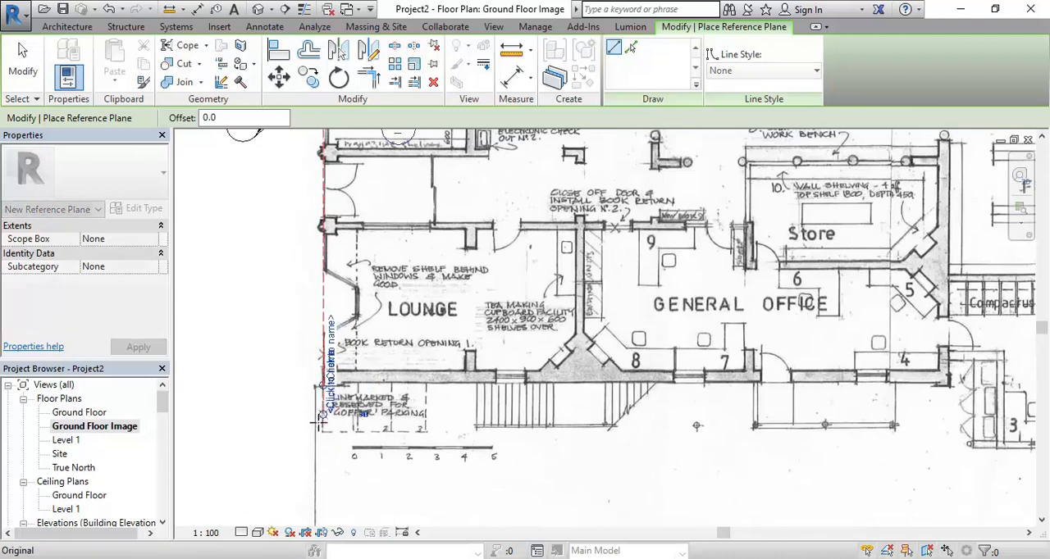
scroll(257, 361, "up", 2)
scroll(288, 376, "up", 1)
scroll(288, 376, "down", 5)
middle_click_drag(298, 383, 301, 275)
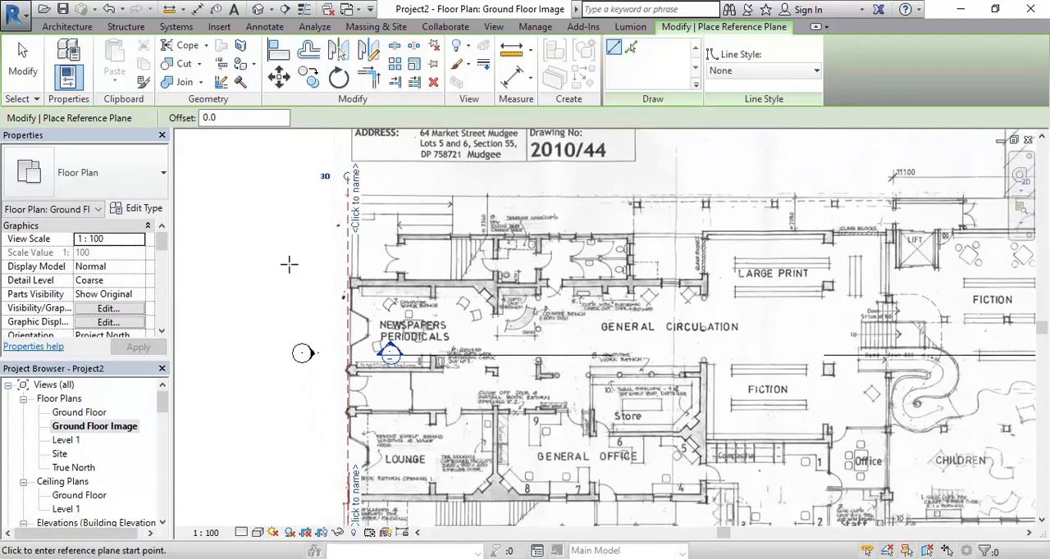
Draw a horizontal reference plane along the outer face of the lower wall of the Lounge and General Office
scroll(304, 267, "up", 2)
scroll(399, 285, "up", 2)
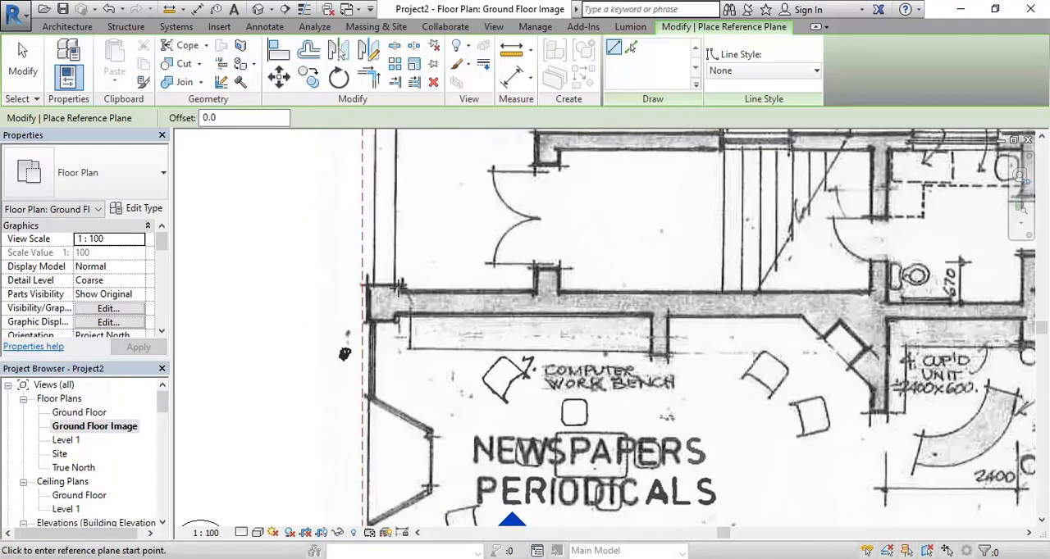
scroll(398, 285, "down", 3)
middle_click_drag(558, 317, 487, 208)
scroll(295, 451, "down", 3)
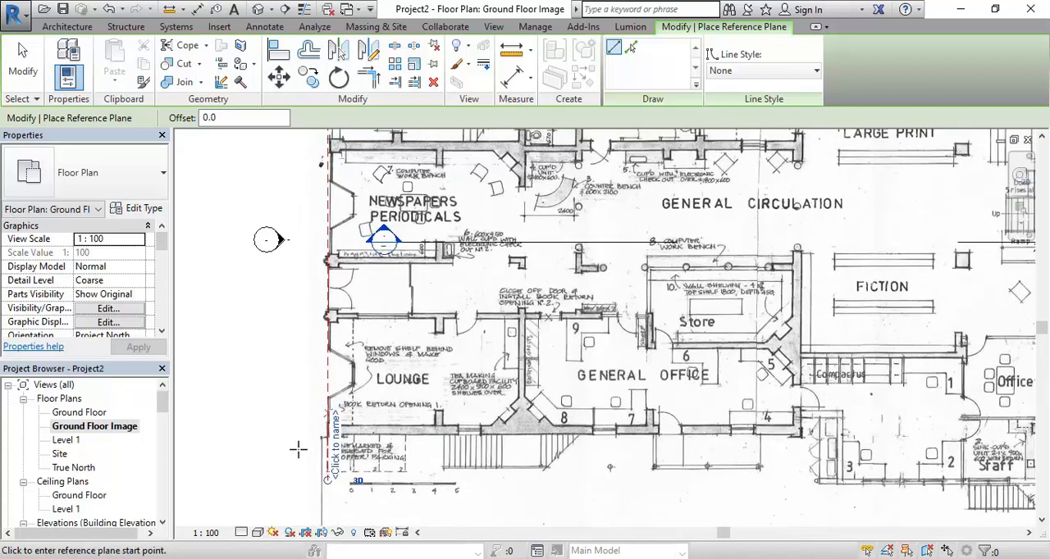
scroll(328, 453, "up", 8)
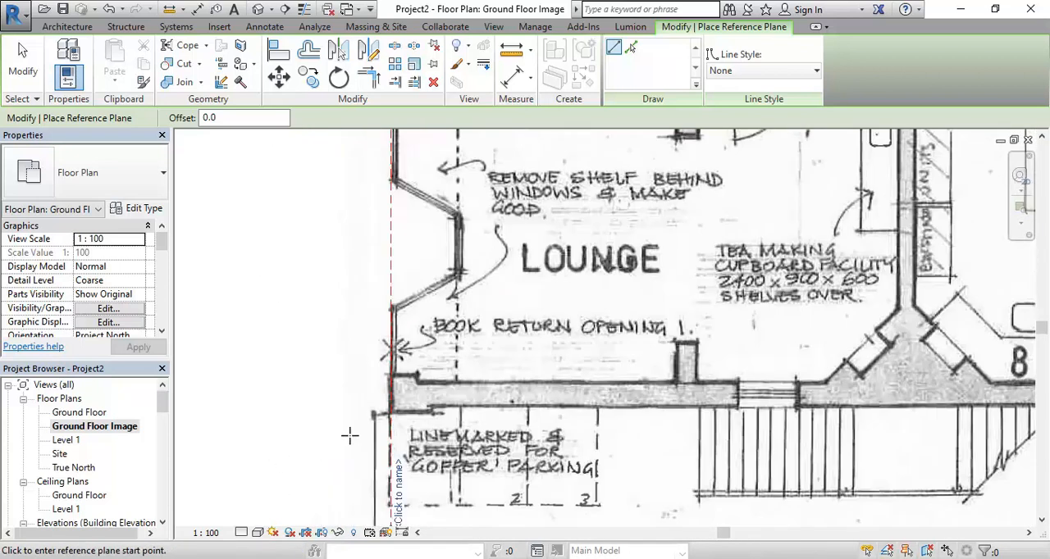
left_click(466, 389)
scroll(972, 384, "down", 2)
middle_click_drag(972, 384, 428, 383)
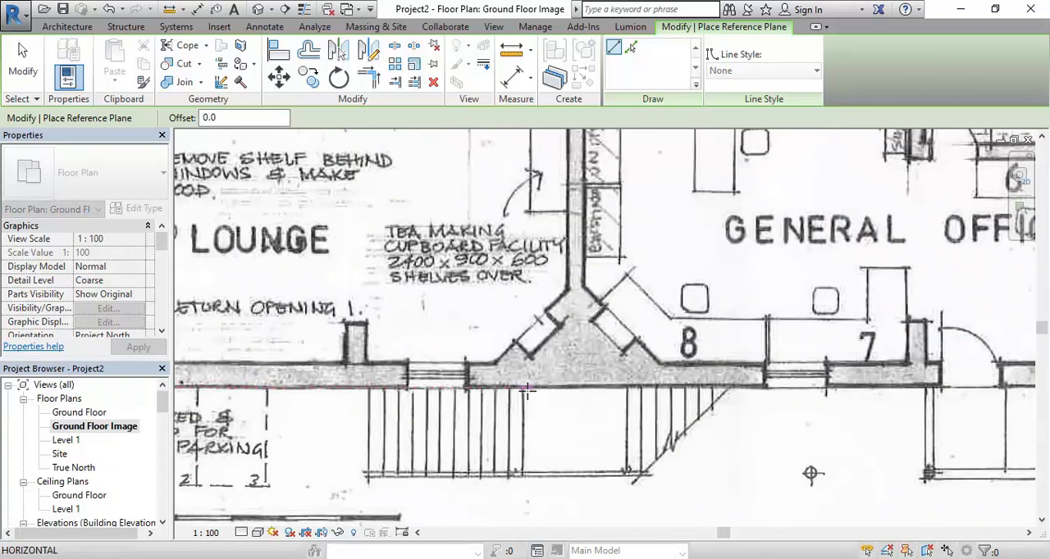
left_click(973, 387)
middle_click_drag(972, 387, 529, 345)
Extend the left end of the lower horizontal reference plane across the vertical reference plane
scroll(580, 346, "up", 2)
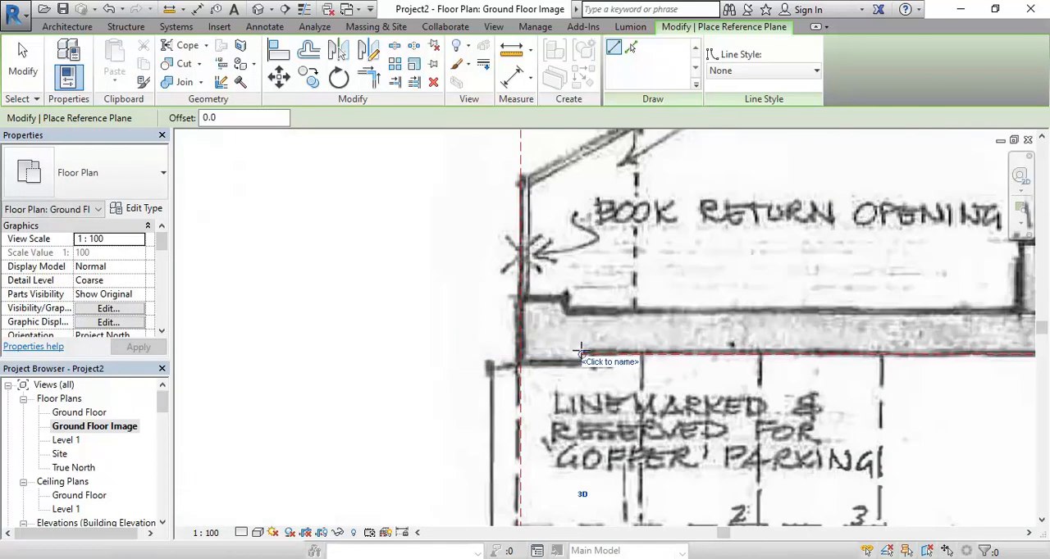
left_click_drag(581, 351, 348, 356)
scroll(671, 390, "down", 2)
scroll(657, 386, "up", 4)
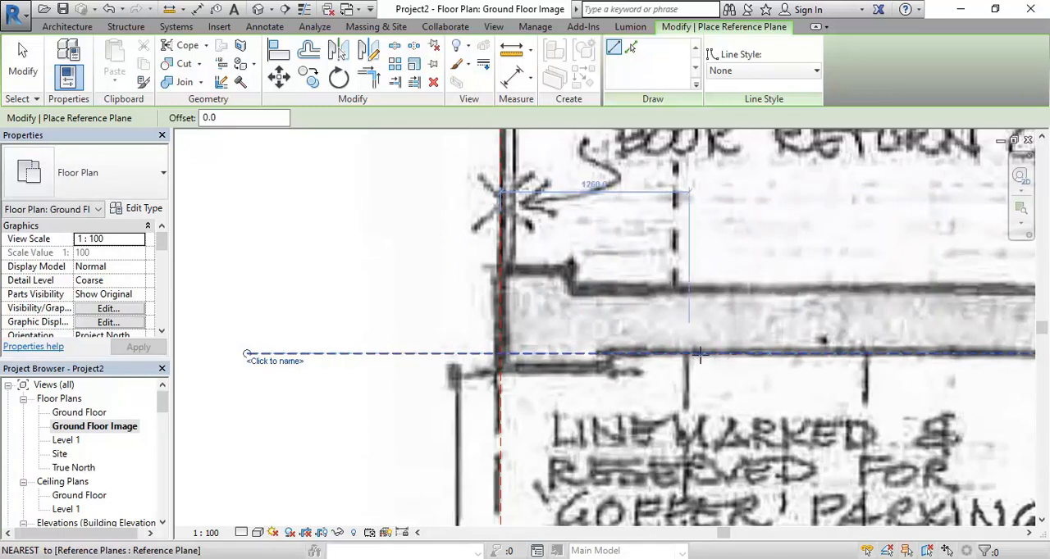
Examine how the lower horizontal reference plane lines up with the outer wall face along the General Office to its far end
scroll(678, 317, "down", 4)
scroll(771, 351, "down", 3)
middle_click_drag(757, 363, 389, 385)
scroll(403, 380, "down", 3)
scroll(800, 383, "down", 2)
middle_click_drag(800, 383, 424, 390)
scroll(444, 397, "up", 3)
left_click_drag(450, 377, 714, 377)
scroll(587, 375, "down", 3)
Draw a horizontal reference plane along the upper face of the wall above Newspapers Periodicals and General Circulation, ending just short of Large Print
middle_click_drag(477, 294, 684, 384)
scroll(368, 294, "down", 2)
middle_click_drag(367, 294, 338, 404)
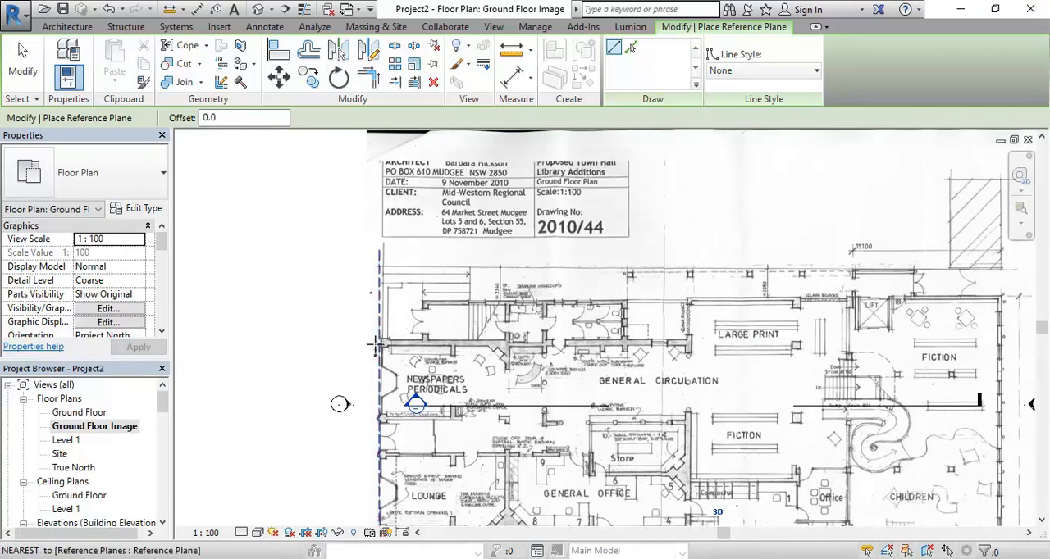
scroll(396, 340, "up", 3)
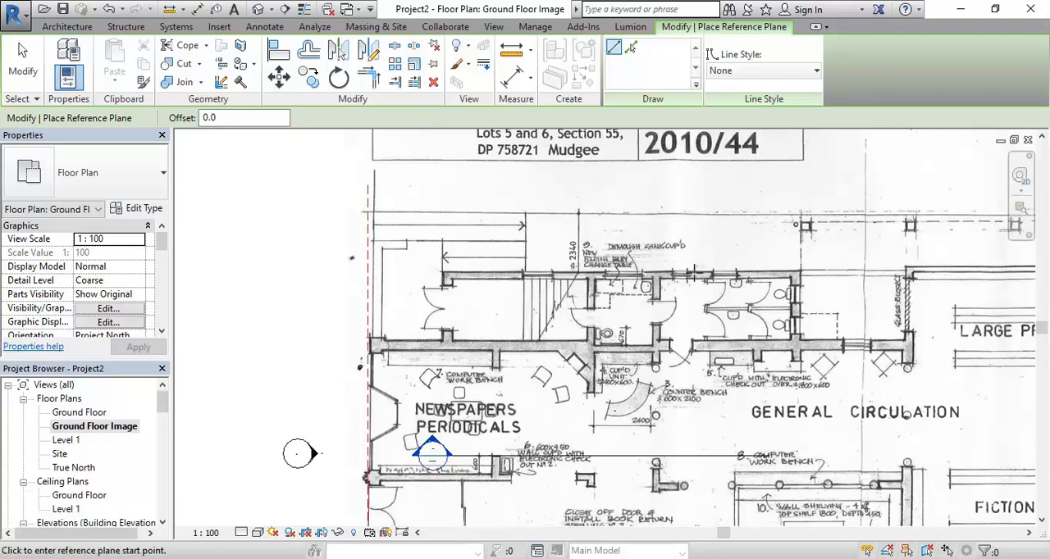
scroll(391, 324, "up", 3)
left_click(386, 346)
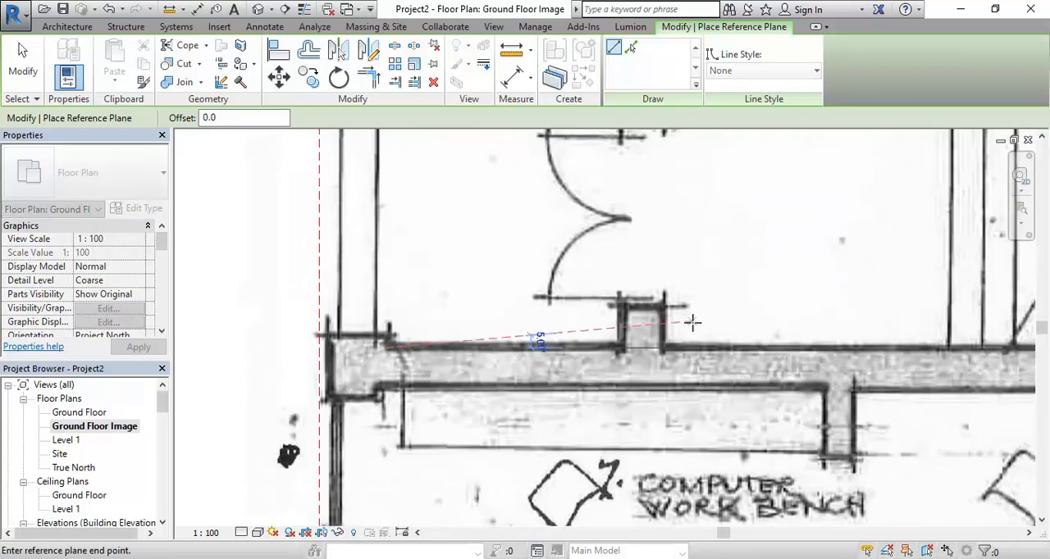
scroll(525, 330, "down", 4)
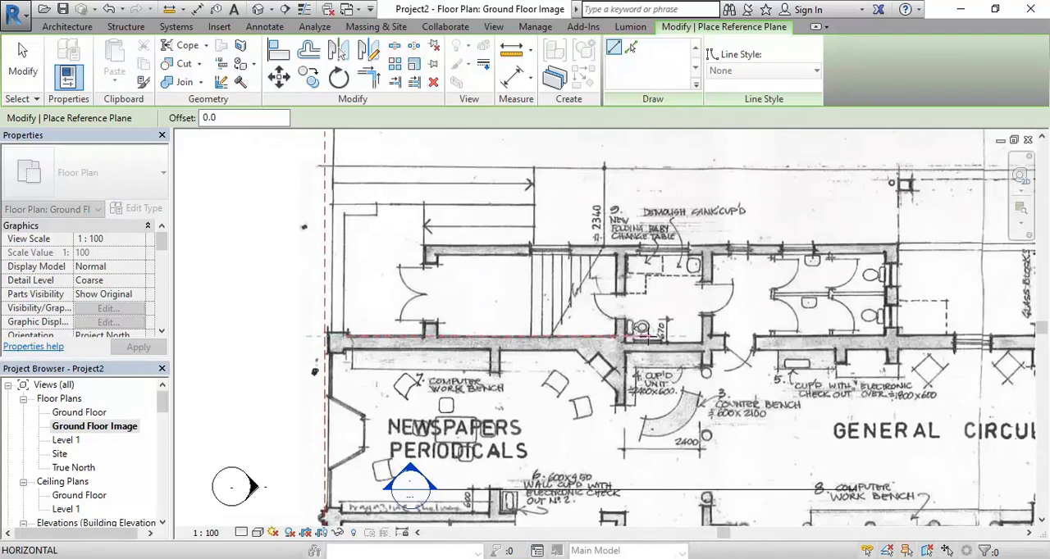
middle_click_drag(933, 331, 666, 335)
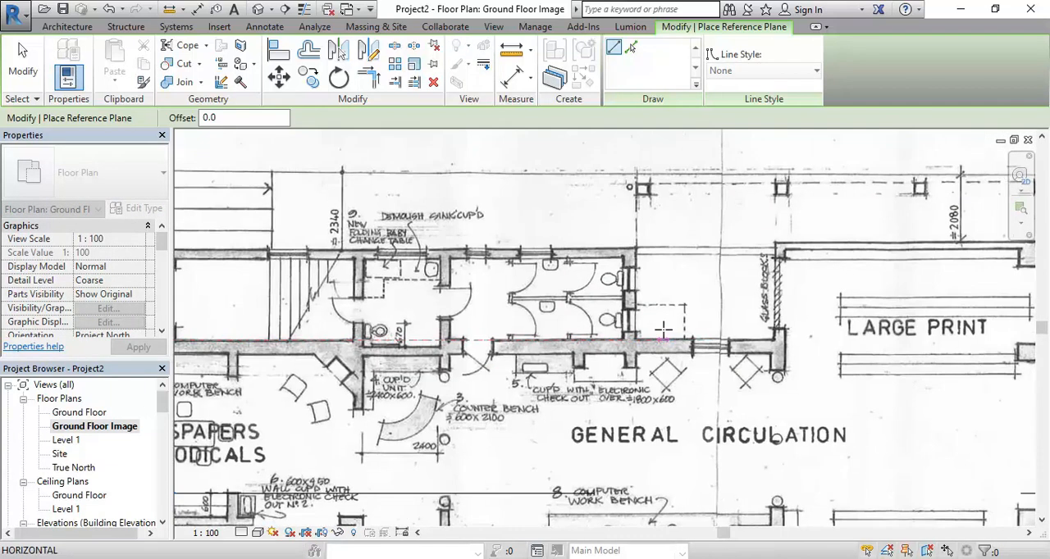
left_click(810, 333)
Extend the left end of the upper horizontal reference plane past the vertical reference plane
middle_click_drag(297, 326, 472, 330)
middle_click_drag(259, 329, 483, 310)
scroll(482, 311, "up", 4)
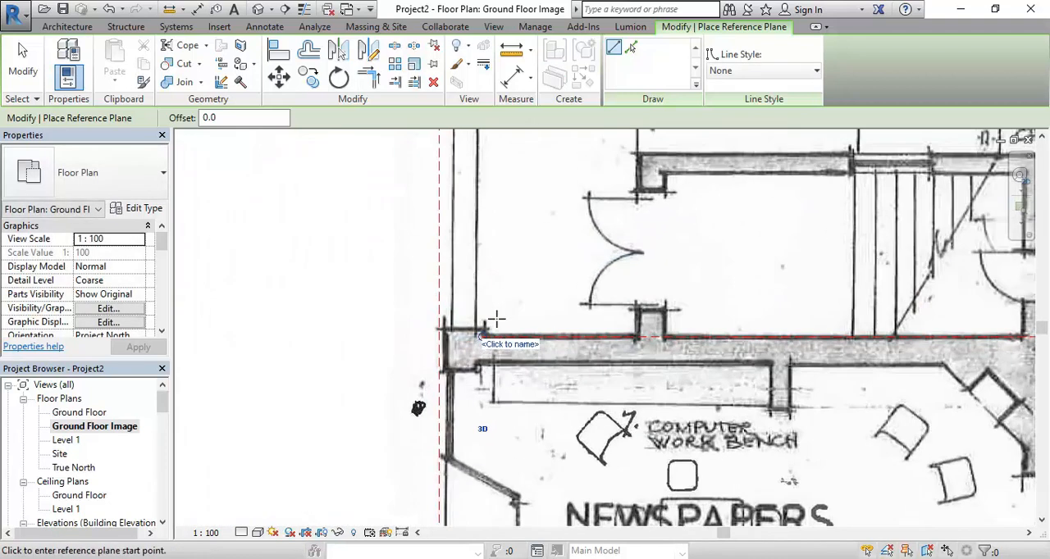
scroll(384, 332, "down", 5)
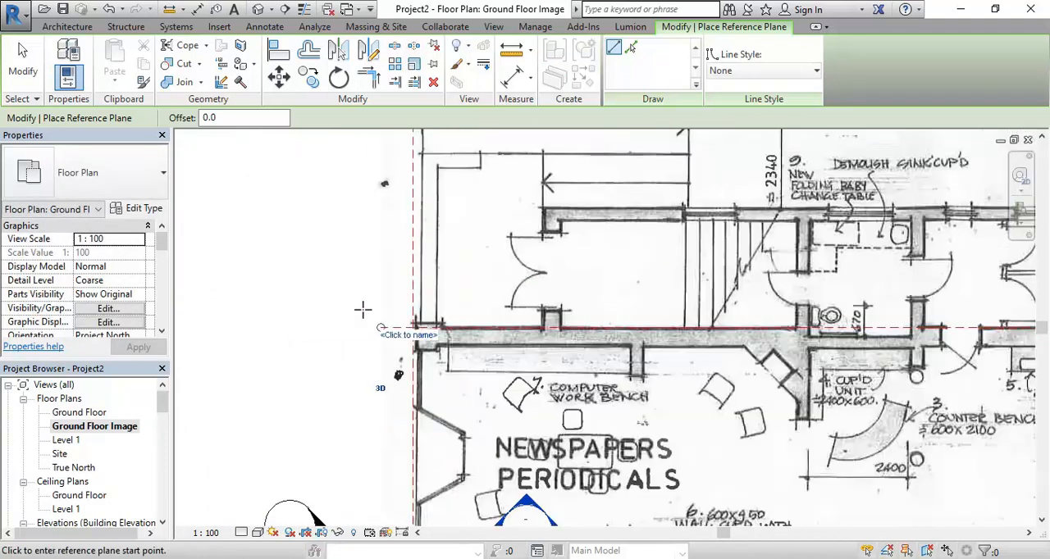
Finish placing reference planes and bring the whole ground floor plan image into view
scroll(323, 401, "up", 2)
scroll(341, 329, "up", 4)
left_click_drag(377, 305, 346, 305)
scroll(346, 306, "down", 5)
middle_click_drag(283, 398, 311, 377)
right_click(285, 271)
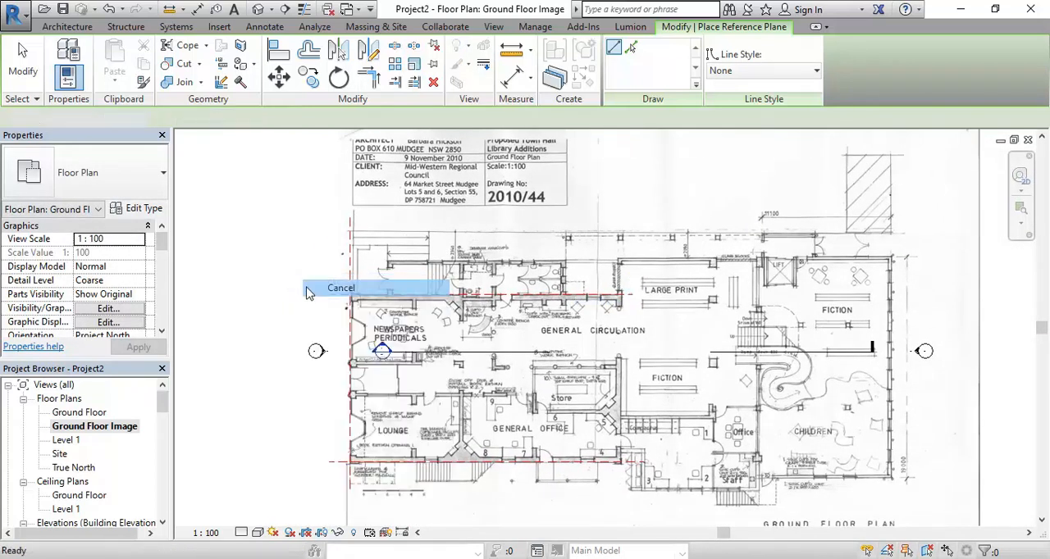
left_click(305, 281)
Compare the three reference planes in the Ground Floor view with the same planes over the plan in Ground Floor Image
scroll(340, 347, "up", 2)
middle_click_drag(339, 348, 241, 311)
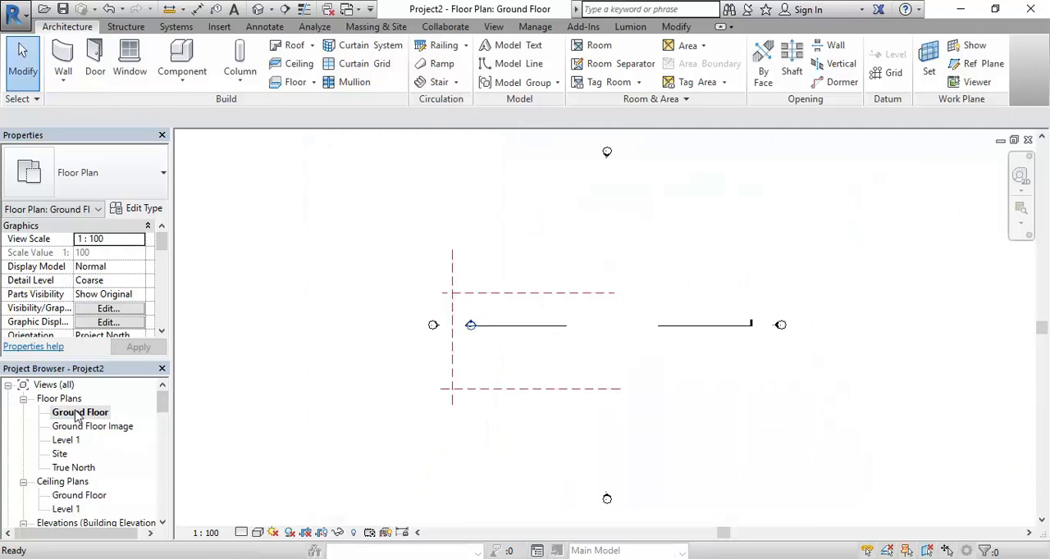
scroll(574, 357, "up", 2)
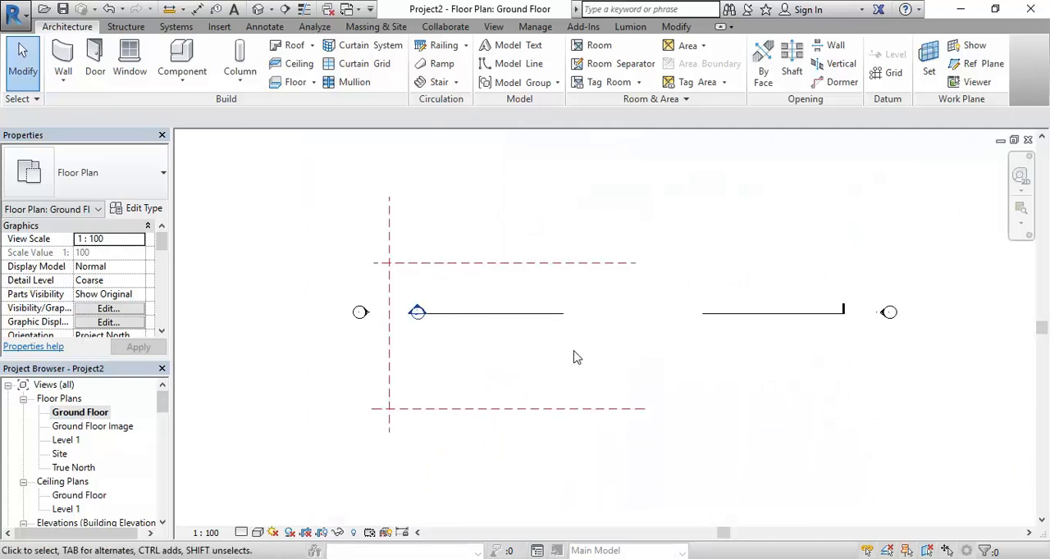
double_click(108, 426)
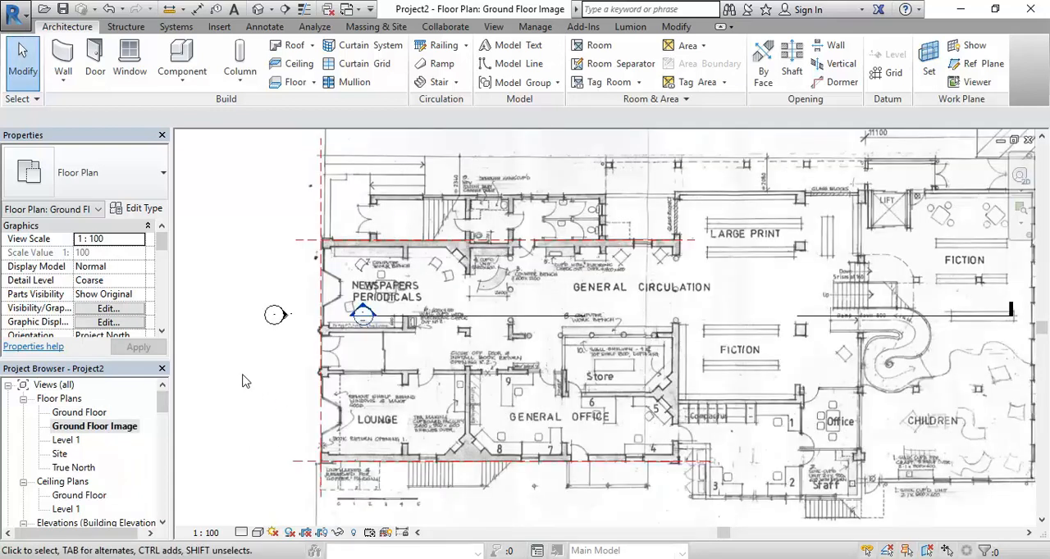
middle_click_drag(242, 381, 276, 381)
scroll(273, 387, "down", 2)
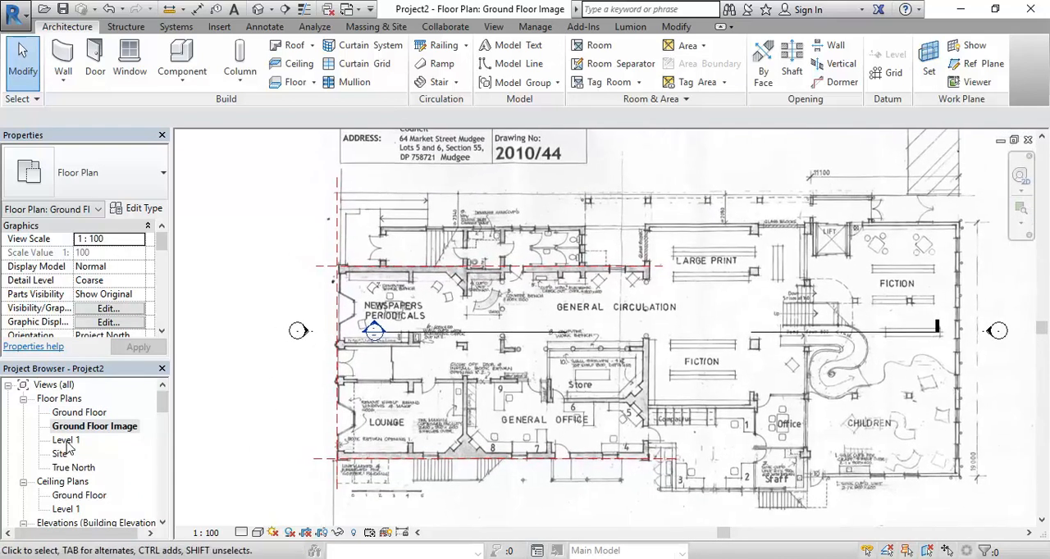
Open the Level 1 floor plan and duplicate it as an independent view without detailing
double_click(67, 441)
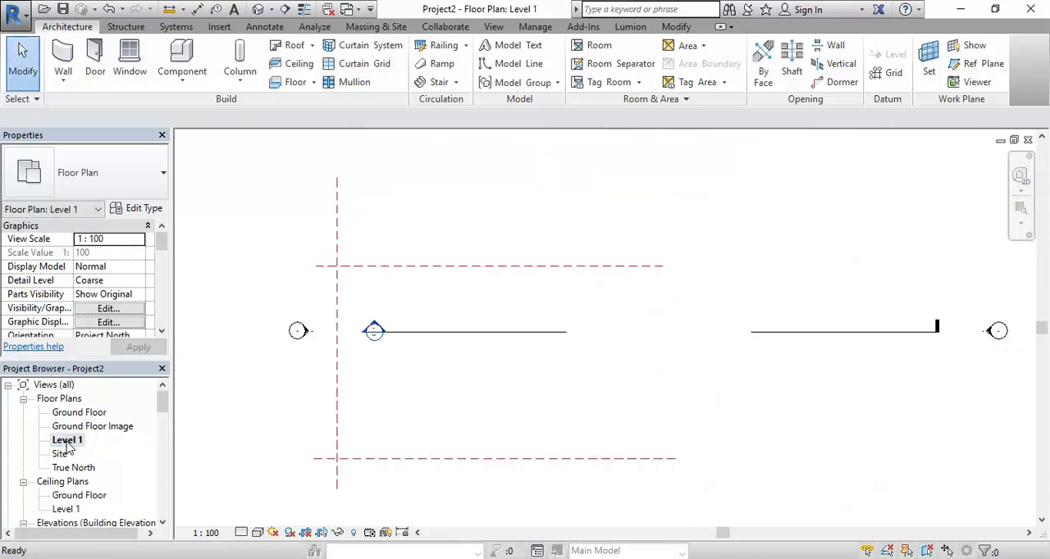
right_click(69, 443)
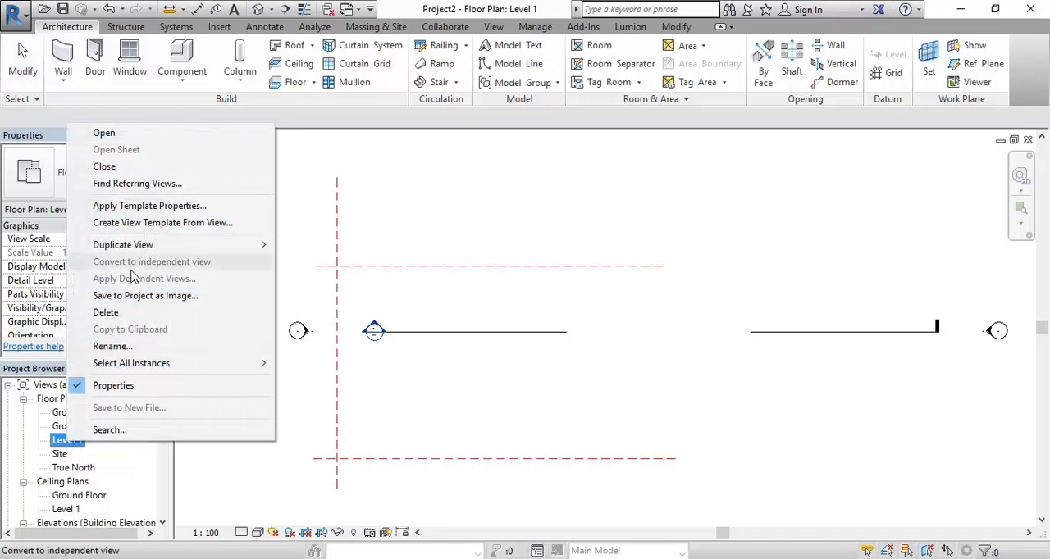
mouse_move(246, 244)
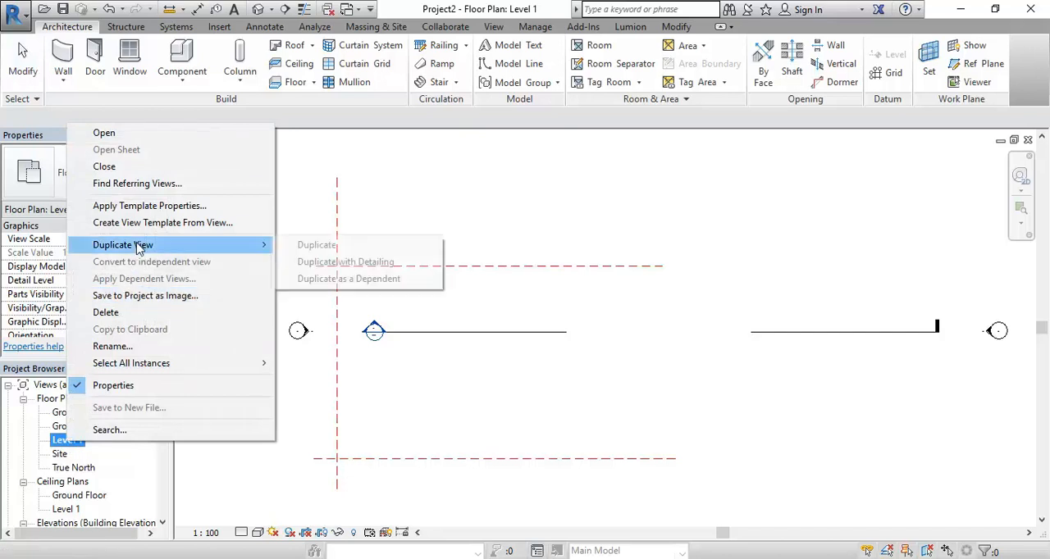
left_click(289, 245)
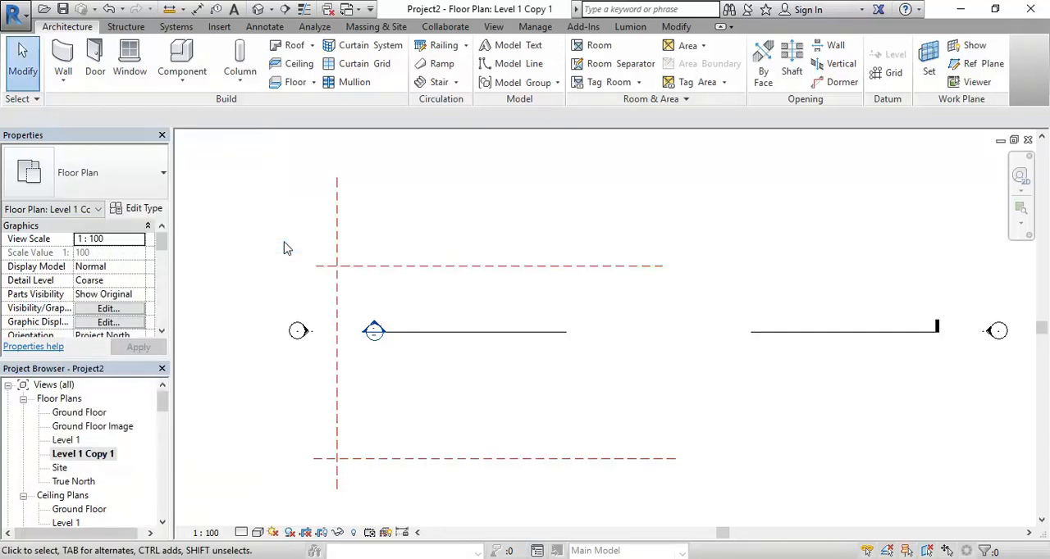
Switch to Windows Photo Viewer and examine the Mezzanine Floor Plan and Upper Floor Plan drawings
mouse_move(473, 556)
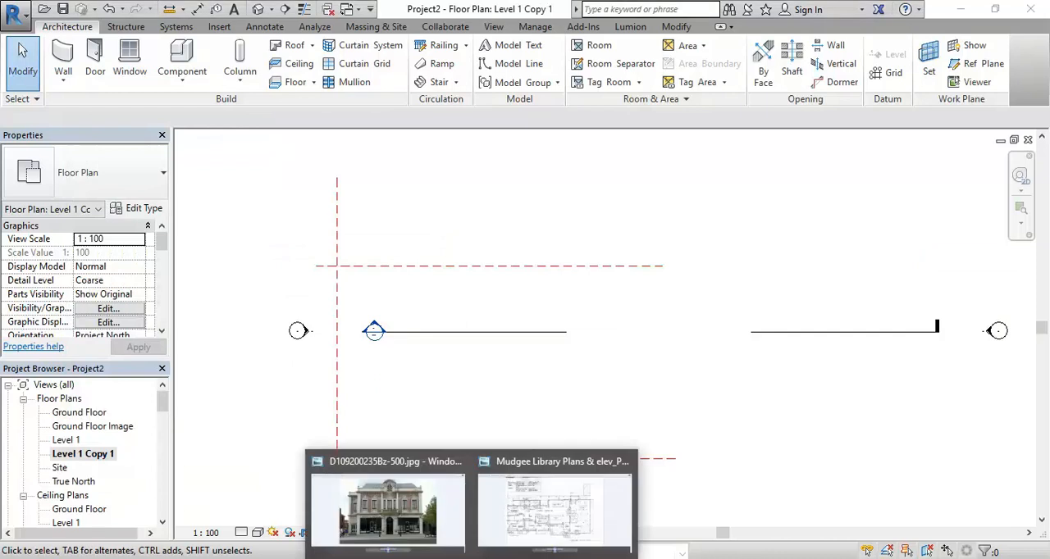
left_click(519, 534)
left_click(570, 548)
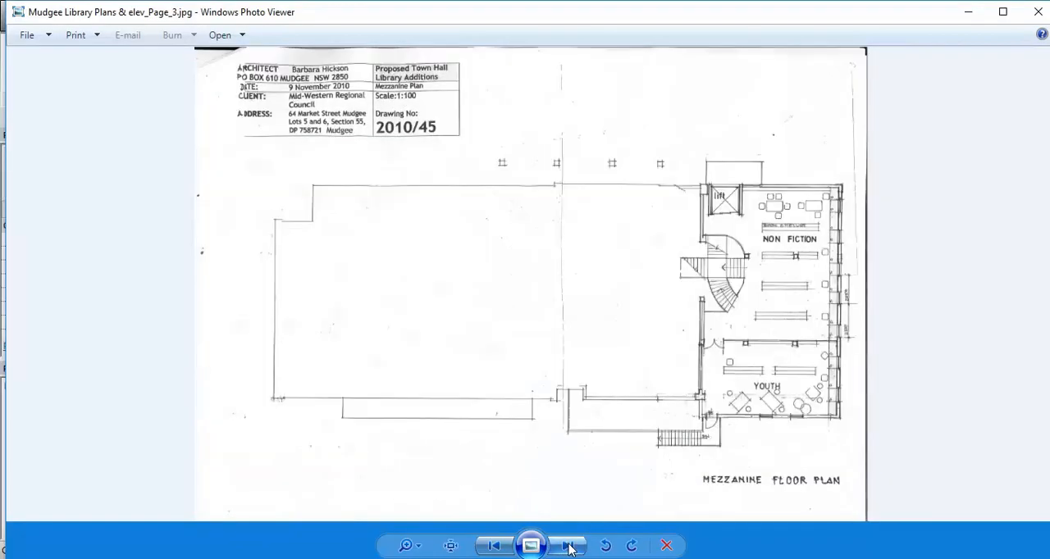
left_click(570, 548)
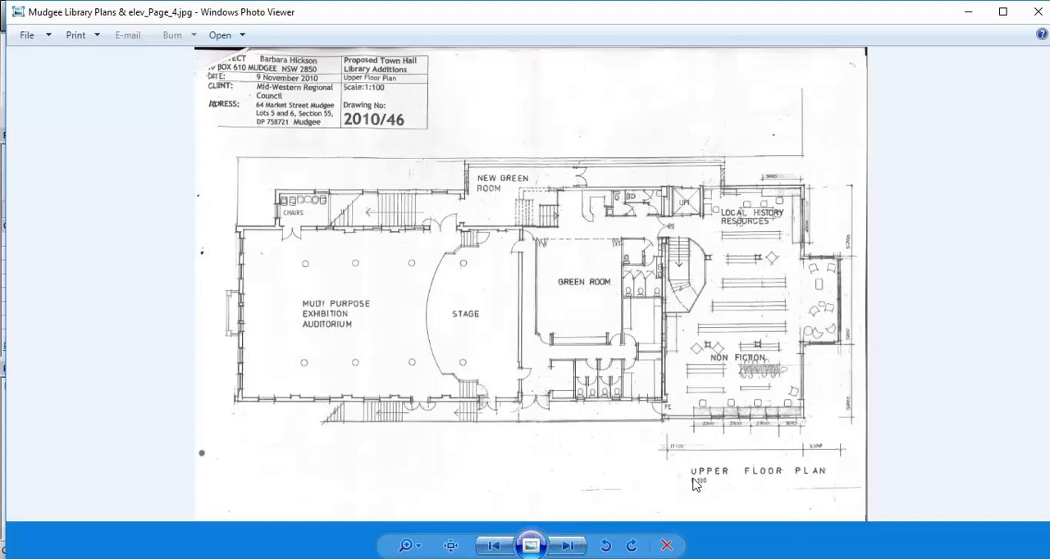
Examine the East Elevation, West Elevation and Section on Mudgee Library Plans & elev_Page_5.jpg
left_click(570, 548)
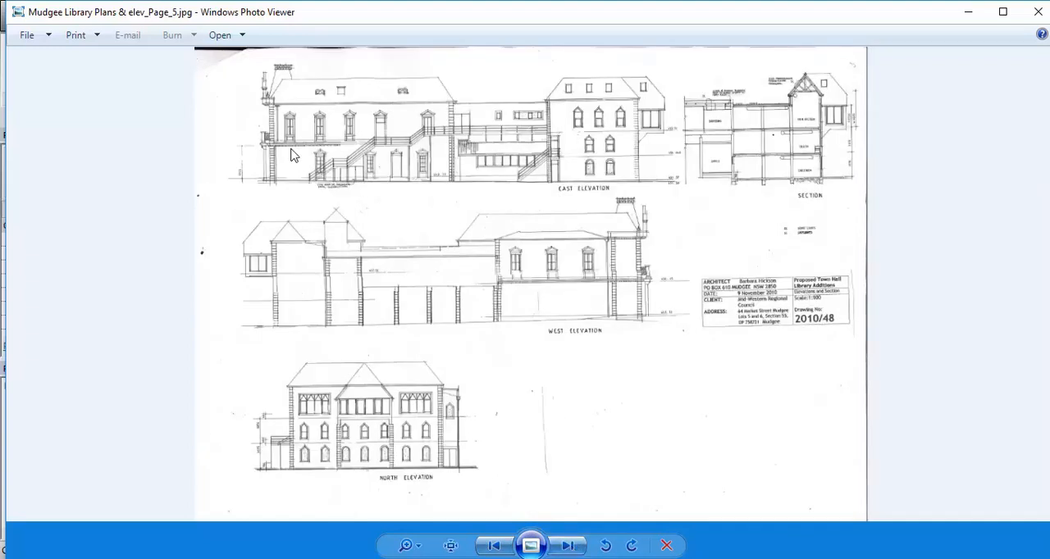
scroll(848, 149, "up", 3)
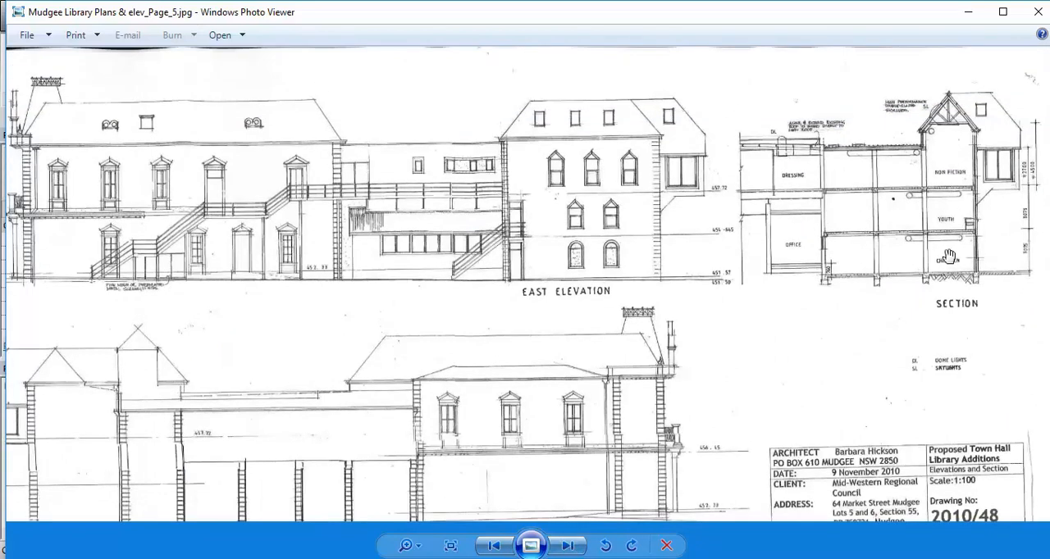
left_click_drag(579, 333, 595, 229)
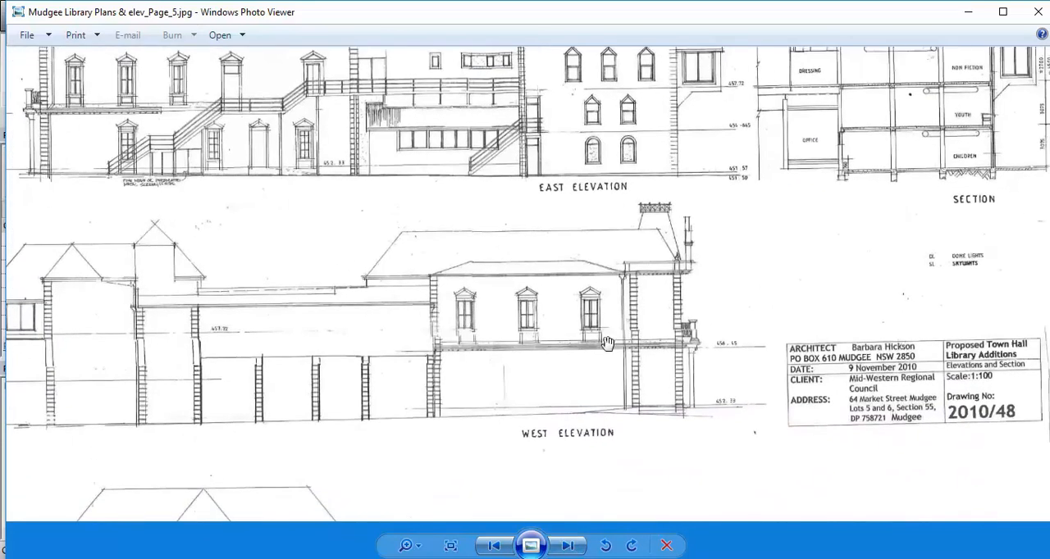
left_click_drag(493, 299, 591, 334)
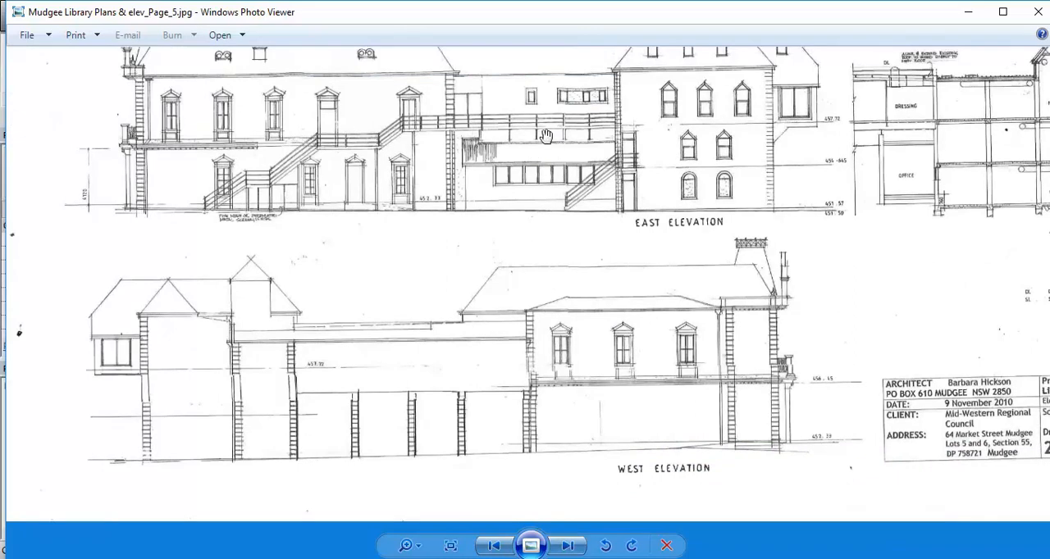
scroll(562, 318, "down", 1)
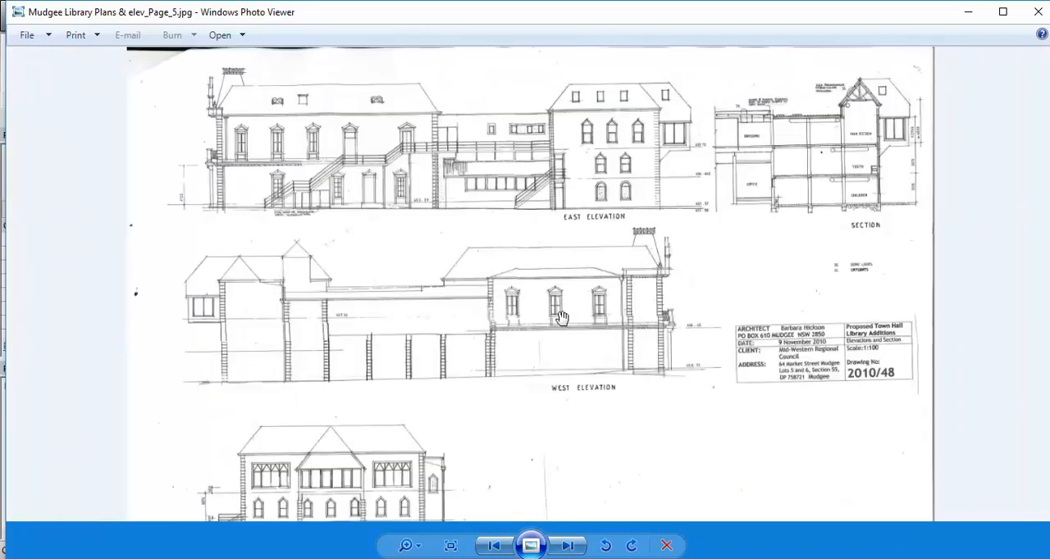
scroll(562, 318, "down", 1)
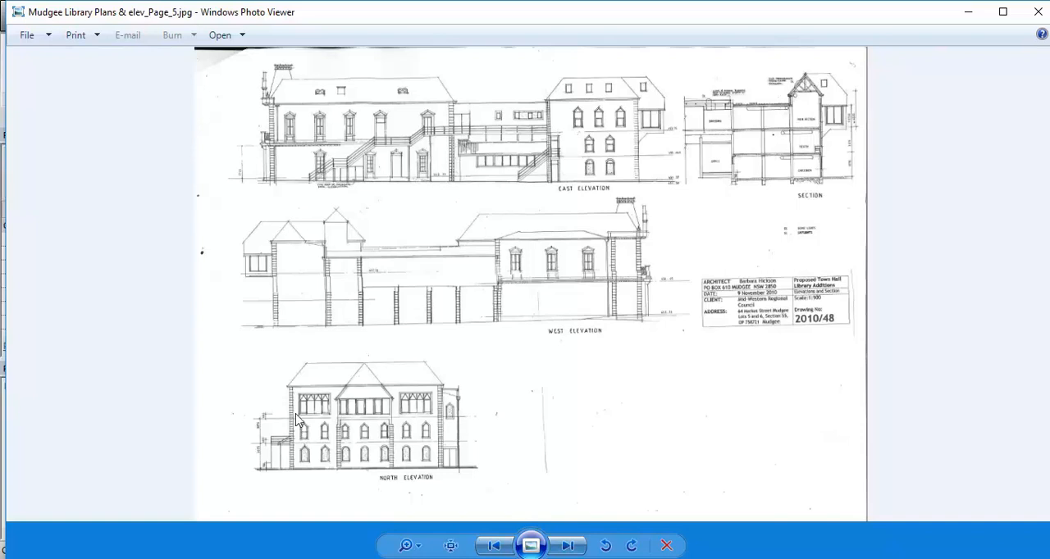
Look through the library's exterior and interior photos up to the coloured perspective on Mudgee Library Plans & elev_Page_1.jpg
left_click(569, 546)
left_click(573, 547)
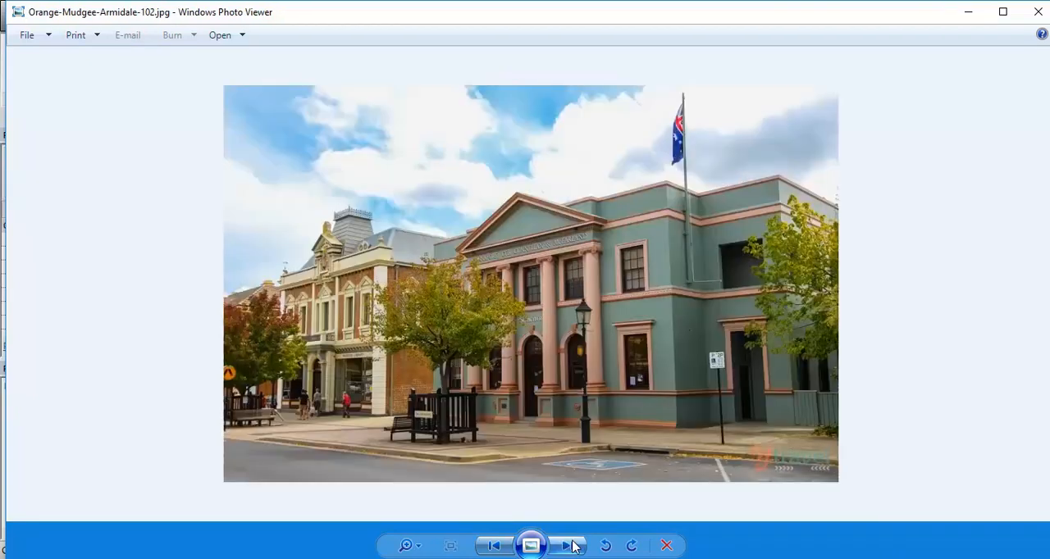
left_click(573, 548)
left_click(573, 547)
left_click(573, 547)
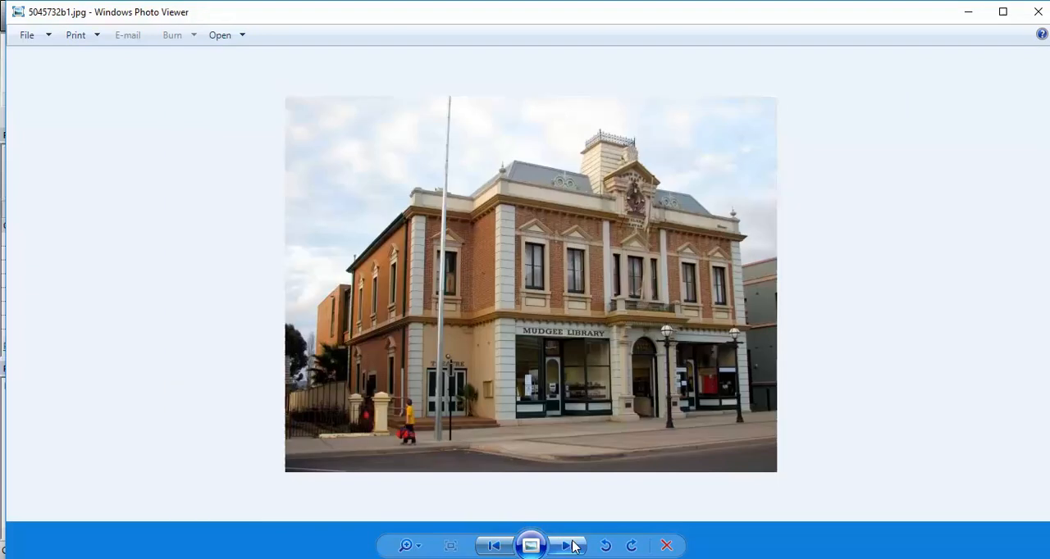
left_click(573, 548)
left_click(573, 547)
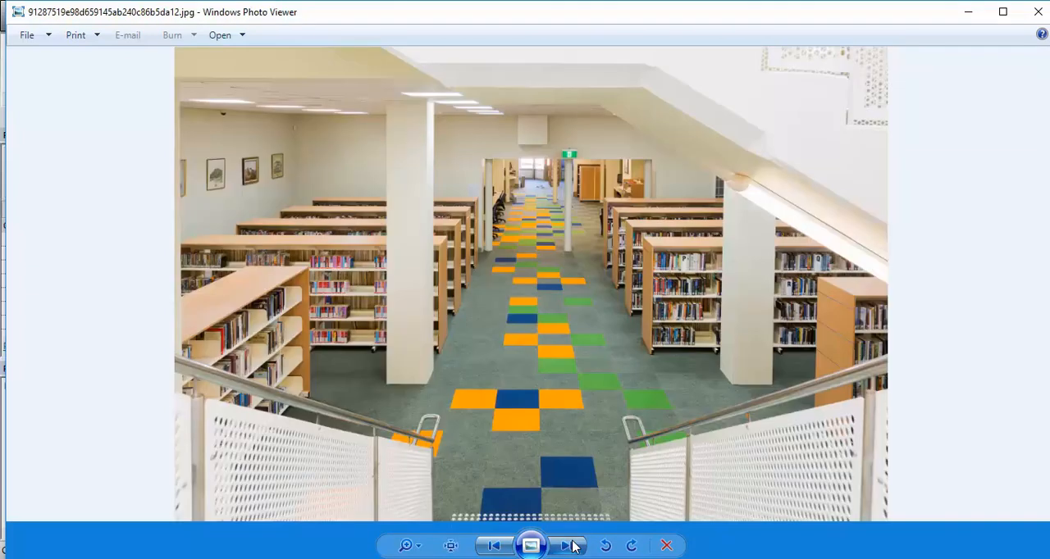
left_click(572, 547)
left_click(573, 548)
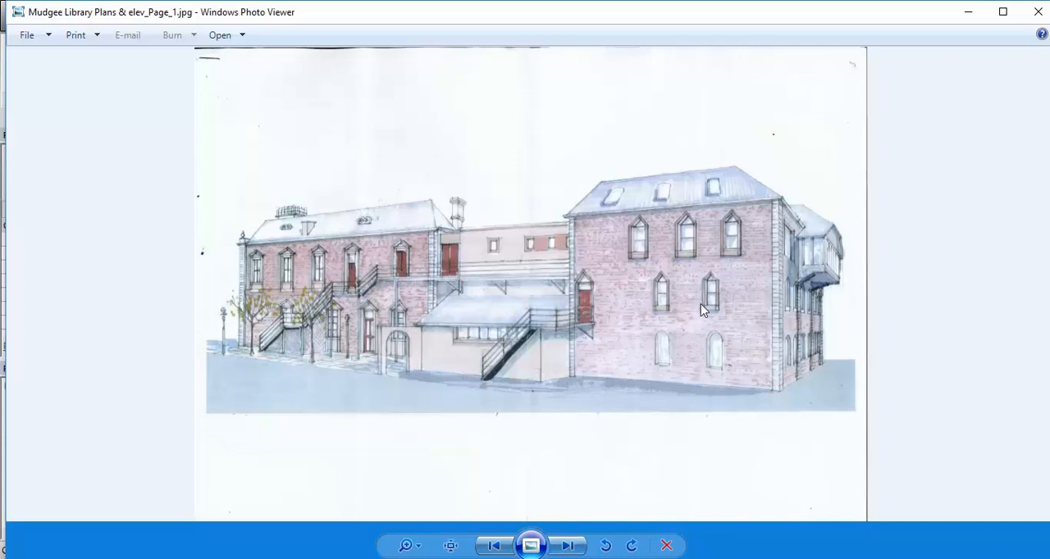
Review the mezzanine plan, upper floor plan and elevations on pages 3 to 5 of the library drawings
left_click(568, 546)
left_click(568, 545)
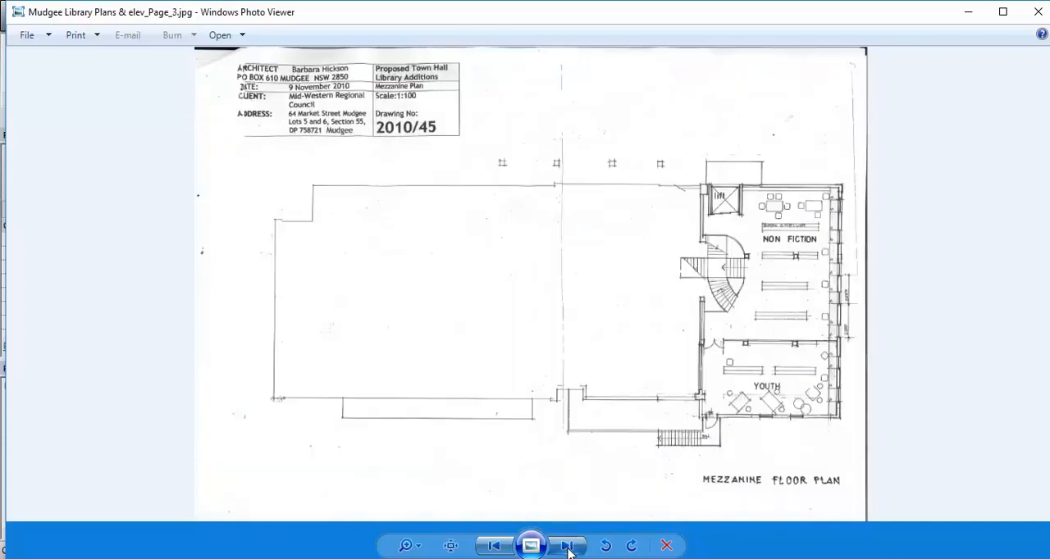
left_click(568, 545)
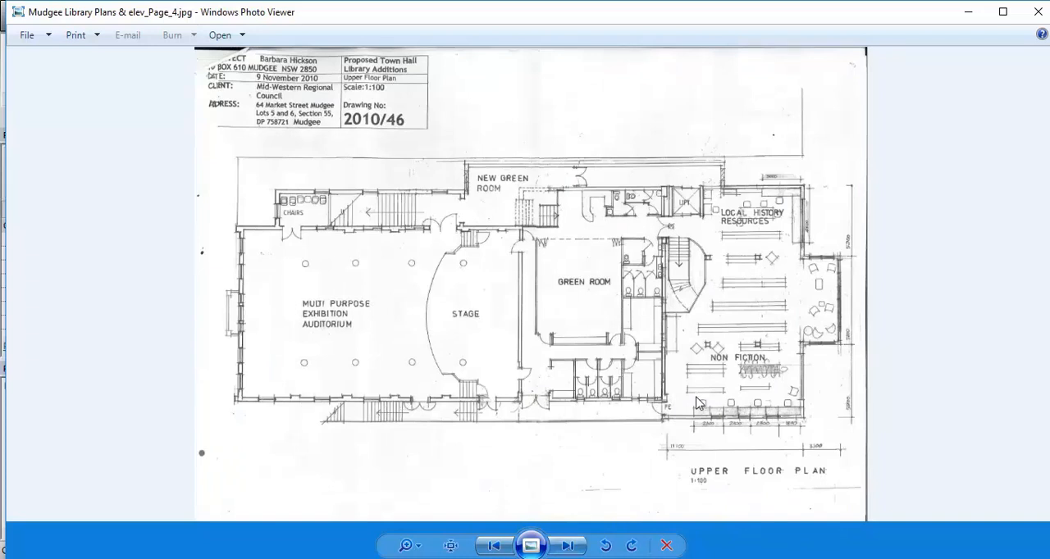
left_click(568, 545)
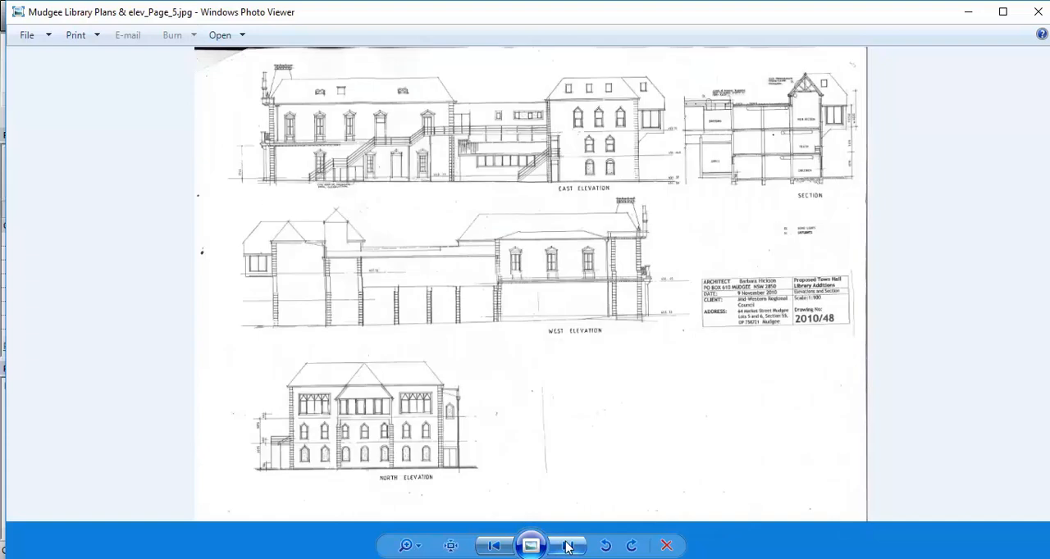
Look through the town hall exterior and library interior photos again after the elevations page
left_click(568, 545)
left_click(568, 546)
left_click(567, 546)
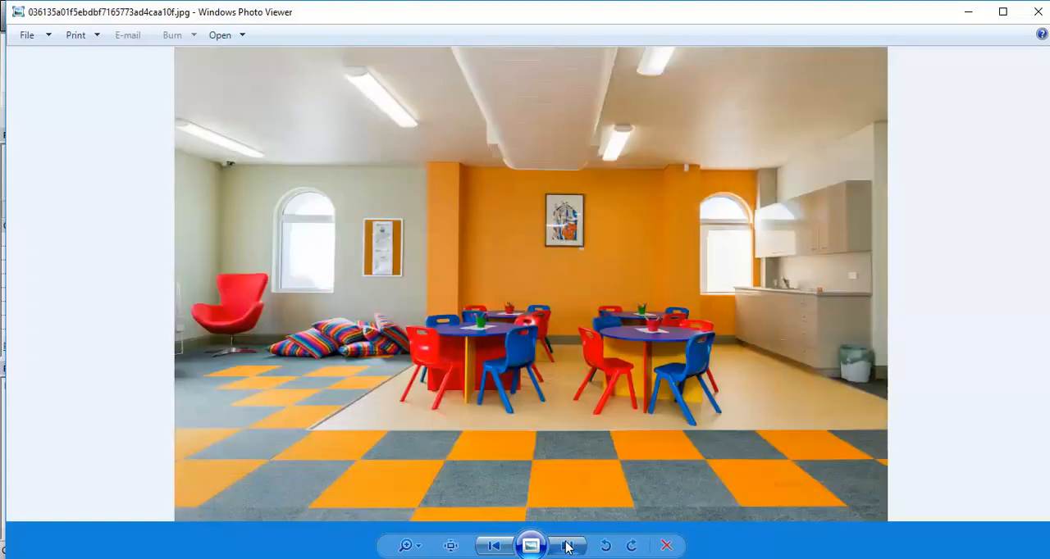
left_click(568, 546)
left_click(568, 546)
left_click(568, 546)
left_click(568, 545)
left_click(568, 546)
left_click(568, 546)
Compare the Mezzanine Floor Plan with the Upper Floor Plan and the elevations sheet
left_click(568, 546)
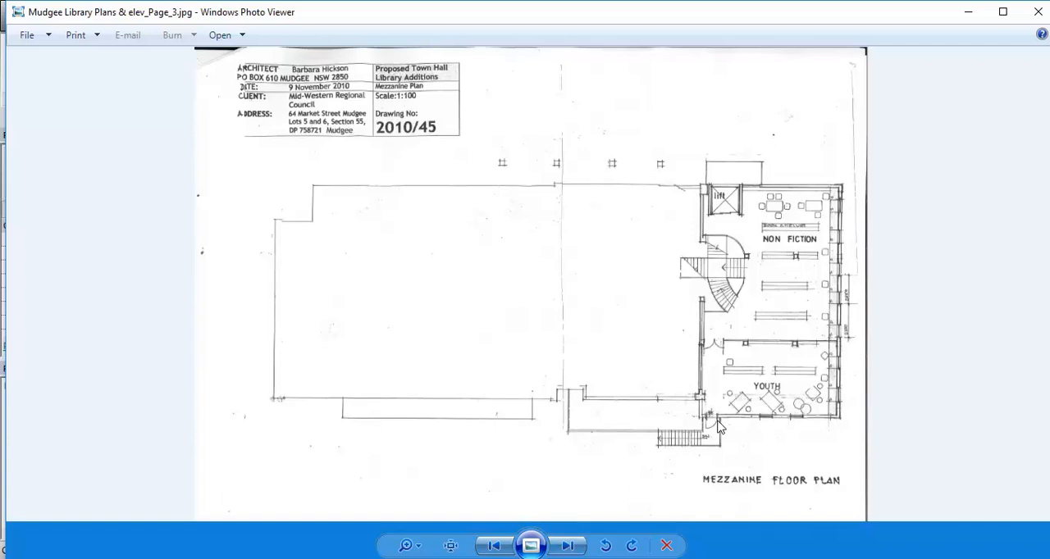
left_click(567, 545)
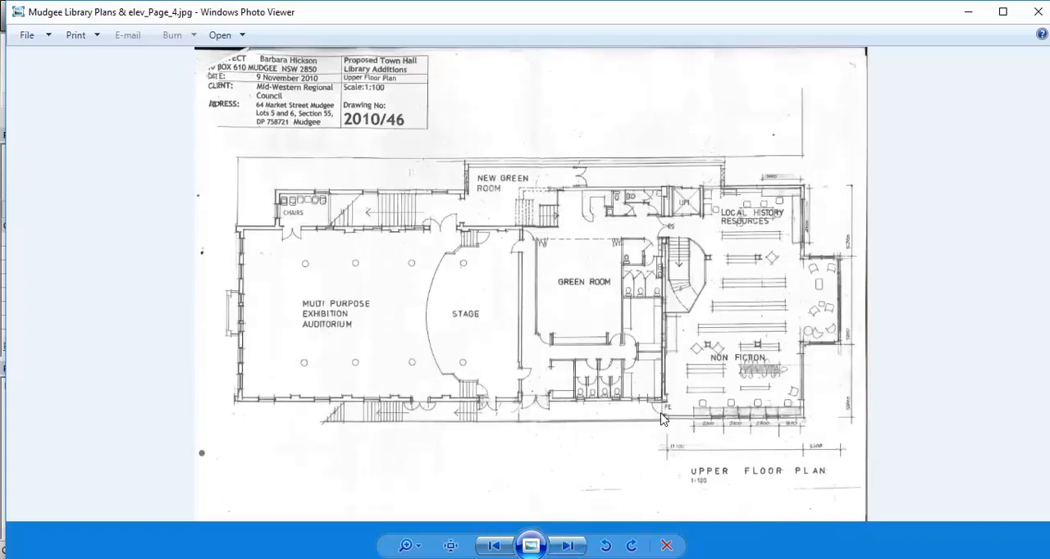
left_click(567, 546)
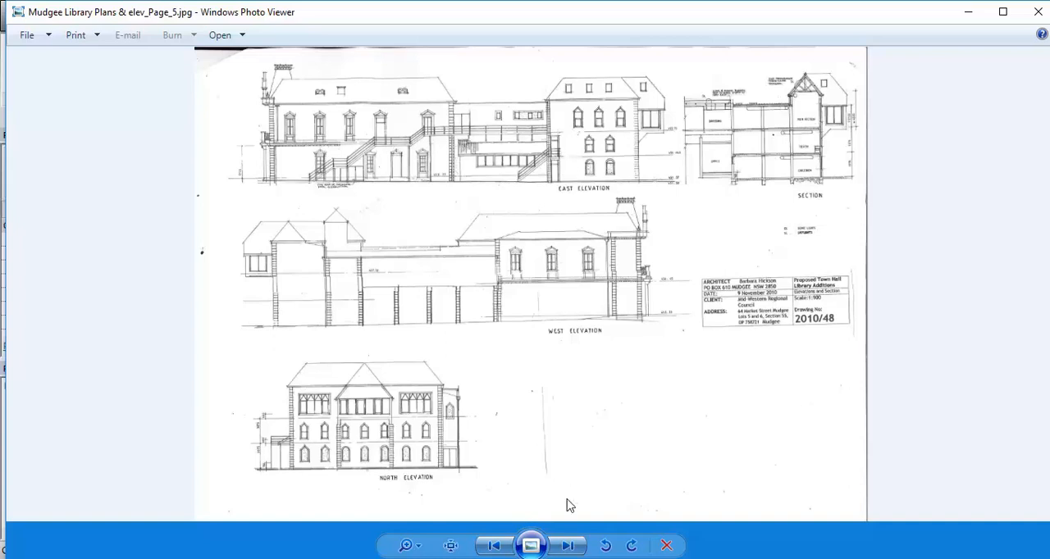
Go past the building photos to the Ground Floor Plan on Mudgee Library Plans & elev_Page_2.jpg
left_click(566, 548)
left_click(566, 547)
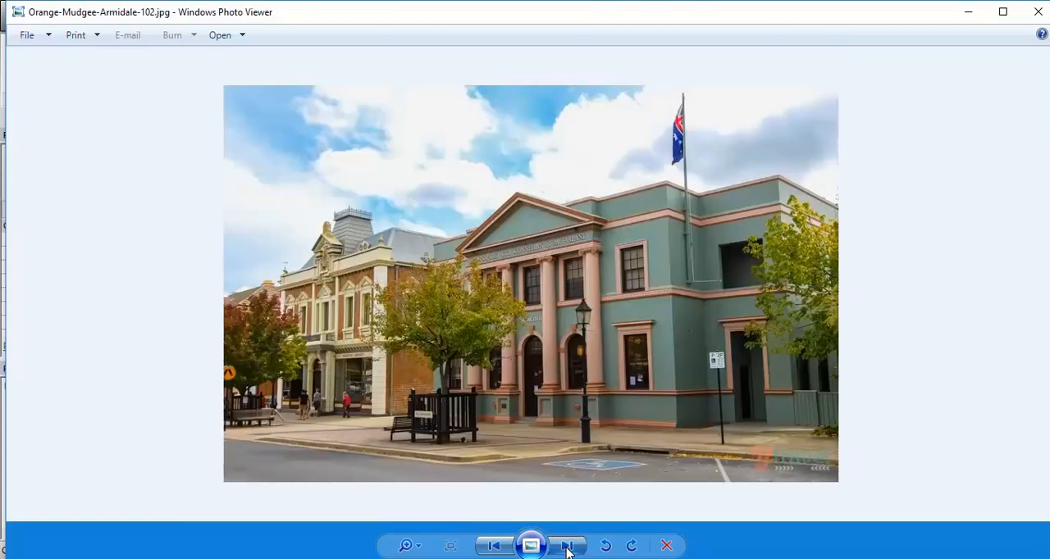
left_click(566, 548)
left_click(566, 548)
left_click(566, 547)
left_click(567, 547)
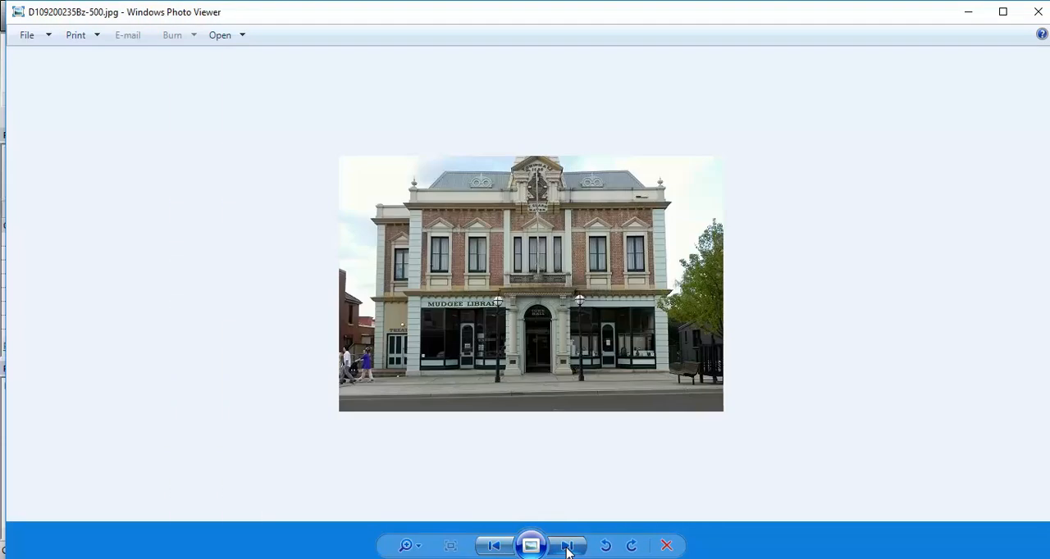
left_click(567, 547)
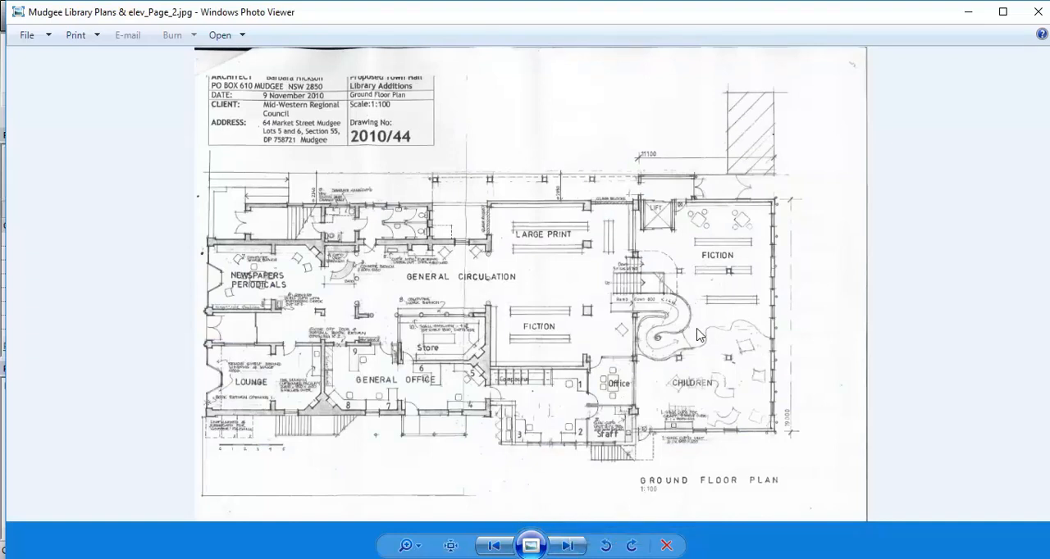
Compare the Mezzanine Floor Plan with the Ground Floor Plan by going back and forth between pages 3 and 2
left_click(568, 548)
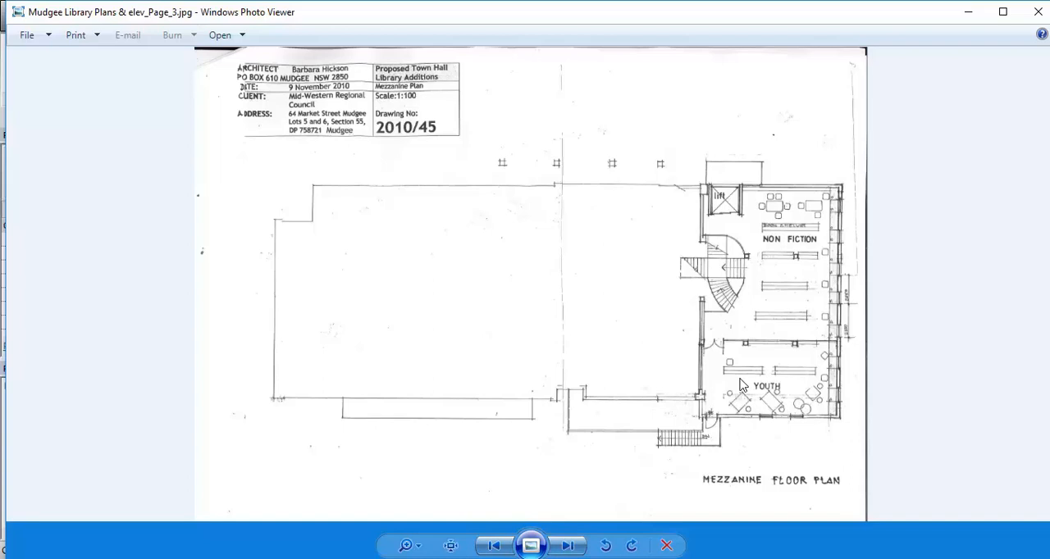
left_click(495, 547)
left_click(494, 547)
left_click(493, 547)
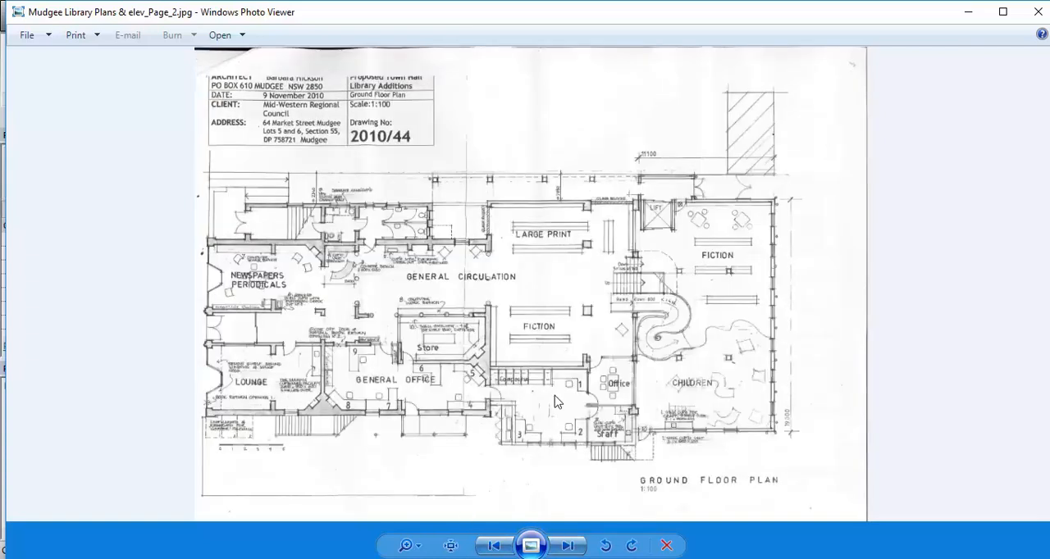
Look up the Upper Floor Plan on Mudgee Library Plans & elev_Page_4.jpg and return to Revit
left_click(564, 543)
left_click(565, 543)
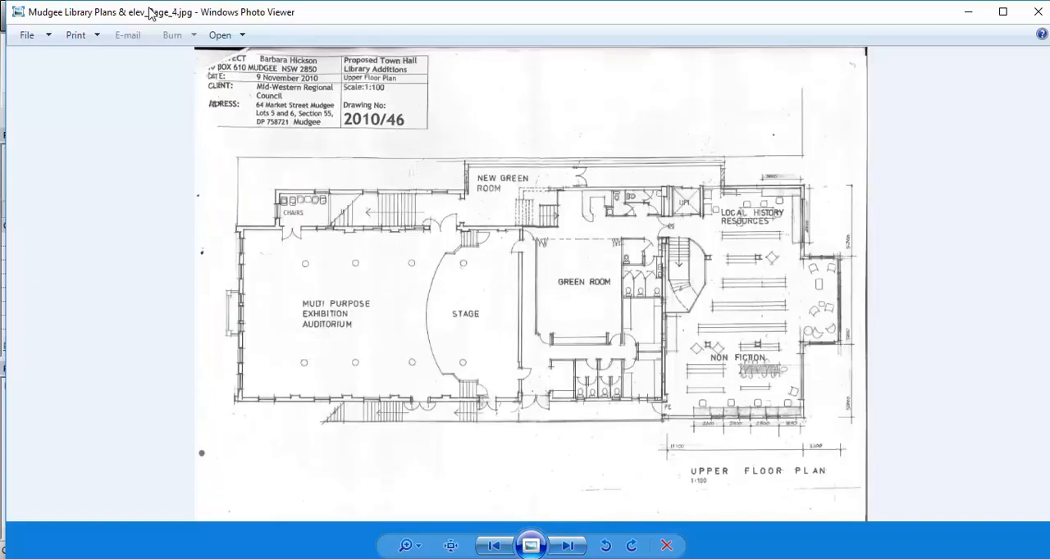
left_click(969, 12)
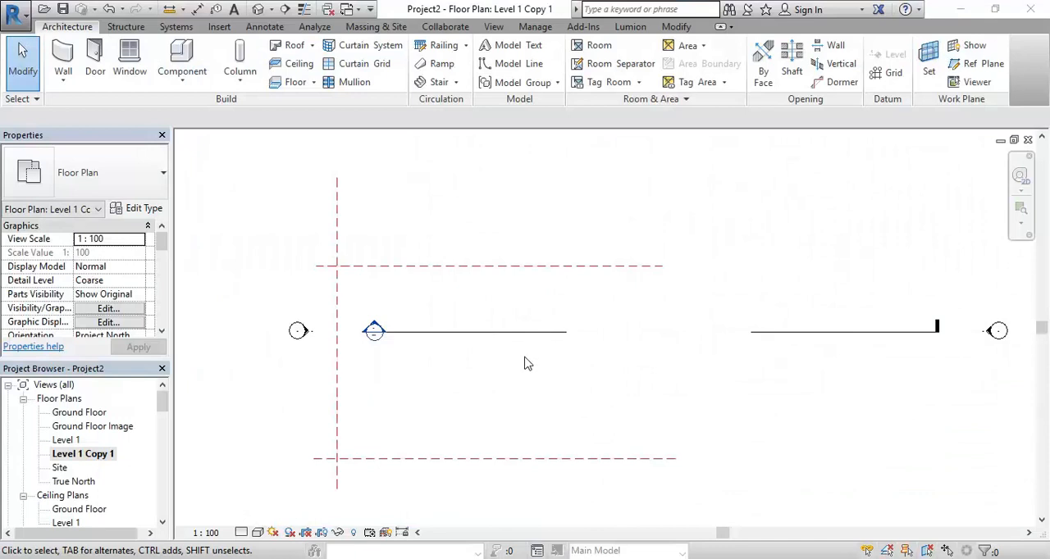
Rename the duplicated floor plan view Level 1 Copy 1 as Level 1 Image
right_click(94, 453)
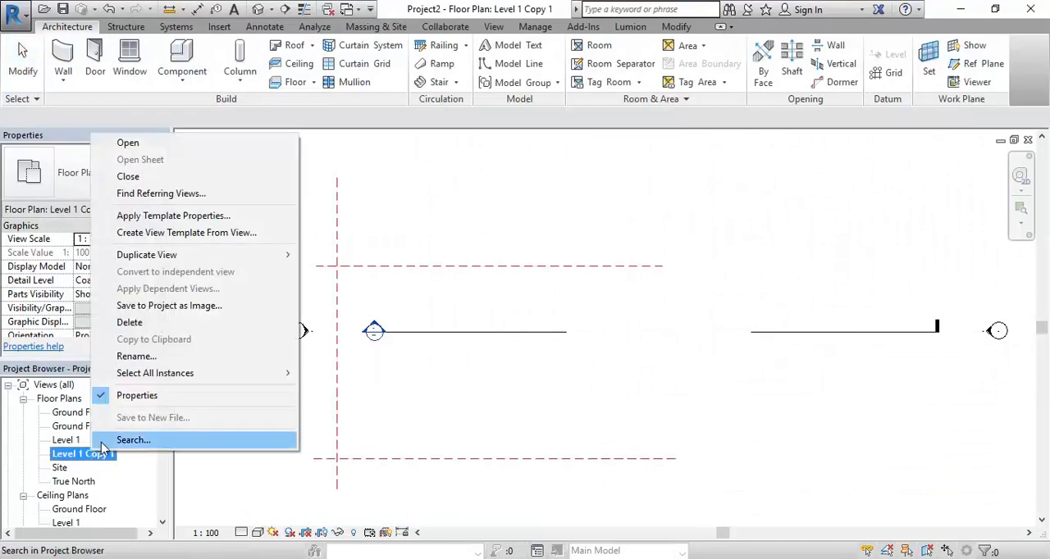
left_click(136, 356)
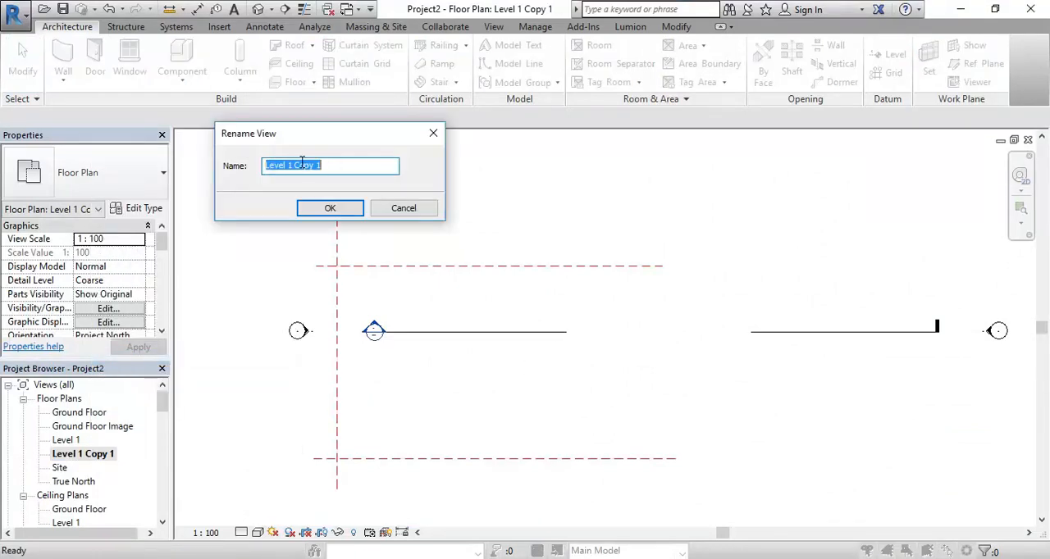
left_click_drag(295, 165, 362, 172)
type("Image")
left_click(333, 208)
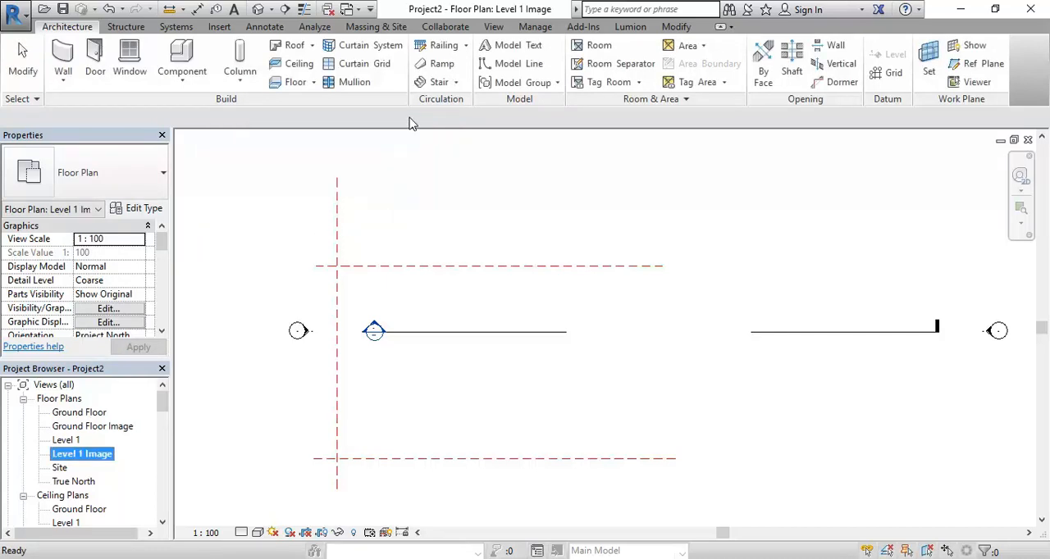
Import the image Mudgee Library Plans & elev_Page_4.jpg and place it over the reference planes in the Level 1 Image view
left_click(217, 27)
left_click(411, 70)
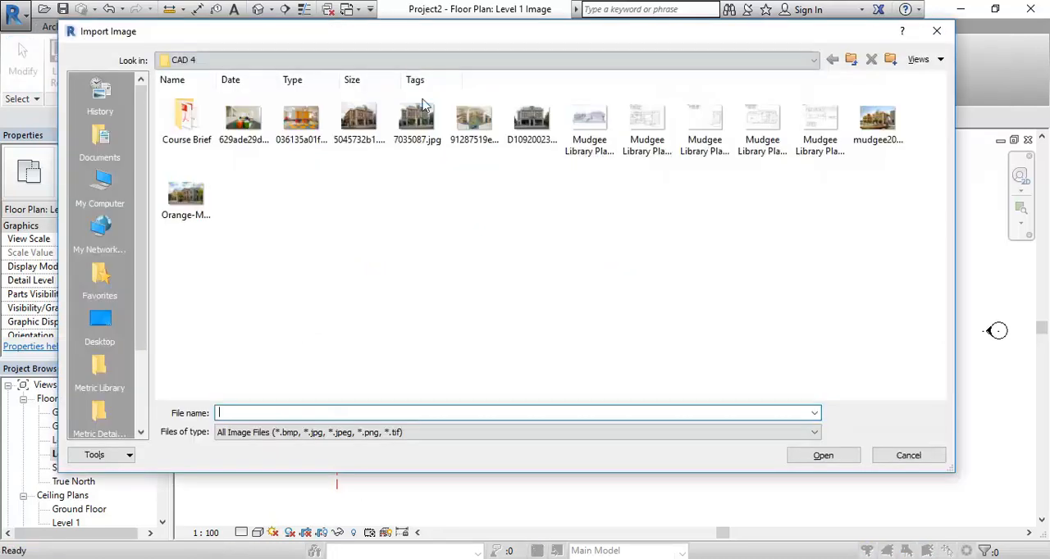
left_click(701, 129)
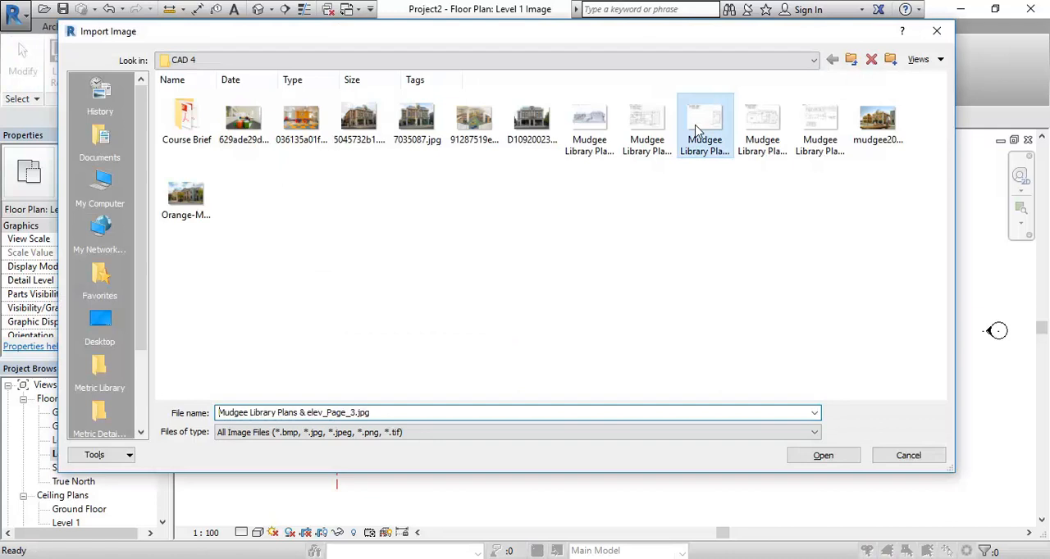
left_click(757, 122)
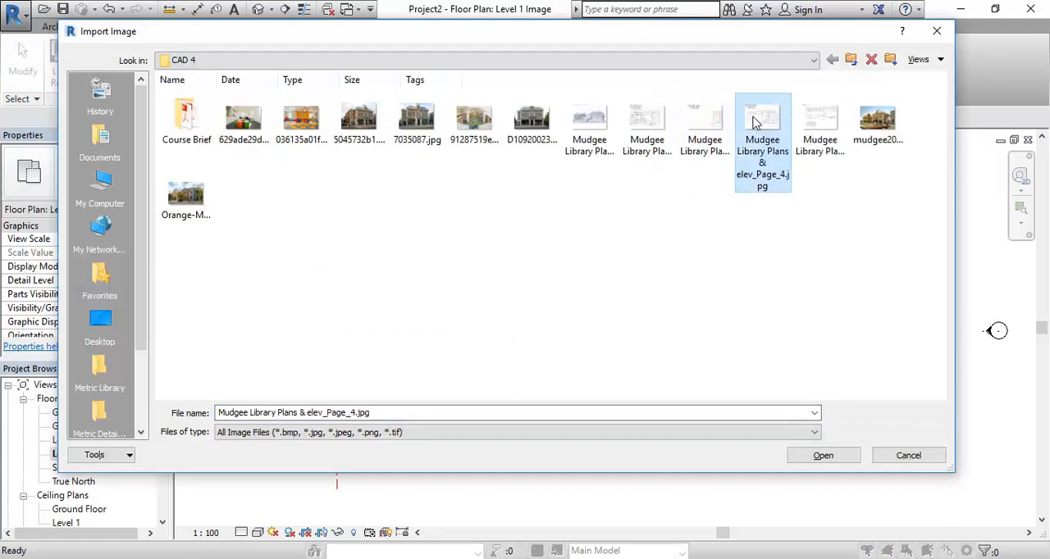
double_click(756, 122)
left_click(578, 368)
Look over the placed Upper Floor Plan image against the reference planes and deselect it
scroll(545, 346, "down", 5)
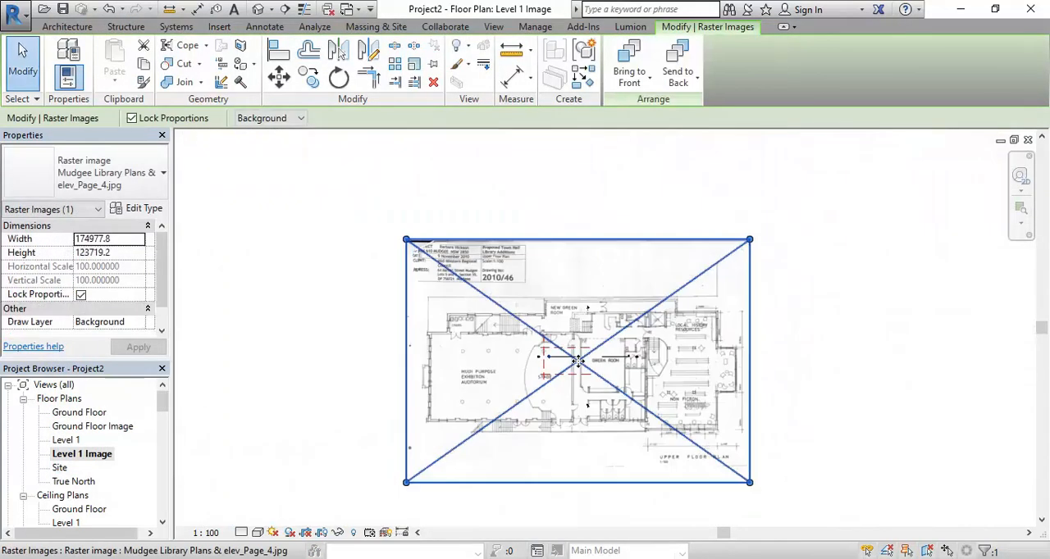
scroll(546, 346, "up", 2)
middle_click_drag(459, 422, 417, 312)
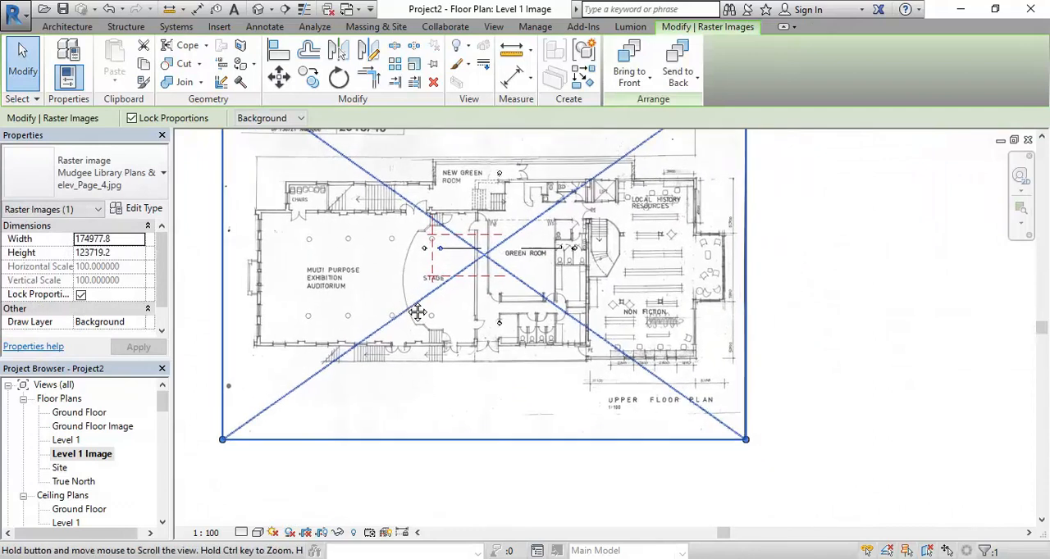
scroll(580, 383, "up", 3)
scroll(580, 384, "down", 3)
middle_click_drag(522, 304, 637, 346)
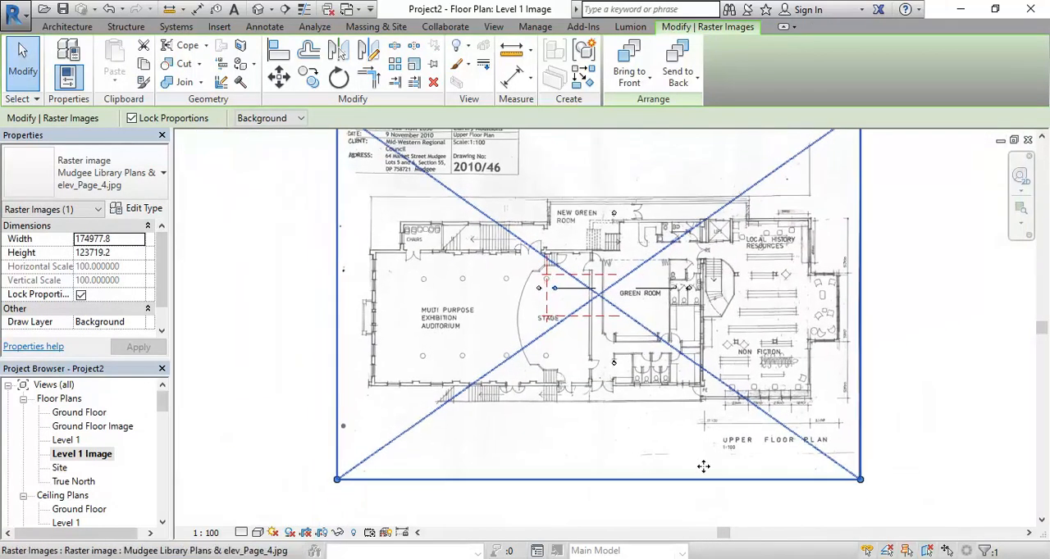
middle_click_drag(707, 464, 635, 445)
left_click(656, 501)
scroll(698, 394, "up", 3)
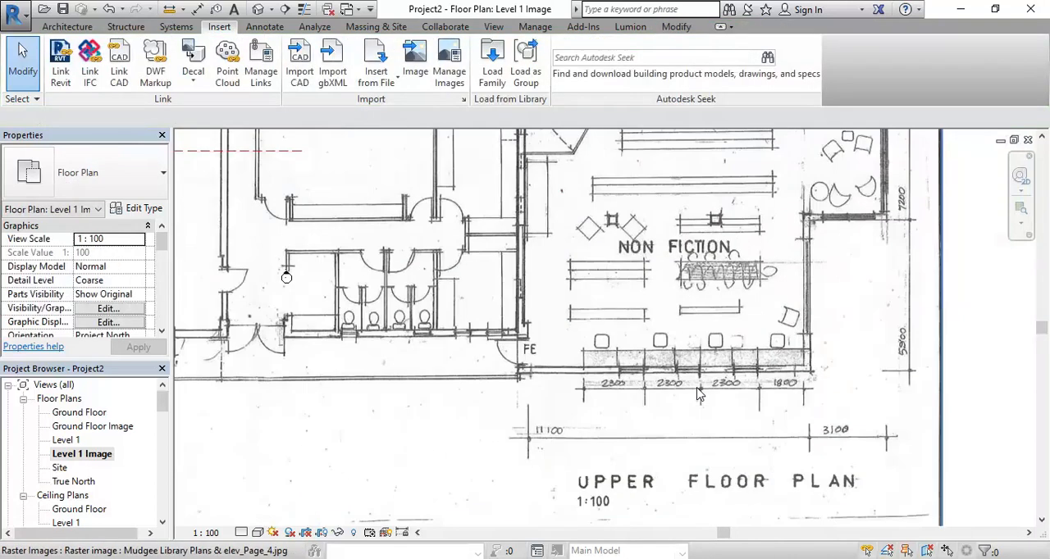
scroll(698, 394, "down", 3)
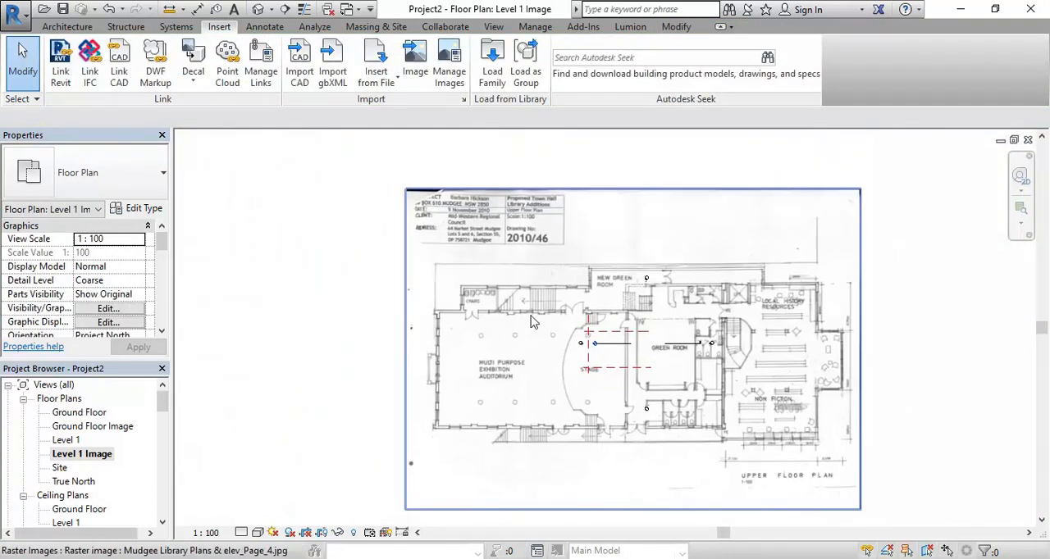
scroll(508, 306, "up", 4)
scroll(509, 305, "down", 3)
middle_click_drag(510, 370, 389, 320)
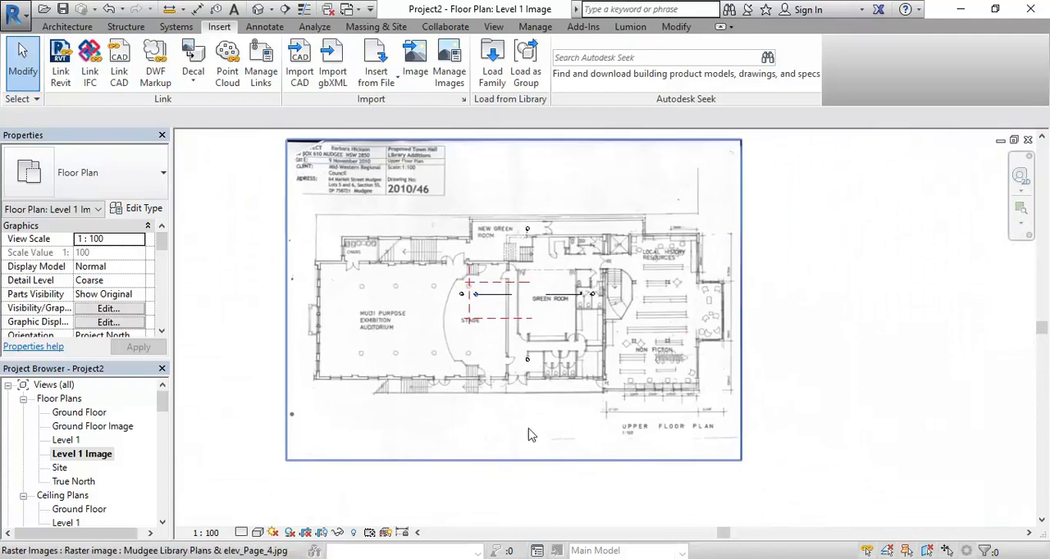
Examine the written dimensions along the lower wall of the Non Fiction area for a distance to scale by
scroll(671, 424, "up", 3)
scroll(671, 425, "up", 2)
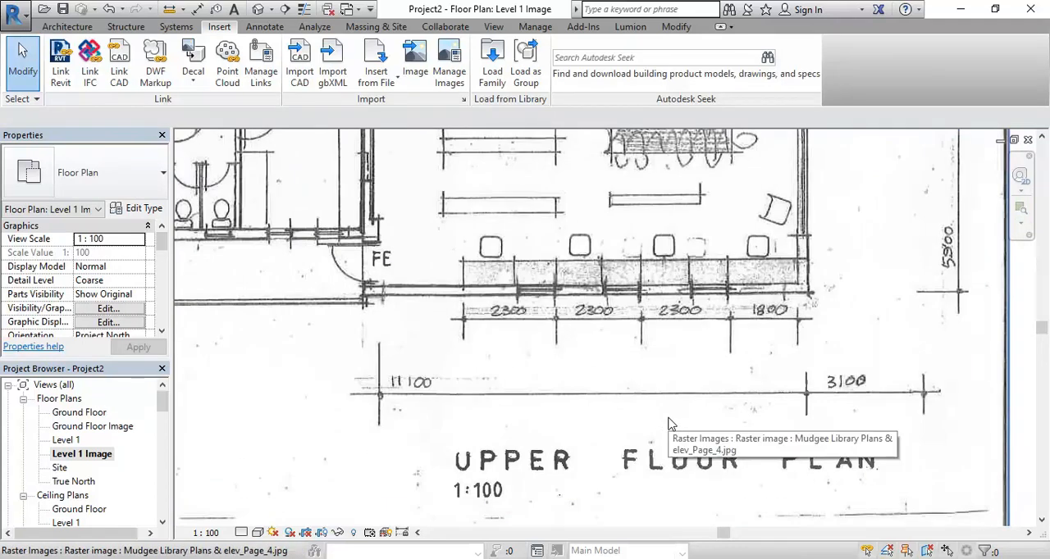
scroll(623, 402, "down", 5)
middle_click_drag(607, 394, 800, 453)
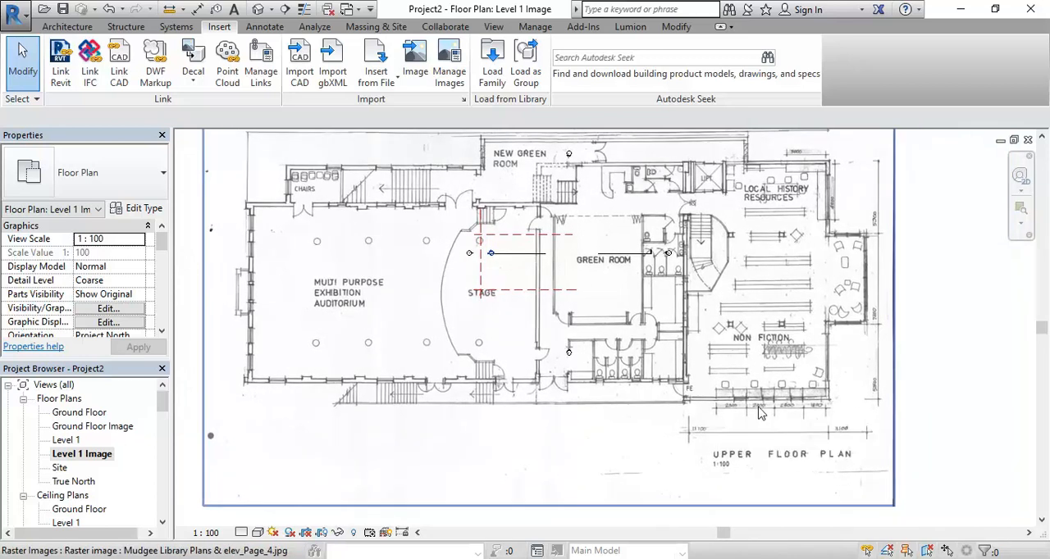
scroll(718, 420, "up", 5)
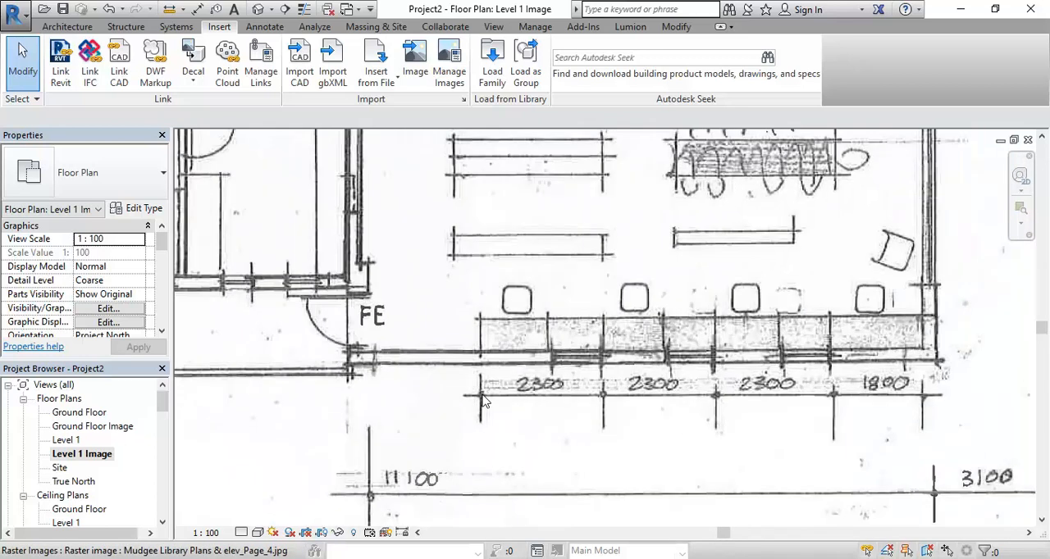
scroll(484, 401, "down", 6)
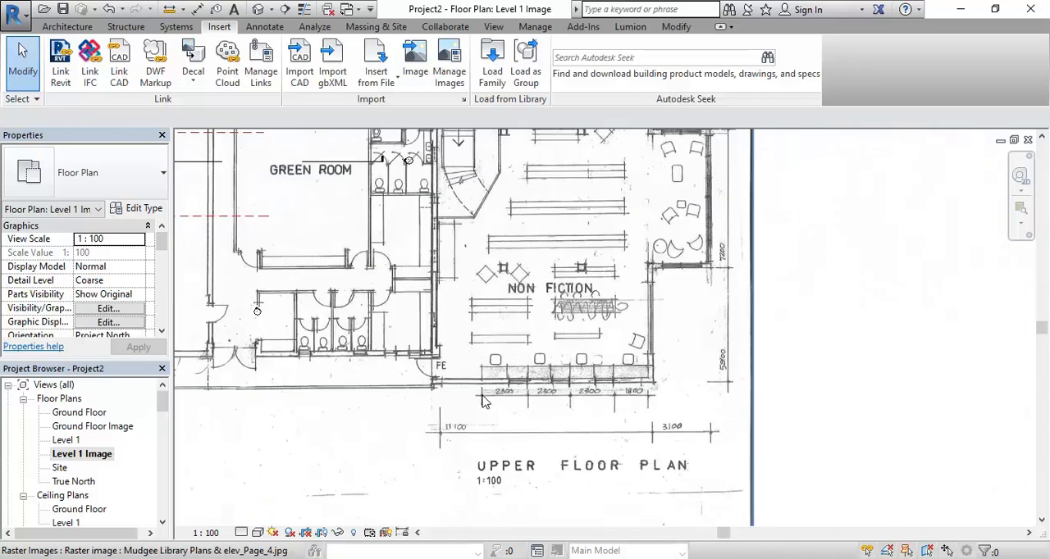
scroll(483, 398, "up", 2)
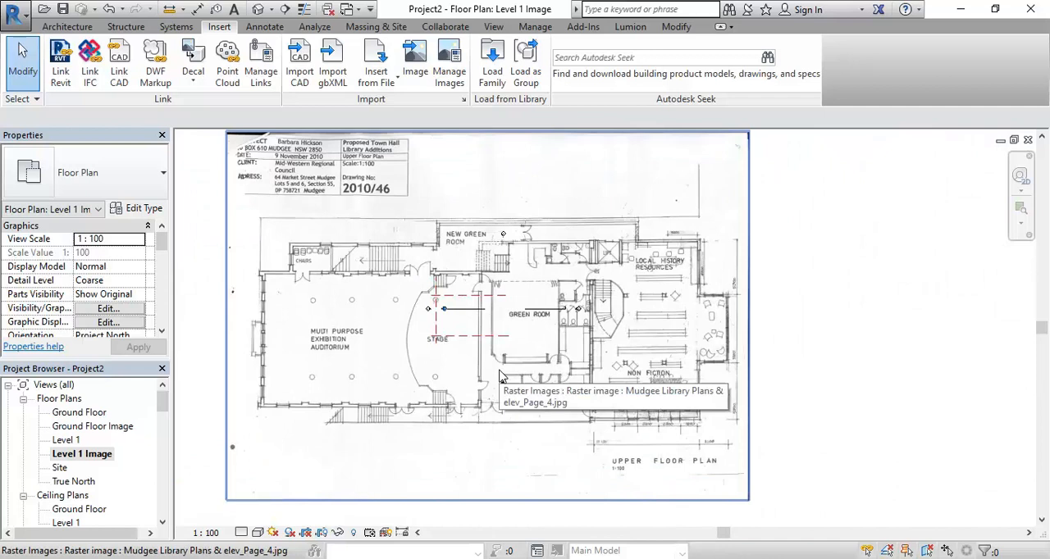
scroll(650, 444, "up", 4)
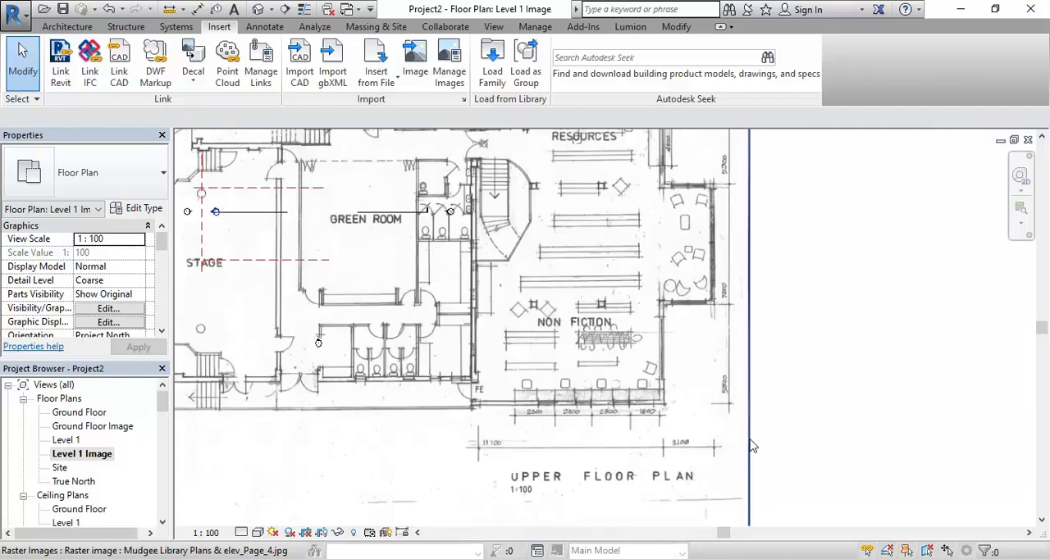
scroll(532, 414, "up", 3)
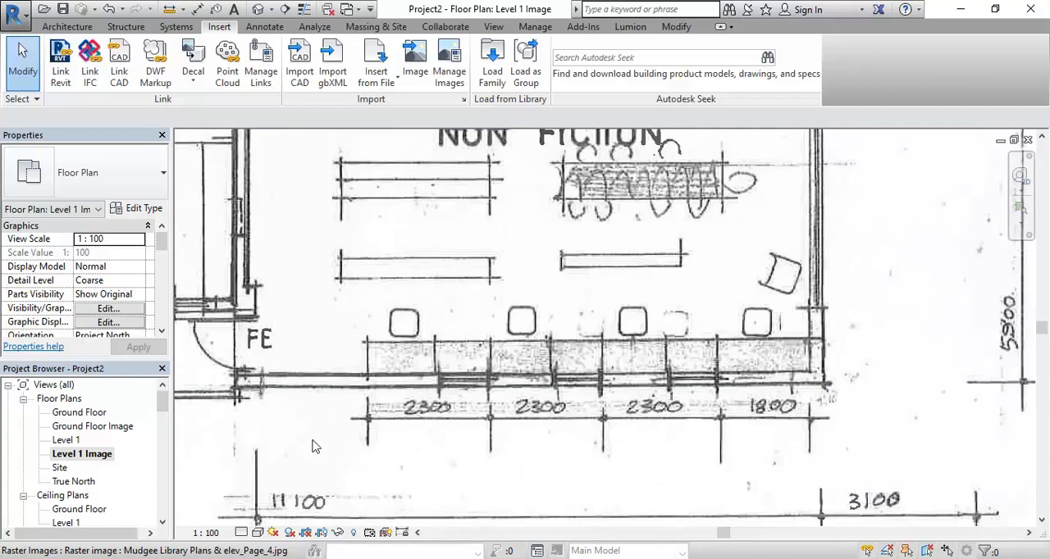
scroll(370, 452, "up", 2)
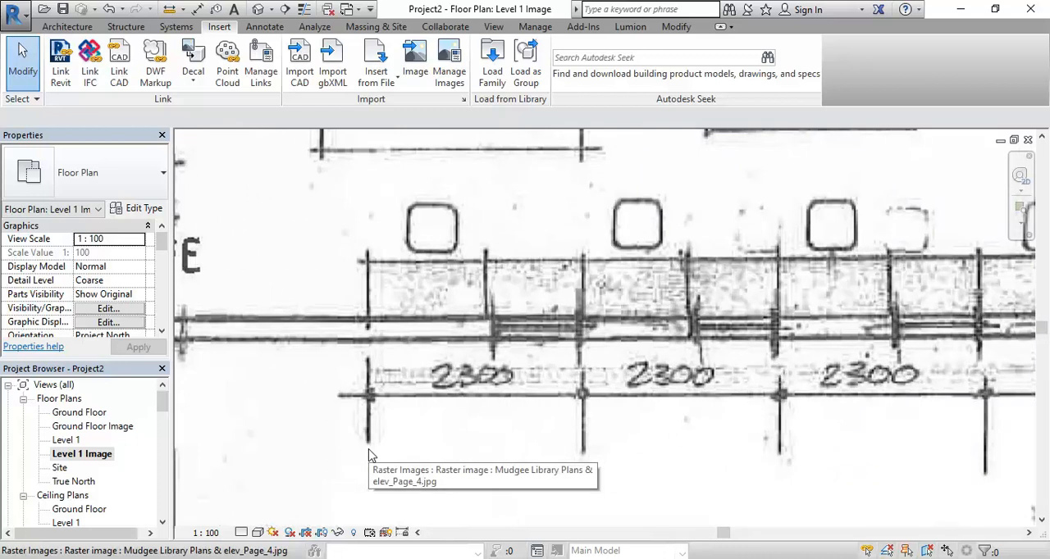
Scale the plan image graphically from the first bay's dimension ticks below the Non Fiction area, setting that distance to 2300
left_click(370, 457)
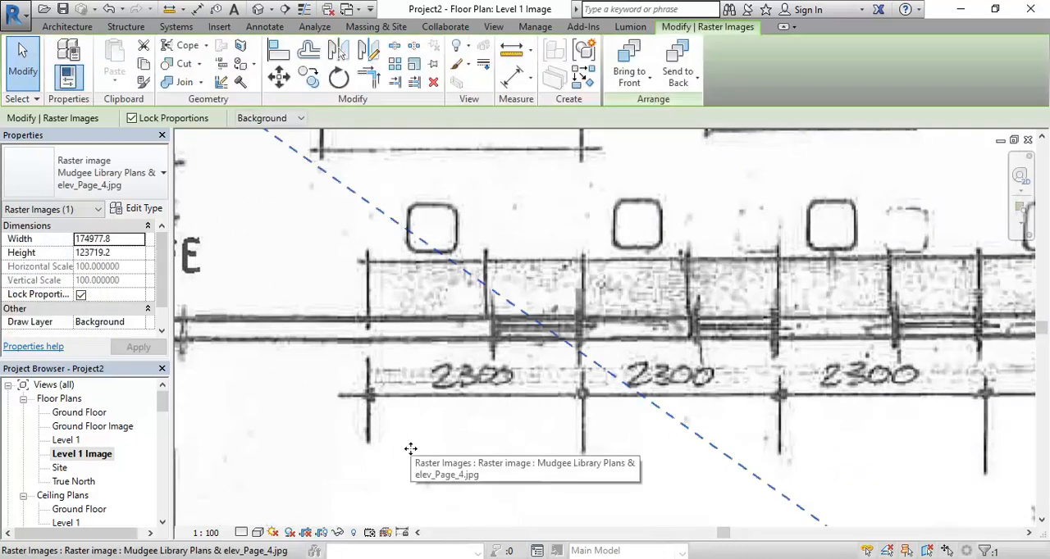
left_click(414, 65)
scroll(488, 316, "up", 3)
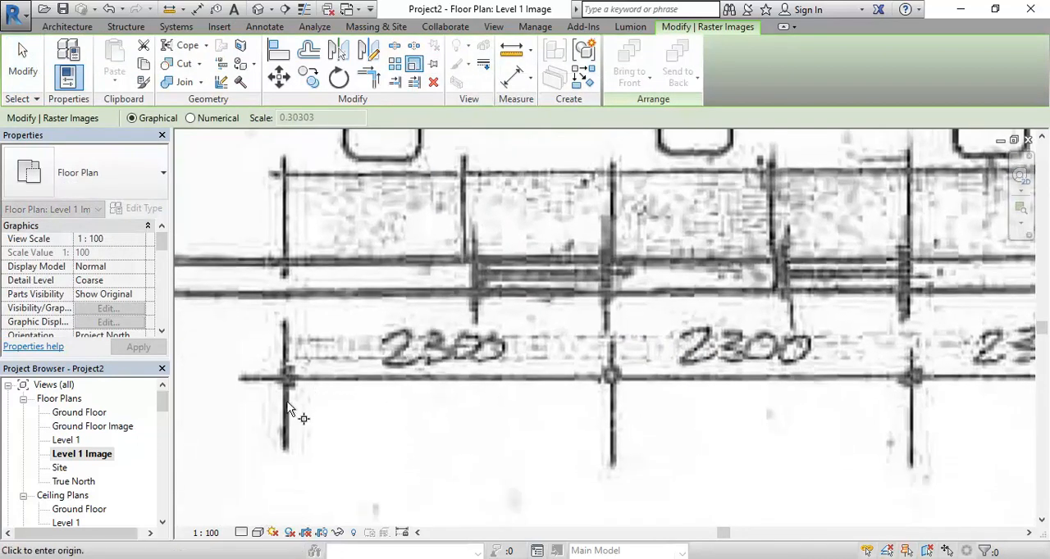
left_click(287, 367)
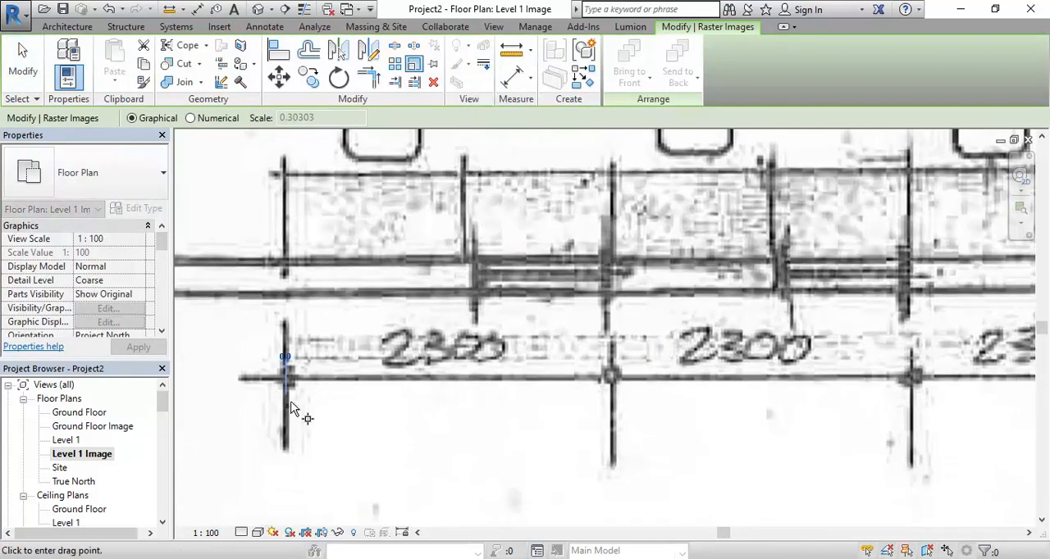
left_click(612, 403)
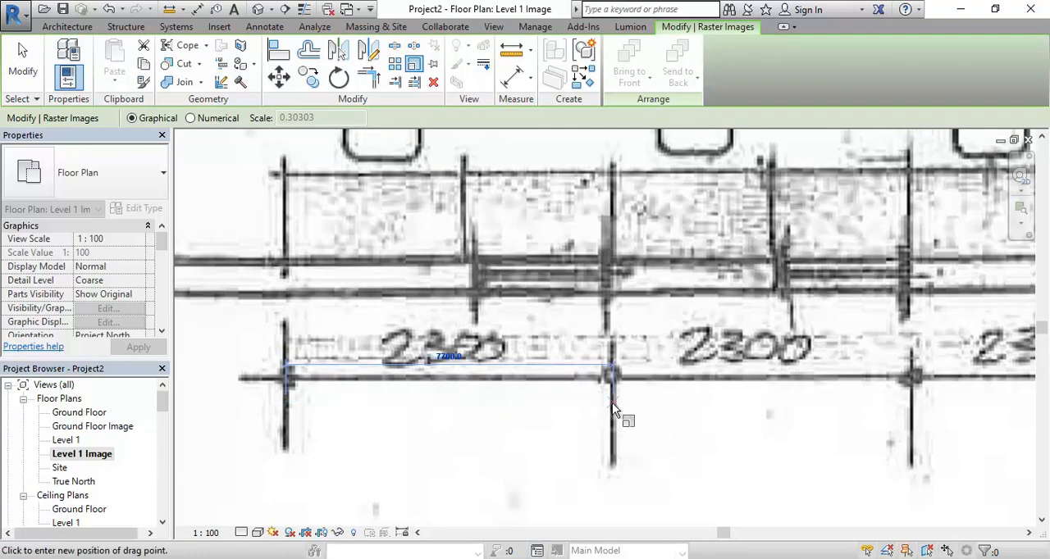
type("230")
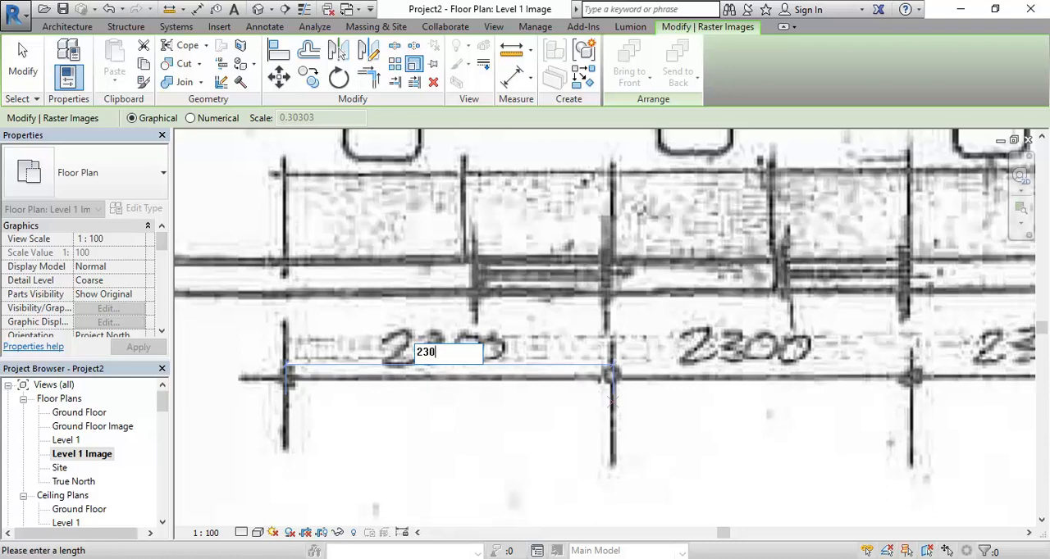
type("0")
key("Return")
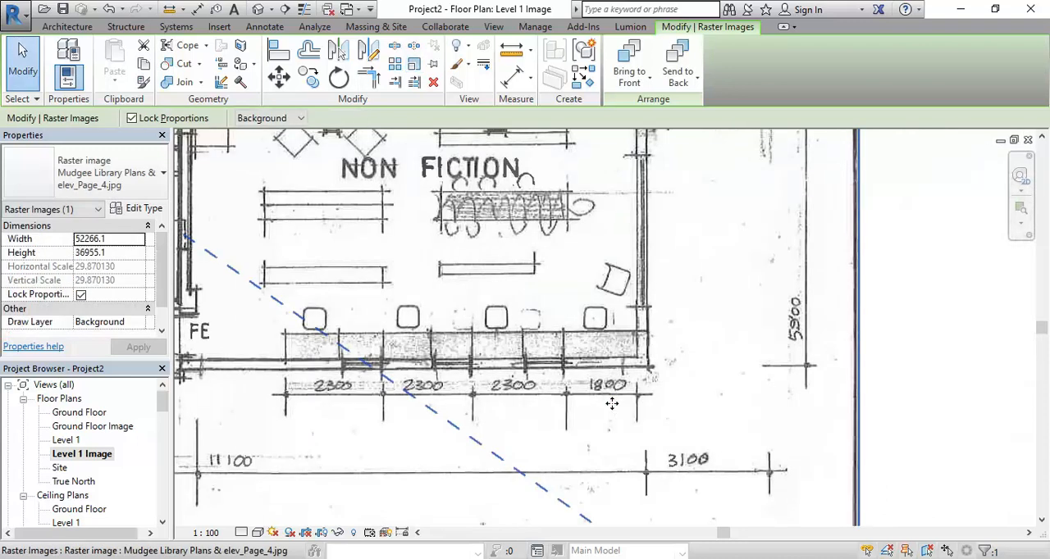
Move the scaled plan image so the auditorium's outer walls roughly line up with the three reference planes
scroll(612, 403, "down", 2)
scroll(612, 403, "down", 8)
middle_click_drag(471, 373, 549, 409)
scroll(529, 395, "up", 2)
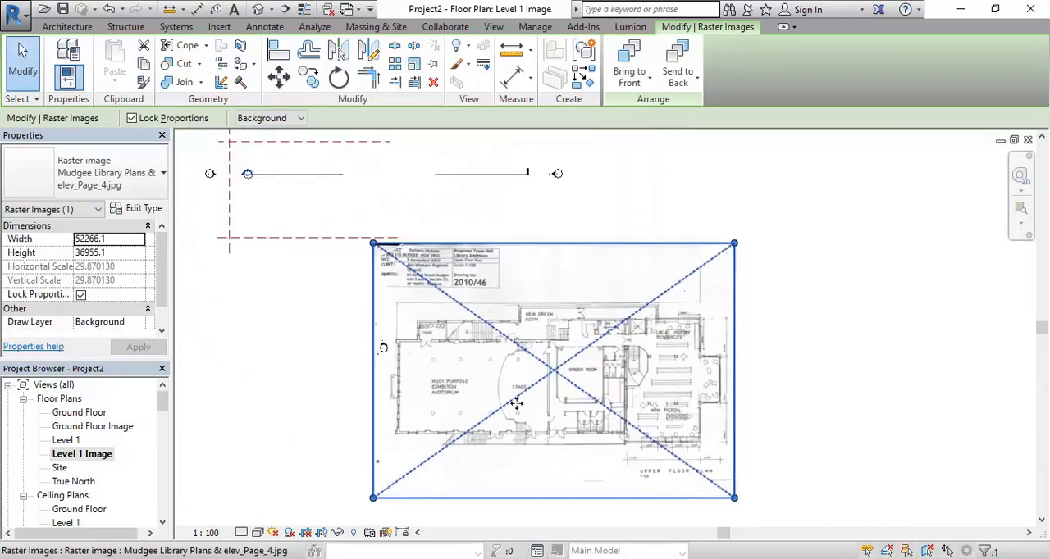
middle_click_drag(469, 403, 560, 440)
left_click_drag(572, 442, 452, 269)
middle_click_drag(467, 350, 555, 493)
scroll(445, 391, "up", 3)
left_click_drag(519, 393, 463, 369)
scroll(414, 390, "up", 5)
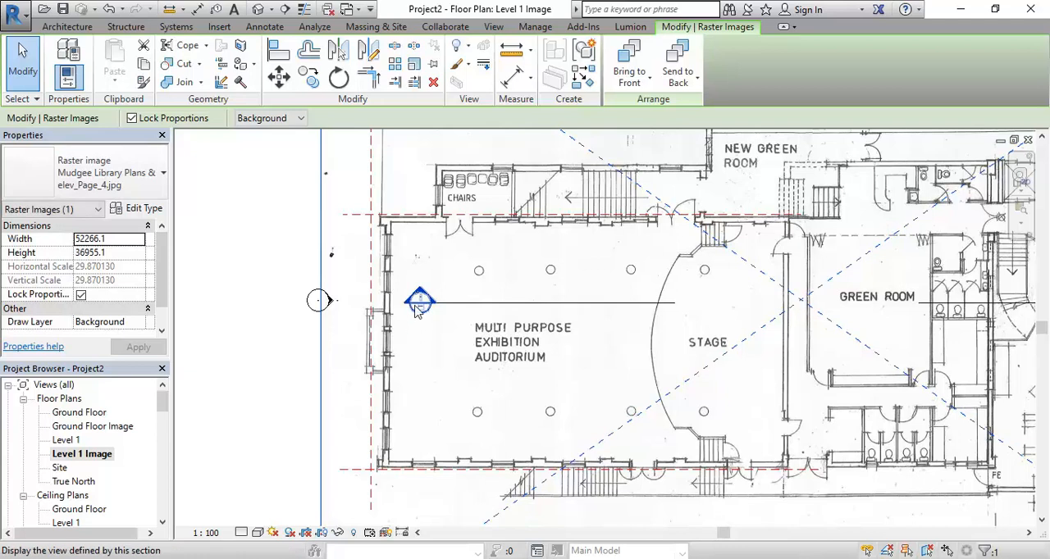
Nudge the plan image left until the auditorium's end wall meets the vertical reference plane, and check the alignment of the walls
key("Left")
key("Left")
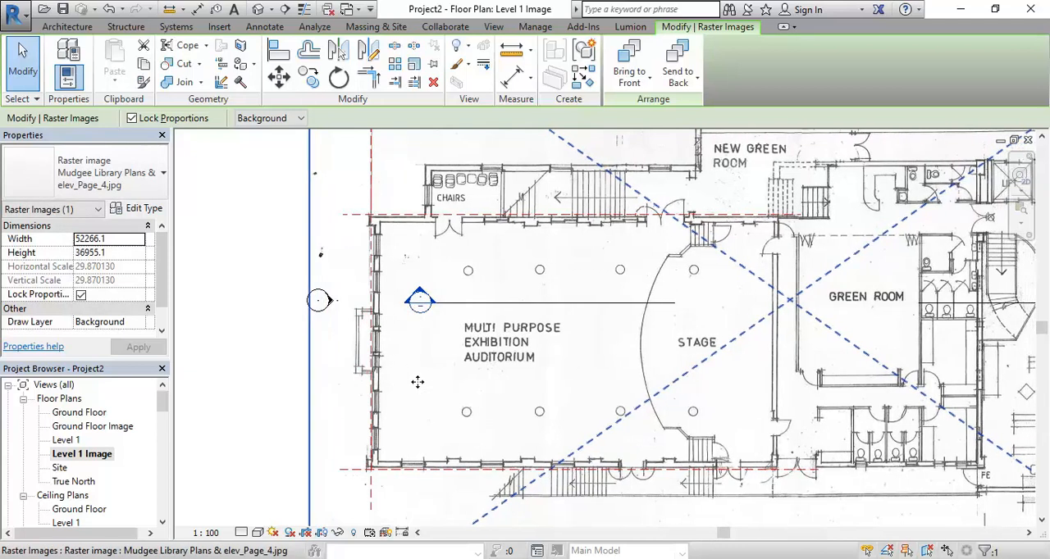
key("Down")
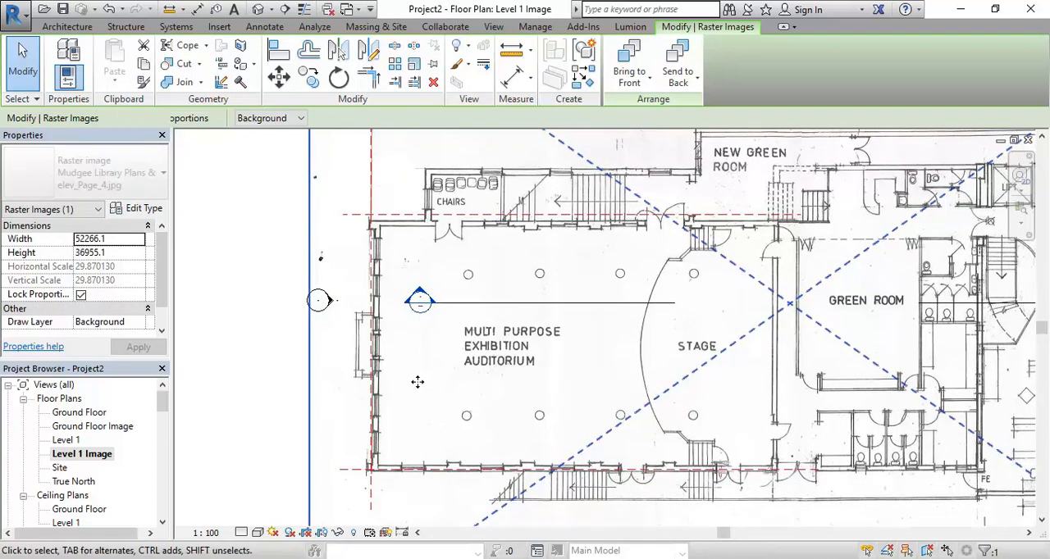
key("Up")
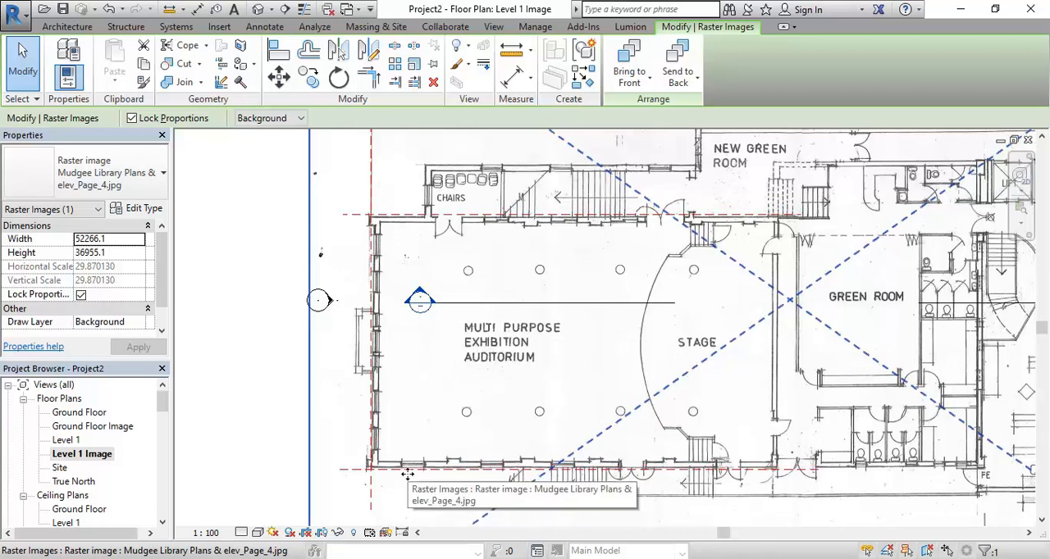
scroll(410, 427, "down", 1)
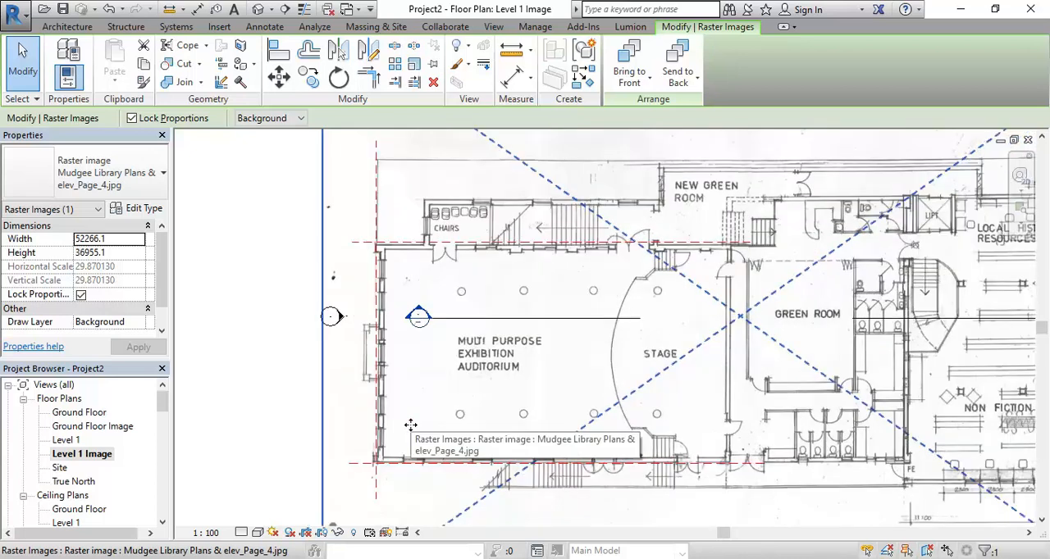
scroll(398, 410, "down", 1)
middle_click_drag(400, 411, 467, 394)
scroll(415, 351, "up", 1)
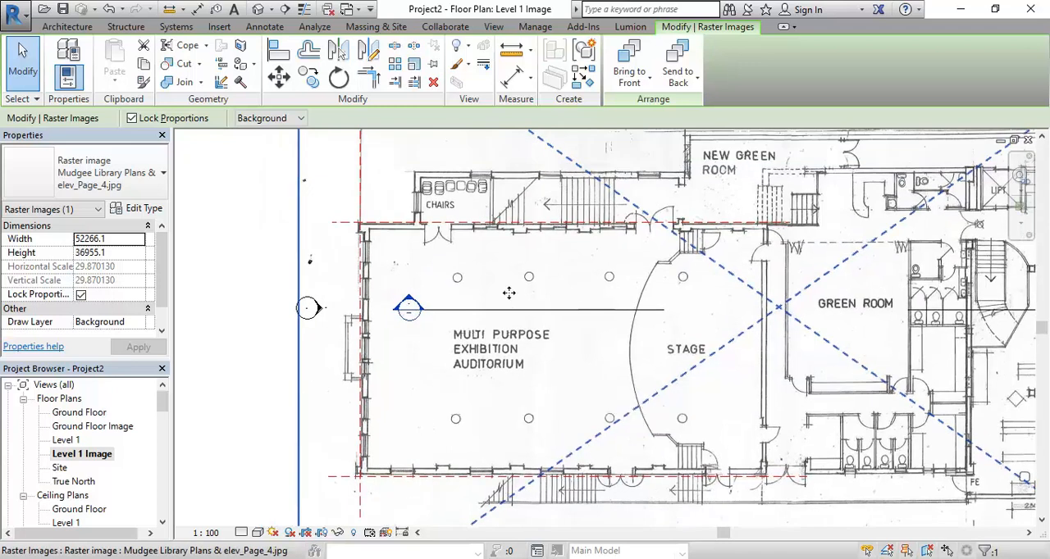
Nudge the plan image down until the outer face of the auditorium's lower wall meets the lower horizontal reference plane
scroll(362, 456, "up", 5)
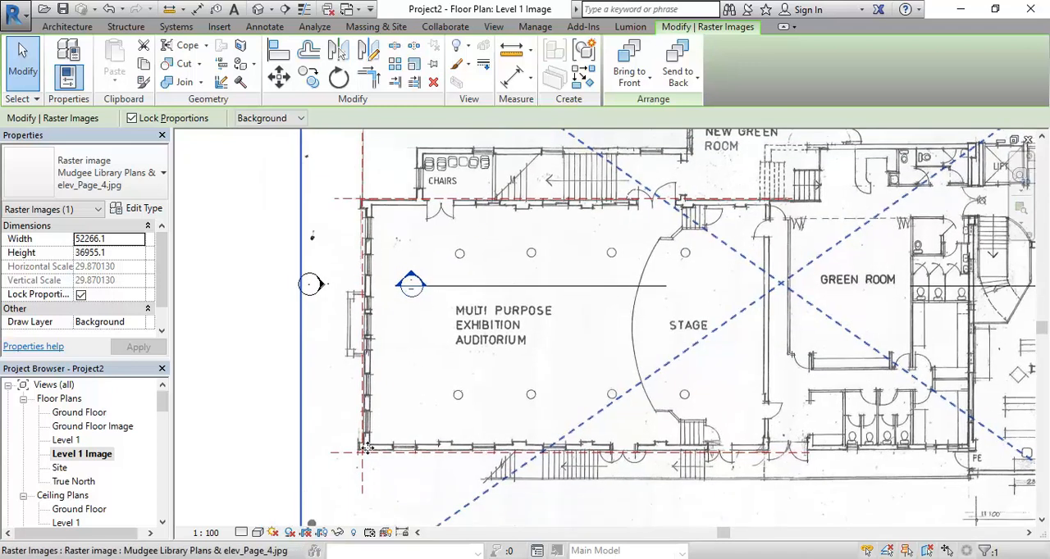
scroll(352, 420, "up", 1)
scroll(361, 423, "up", 2)
key("Down")
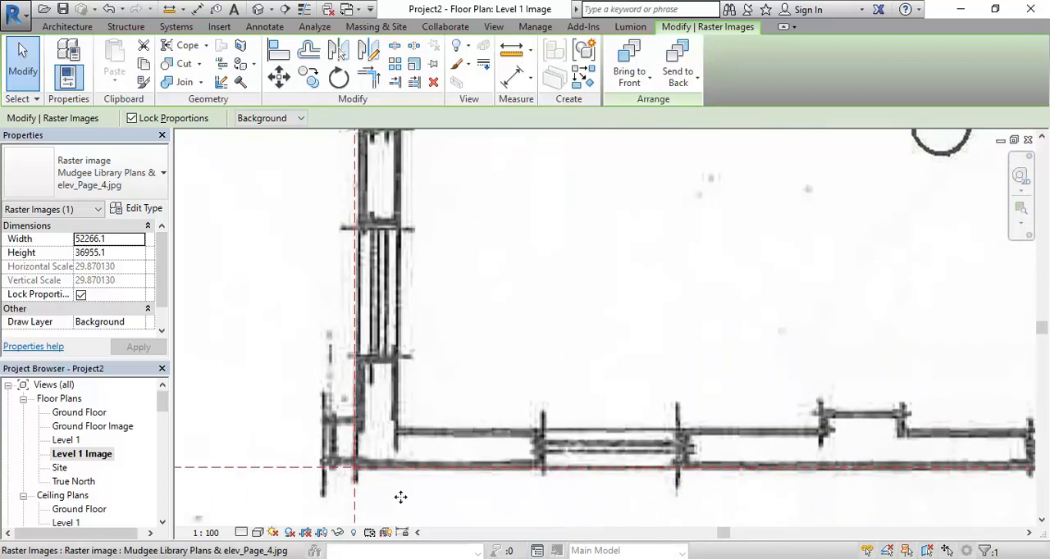
scroll(402, 459, "up", 2)
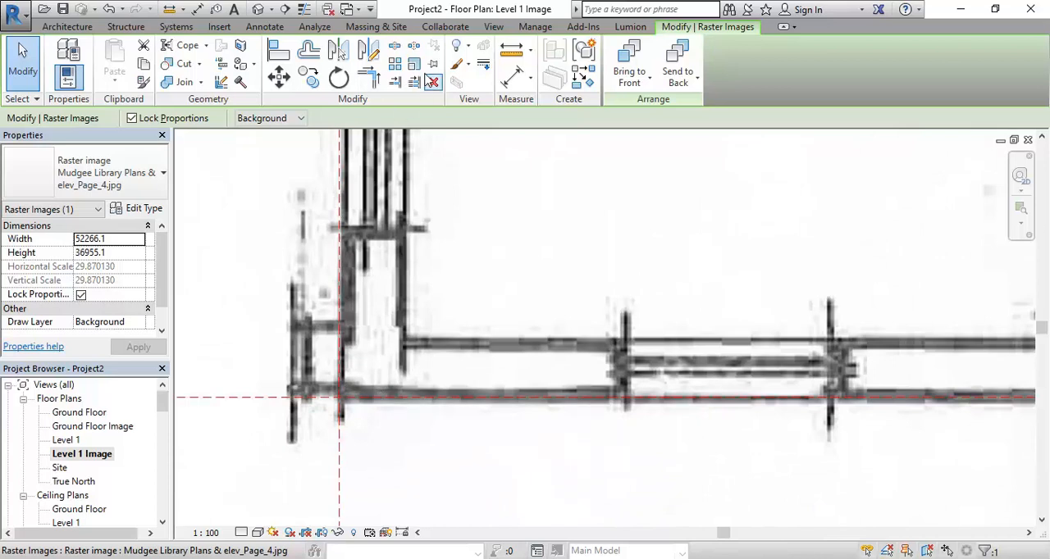
Scale the plan image graphically from the lower reference plane intersection, stretching the auditorium's upper wall corner to the upper intersection
left_click(415, 67)
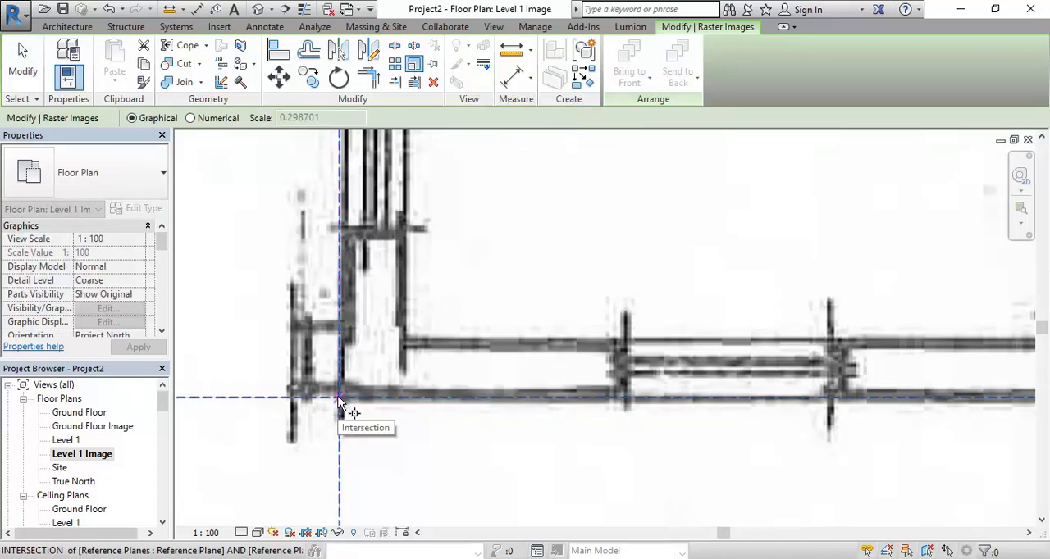
left_click(338, 396)
scroll(367, 214, "down", 2)
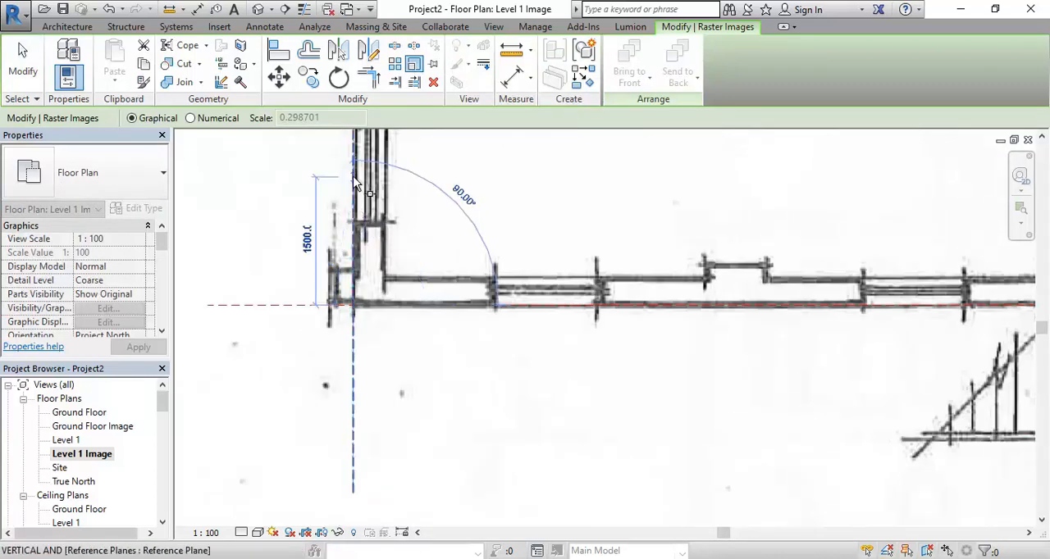
scroll(361, 217, "down", 1)
middle_click_drag(362, 203, 367, 371)
middle_click_drag(354, 185, 358, 354)
middle_click_drag(348, 148, 348, 283)
scroll(351, 276, "up", 1)
scroll(352, 283, "up", 4)
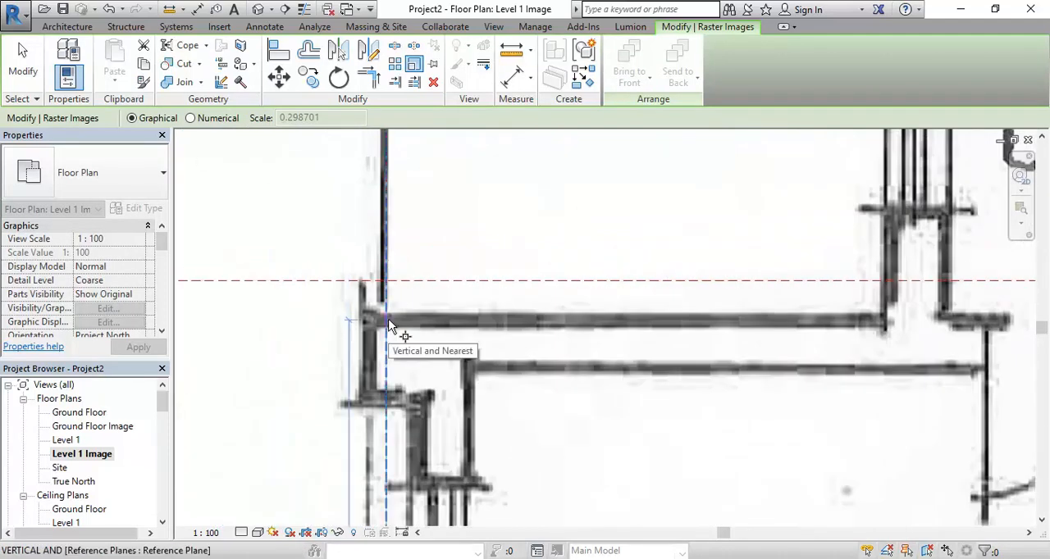
key("Tab")
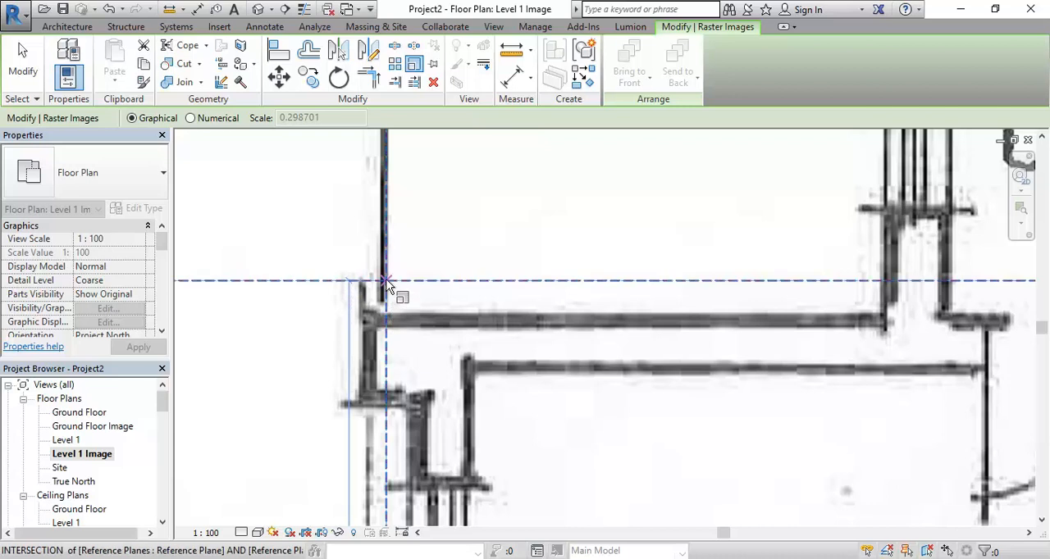
left_click(386, 281)
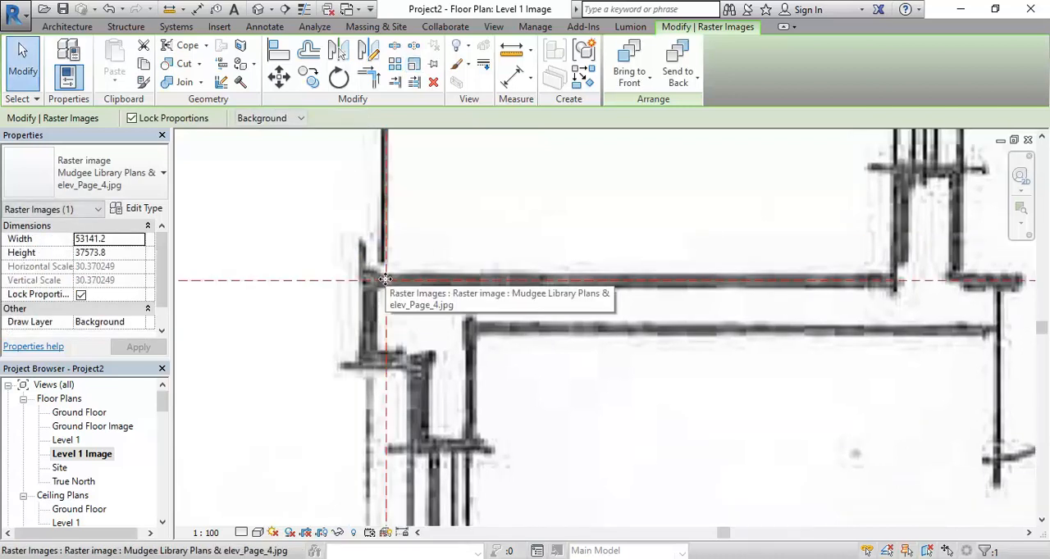
Undo the last scaling of the plan image and review the dimensions written below the Non Fiction area
scroll(386, 280, "down", 7)
middle_click_drag(386, 280, 390, 162)
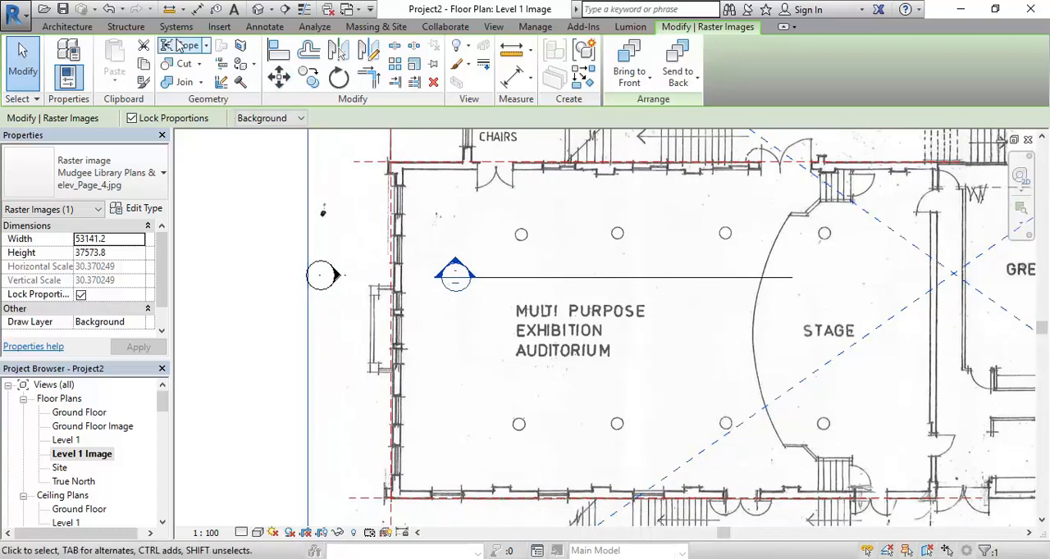
left_click(108, 10)
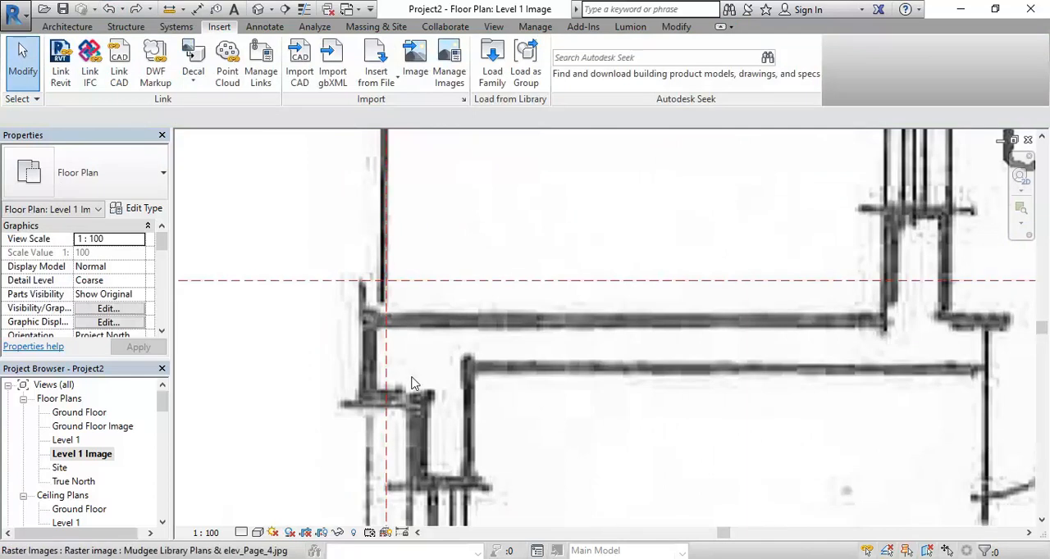
scroll(468, 456, "down", 6)
middle_click_drag(467, 456, 396, 416)
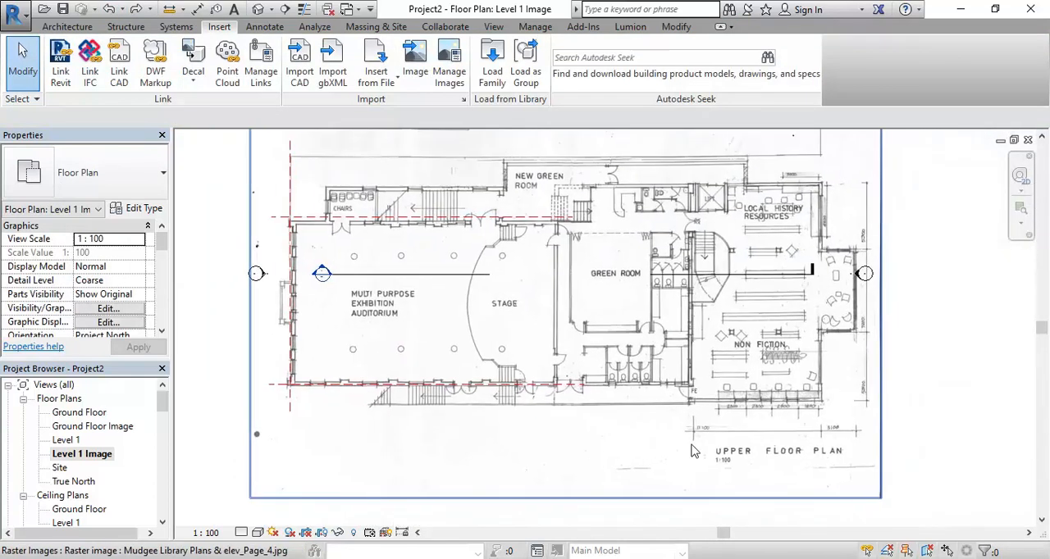
scroll(753, 417, "up", 2)
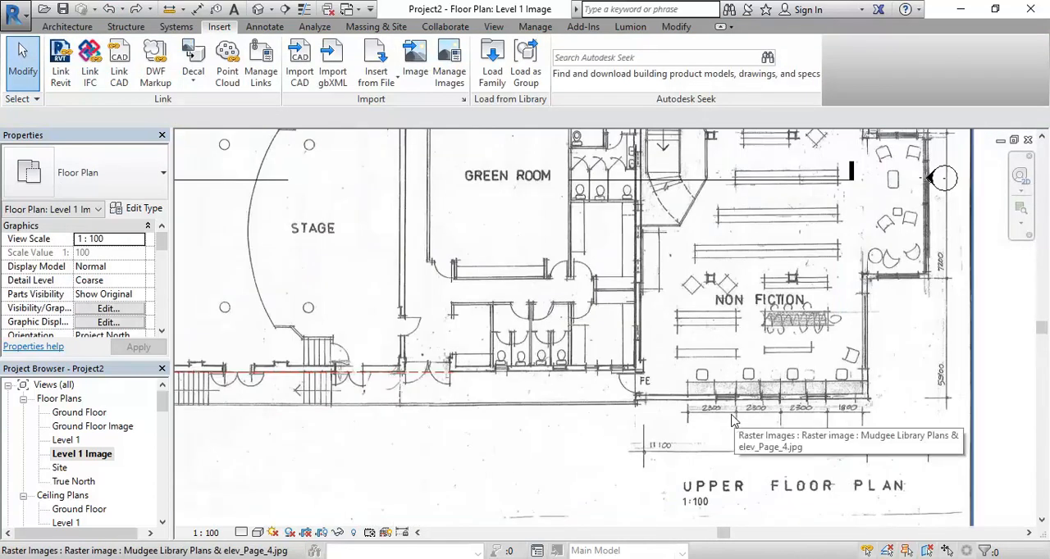
scroll(534, 336, "down", 5)
scroll(264, 329, "up", 4)
middle_click_drag(264, 330, 417, 403)
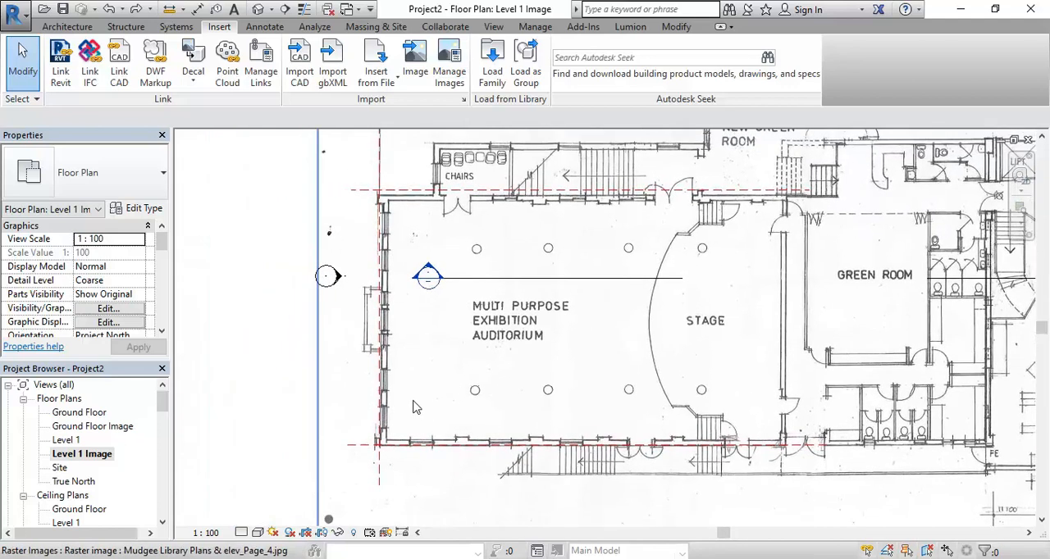
Resize the plan image graphically about the lower reference plane intersection so the auditorium's upper outer corner reaches the upper intersection
left_click(397, 294)
scroll(378, 460, "up", 5)
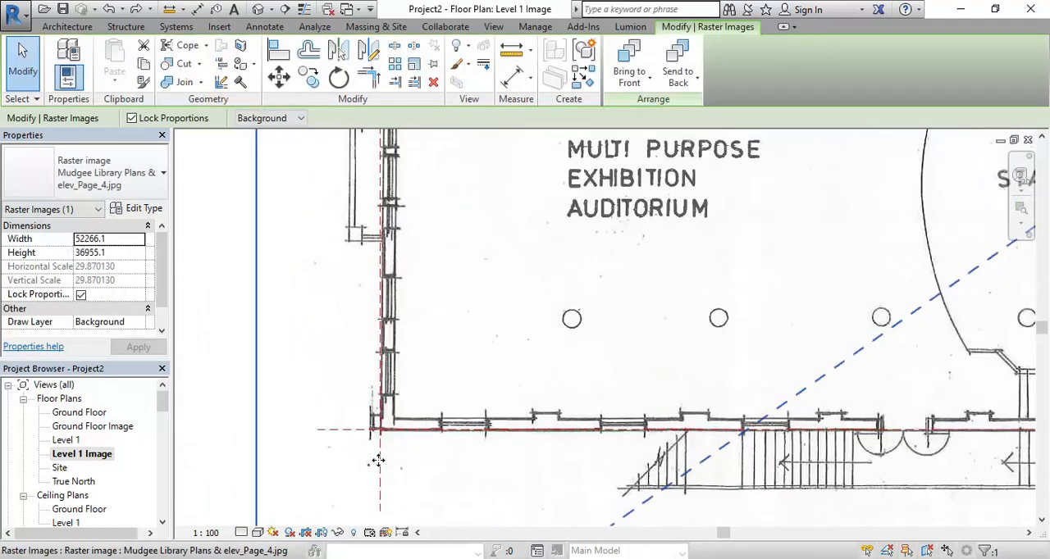
scroll(378, 460, "up", 3)
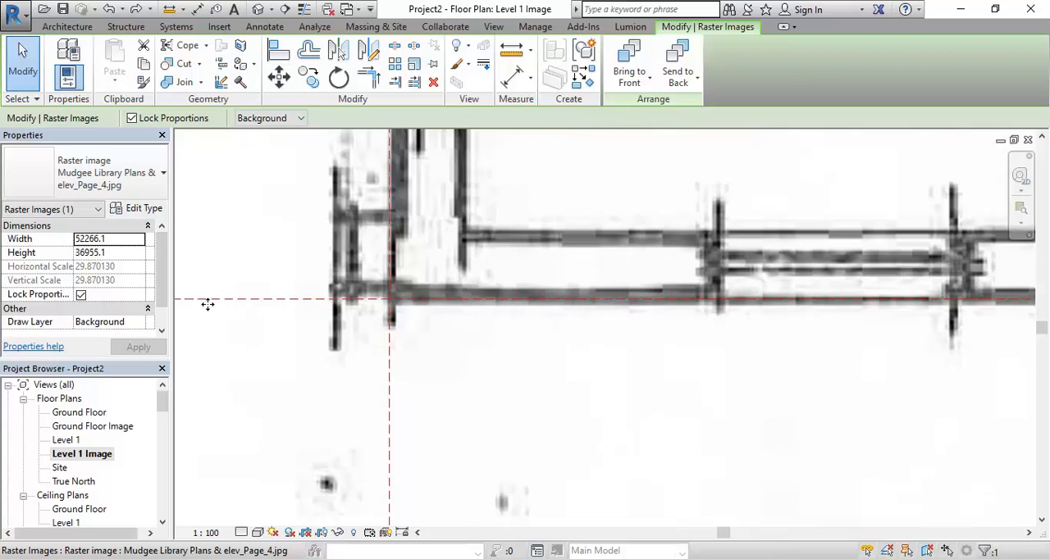
middle_click_drag(487, 300, 484, 415)
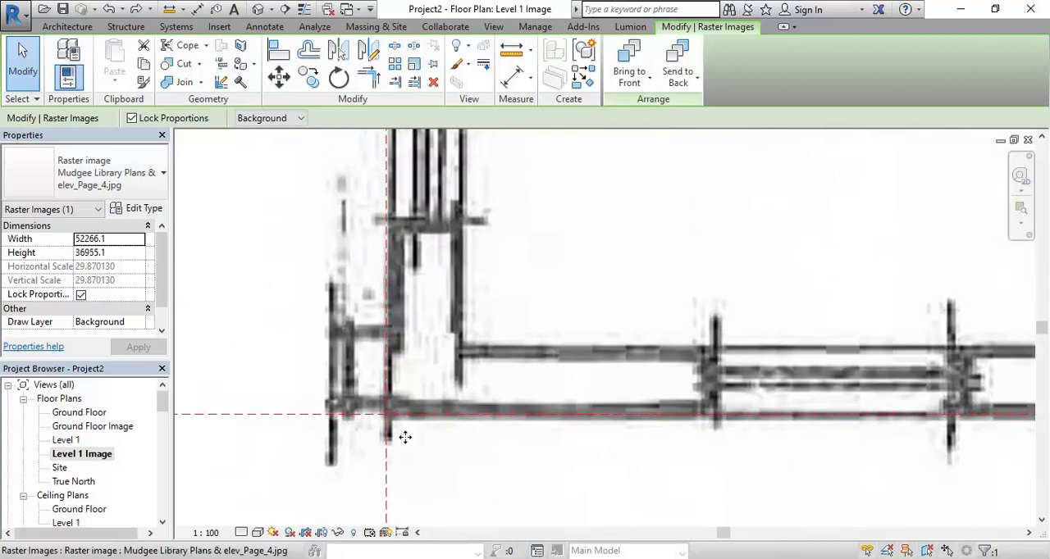
left_click(415, 65)
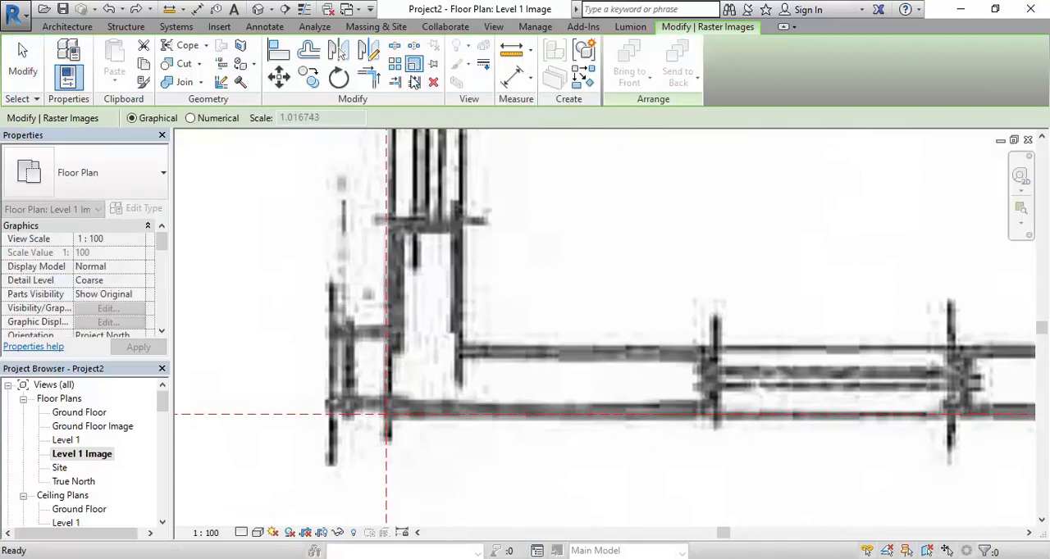
left_click(387, 414)
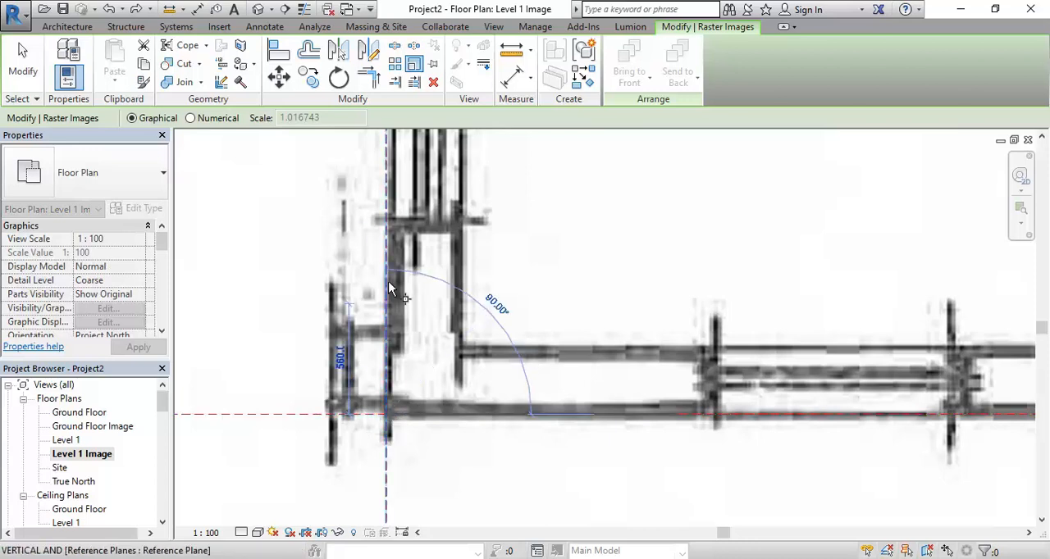
scroll(410, 352, "down", 4)
middle_click_drag(431, 329, 408, 365)
scroll(409, 361, "down", 2)
middle_click_drag(406, 245, 394, 420)
scroll(396, 402, "down", 1)
middle_click_drag(400, 273, 394, 412)
scroll(367, 283, "up", 3)
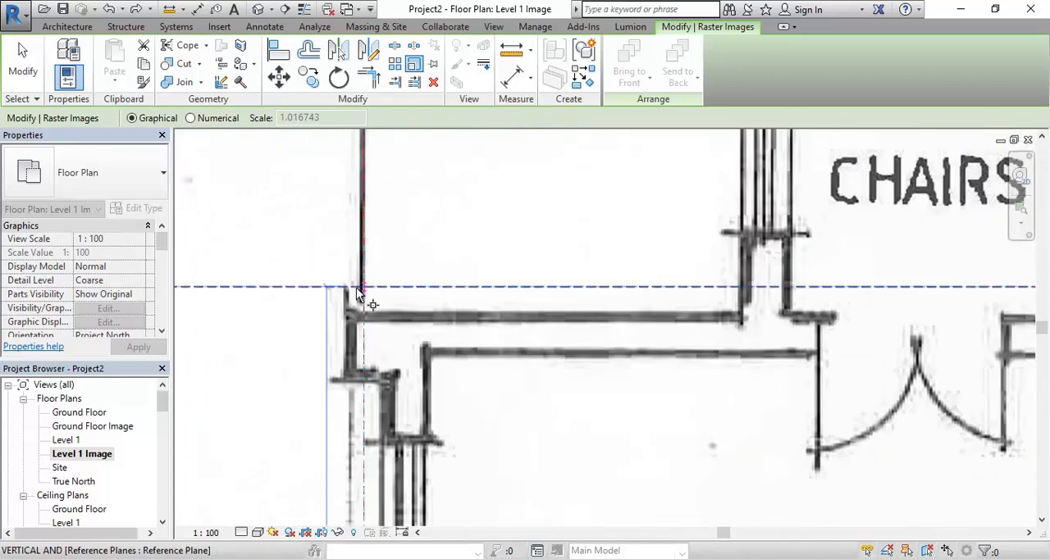
left_click(383, 334)
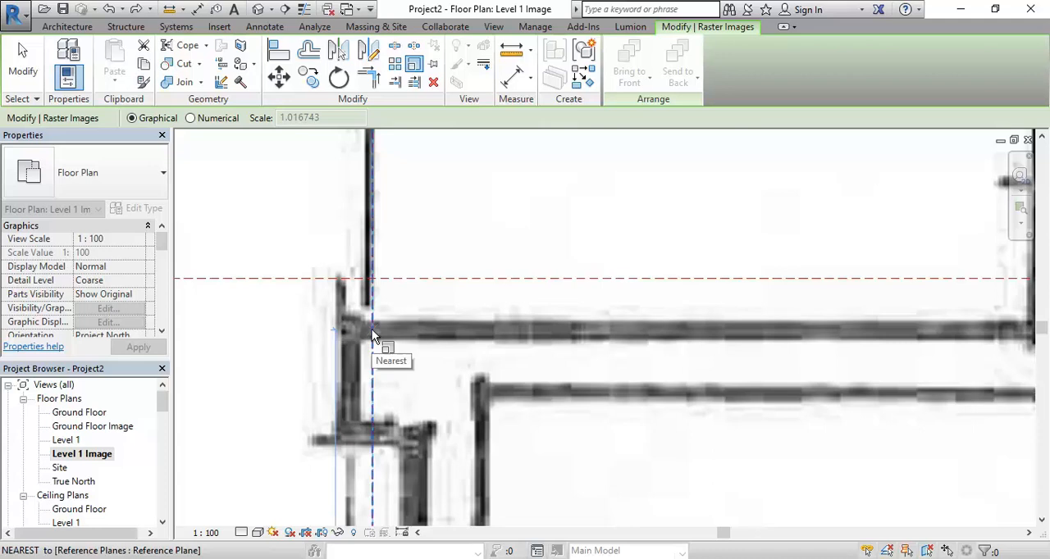
left_click(373, 279)
Examine the auditorium's outer walls and corners against the three reference planes
scroll(375, 279, "down", 5)
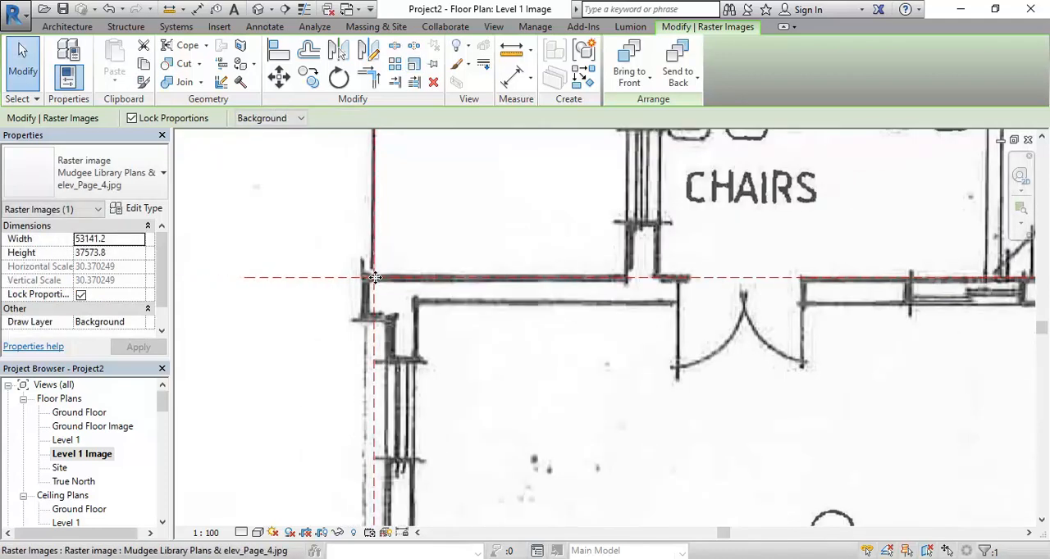
scroll(377, 430, "down", 4)
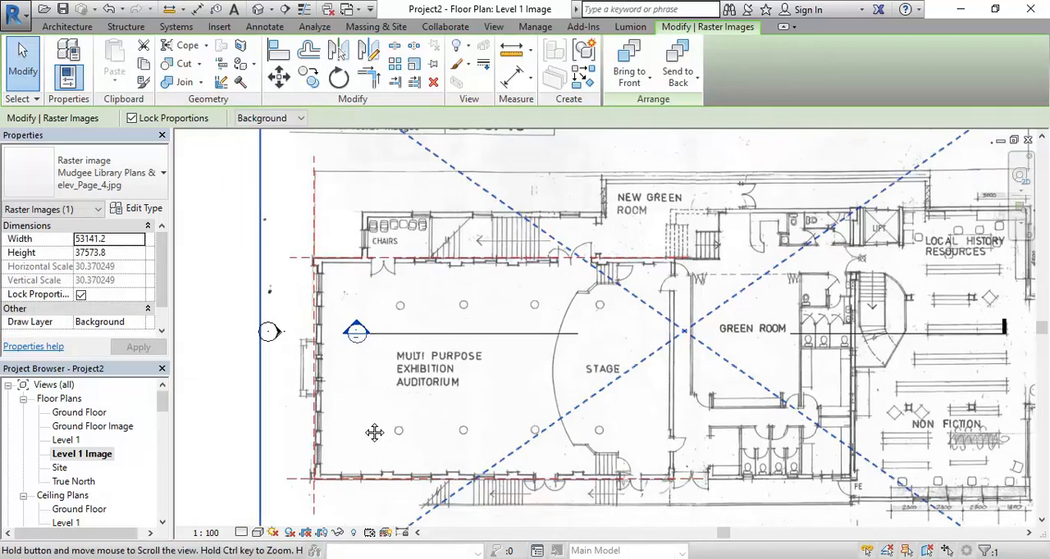
middle_click_drag(361, 414, 400, 386)
scroll(365, 328, "up", 6)
scroll(357, 402, "down", 3)
middle_click_drag(357, 509, 378, 399)
scroll(378, 399, "down", 1)
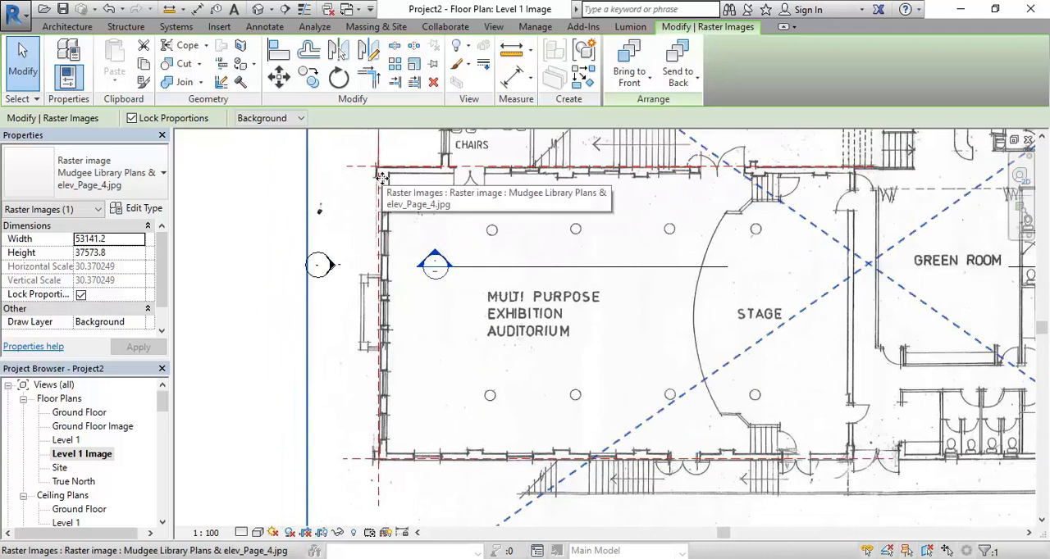
middle_click_drag(528, 296, 431, 339)
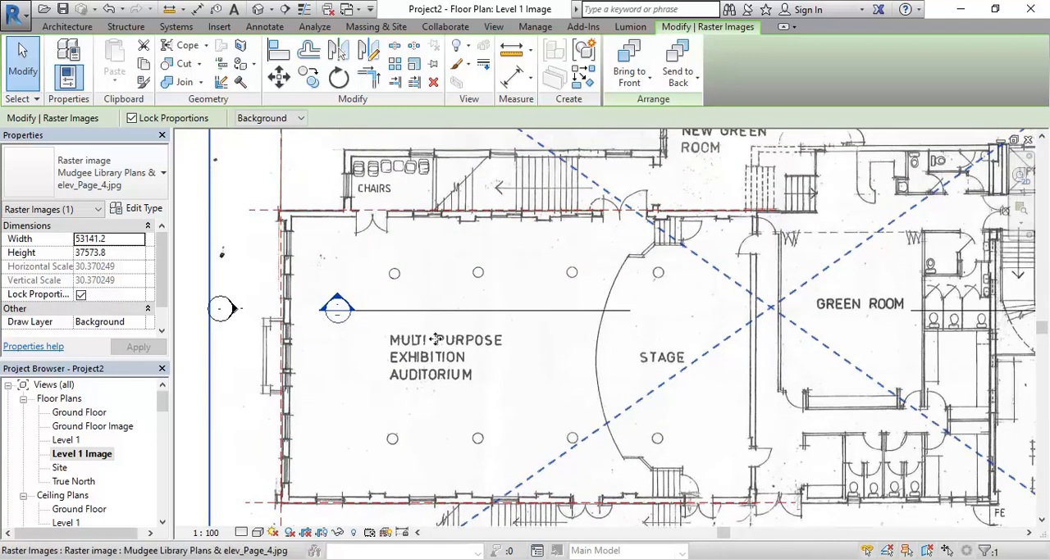
Pin the Upper Floor Plan image in place and clear the selection
scroll(435, 355, "down", 2)
scroll(435, 355, "down", 2)
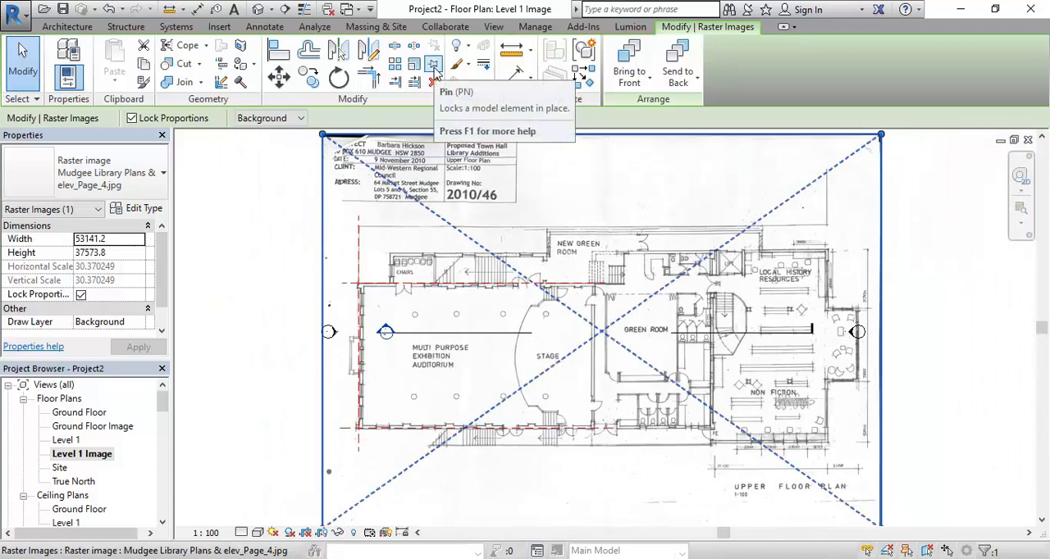
left_click(435, 71)
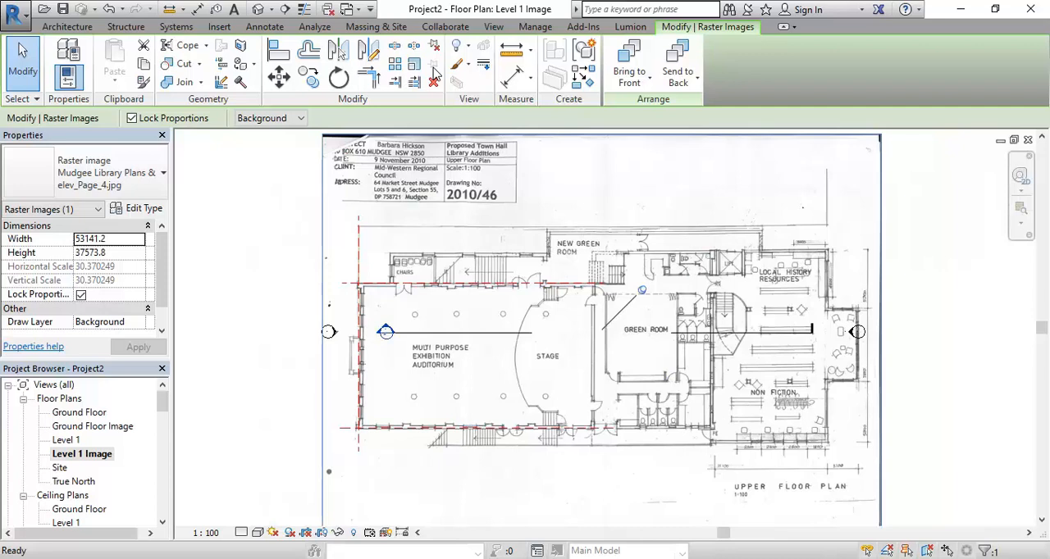
left_click(227, 351)
Open the Ground Floor Image floor plan view
scroll(228, 352, "down", 2)
middle_click_drag(227, 351, 273, 341)
scroll(301, 341, "up", 1)
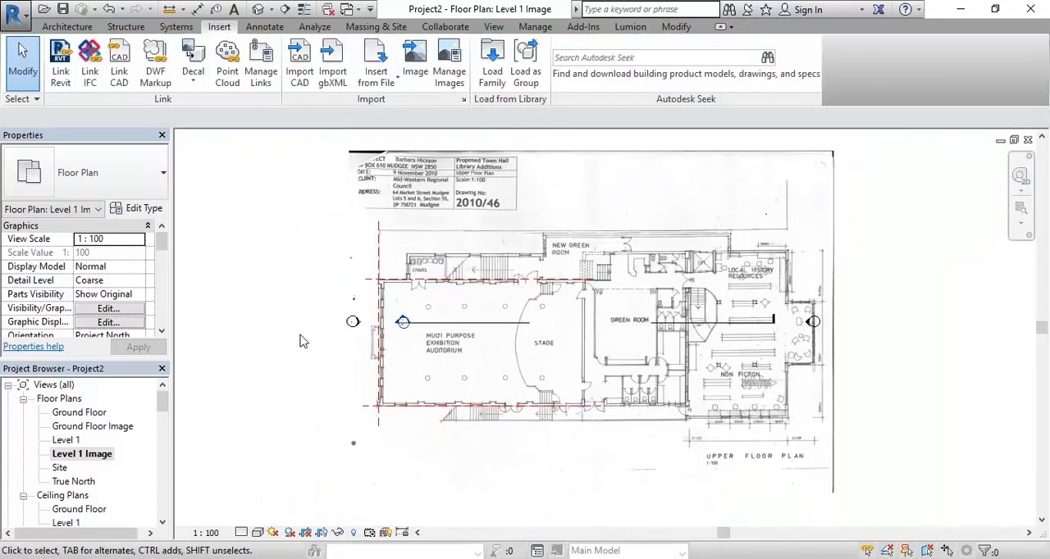
double_click(125, 428)
middle_click_drag(788, 339, 671, 326)
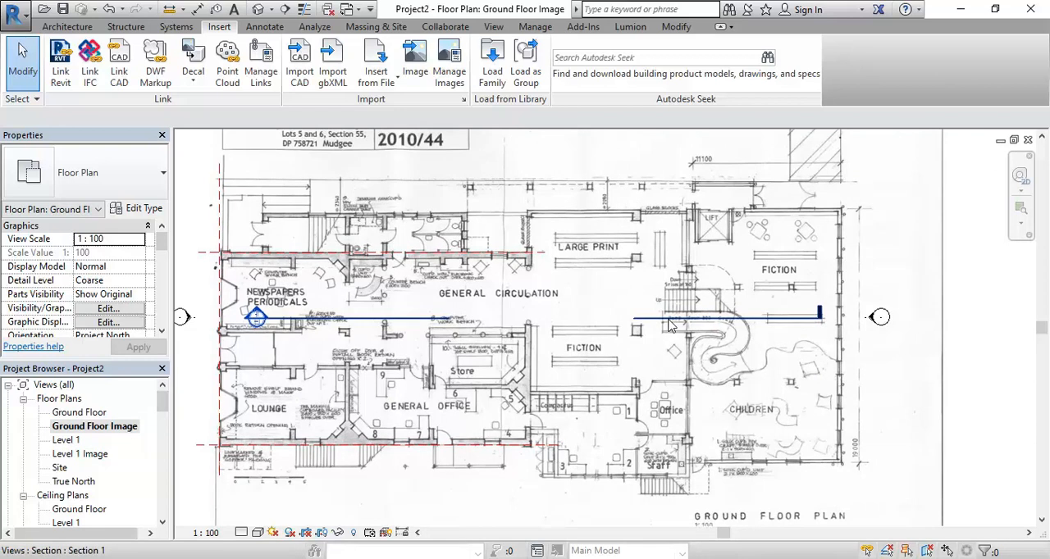
Draw a vertical reference plane along the outer wall of the Children and Fiction areas, running past the wall's corners
left_click(62, 27)
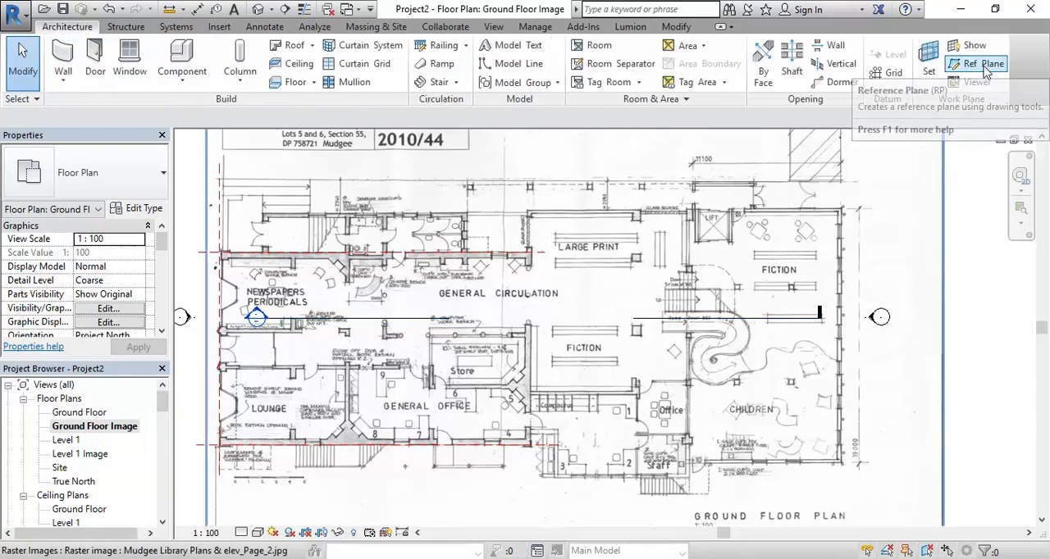
left_click(984, 71)
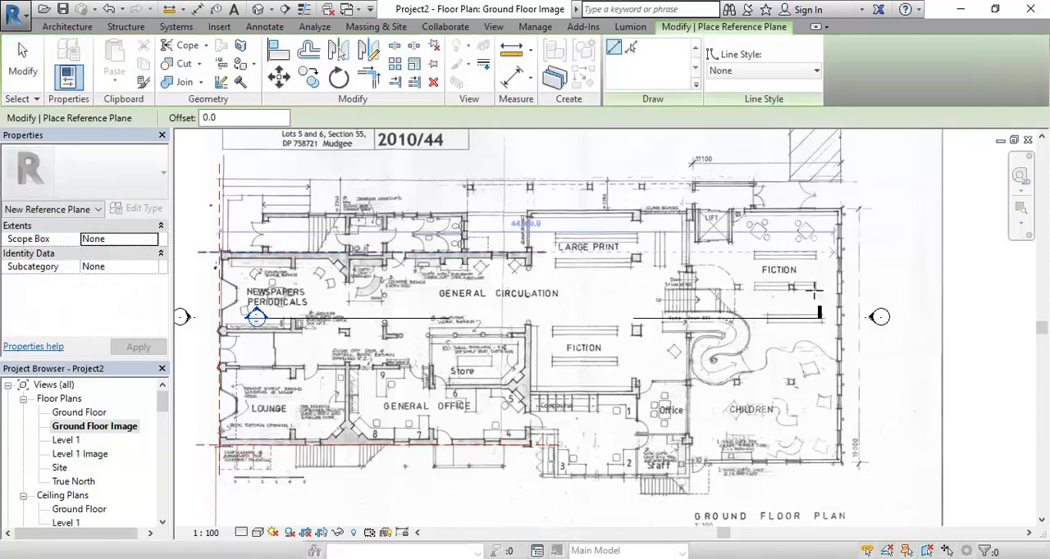
middle_click_drag(751, 433, 612, 398)
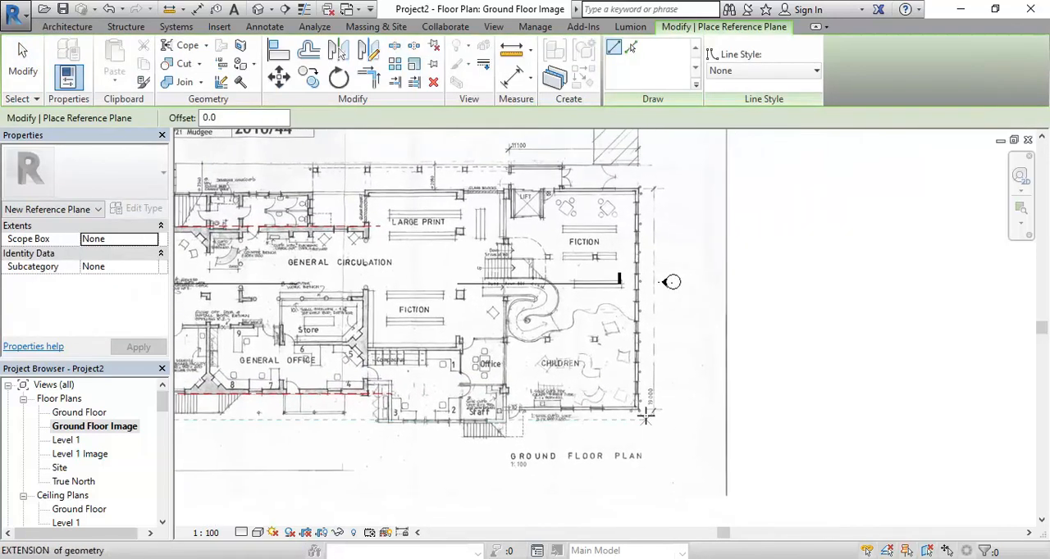
scroll(644, 404, "up", 3)
scroll(644, 403, "up", 4)
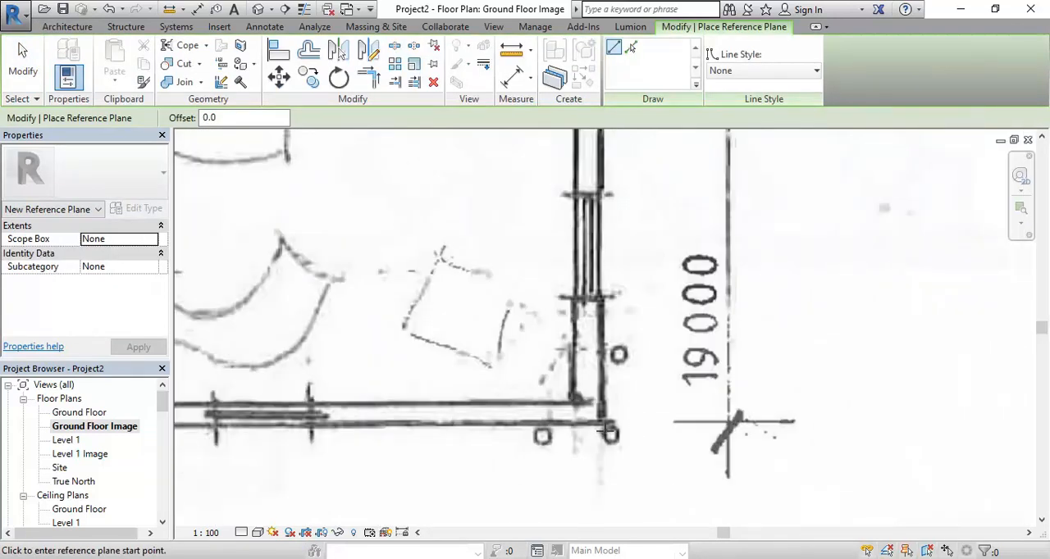
scroll(603, 424, "down", 5)
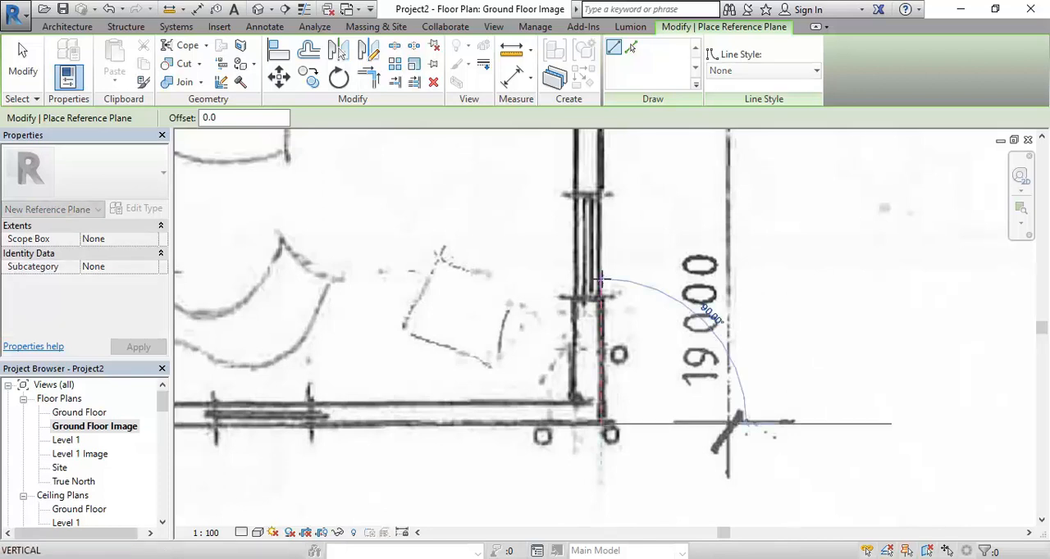
middle_click_drag(610, 292, 593, 476)
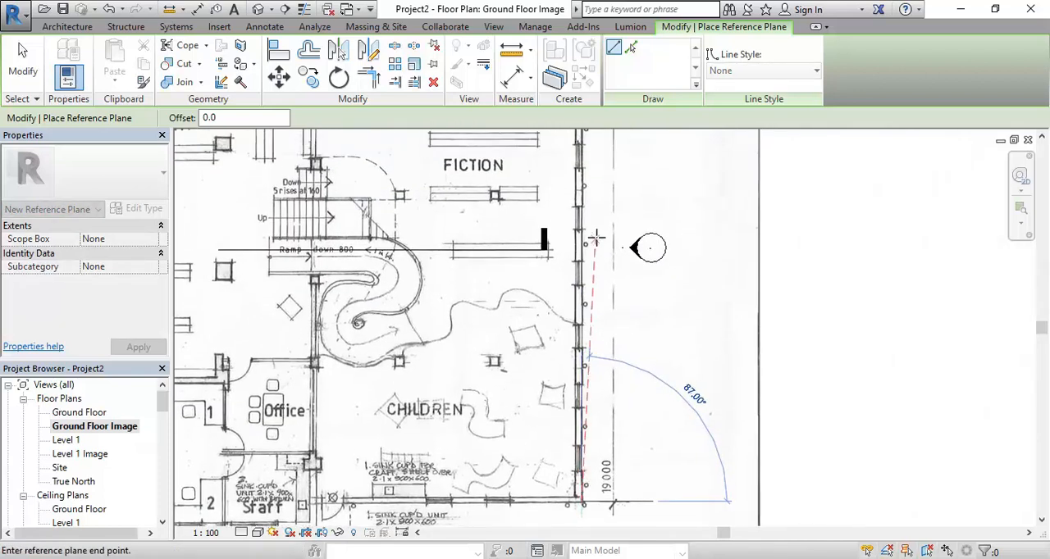
middle_click_drag(607, 245, 593, 416)
middle_click_drag(570, 236, 565, 337)
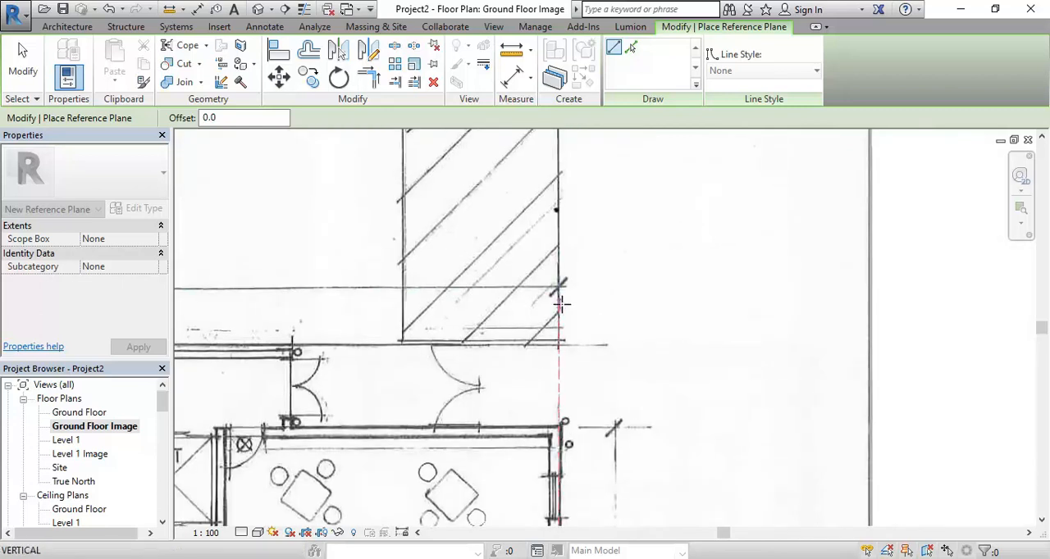
left_click(561, 298)
scroll(532, 443, "down", 2)
middle_click_drag(532, 443, 529, 238)
middle_click_drag(525, 408, 506, 180)
middle_click_drag(522, 515, 517, 359)
scroll(526, 354, "up", 5)
left_click_drag(548, 337, 548, 420)
scroll(548, 420, "down", 5)
middle_click_drag(550, 292, 508, 443)
Open the Level 1 Image floor plan and examine the library's outer wall against the new vertical reference plane
double_click(82, 453)
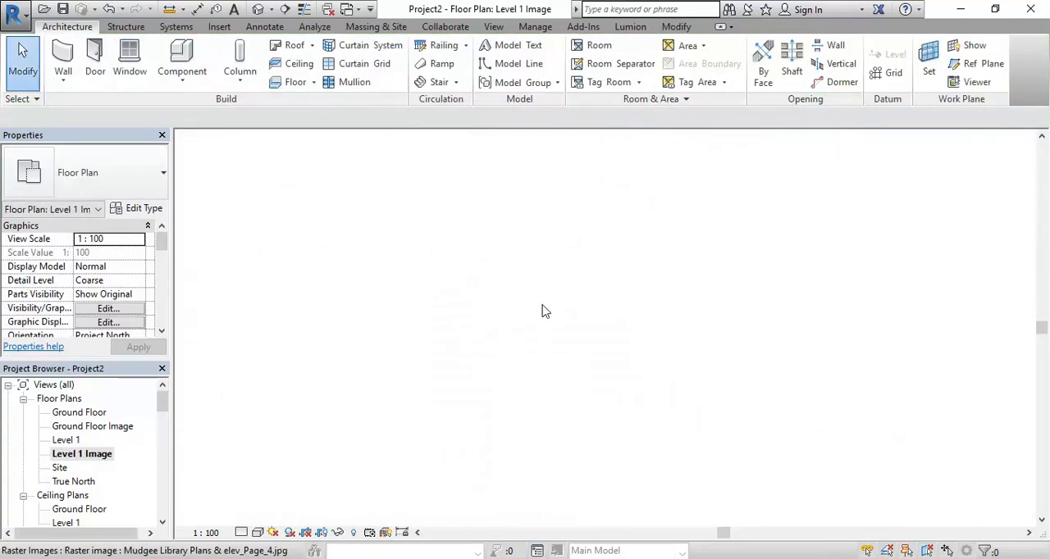
scroll(542, 311, "up", 8)
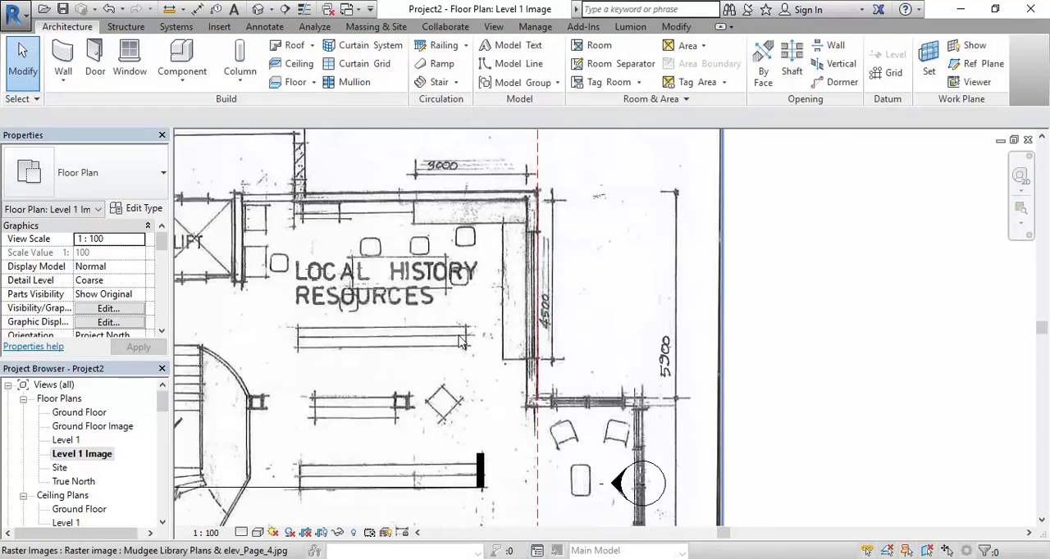
scroll(461, 343, "down", 3)
scroll(548, 377, "up", 5)
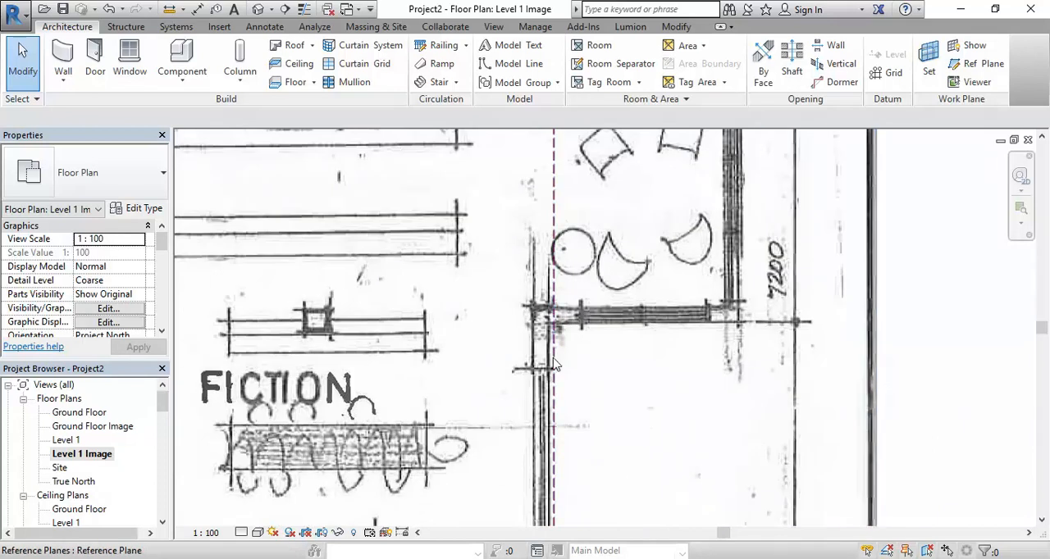
middle_click_drag(406, 384, 554, 163)
scroll(558, 213, "down", 1)
scroll(607, 340, "up", 2)
scroll(595, 397, "down", 4)
scroll(562, 345, "down", 1)
middle_click_drag(535, 329, 681, 400)
scroll(470, 366, "down", 1)
middle_click_drag(481, 378, 596, 375)
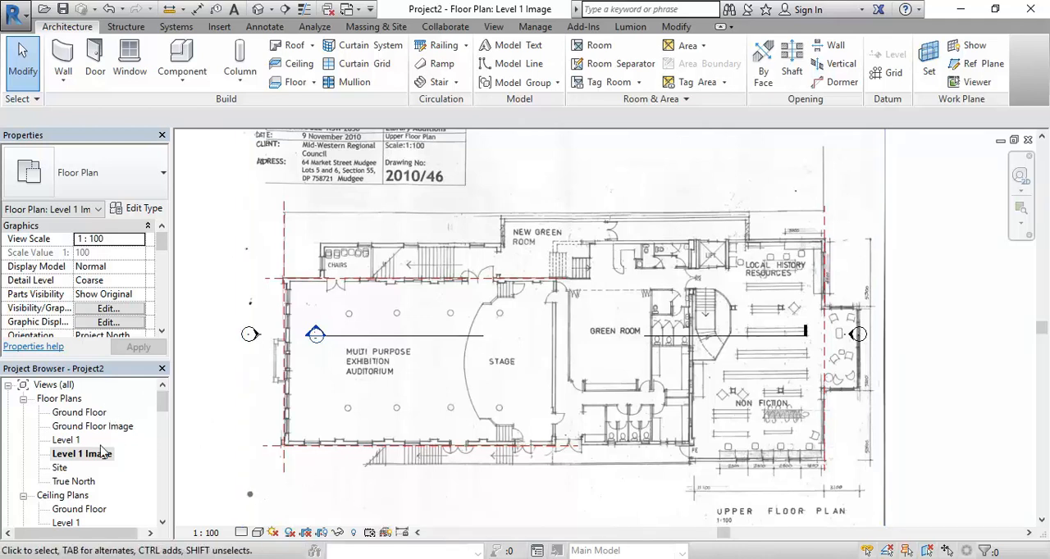
Open the South elevation and stretch both ends of the Ground Floor and Level 1 lines beyond the outer reference planes
left_click_drag(162, 404, 161, 425)
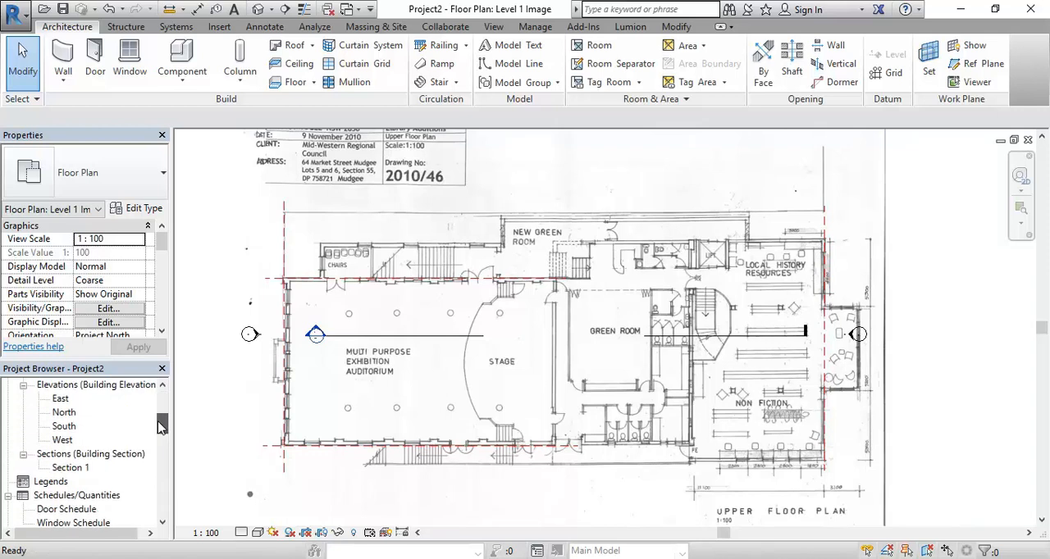
double_click(65, 426)
scroll(574, 360, "down", 2)
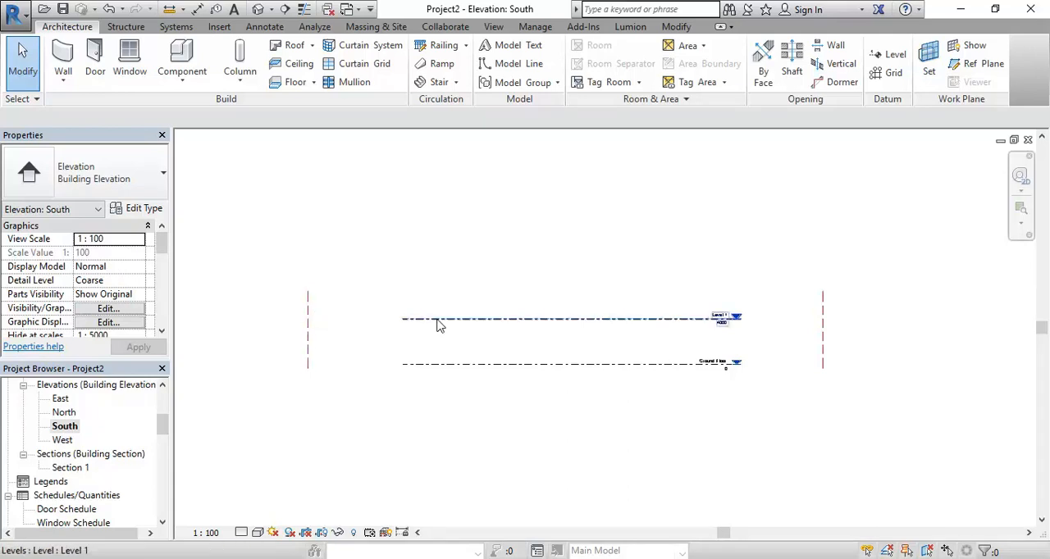
left_click(662, 370)
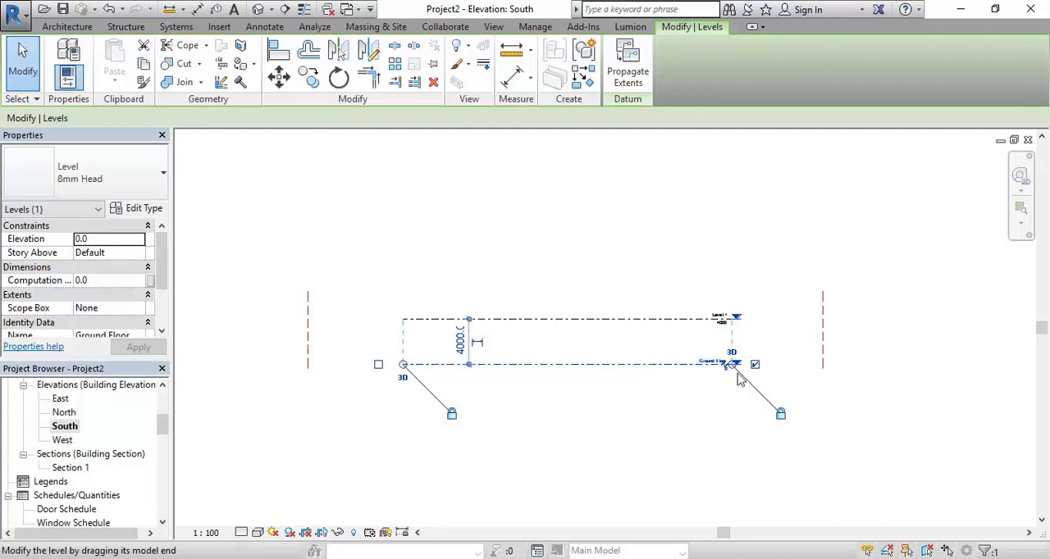
left_click_drag(735, 370, 865, 375)
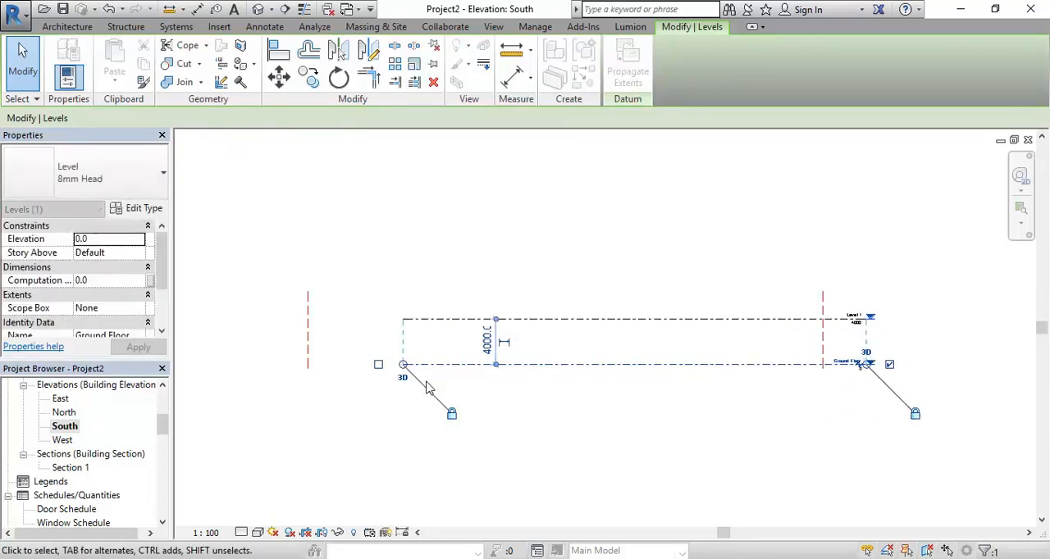
left_click_drag(402, 363, 252, 365)
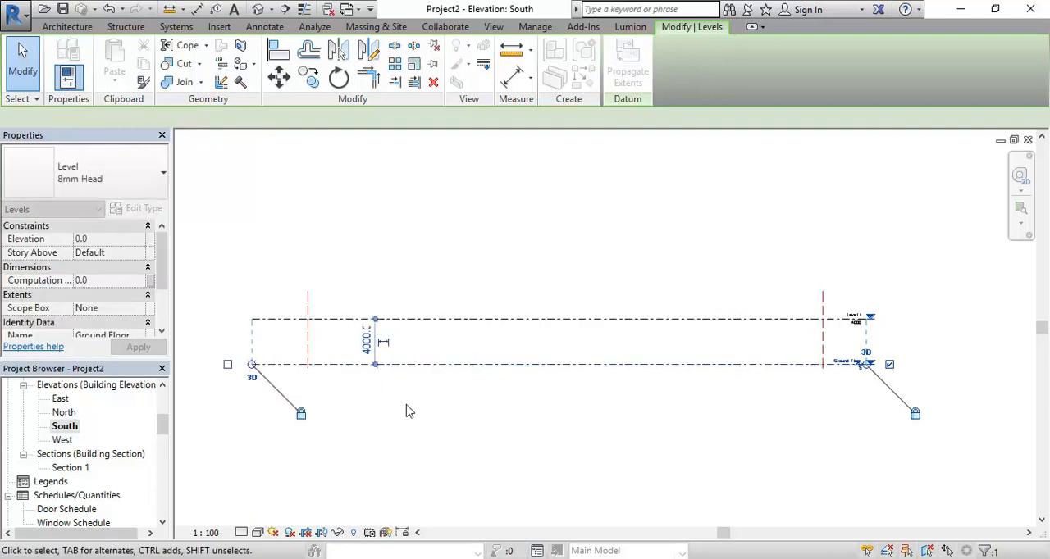
left_click(578, 436)
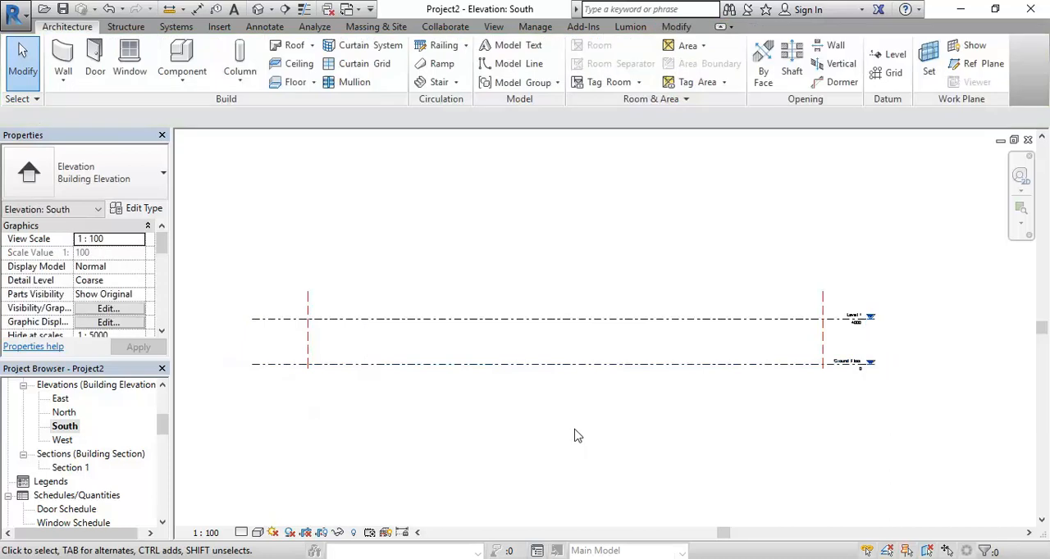
Switch to Windows Photo Viewer and examine the floor-to-floor heights in the section on Mudgee Library Plans & elev_Page_5.jpg
left_click(482, 534)
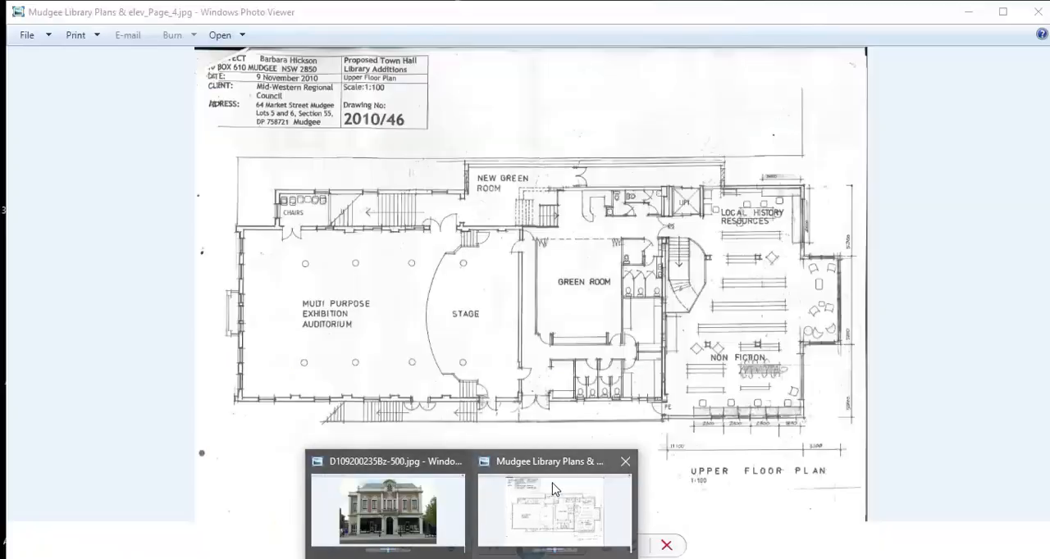
left_click(568, 548)
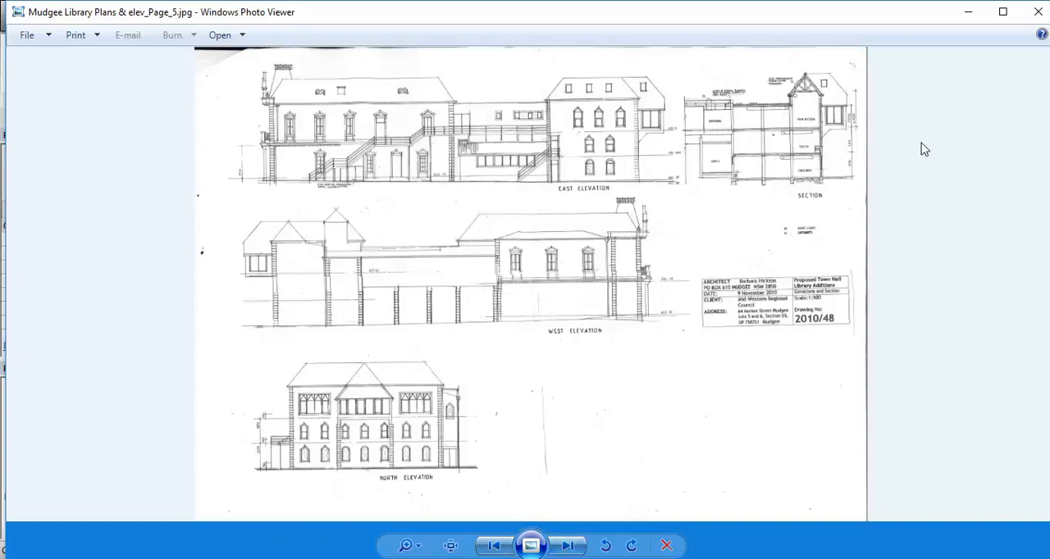
scroll(931, 156, "up", 3)
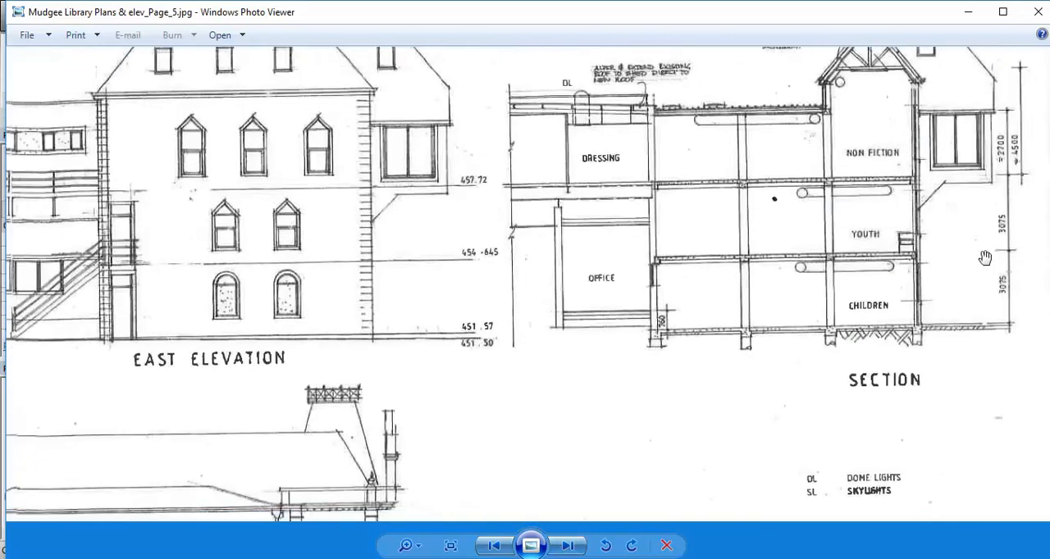
scroll(1040, 187, "up", 2)
scroll(971, 242, "up", 1)
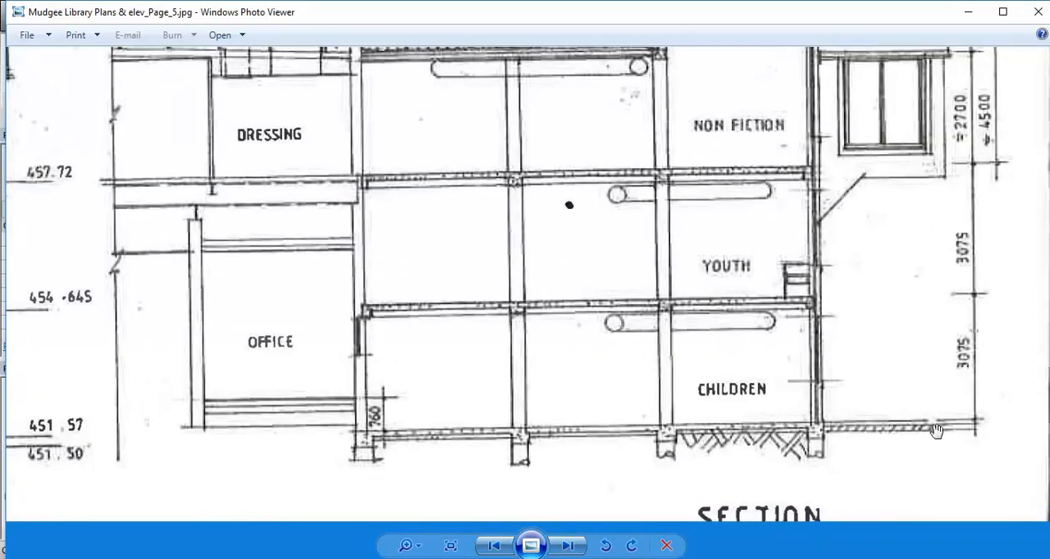
mouse_move(886, 234)
left_mouse_down()
mouse_move(886, 309)
mouse_move(887, 277)
left_mouse_up()
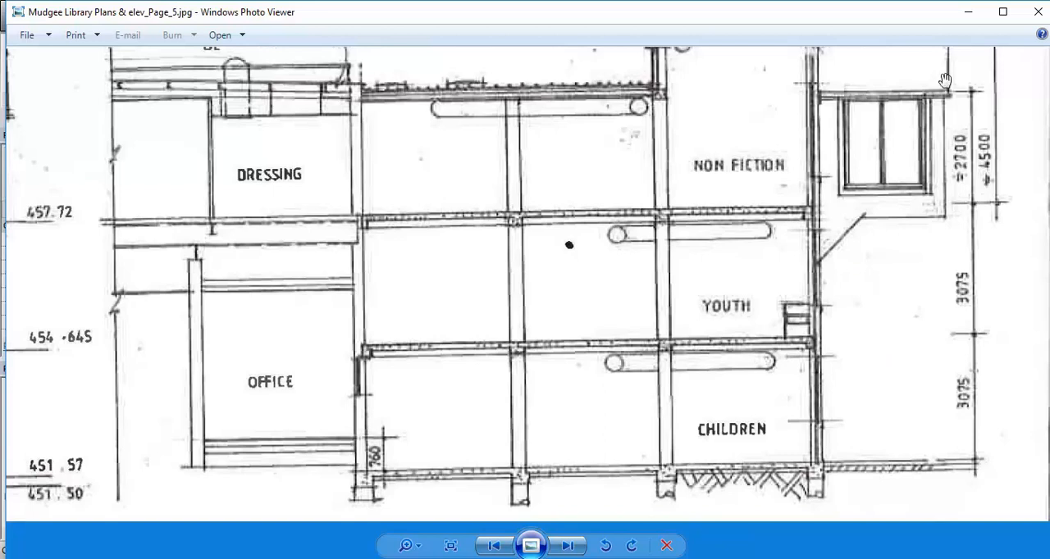
mouse_move(943, 123)
left_mouse_down()
mouse_move(916, 253)
mouse_move(924, 300)
mouse_move(901, 116)
left_mouse_up()
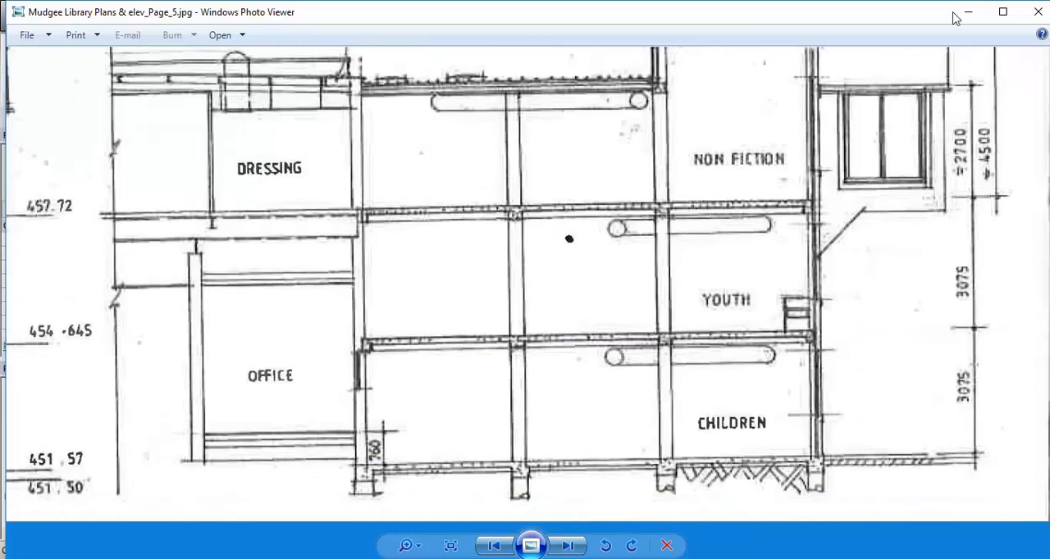
left_click(970, 13)
Set the elevation of Level 1 to 6150 in the South elevation and clear the selection
middle_click_drag(680, 399, 537, 384)
scroll(668, 301, "up", 4)
middle_click_drag(682, 341, 467, 422)
scroll(534, 438, "up", 3)
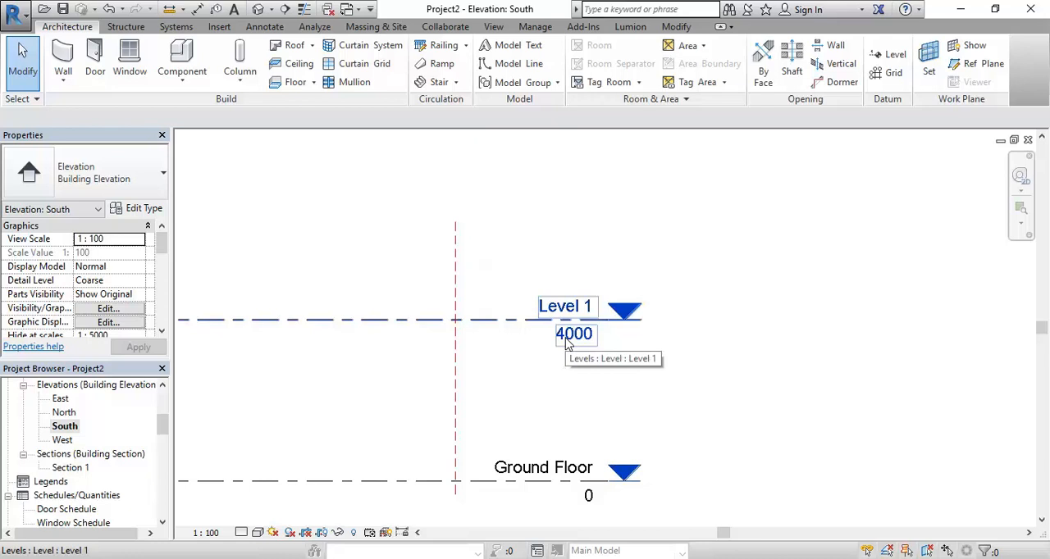
left_click(566, 341)
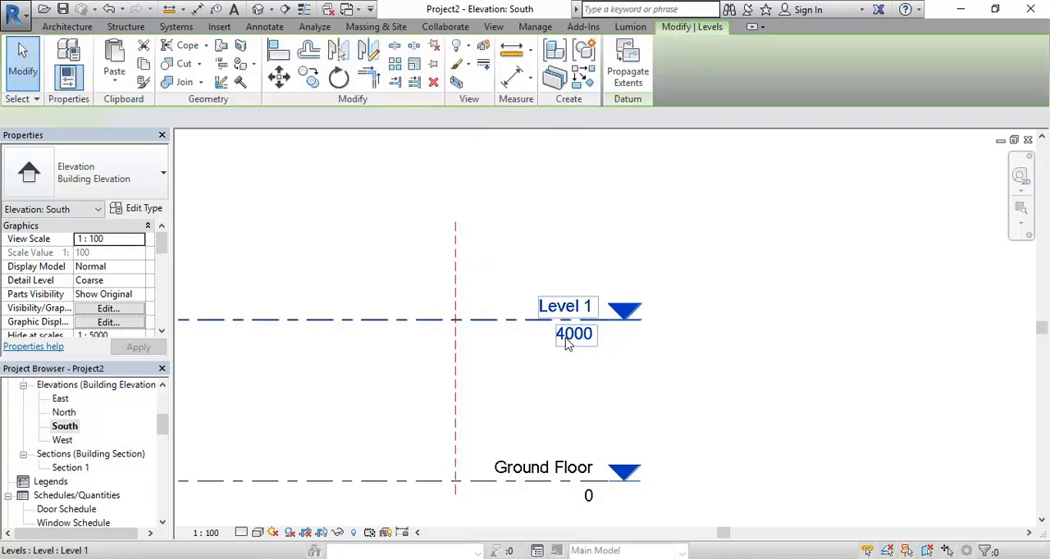
left_click(568, 337)
type("6")
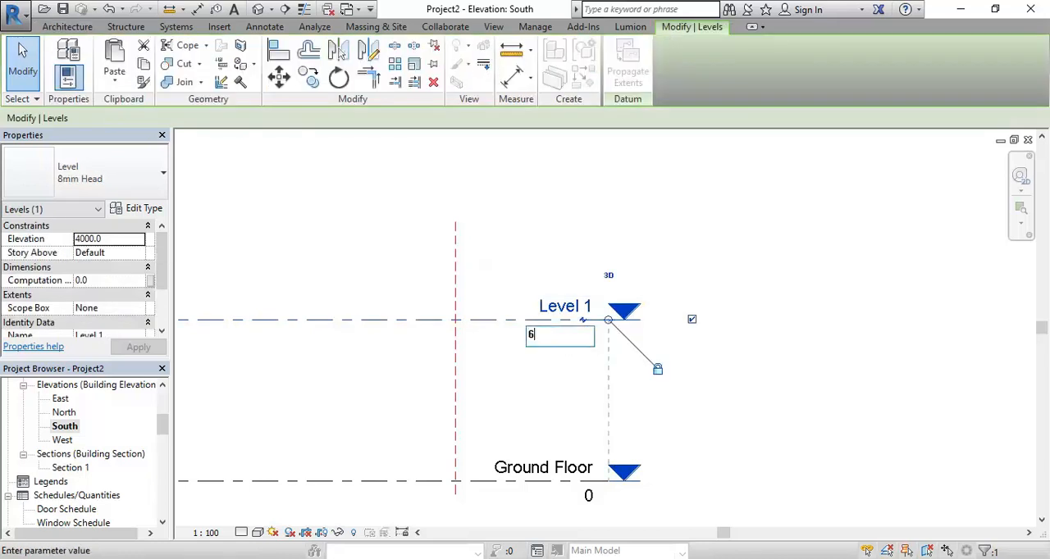
type("150")
key("Return")
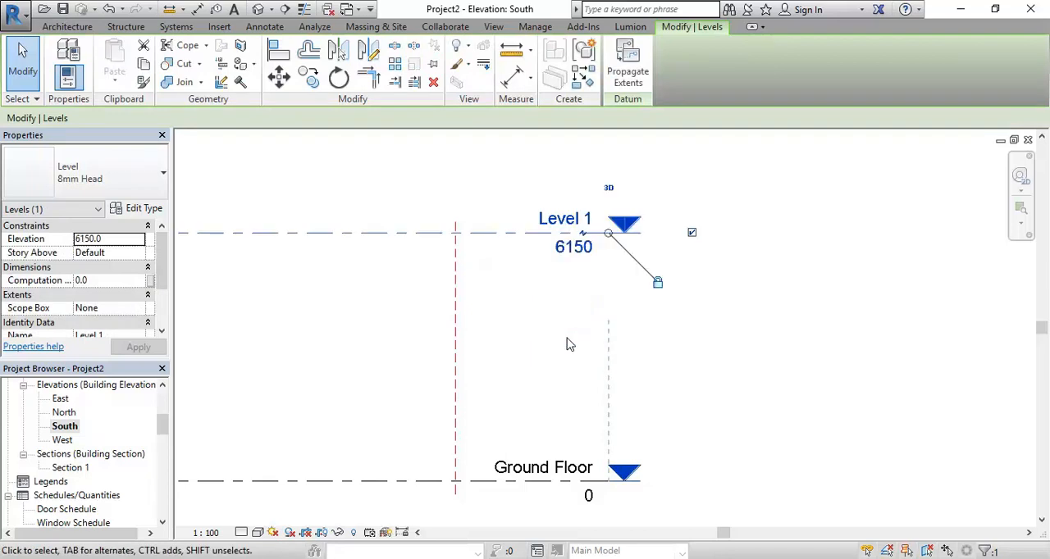
left_click(566, 345)
scroll(459, 353, "down", 4)
middle_click_drag(417, 368, 706, 377)
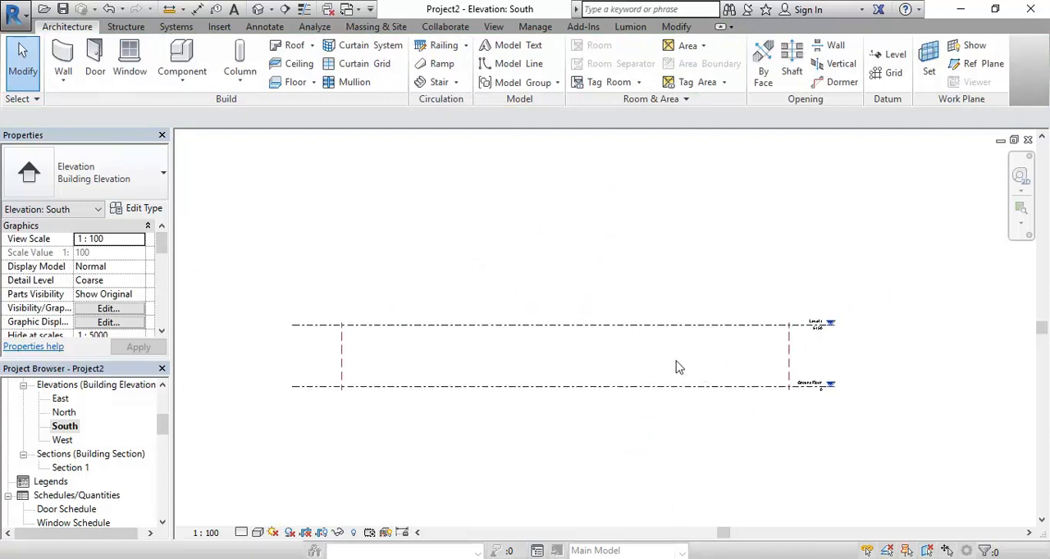
left_click(886, 59)
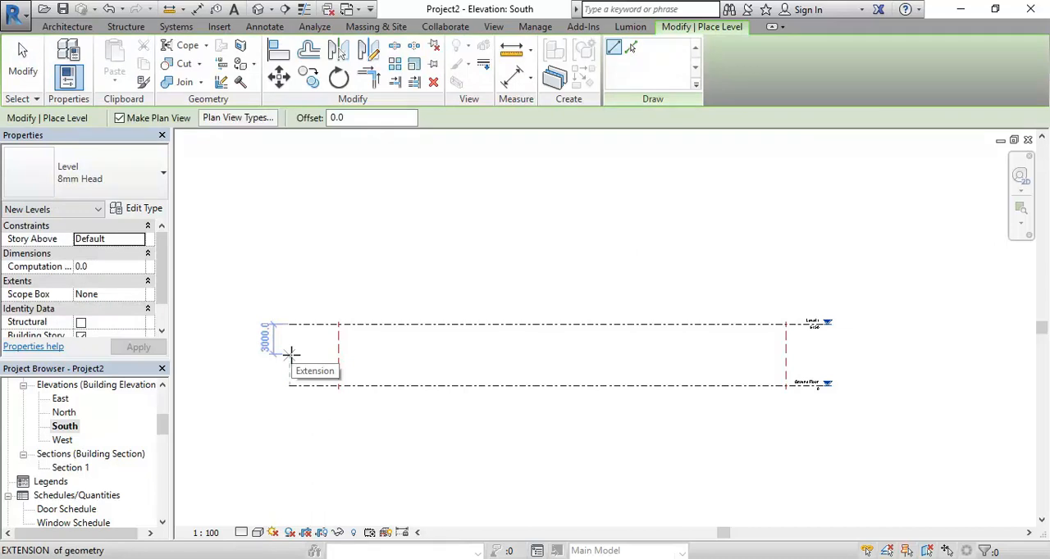
right_click(283, 256)
left_click(401, 271)
right_click(358, 271)
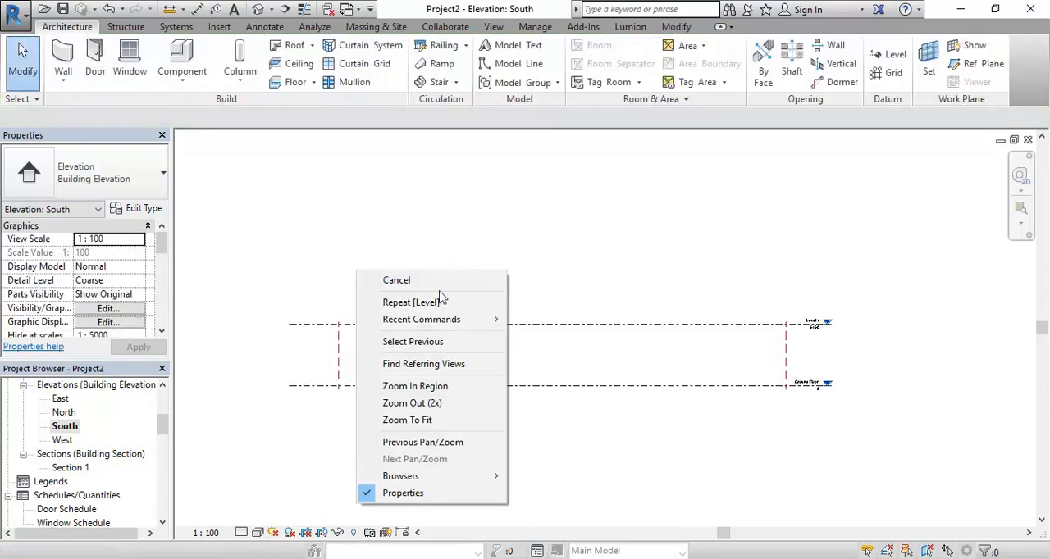
left_click(447, 280)
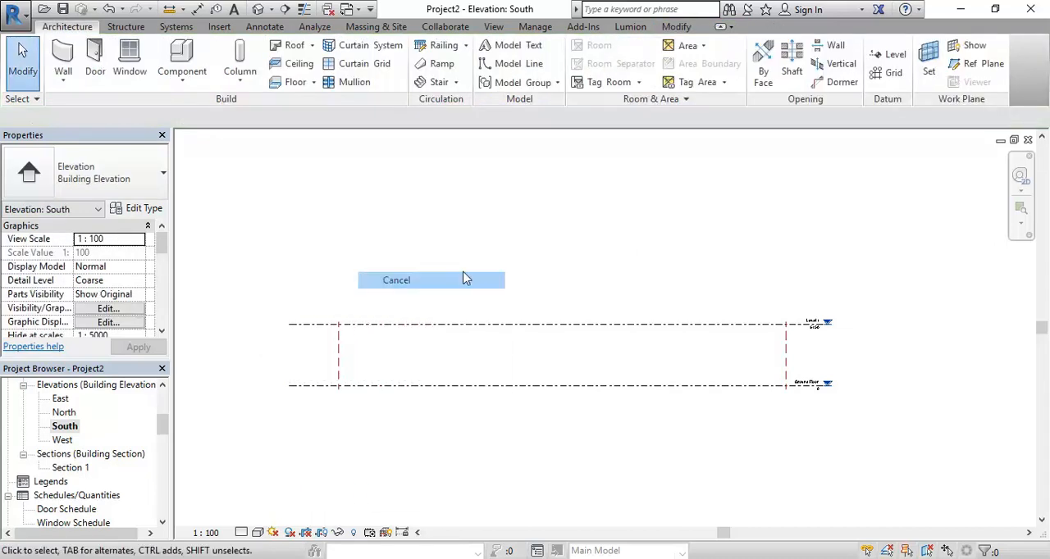
Draw a level between Ground Floor and Level 1, aligned with their ends, and set its elevation to 3075
left_click(891, 55)
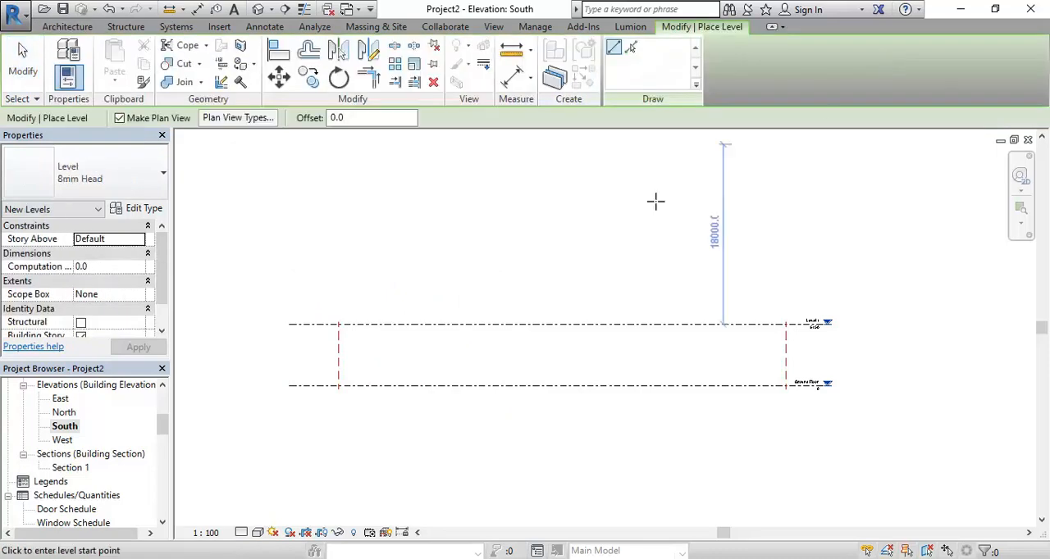
left_click(287, 354)
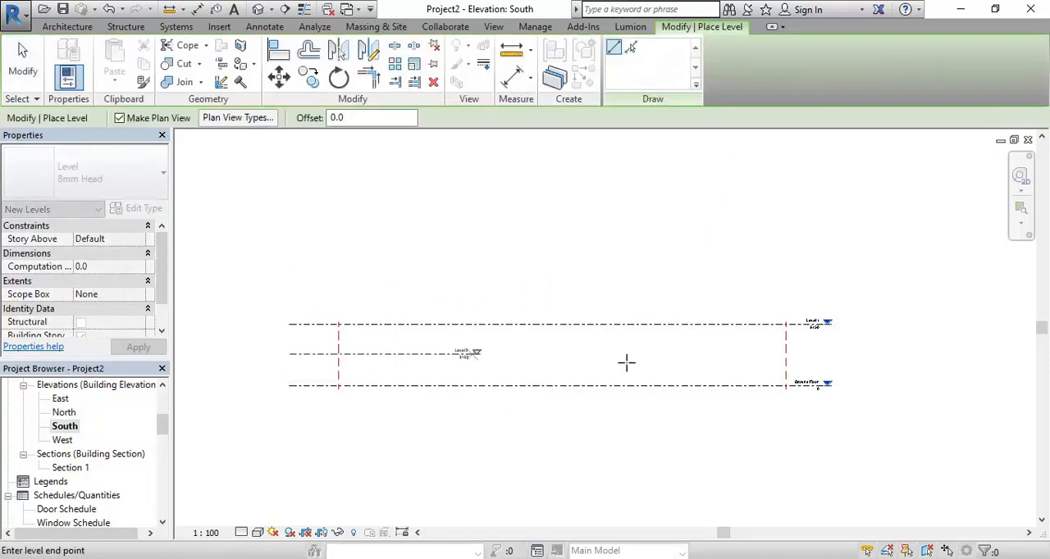
left_click(826, 355)
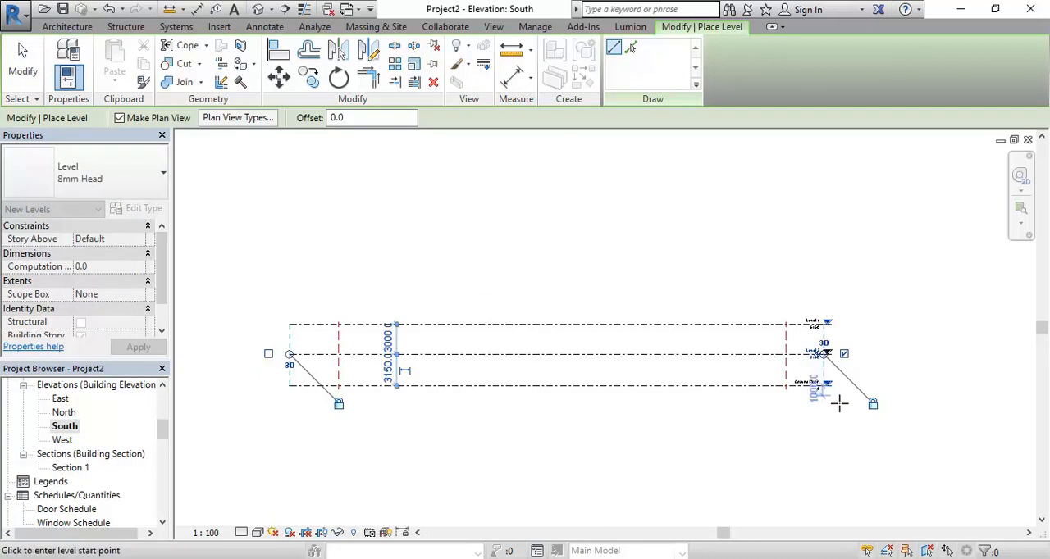
scroll(779, 344, "up", 6)
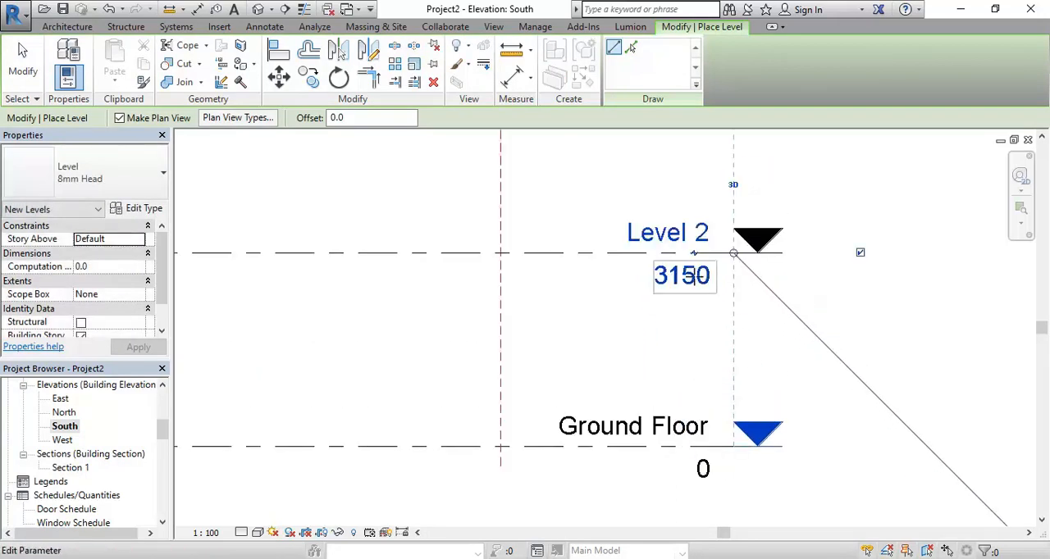
left_click(696, 278)
type("3075")
key("Return")
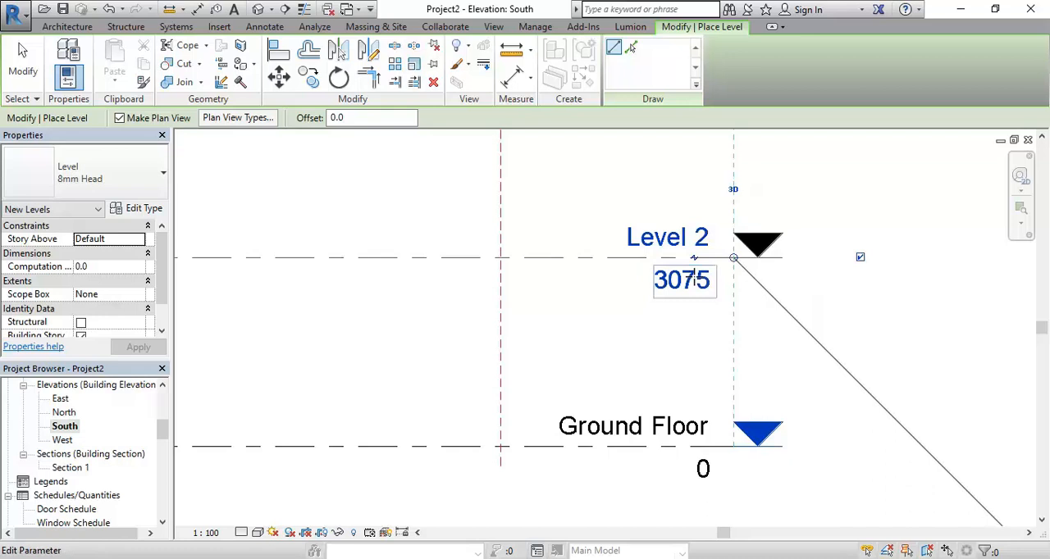
Rename the new middle level as Mezzanine and rename its corresponding views too
left_click(660, 242)
type("Mezzanine")
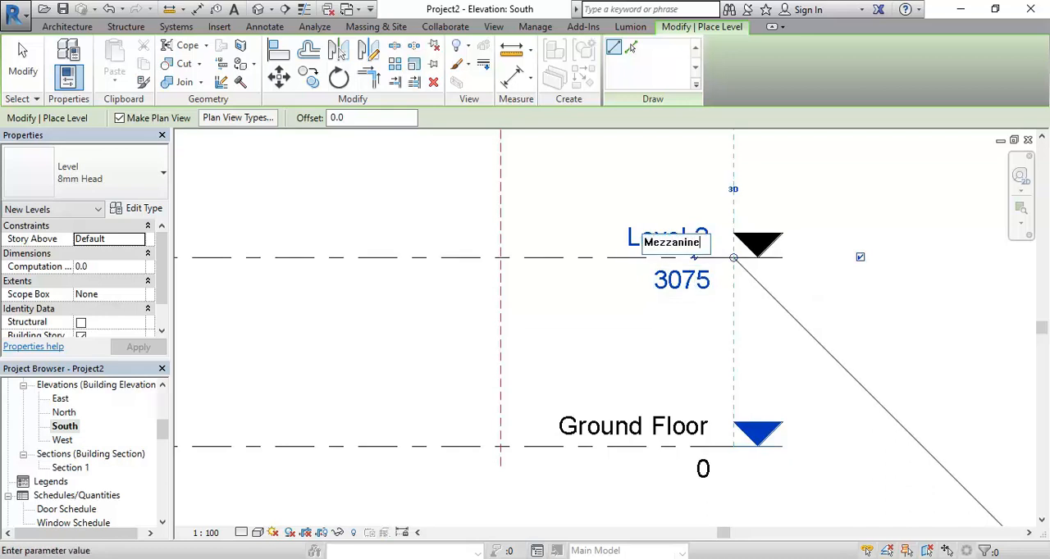
key("Return")
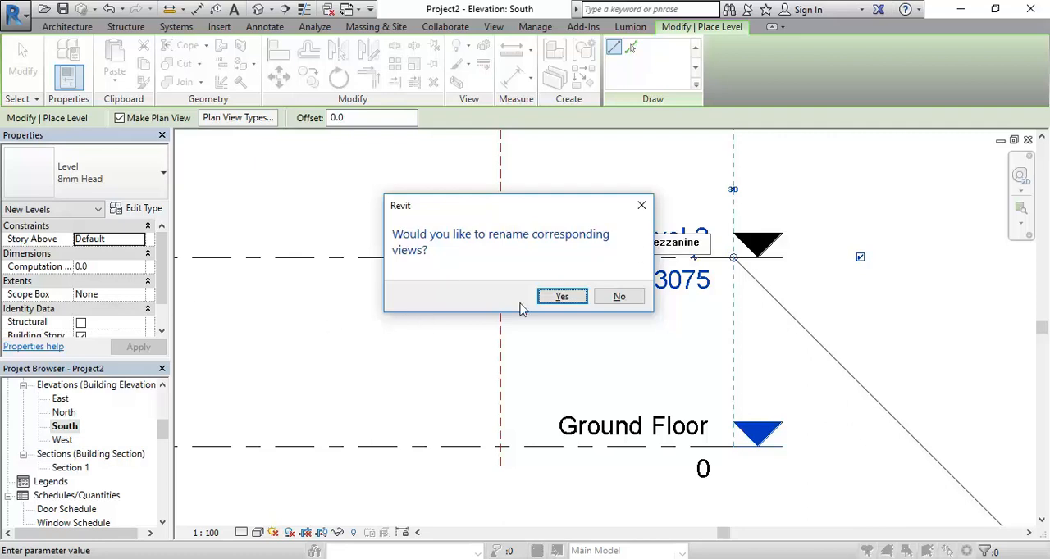
left_click(561, 297)
scroll(394, 281, "down", 3)
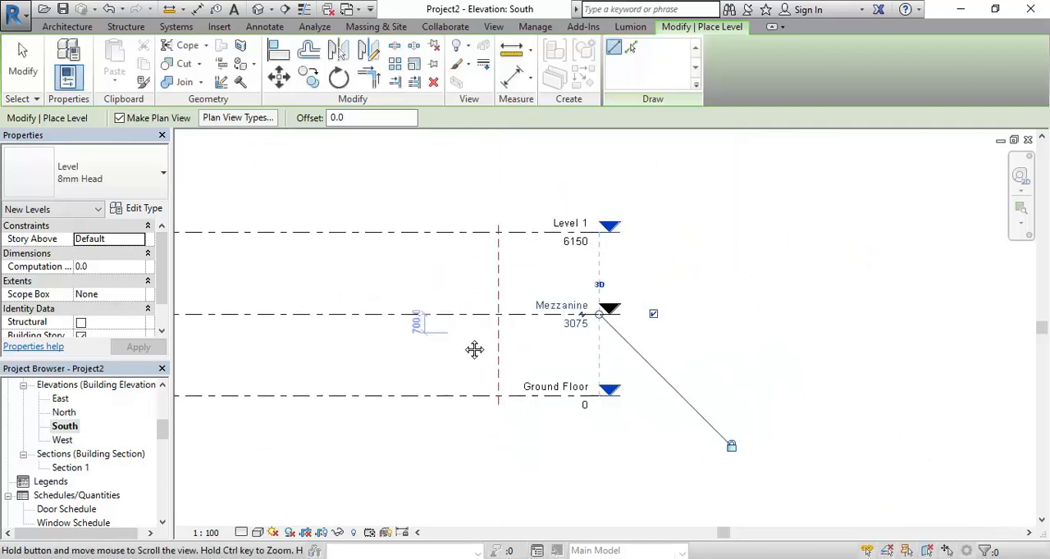
scroll(452, 361, "up", 1)
middle_click_drag(442, 351, 378, 395)
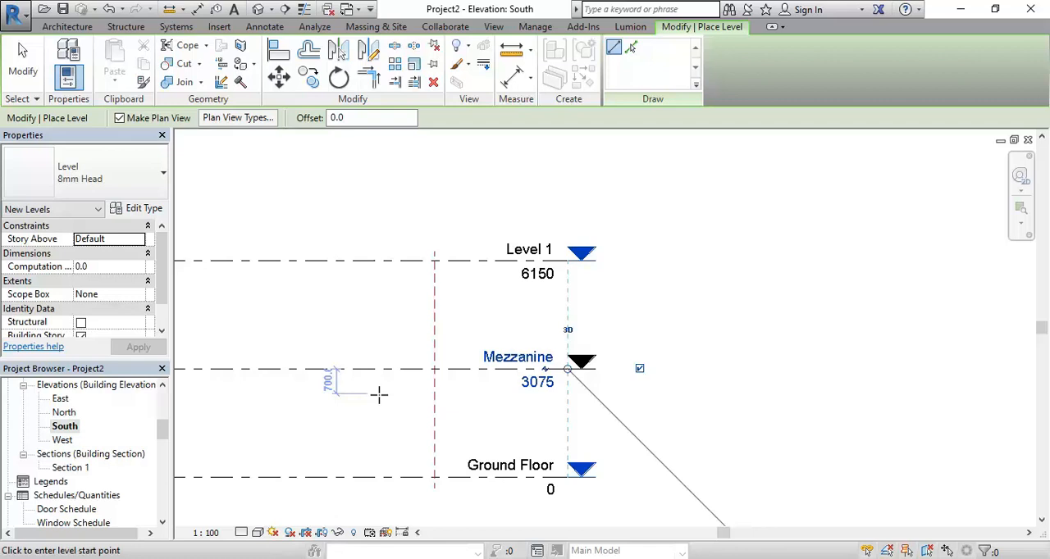
End level placement and compare the level names in the South elevation with the listed order of the floor plan views
key("Escape")
left_click_drag(162, 430, 164, 400)
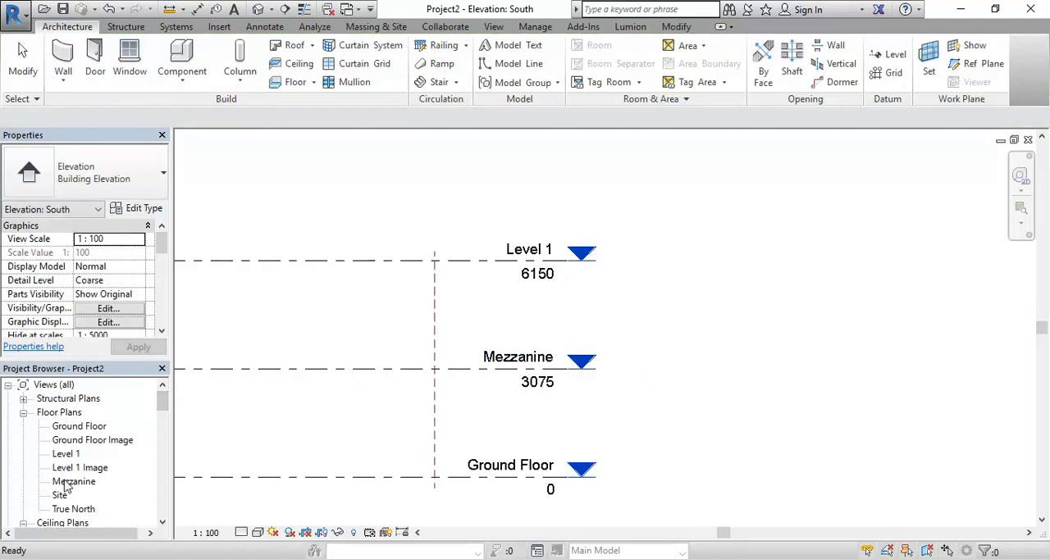
left_click(510, 367)
scroll(525, 399, "up", 3)
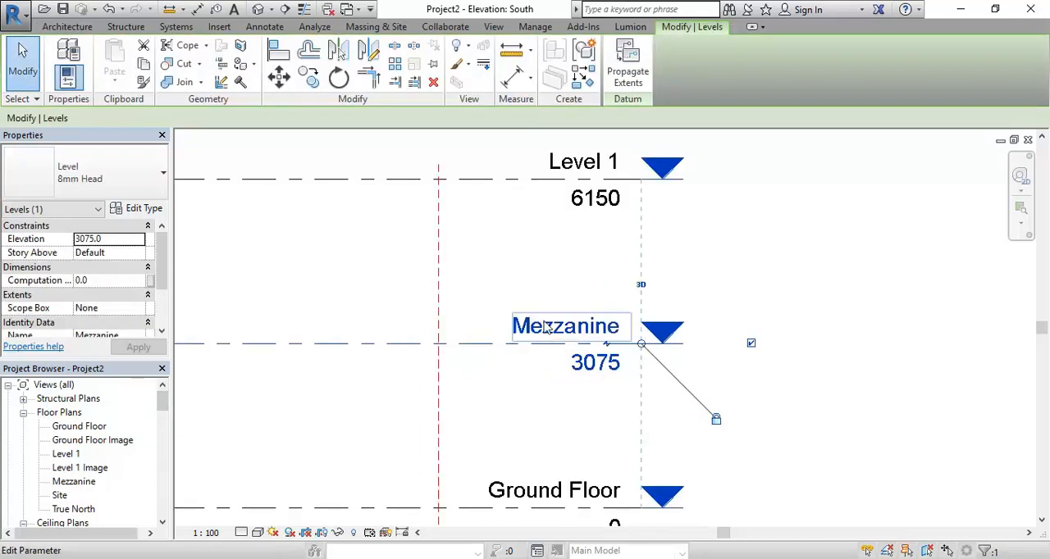
left_click(555, 328)
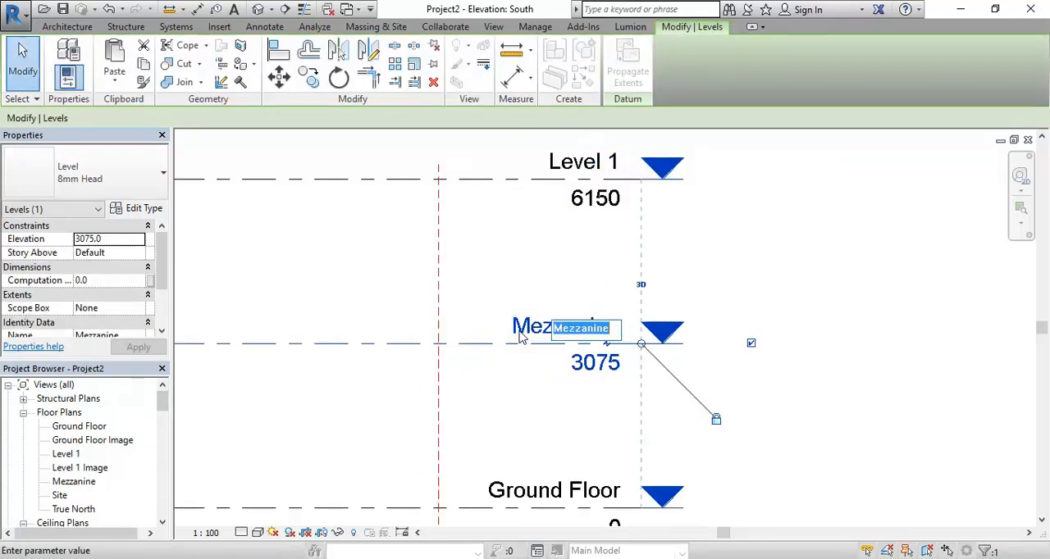
left_click(555, 332)
left_click(562, 449)
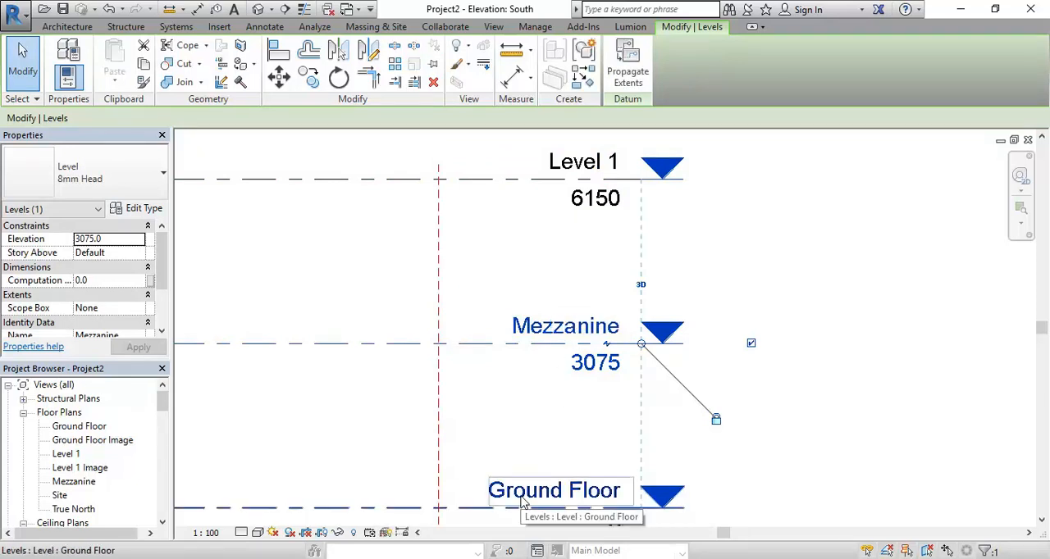
left_click(66, 444)
left_click(67, 457)
left_click(69, 469)
left_click(64, 484)
left_click(67, 469)
left_click(66, 484)
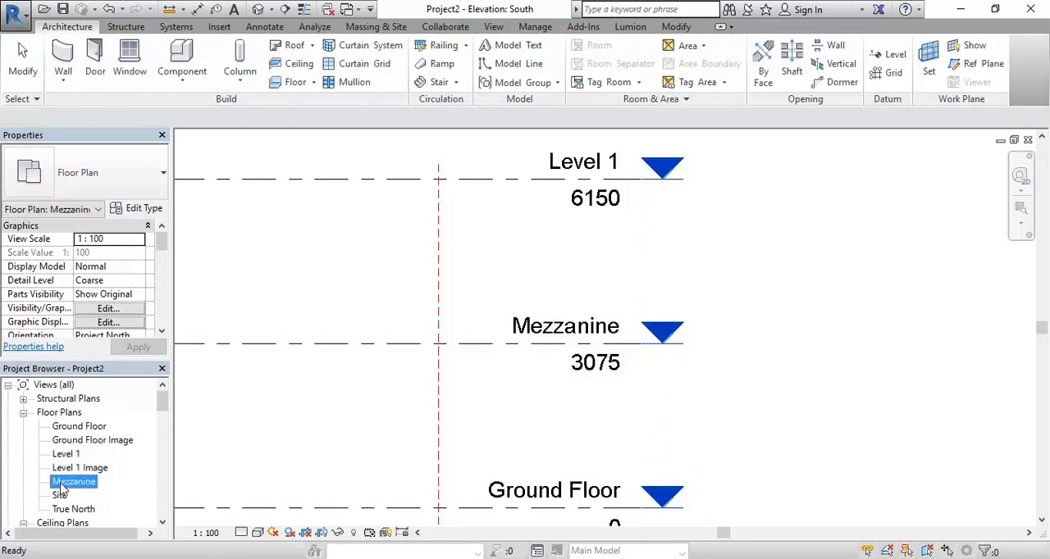
left_click(68, 469)
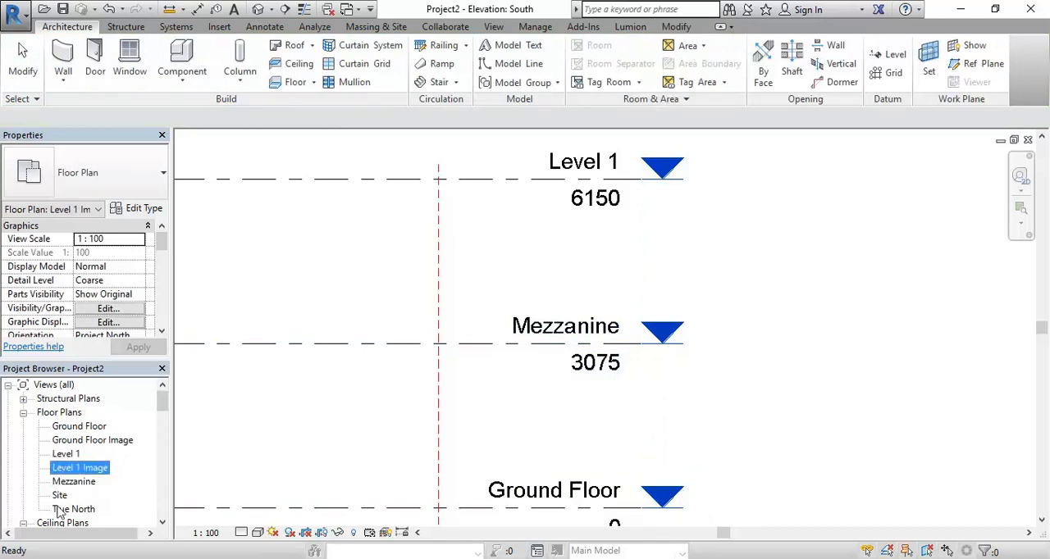
left_click(63, 457)
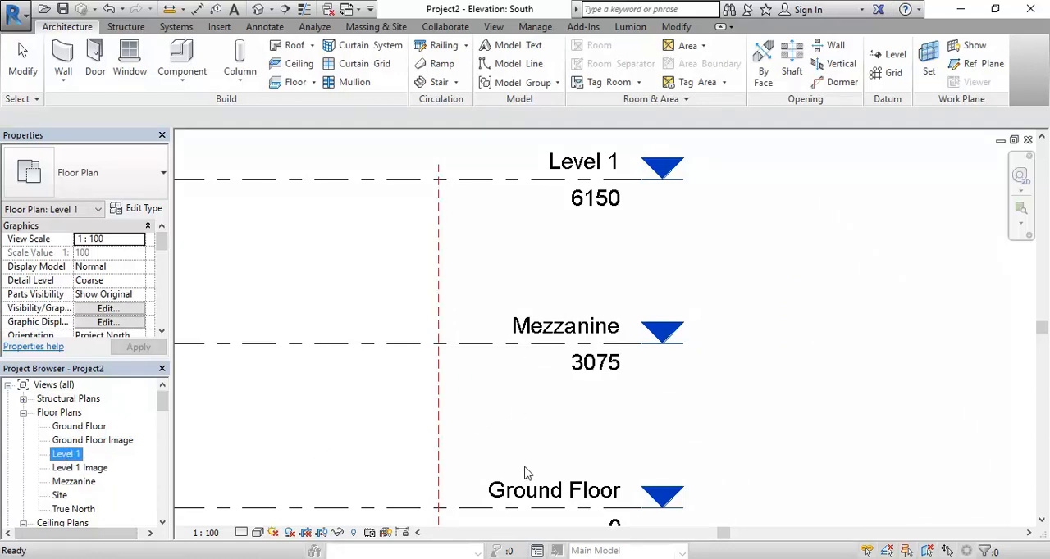
left_click(72, 429)
left_click(70, 440)
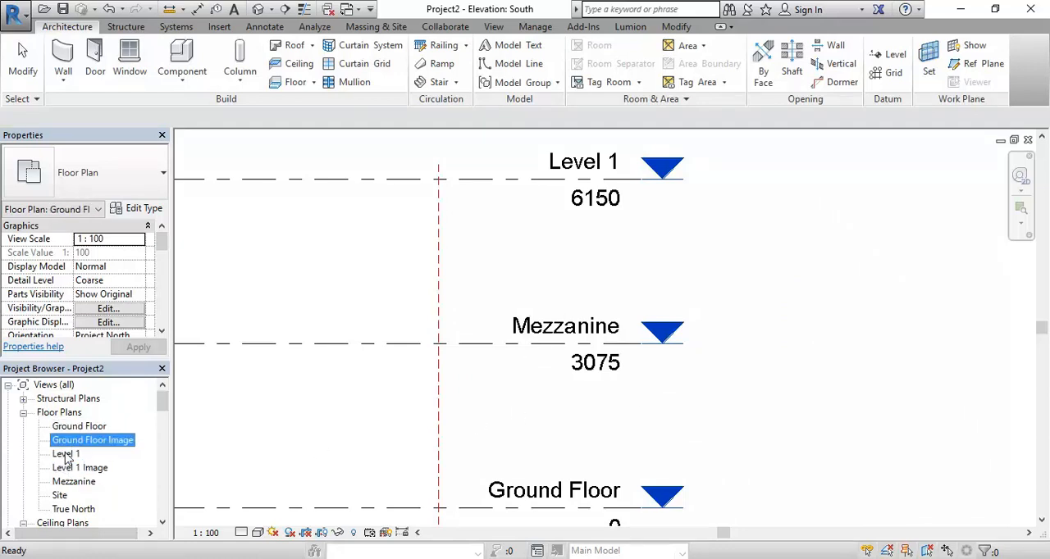
left_click(69, 429)
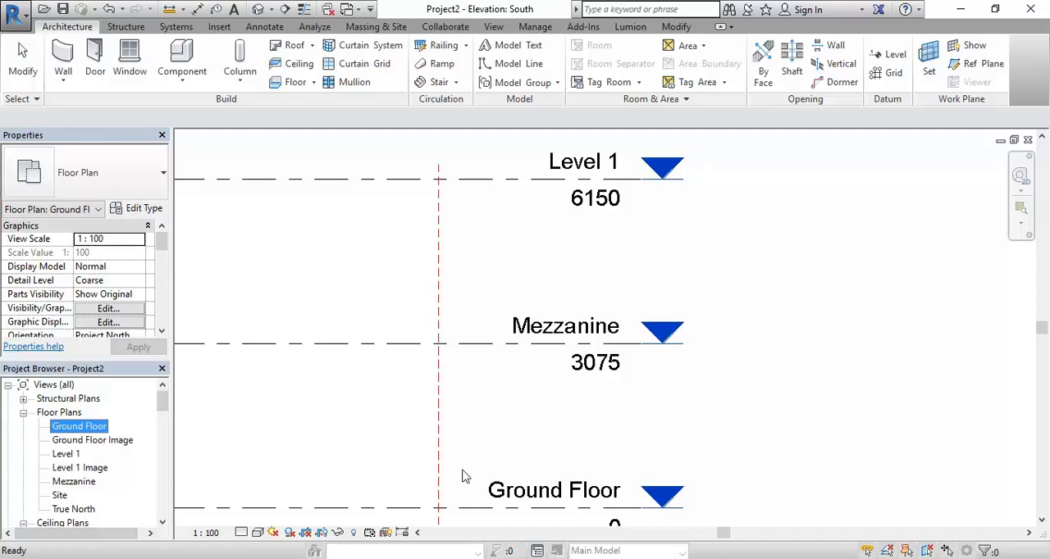
Rename the Ground Floor level as 01 Ground Floor and rename its corresponding views too
left_click(504, 493)
left_click(498, 494)
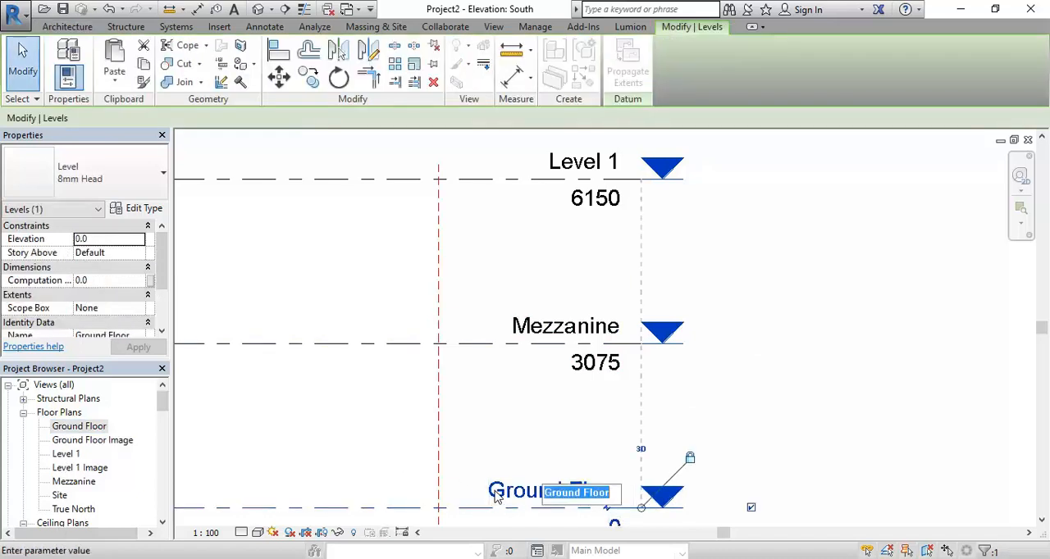
left_click(548, 491)
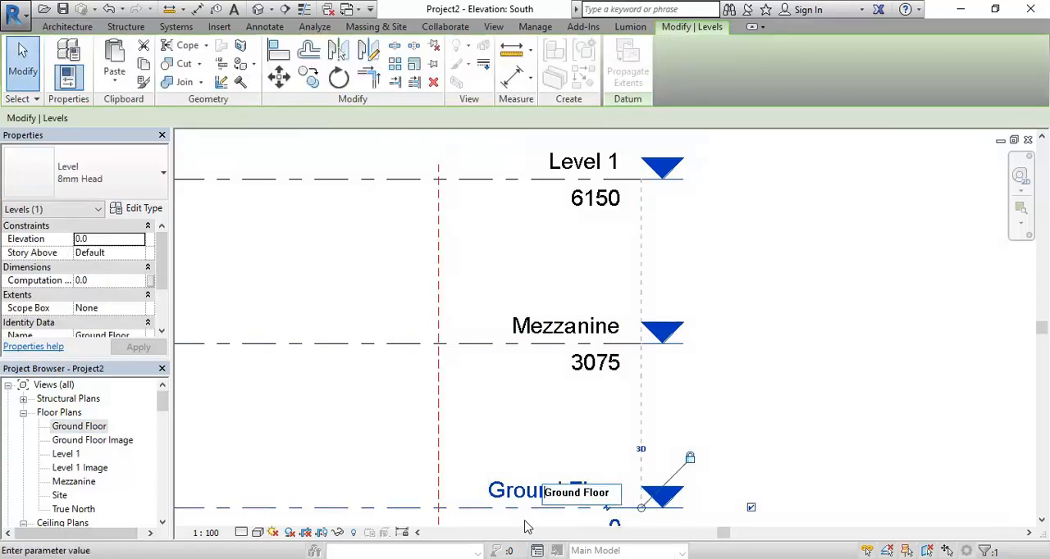
type("01")
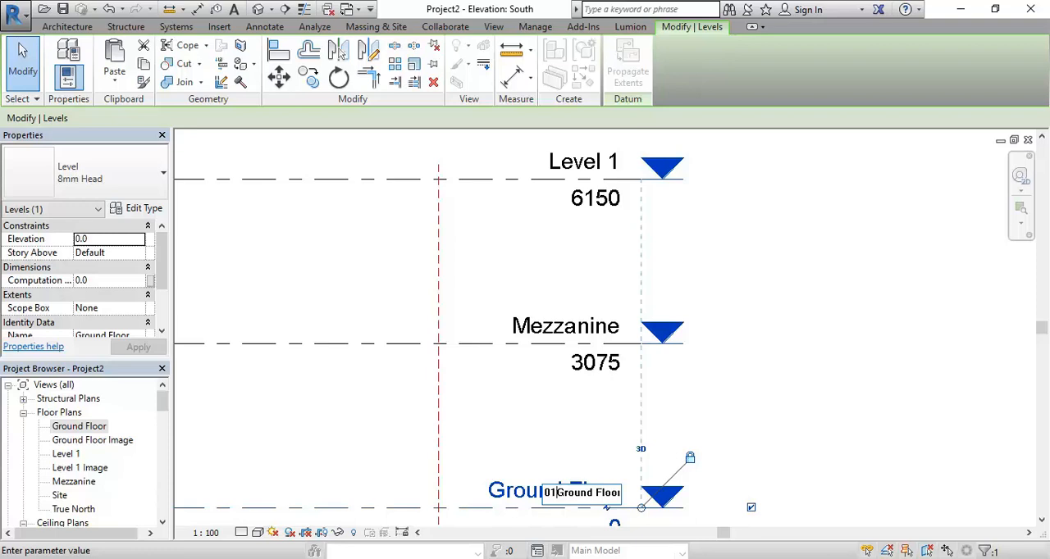
type("-")
key("BackSpace")
key("BackSpace")
key("Return")
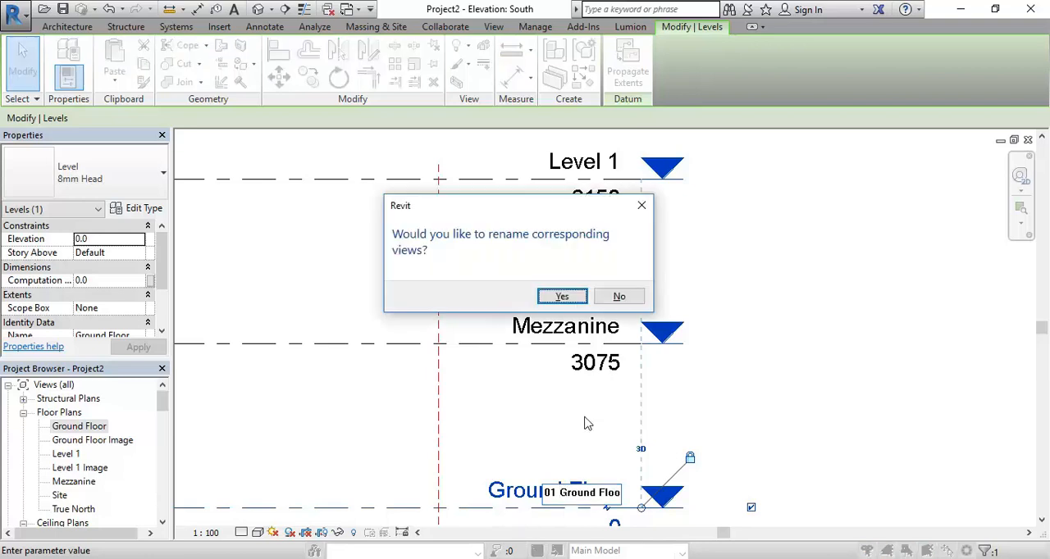
left_click(562, 297)
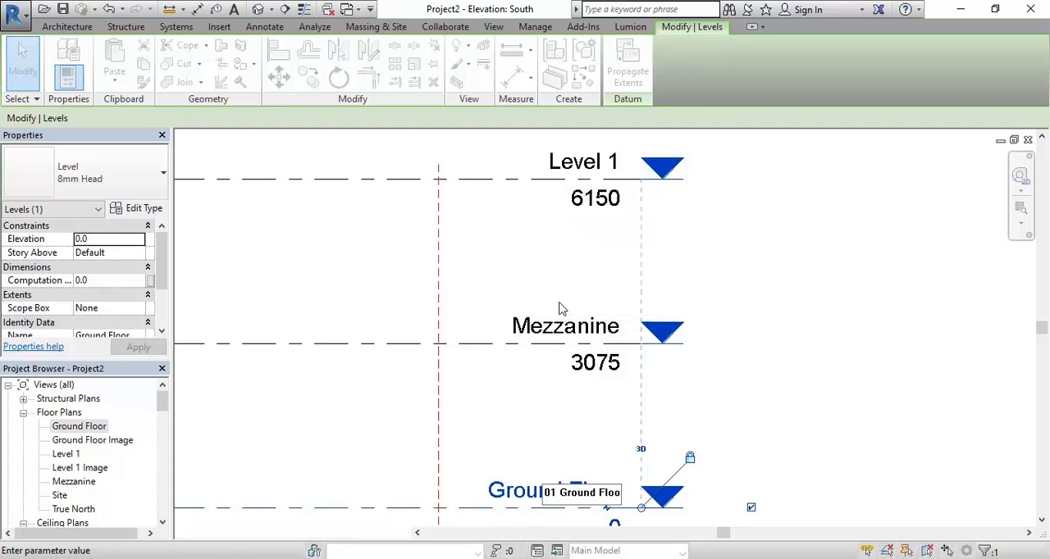
Switch to Windows Photo Viewer, examine the elevations and section on Mudgee Library Plans & elev_Page_5.jpg, and return to Revit
left_click(89, 427)
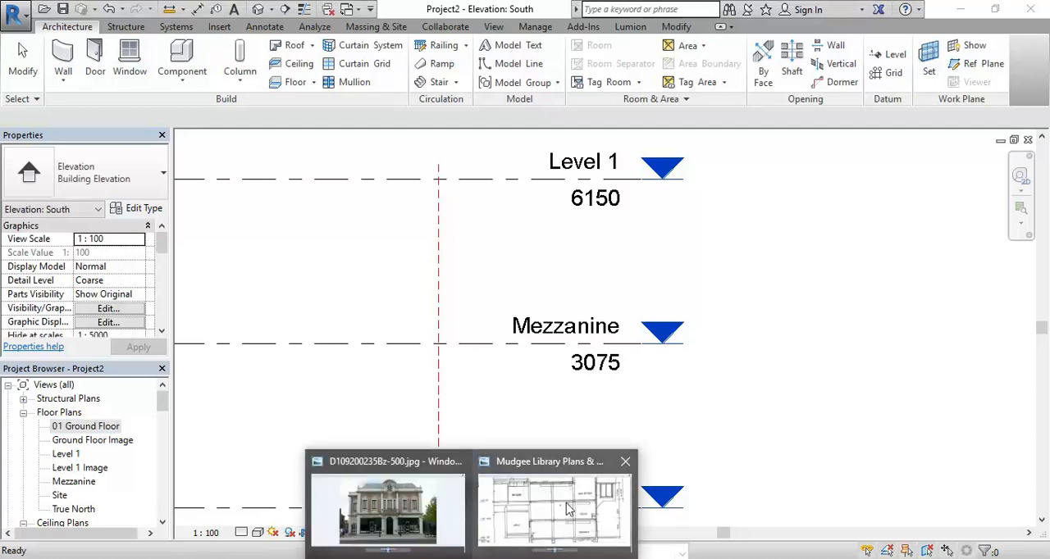
left_click(570, 509)
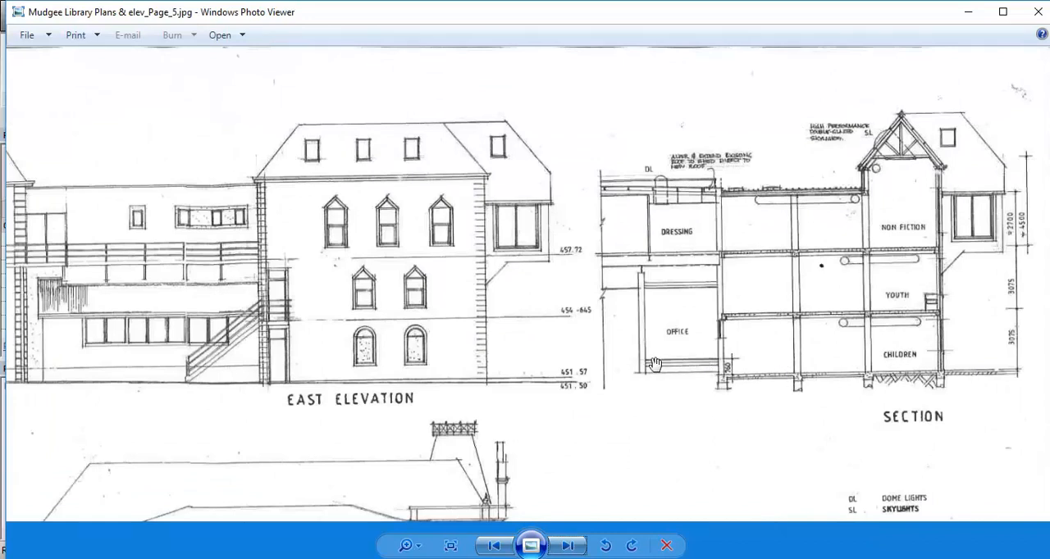
left_click_drag(632, 396, 890, 246)
scroll(801, 236, "down", 2)
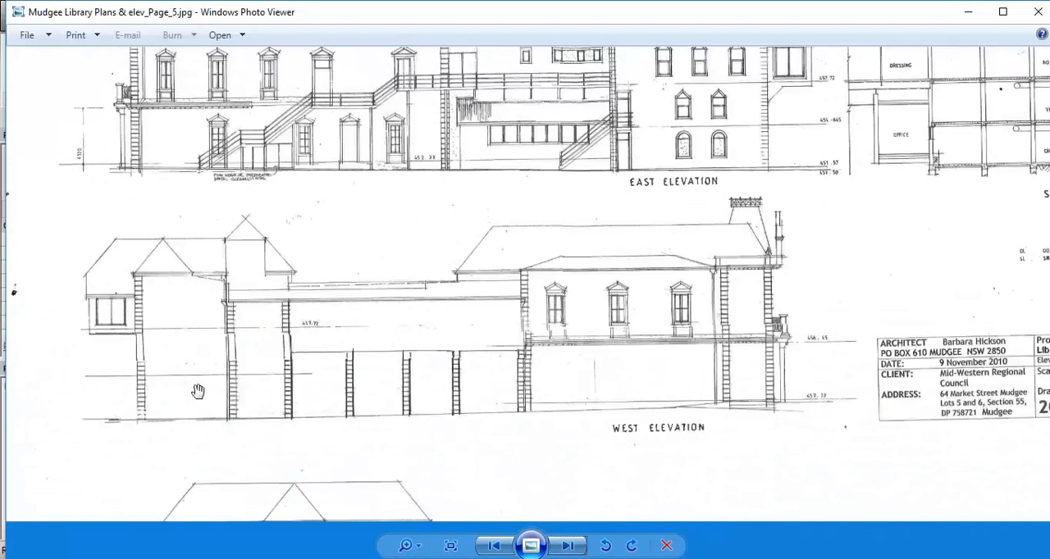
left_click_drag(767, 373, 494, 482)
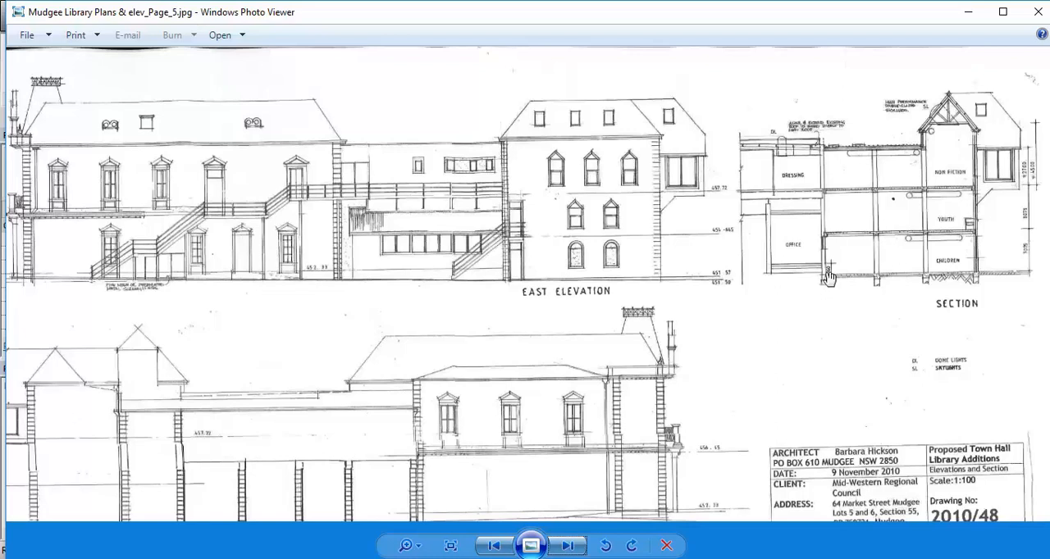
left_click(968, 12)
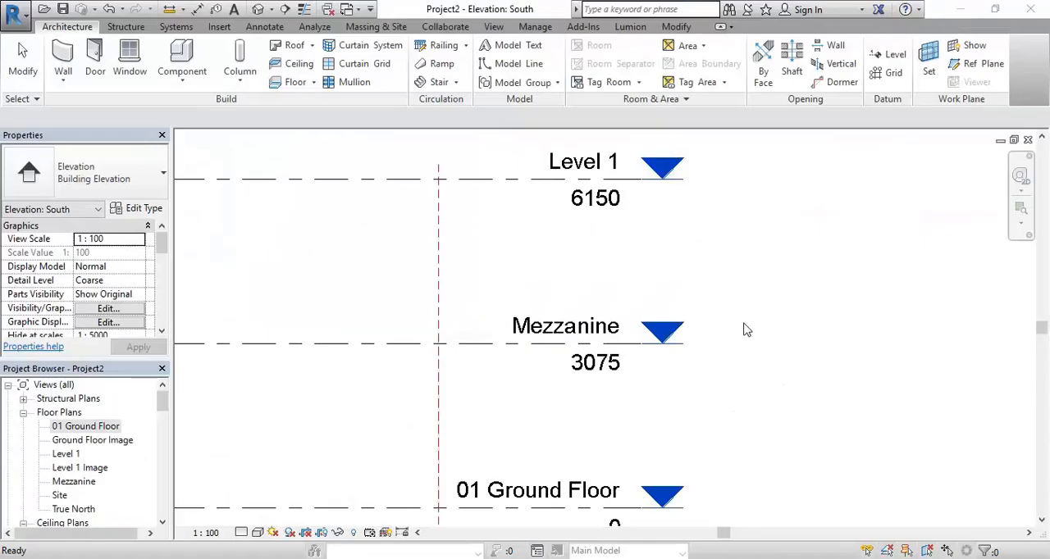
View the 01 Ground Floor floor plan and close it to return to the South elevation
double_click(78, 429)
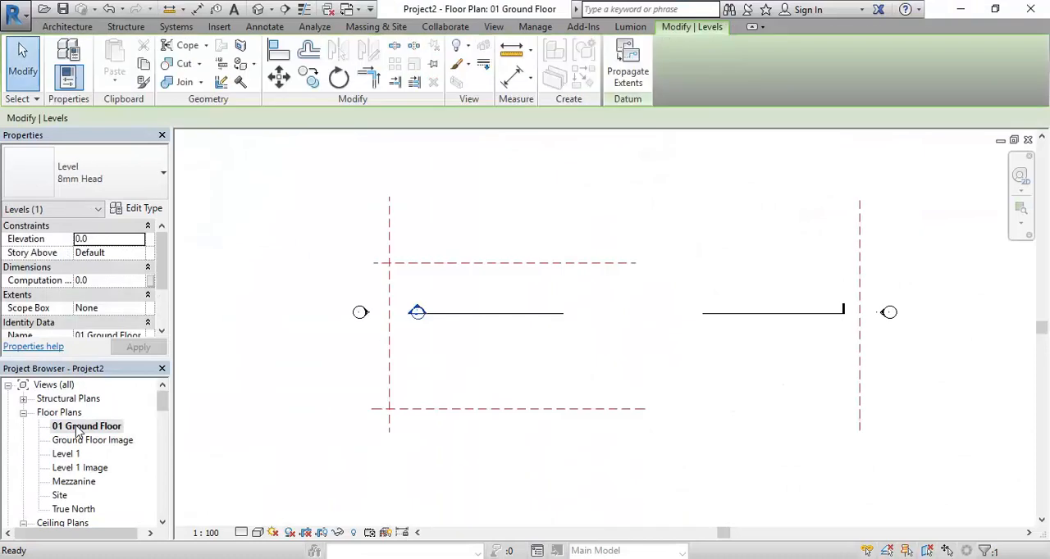
left_click(75, 443)
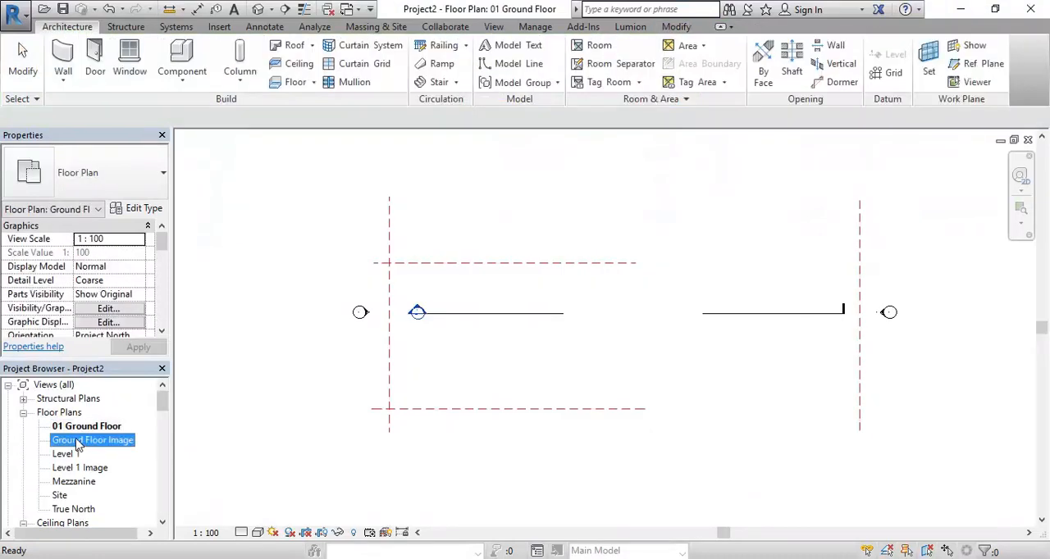
left_click(72, 430)
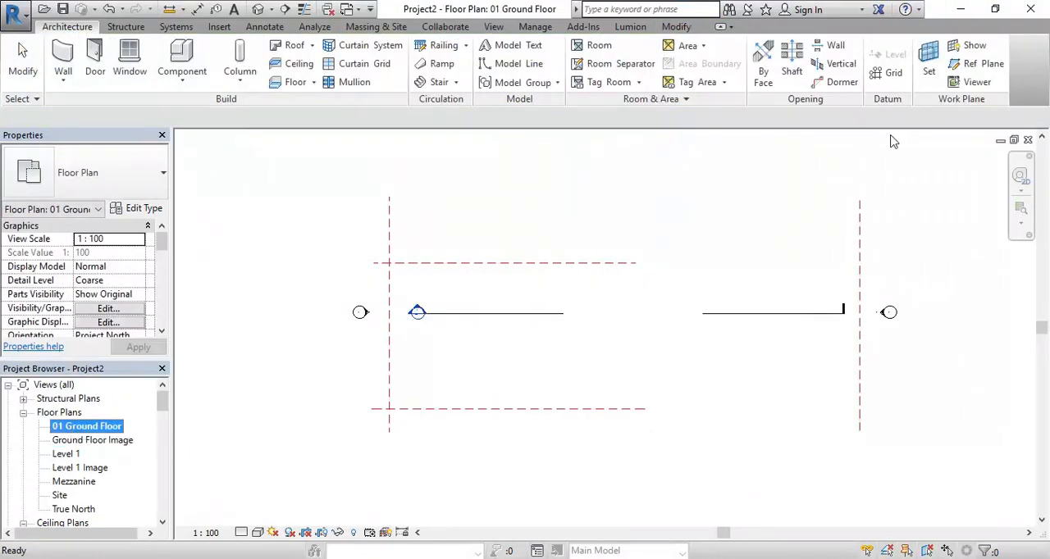
left_click(1028, 140)
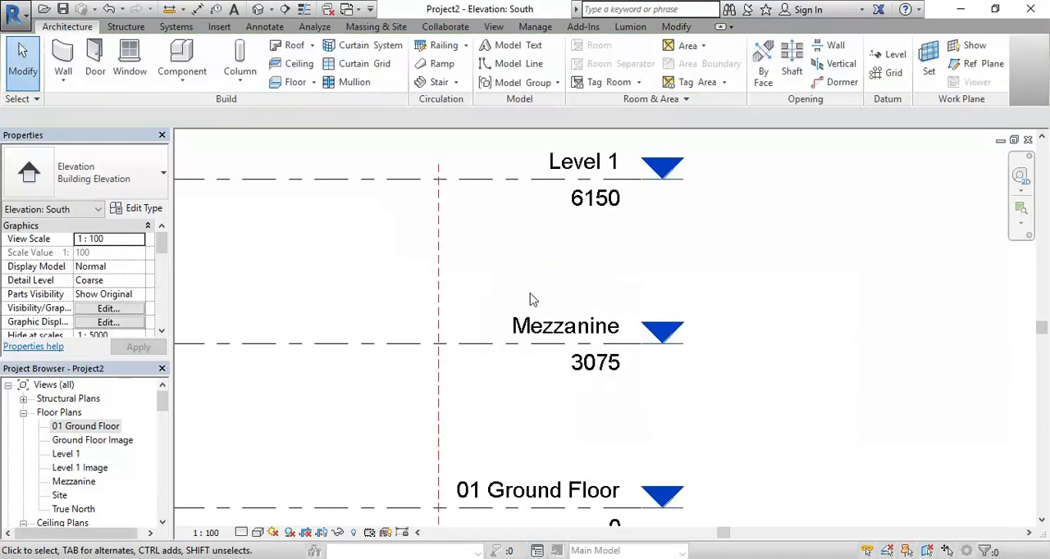
left_click(76, 427)
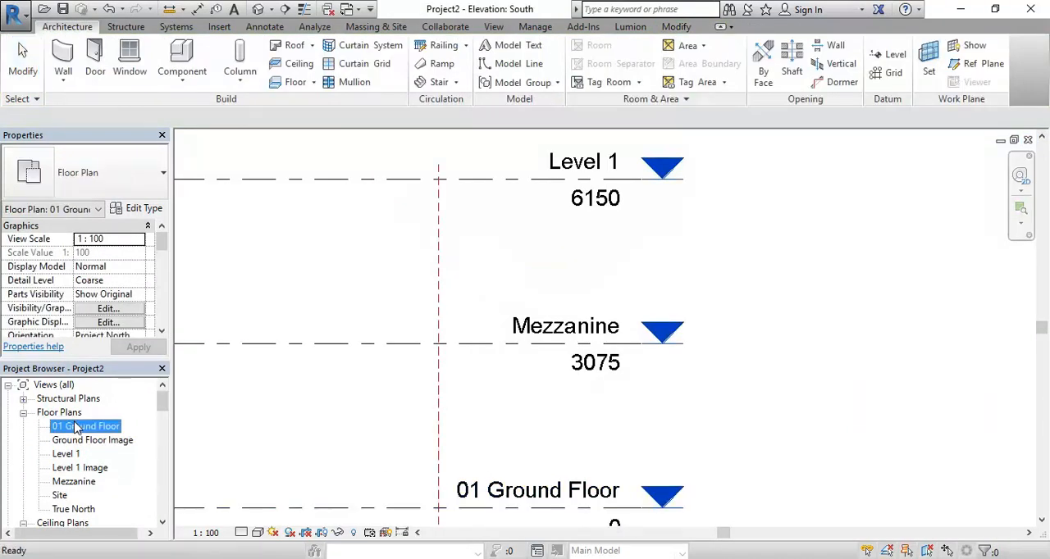
Rename the Ground Floor Image floor plan view as 01 Ground Floor Image
left_click(81, 442)
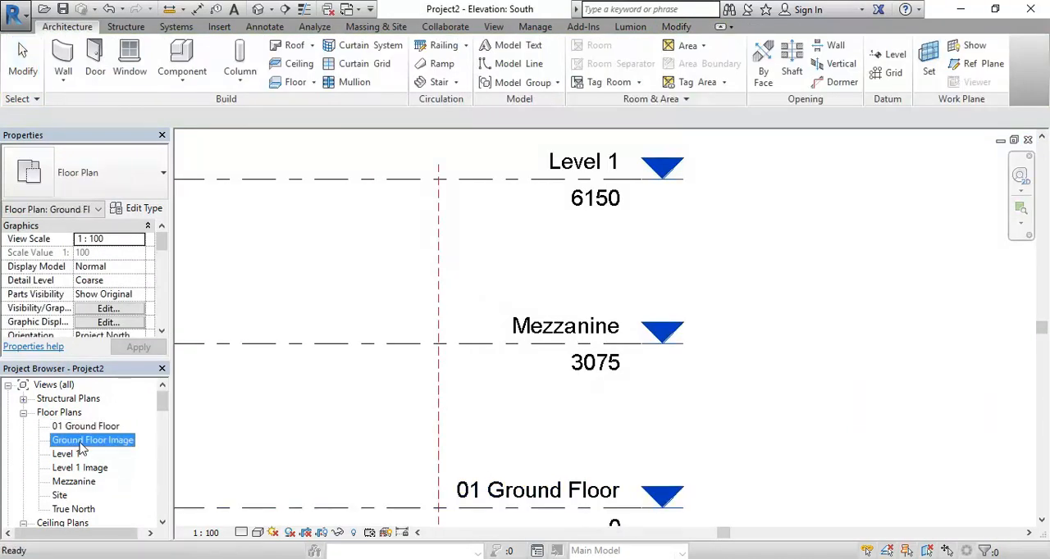
right_click(82, 447)
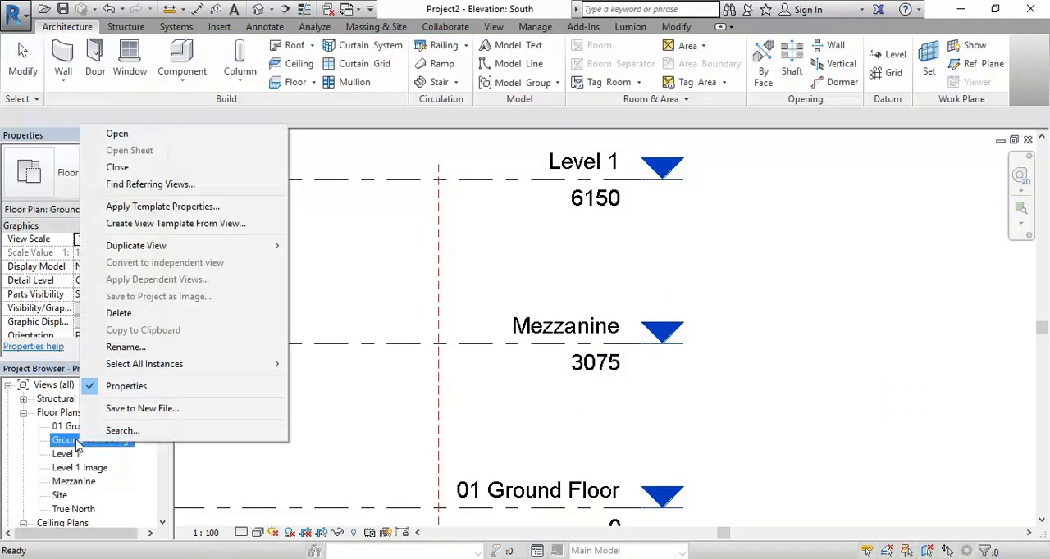
left_click(125, 347)
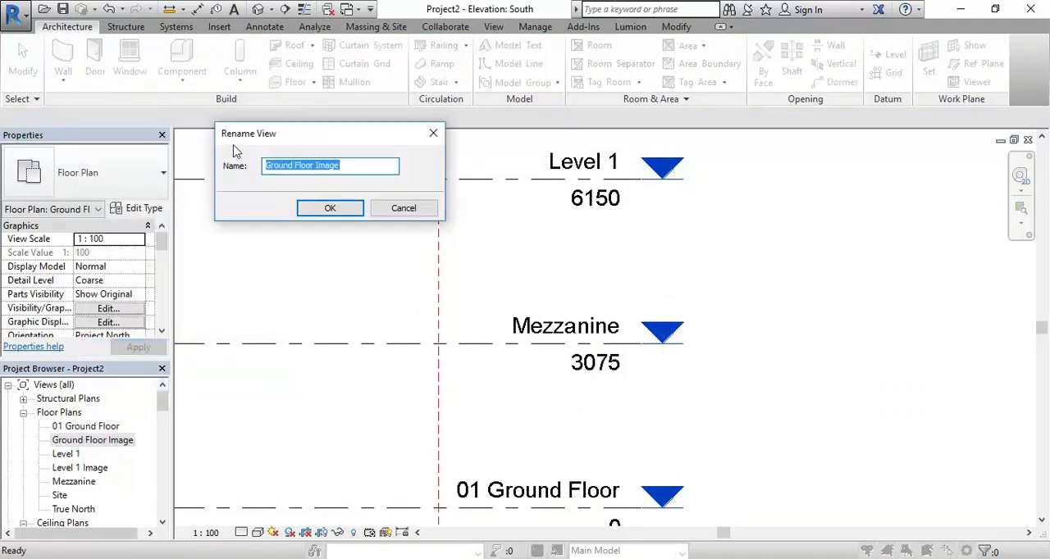
left_click(266, 165)
type("01")
key("Return")
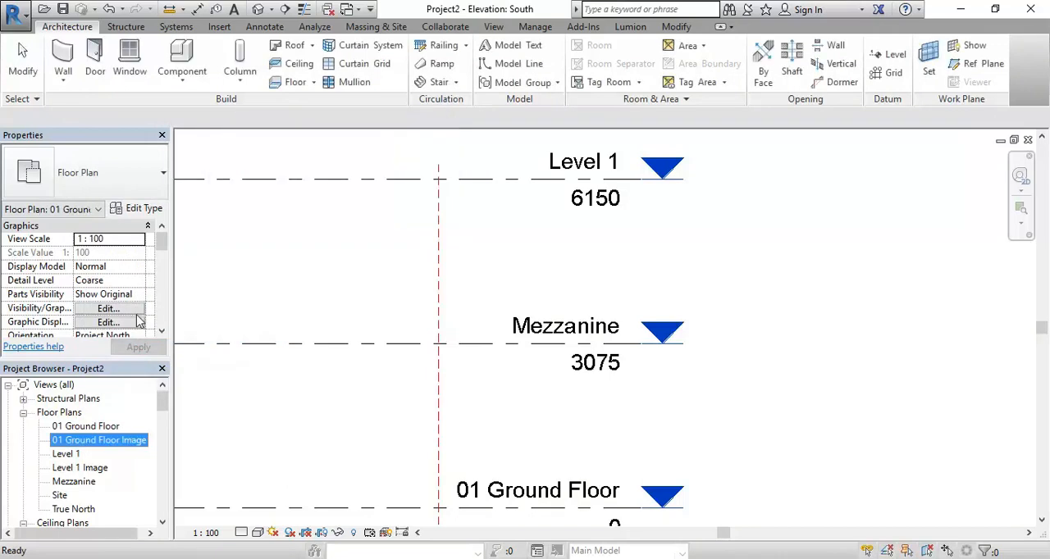
Rename the Level 1 floor plan view as 03 Level 1, including its corresponding level and views
left_click(69, 457)
right_click(70, 459)
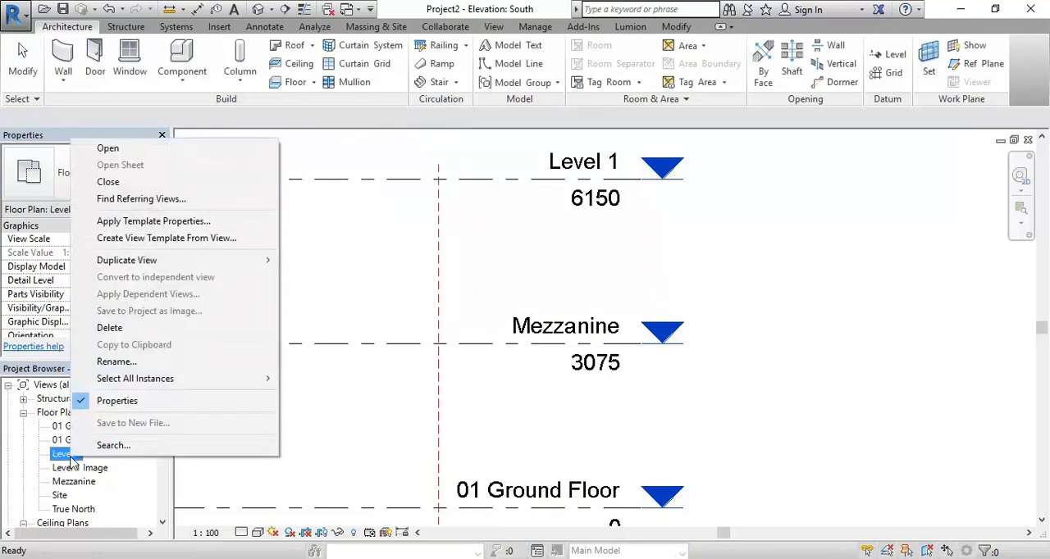
left_click(131, 358)
left_click(264, 166)
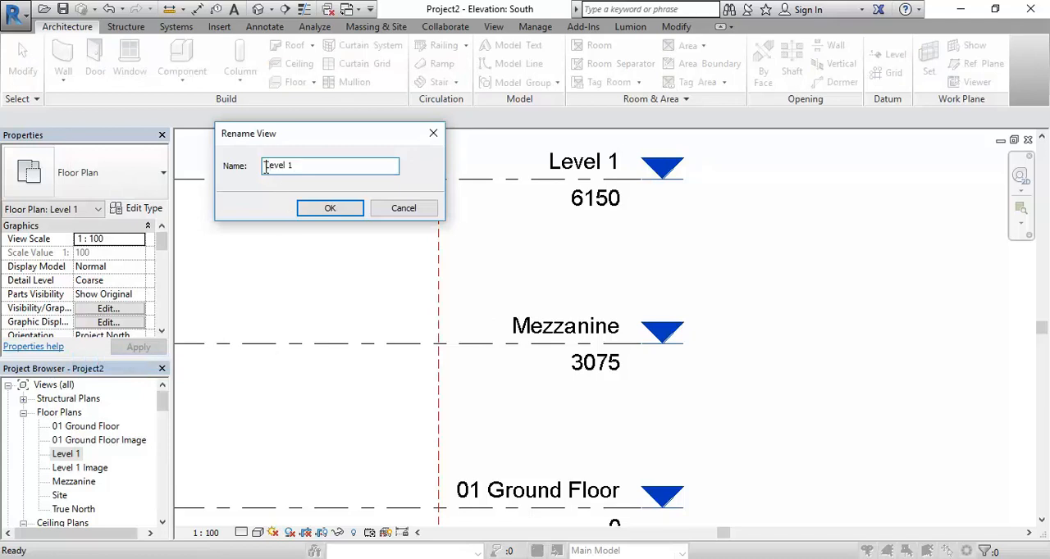
type("03")
key("Return")
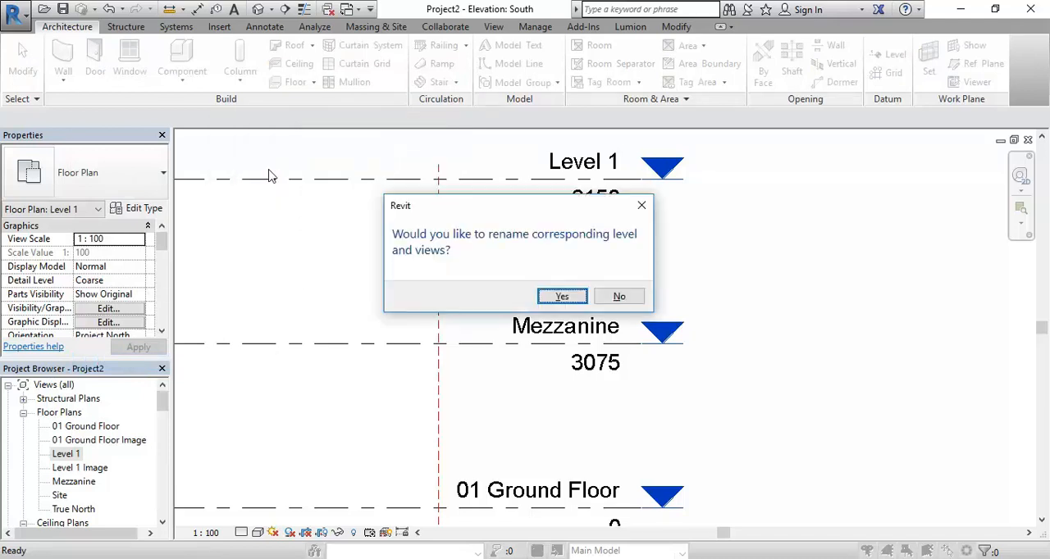
left_click(563, 298)
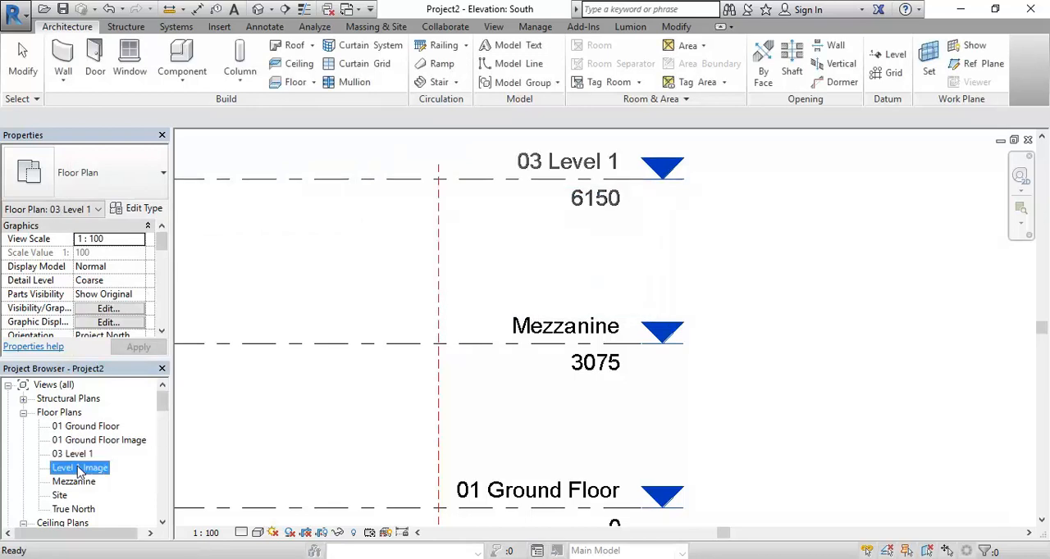
Rename the Level 1 Image floor plan view as 03 Level 1 Image
right_click(80, 468)
left_click(118, 368)
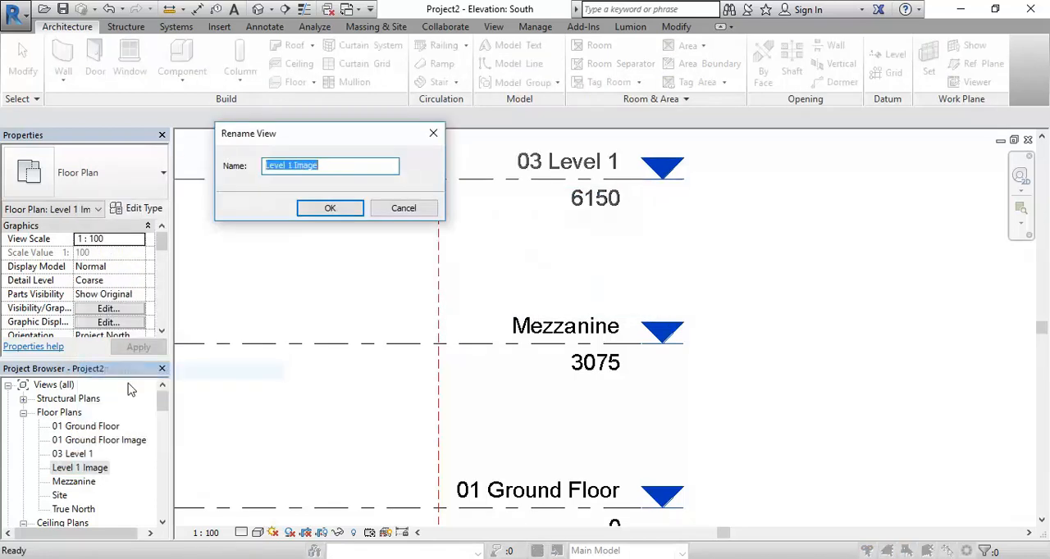
left_click(265, 166)
type("03")
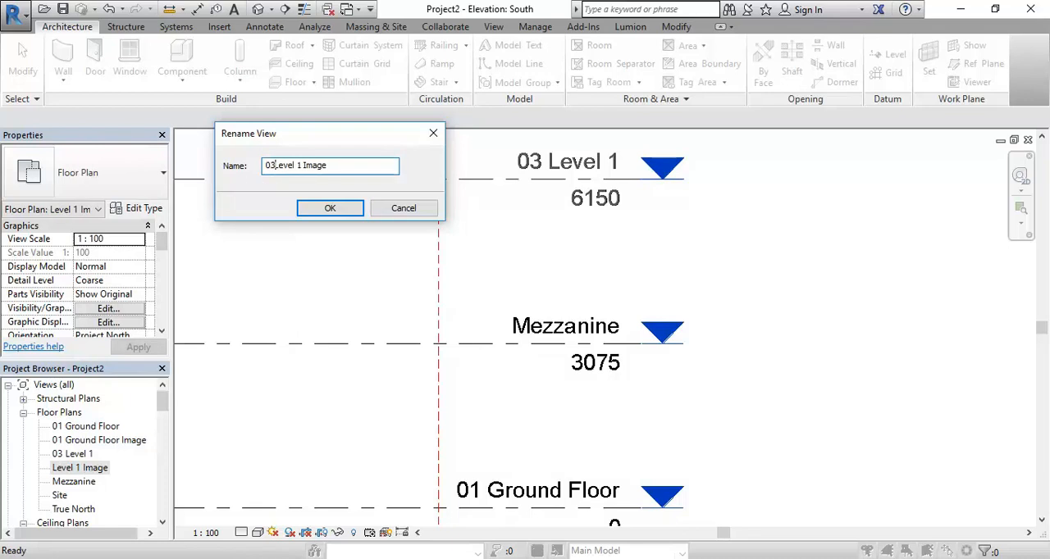
key("Return")
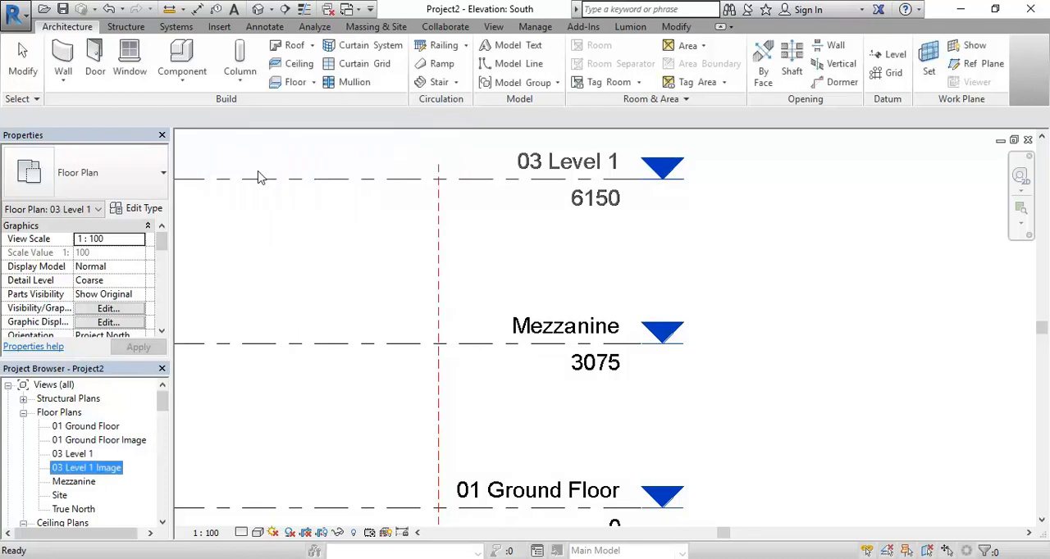
Rename the Mezzanine floor plan view as 02 Mezzanine, including its corresponding level and views
right_click(72, 481)
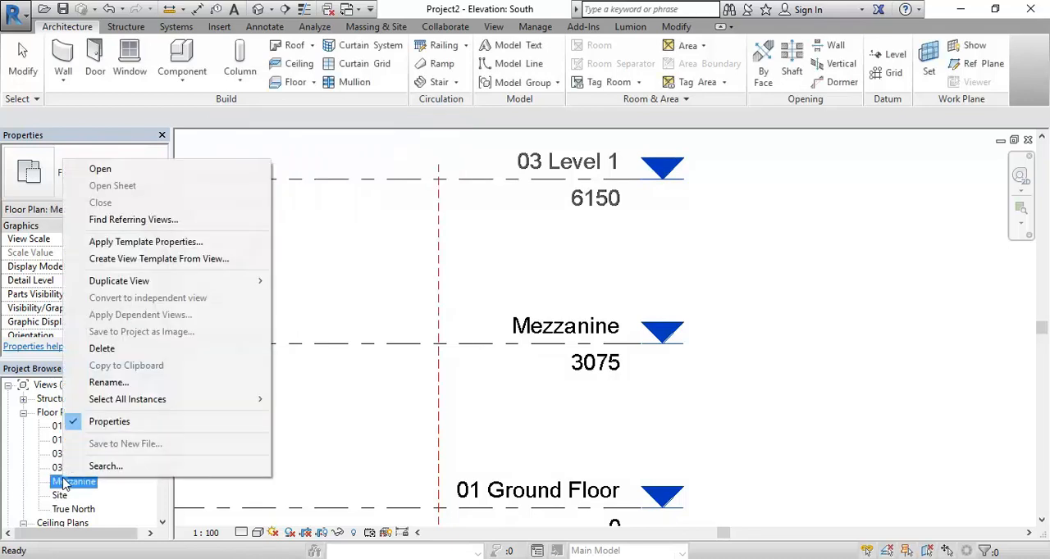
left_click(136, 382)
left_click(264, 165)
type("03")
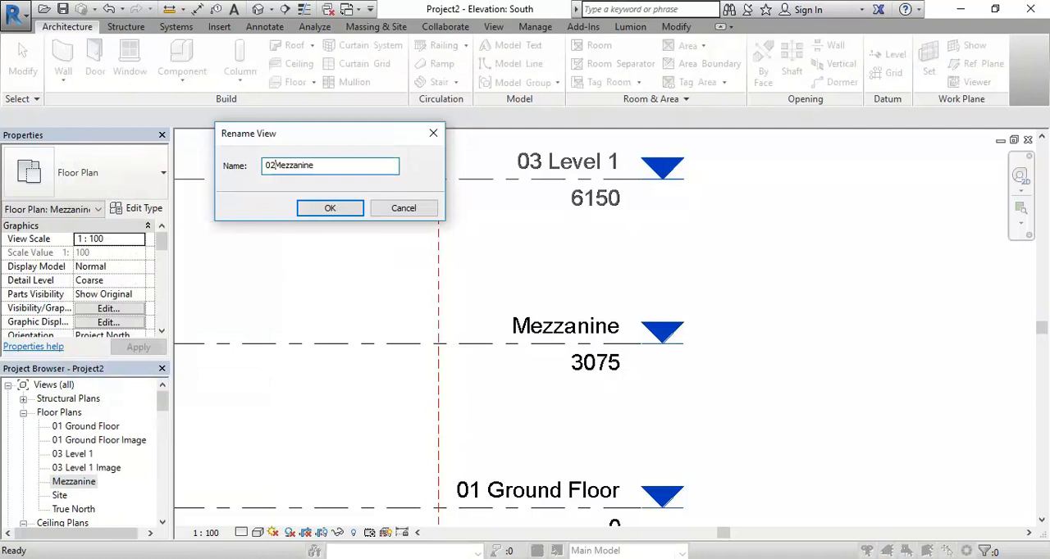
key("Return")
left_click(562, 297)
Duplicate the 02 Mezzanine floor plan view and rename the copy as 02 Mezzanine Image
double_click(82, 455)
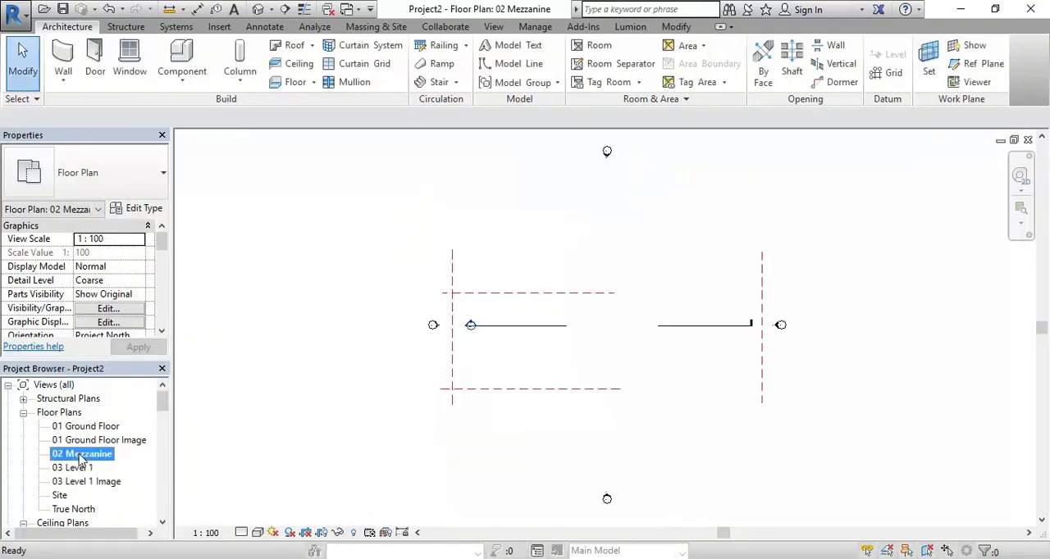
right_click(79, 462)
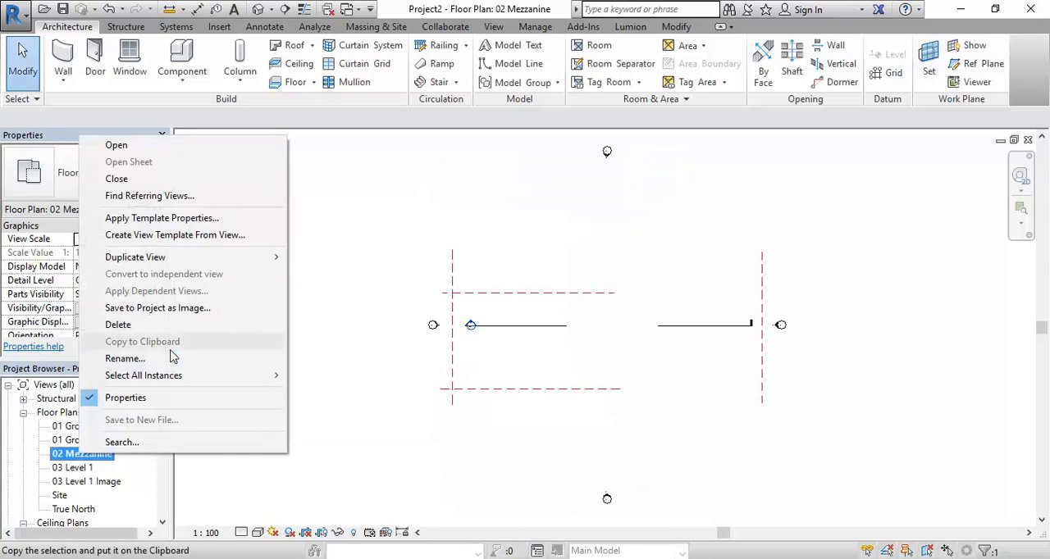
mouse_move(162, 257)
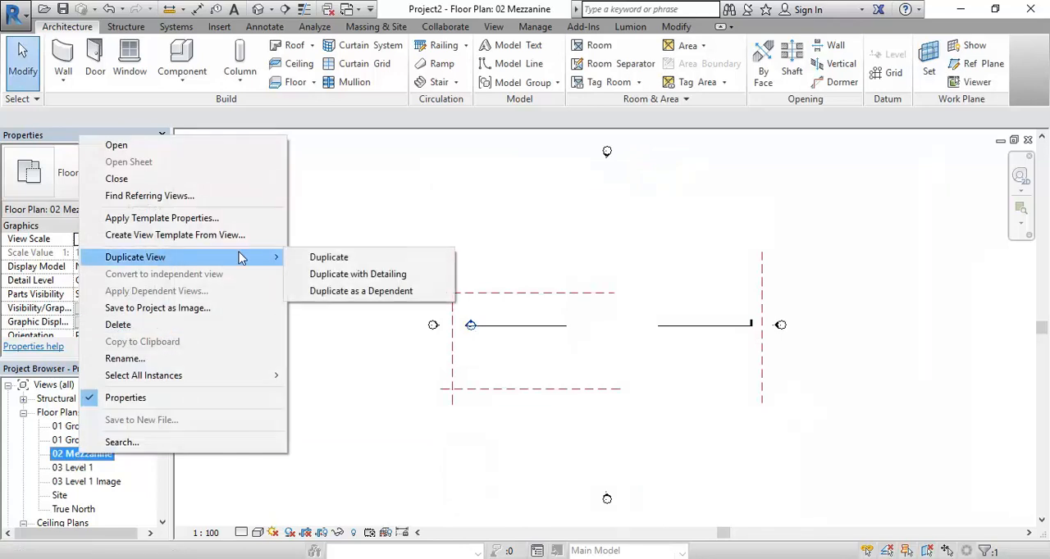
left_click(320, 256)
right_click(105, 470)
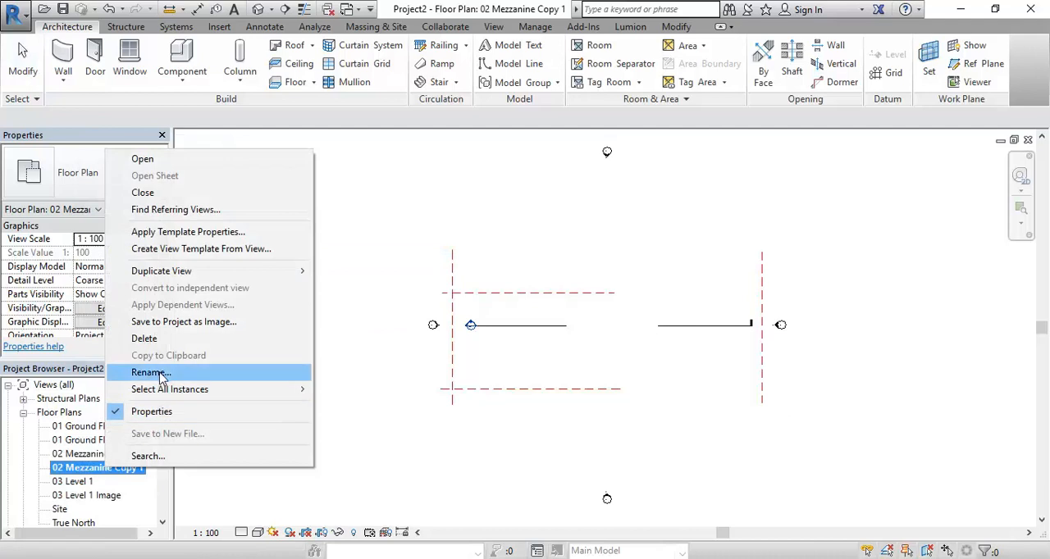
left_click(162, 374)
left_click_drag(318, 166, 377, 165)
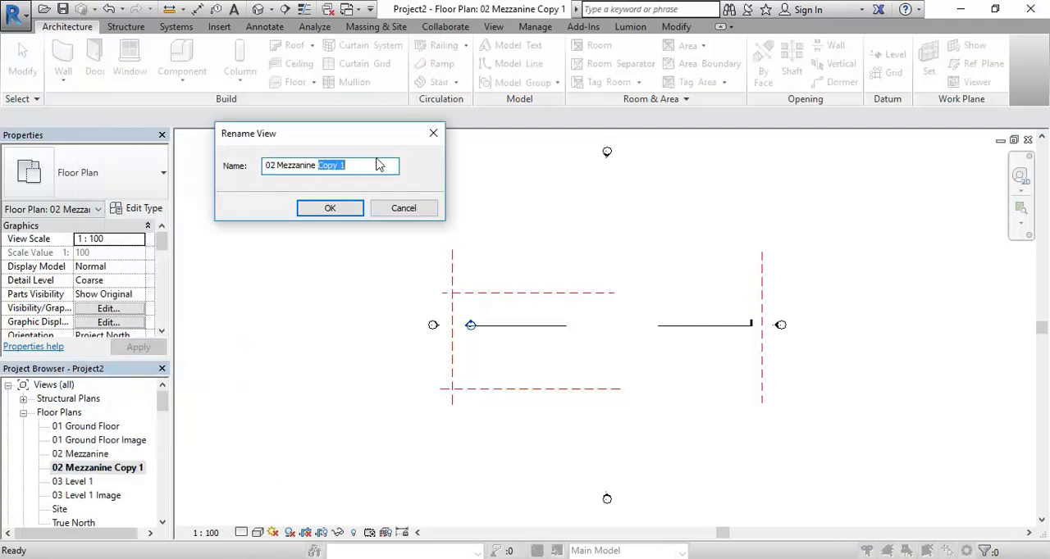
type("Image")
left_click(310, 215)
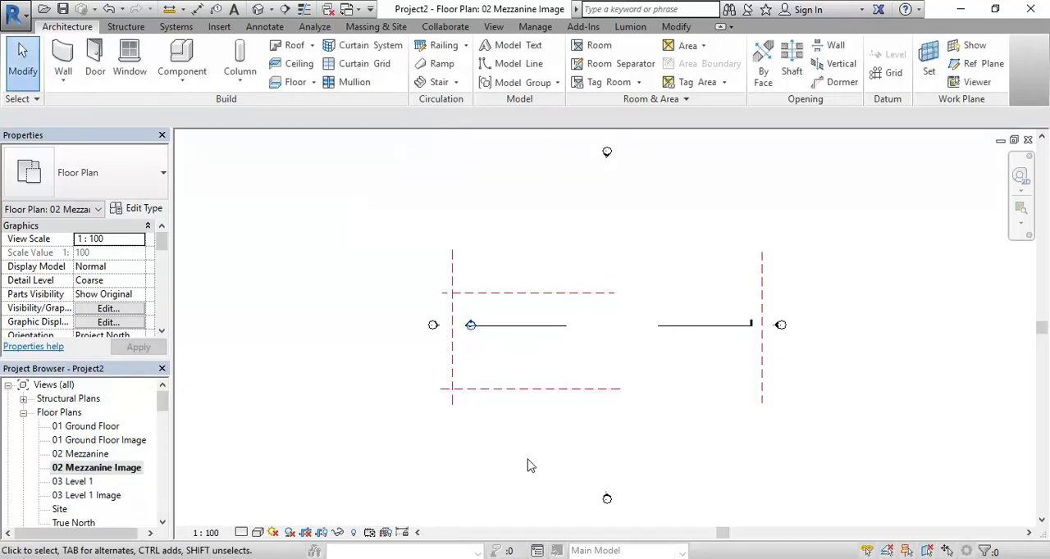
Import the image Mudgee Library Plans & elev_Page_3.jpg and place it amid the reference planes in the 02 Mezzanine Image view
left_click(212, 28)
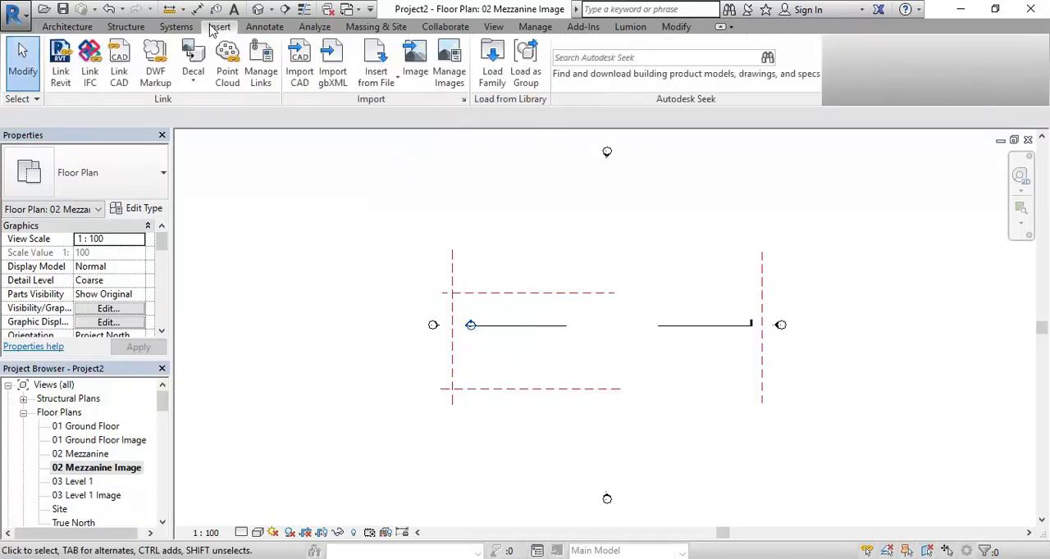
left_click(414, 60)
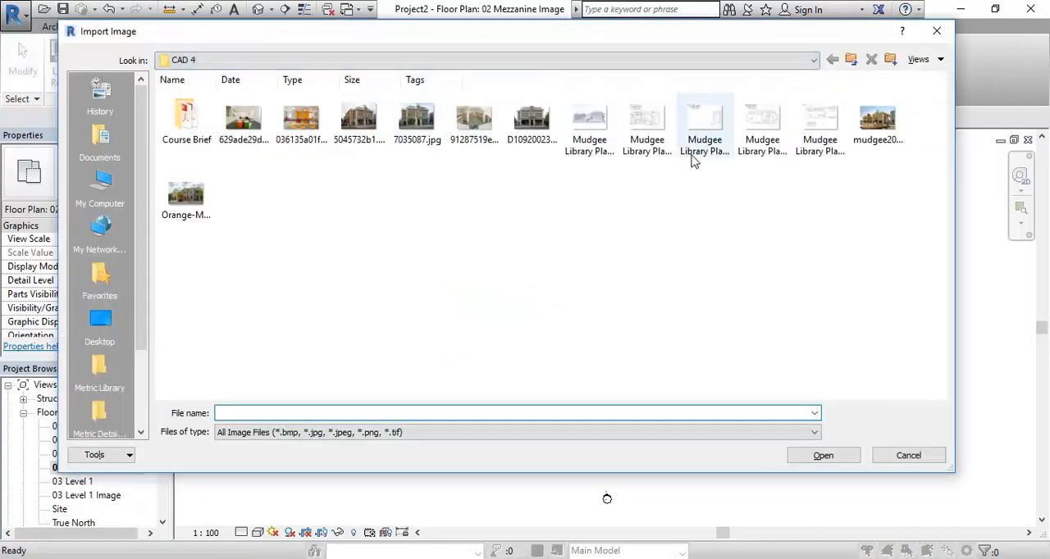
left_click(708, 132)
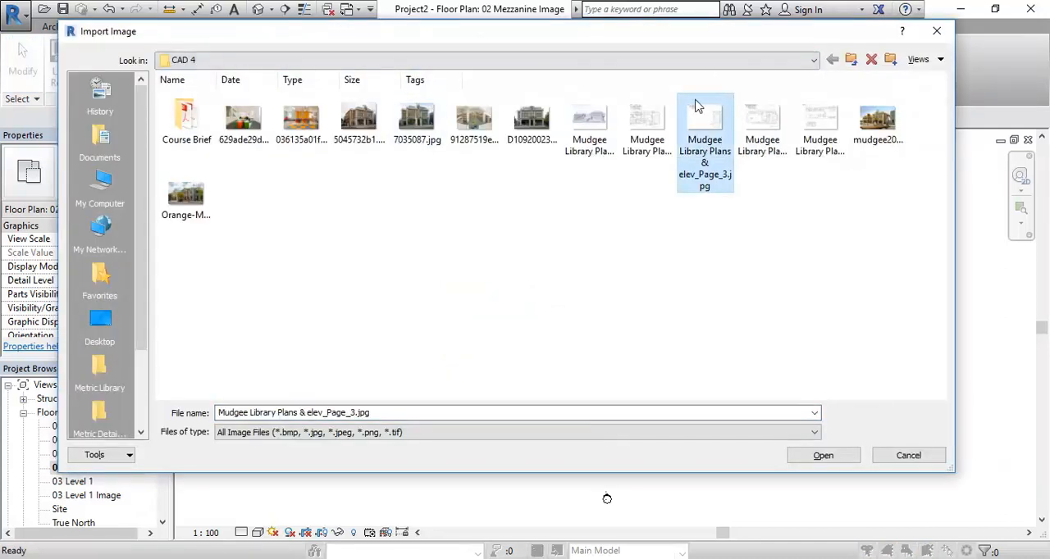
double_click(708, 123)
left_click(598, 351)
Scale the mezzanine plan image so the lower 2550 dimension beside the east wall measures 2550 mm
scroll(598, 350, "down", 5)
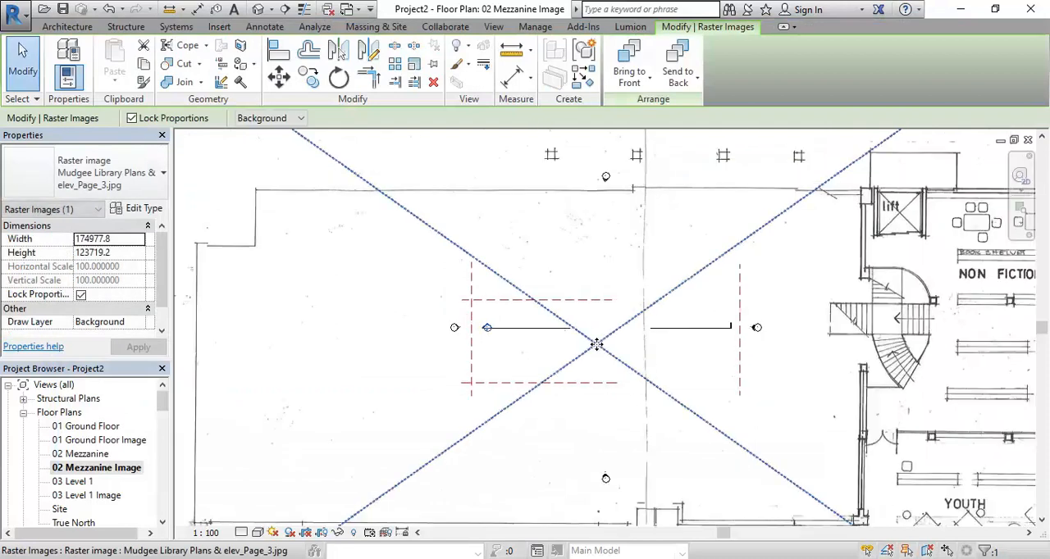
scroll(515, 283, "up", 2)
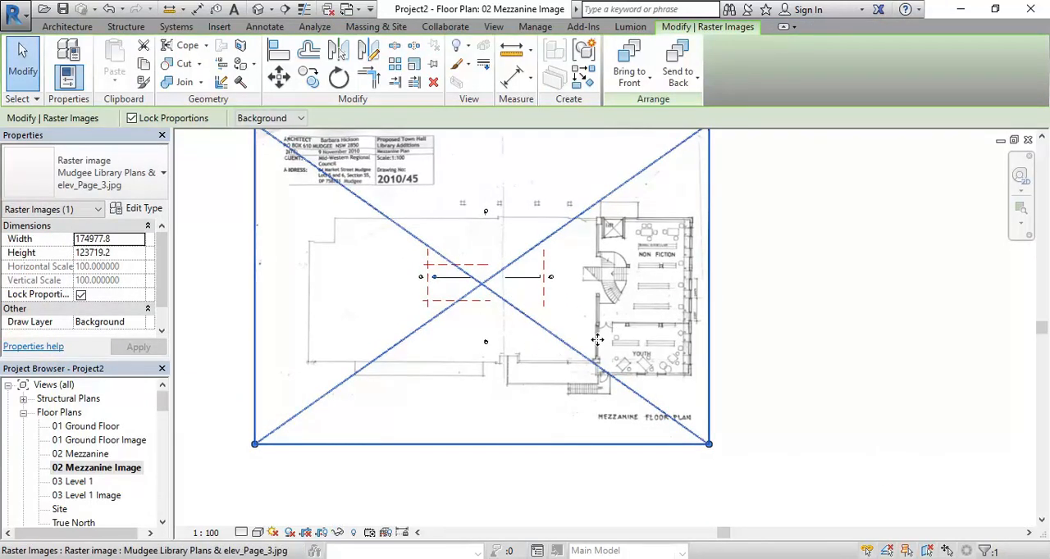
scroll(598, 348, "up", 5)
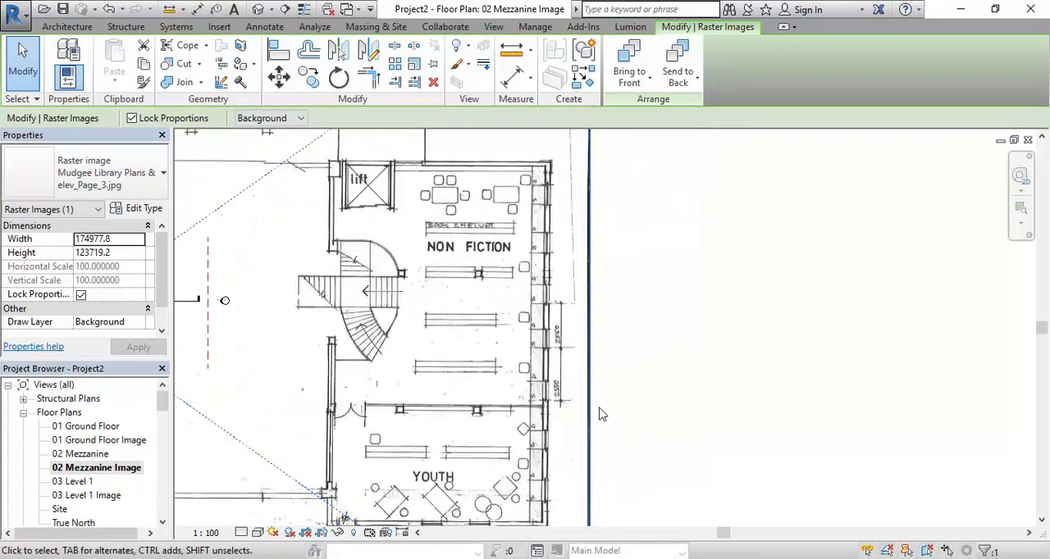
scroll(599, 414, "up", 5)
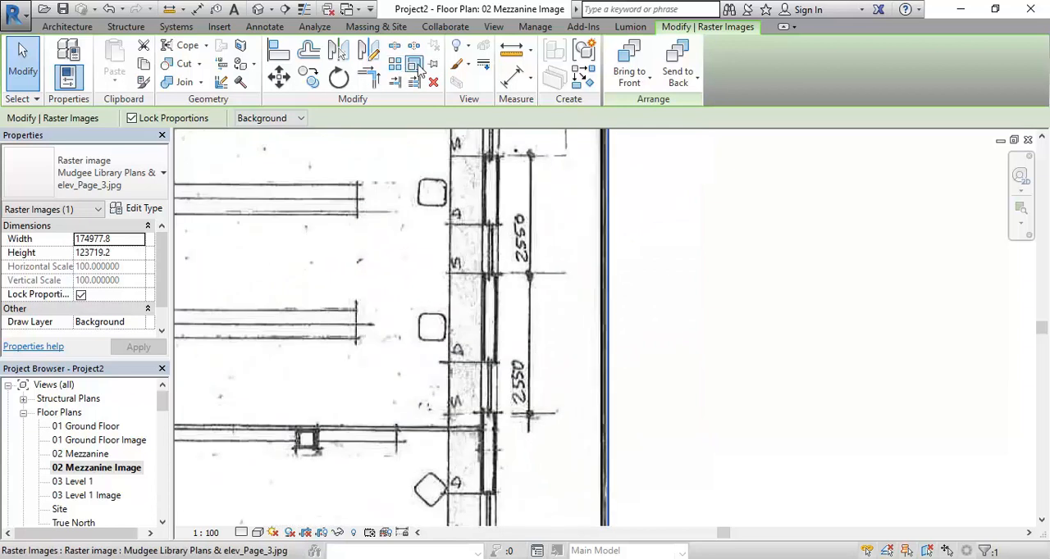
left_click(415, 65)
scroll(495, 304, "up", 2)
left_click(548, 473)
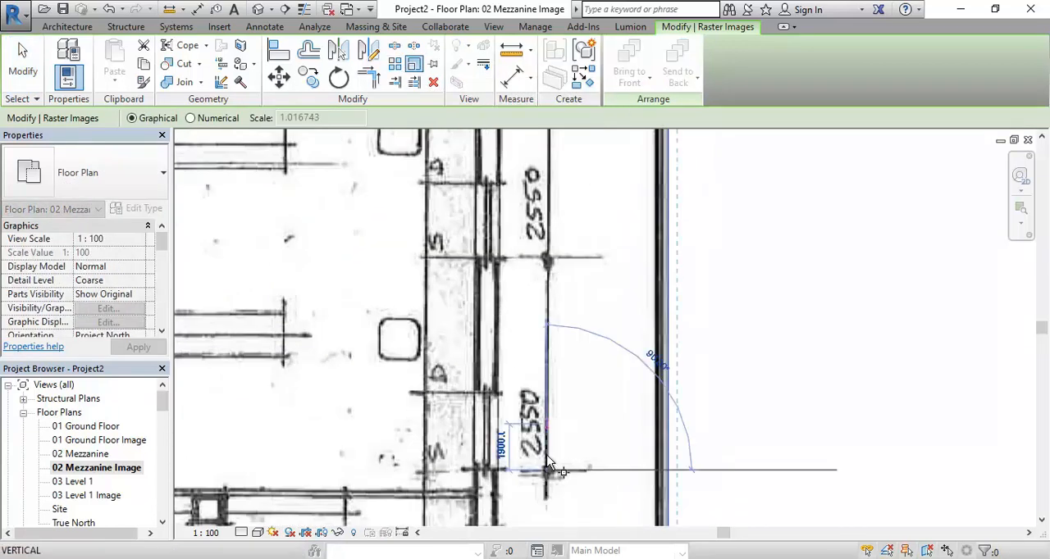
left_click(549, 260)
type("2550")
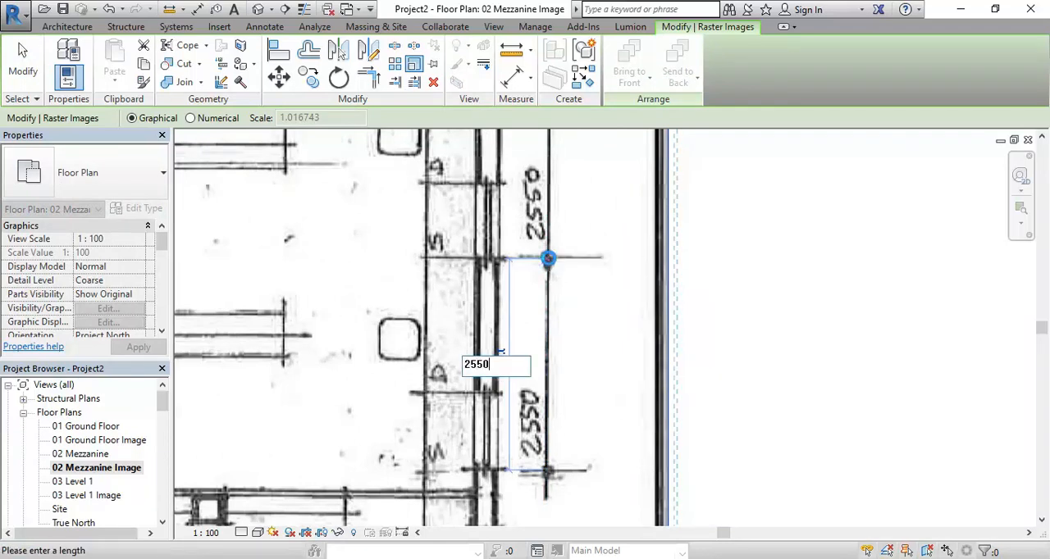
key("Return")
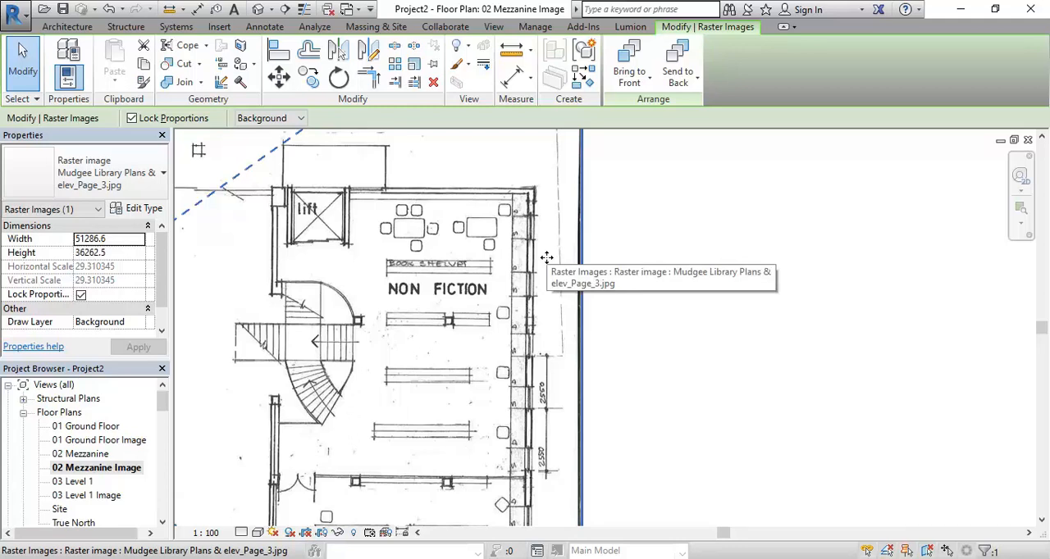
Move the scaled mezzanine image so the building's east wall lines up with the eastern vertical reference plane
scroll(547, 258, "down", 5)
mouse_move(547, 258)
middle_mouse_down()
mouse_move(673, 321)
mouse_move(704, 319)
middle_mouse_up()
middle_click_drag(496, 354, 700, 356)
scroll(700, 356, "down", 1)
left_click_drag(706, 358, 451, 298)
middle_click_drag(407, 300, 469, 332)
scroll(471, 328, "up", 3)
left_click_drag(521, 330, 432, 331)
middle_click_drag(754, 375, 676, 350)
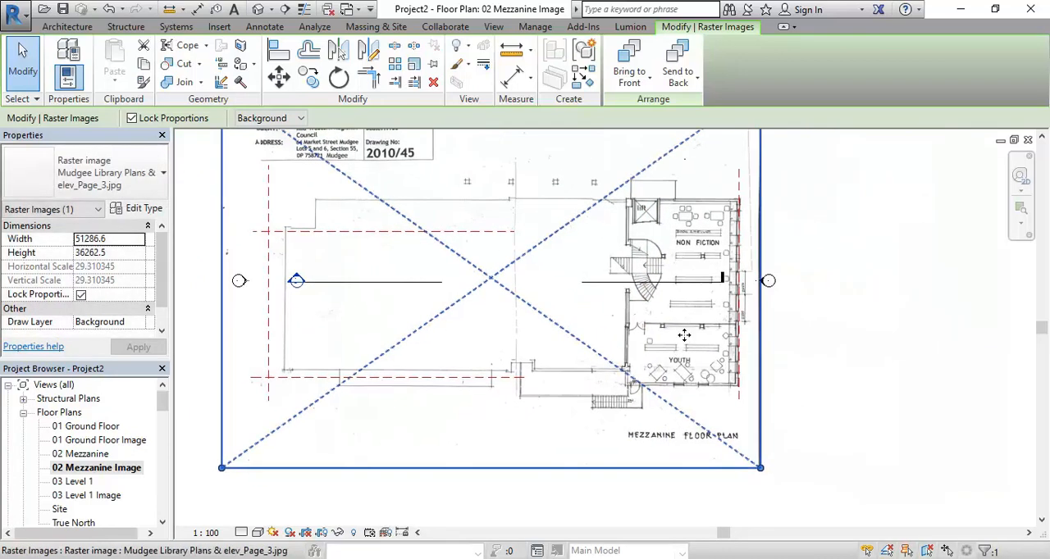
scroll(715, 352, "up", 4)
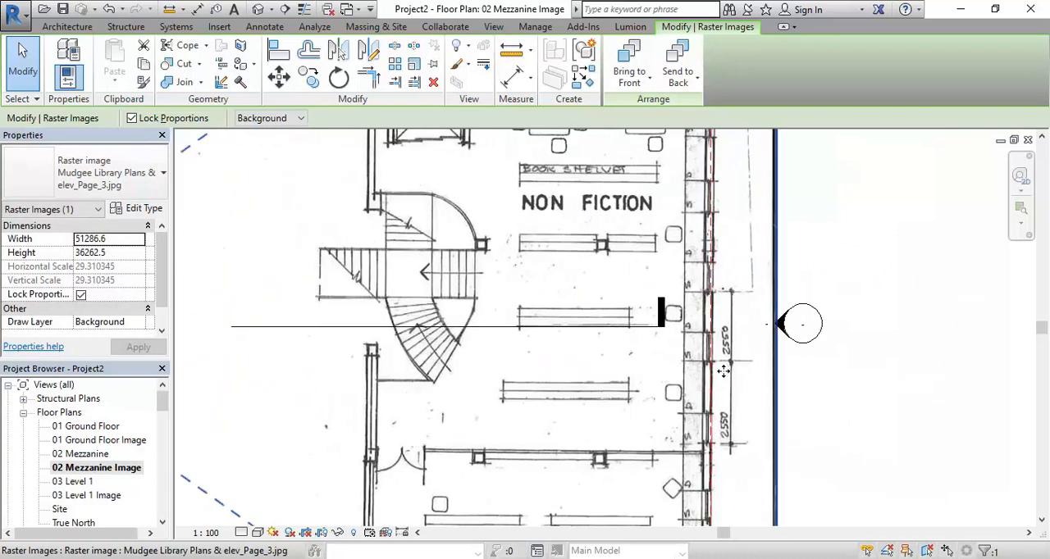
scroll(715, 365, "down", 5)
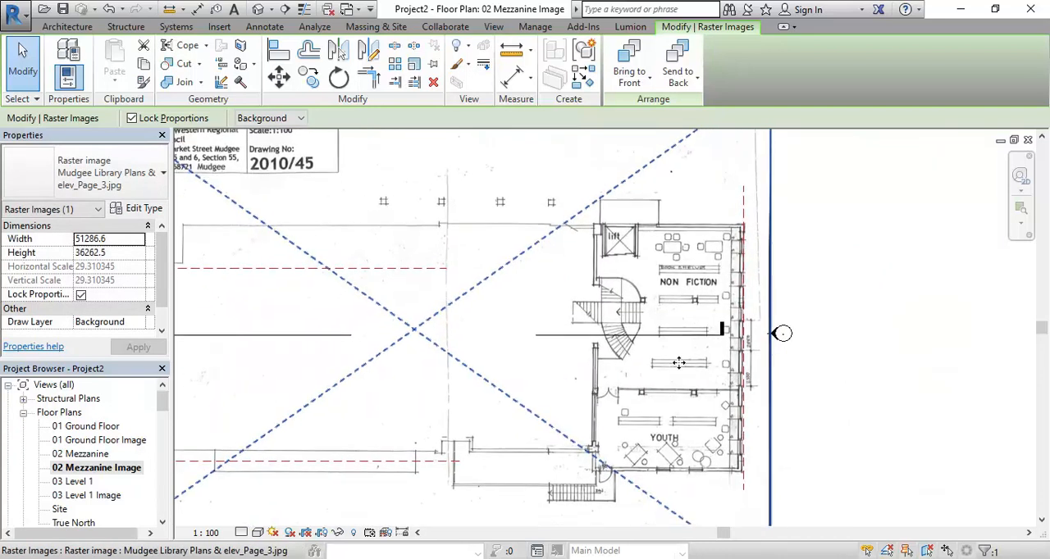
scroll(711, 281, "up", 2)
scroll(630, 381, "down", 1)
middle_click_drag(638, 386, 694, 385)
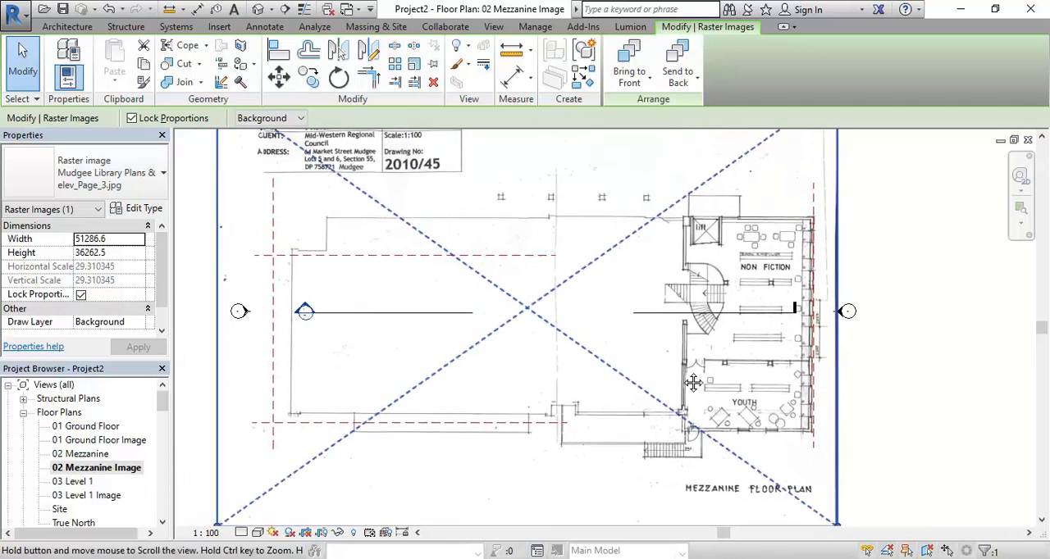
left_click(864, 348)
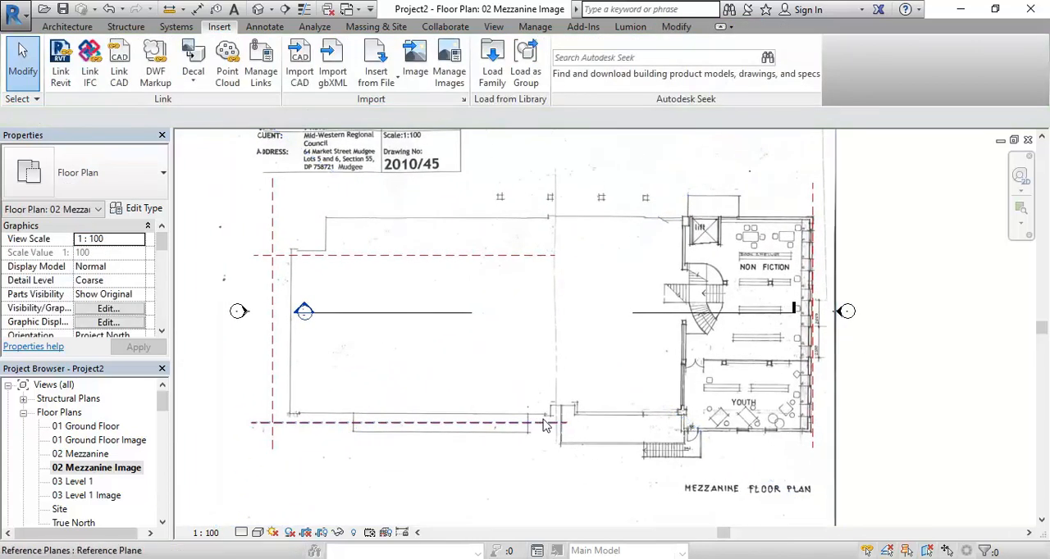
Extend the eastern ends of both horizontal reference planes past the east edge of the mezzanine plan image
left_click(530, 424)
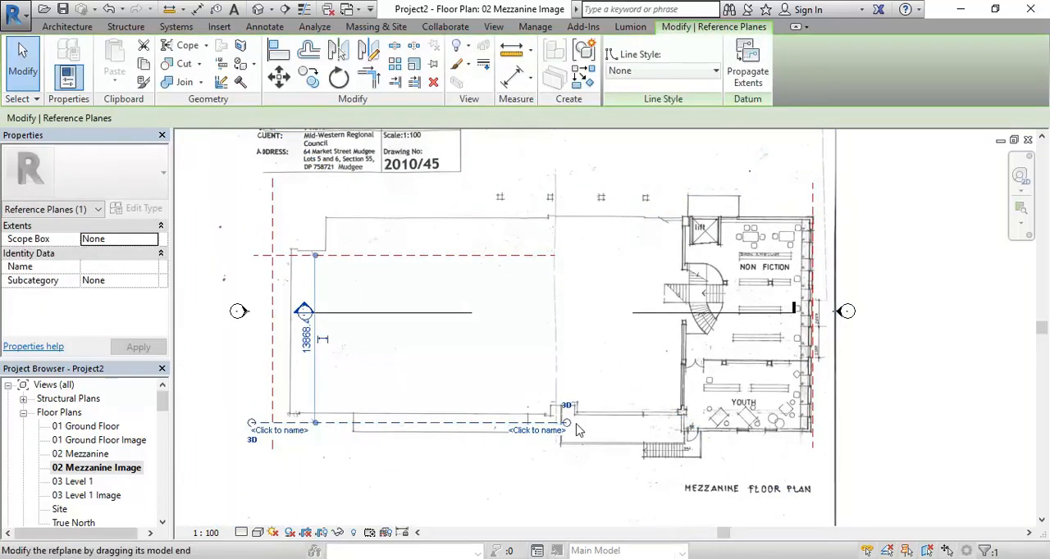
left_click_drag(566, 424, 886, 438)
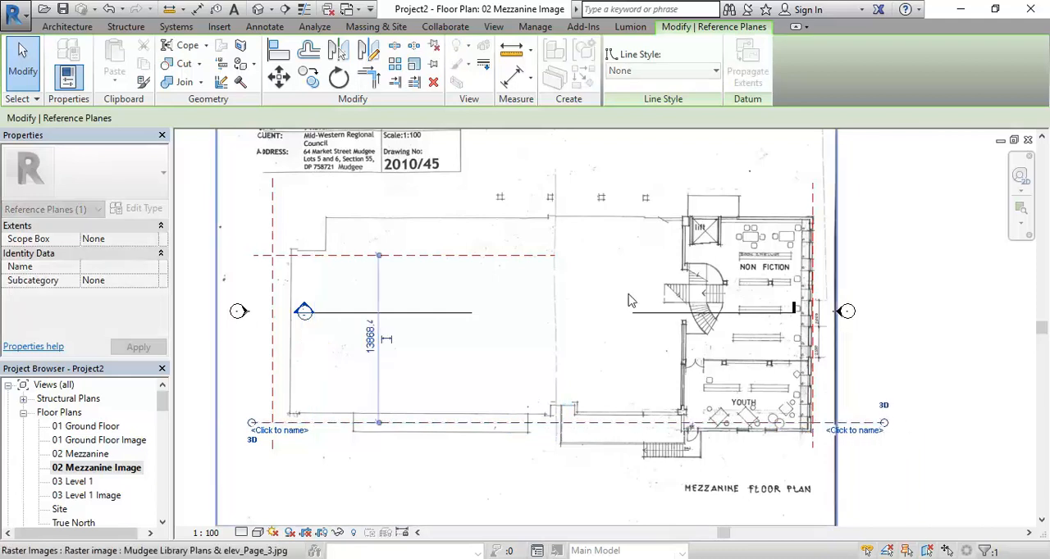
left_click(501, 256)
left_click_drag(557, 259, 884, 256)
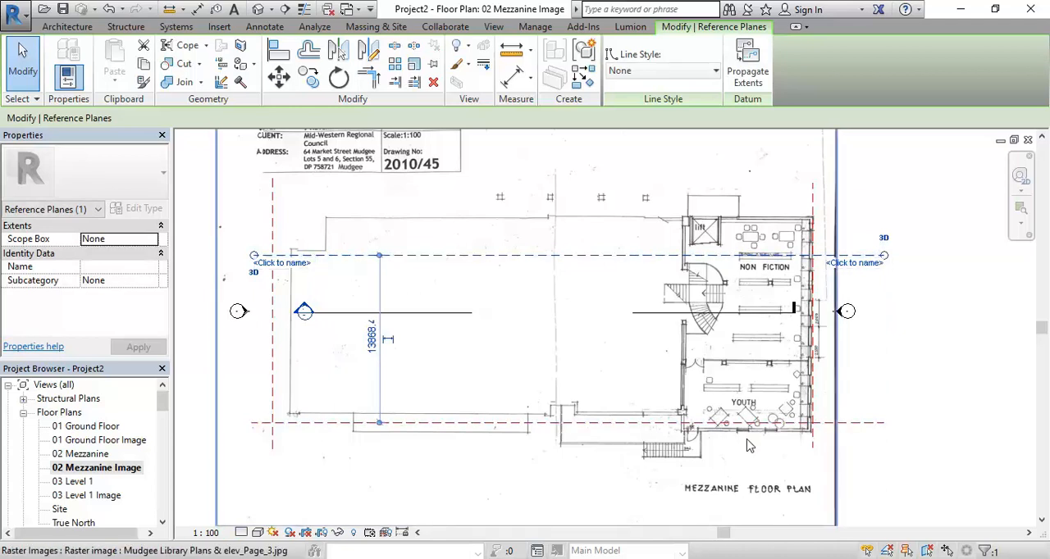
Move the mezzanine image so the building's southwest corner meets the intersection of the western and southern reference planes
scroll(761, 434, "up", 5)
scroll(781, 428, "down", 5)
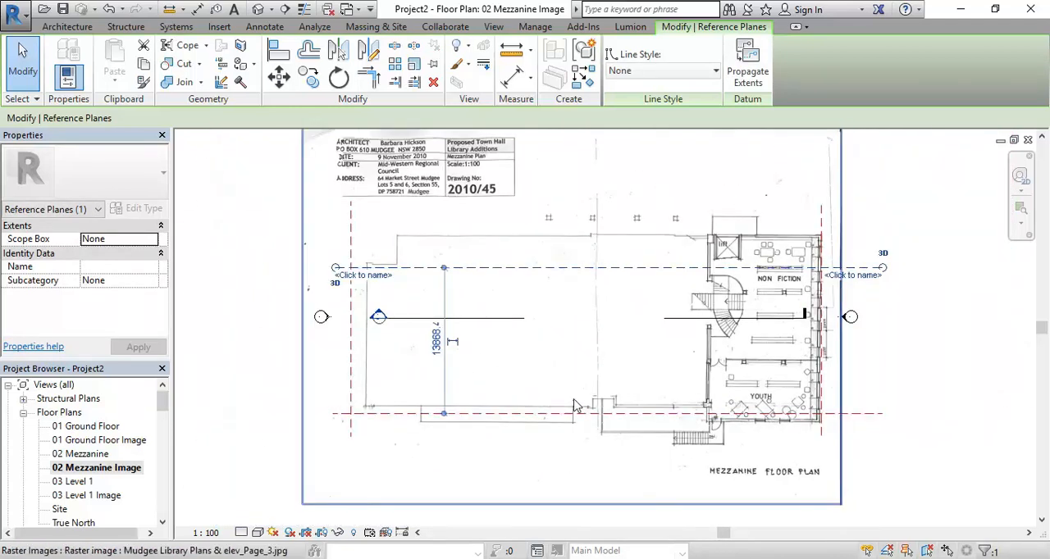
middle_click_drag(381, 356, 390, 366)
scroll(389, 366, "up", 5)
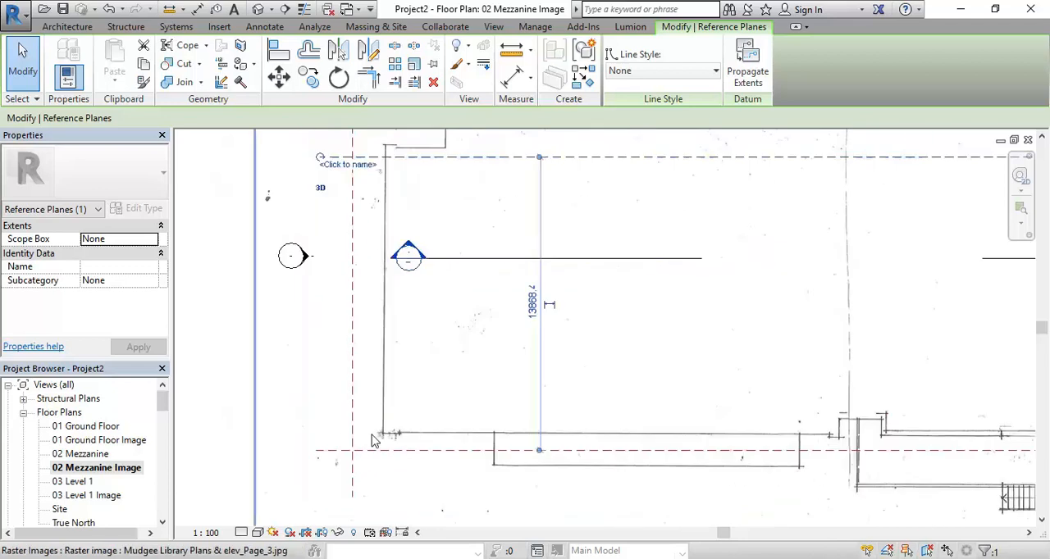
left_click(324, 455)
left_click_drag(324, 453, 282, 479)
middle_click_drag(378, 480, 410, 416)
scroll(410, 416, "up", 4)
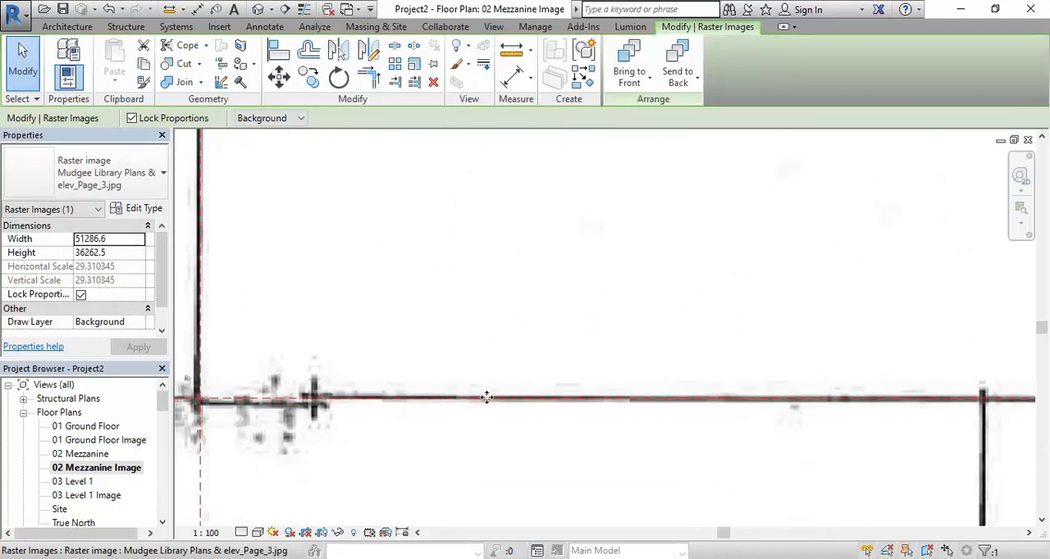
middle_click_drag(365, 386, 422, 418)
Examine how the mezzanine plan's outer walls align with the reference planes along the west side and around the Youth area
scroll(245, 335, "down", 3)
scroll(266, 275, "down", 2)
middle_click_drag(265, 273, 288, 426)
scroll(288, 426, "down", 1)
middle_click_drag(305, 212, 311, 311)
scroll(312, 312, "down", 1)
middle_click_drag(308, 158, 276, 320)
middle_click_drag(311, 229, 308, 318)
scroll(326, 314, "down", 2)
scroll(563, 378, "down", 2)
middle_click_drag(563, 378, 421, 313)
scroll(672, 392, "up", 3)
middle_click_drag(673, 389, 661, 361)
scroll(661, 361, "up", 1)
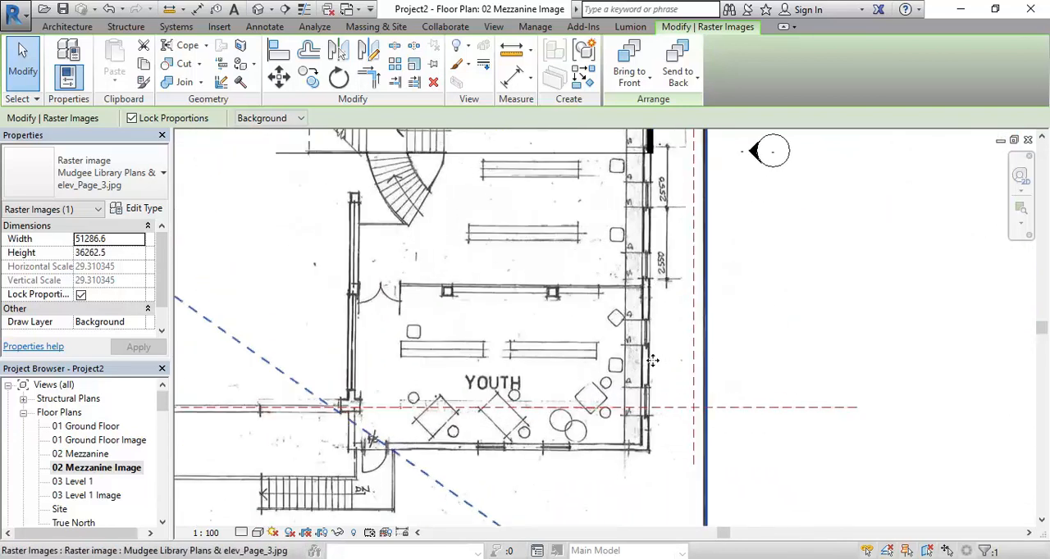
scroll(652, 361, "down", 5)
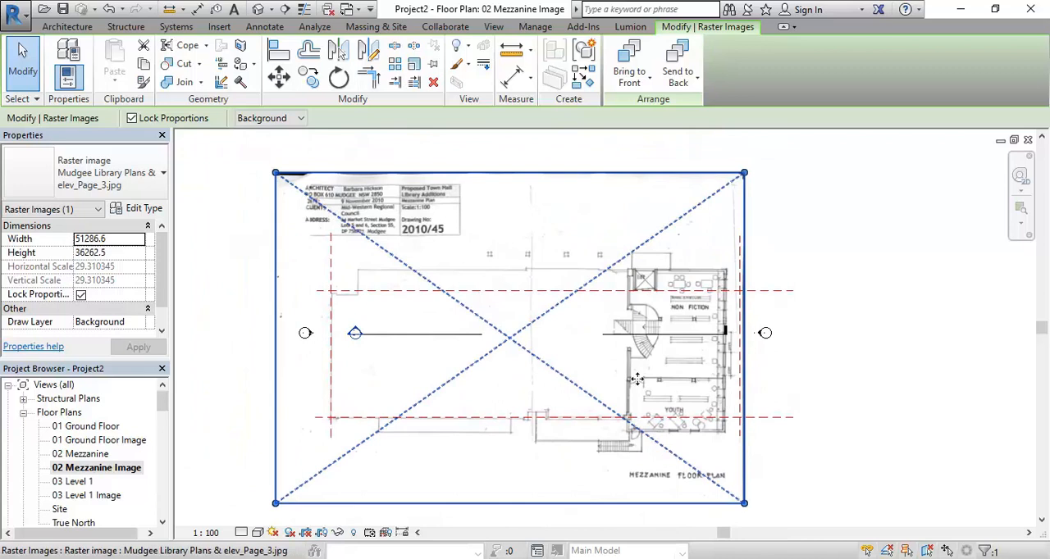
scroll(549, 347, "up", 1)
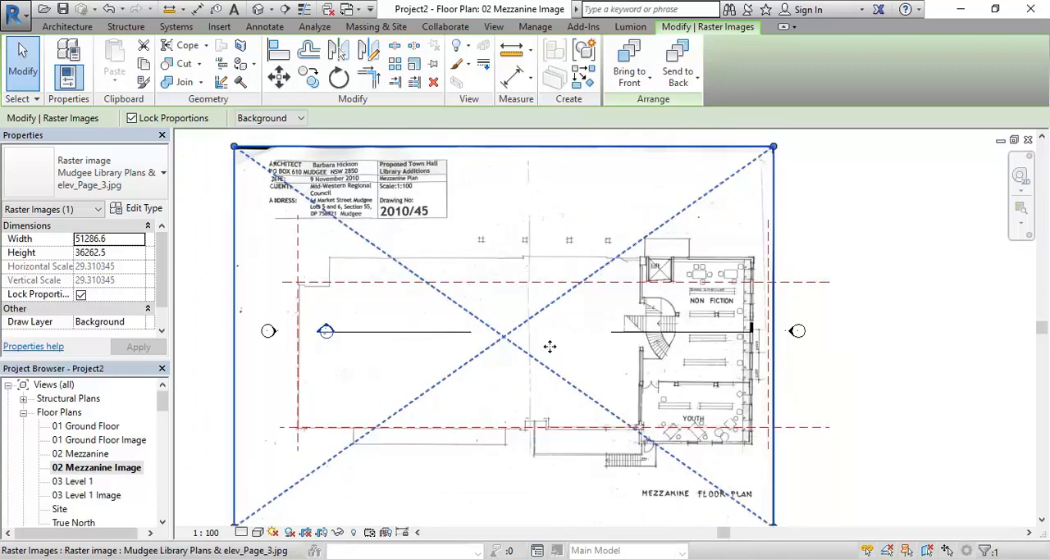
scroll(691, 401, "up", 1)
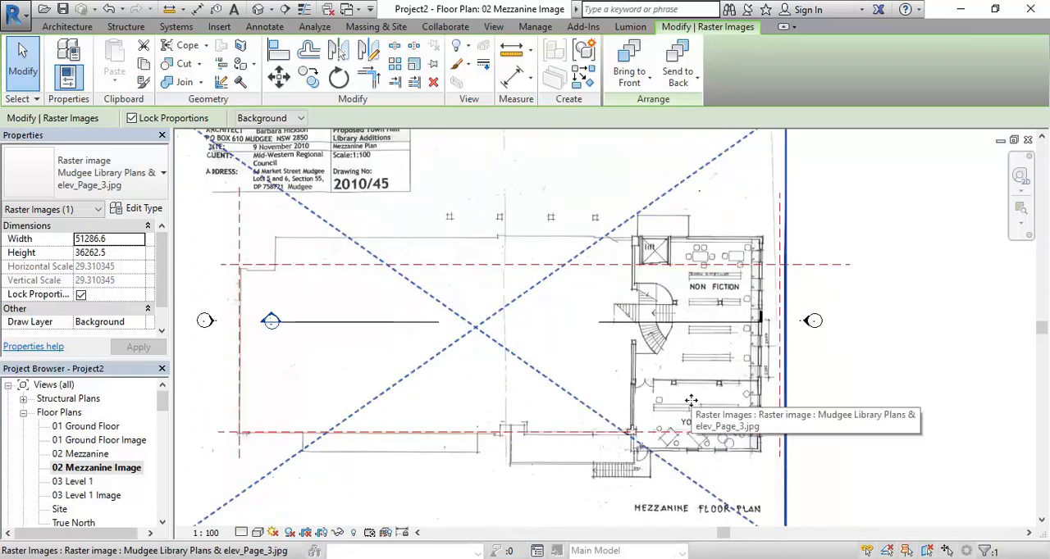
Open the 03 Level 1 Image floor plan view
double_click(89, 495)
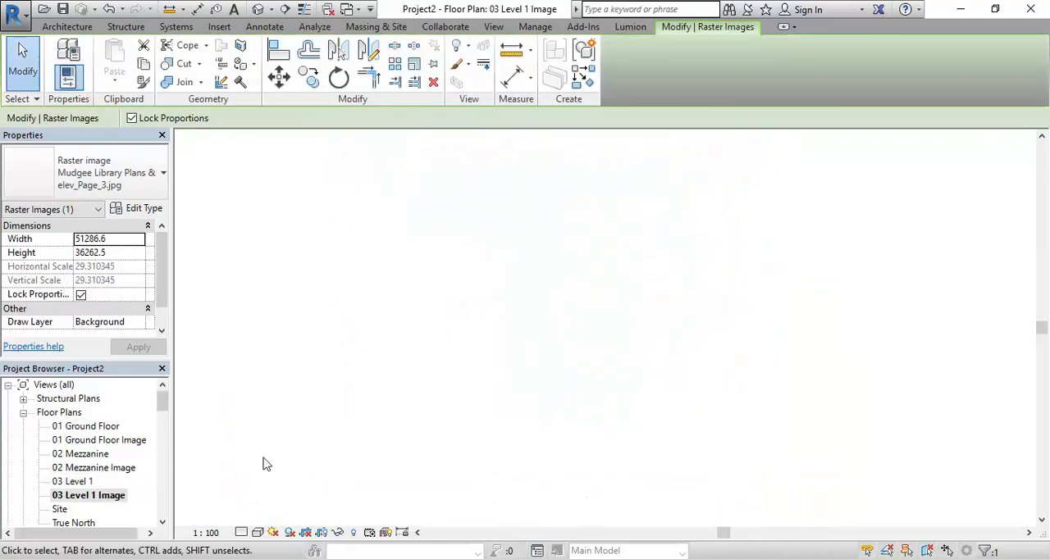
Check the 03 Level 1 image's reference planes, then nudge the mezzanine plan image slightly north in the 02 Mezzanine Image view
scroll(829, 357, "up", 2)
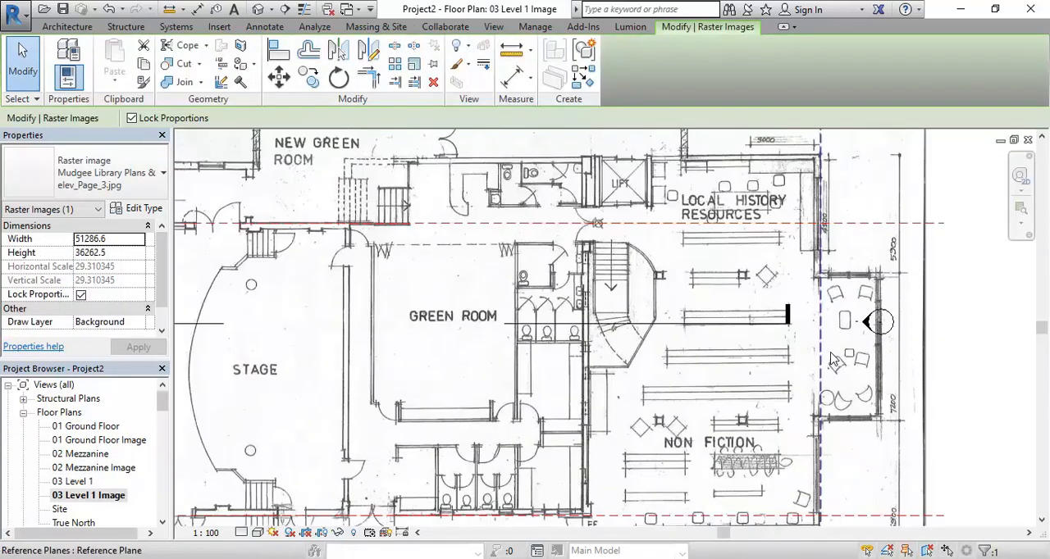
scroll(831, 358, "down", 1)
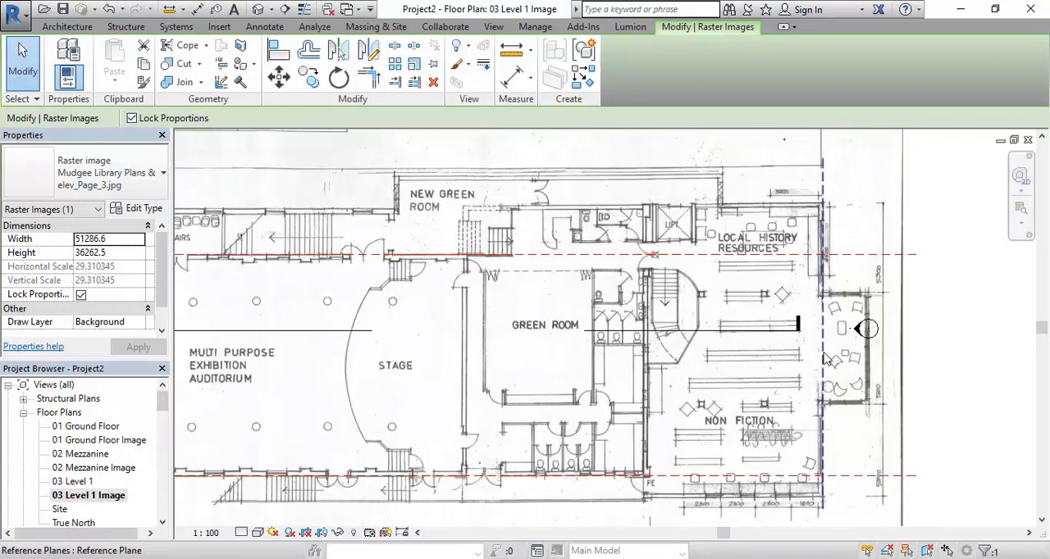
double_click(93, 468)
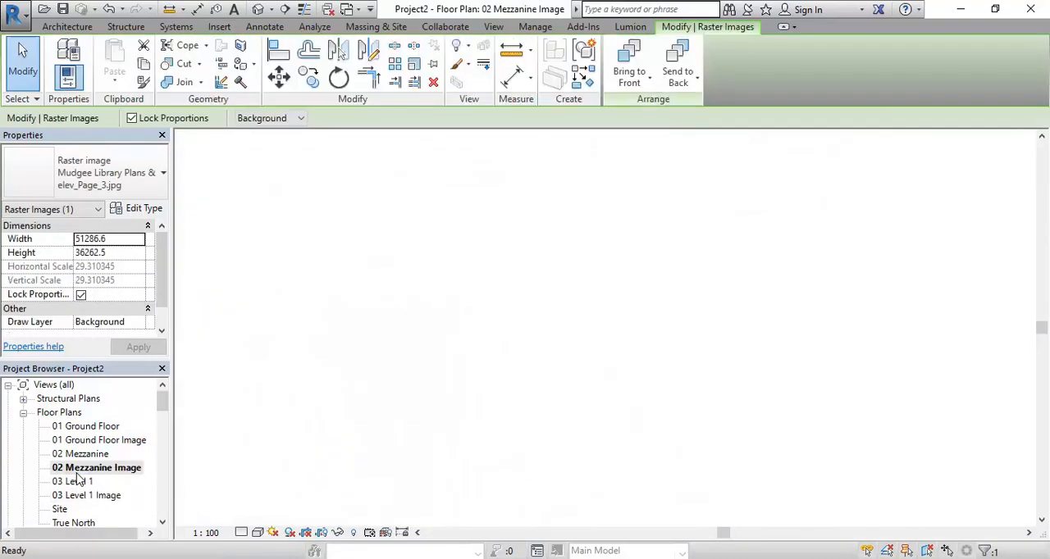
scroll(768, 347, "up", 1)
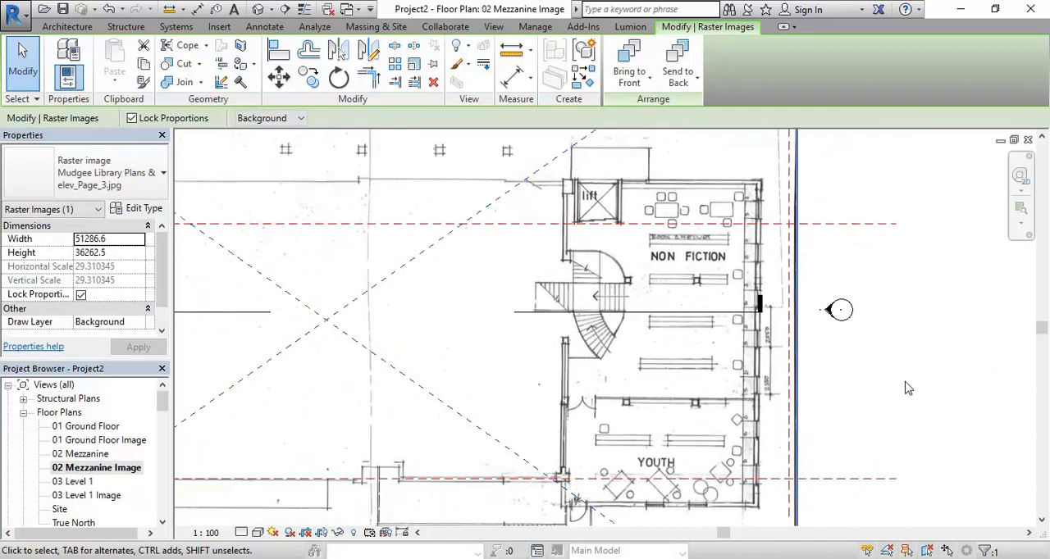
scroll(907, 388, "down", 1)
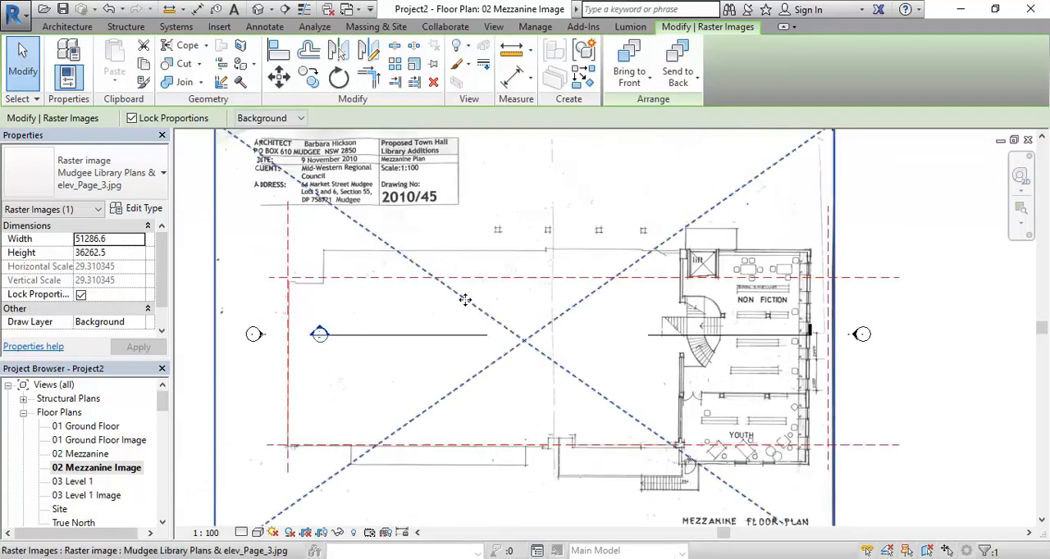
key("Up")
key("Up")
key("Up")
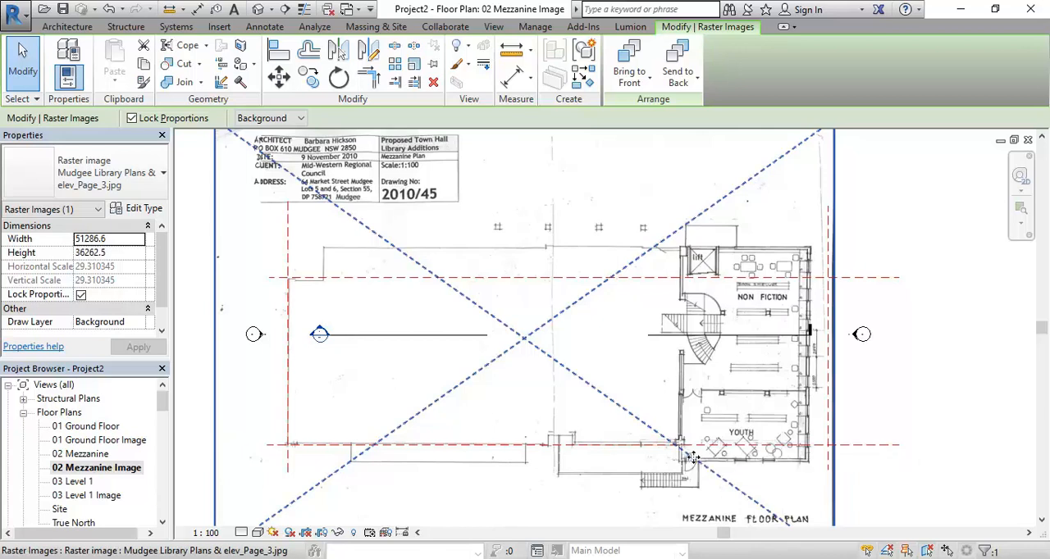
Compare the building's eastern edge against the reference planes in the 03 Level 1, 01 Ground Floor and 02 Mezzanine image views
double_click(86, 495)
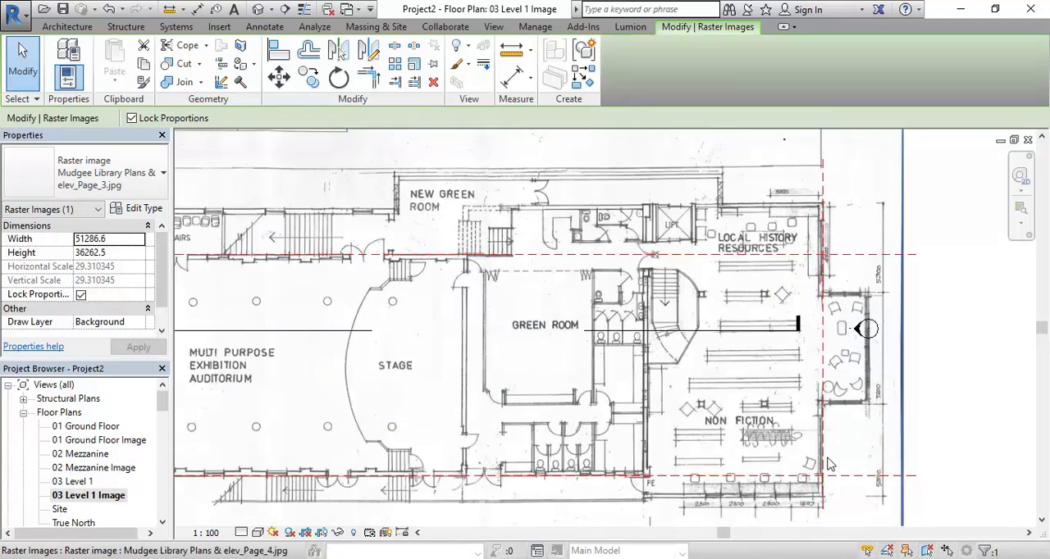
double_click(110, 442)
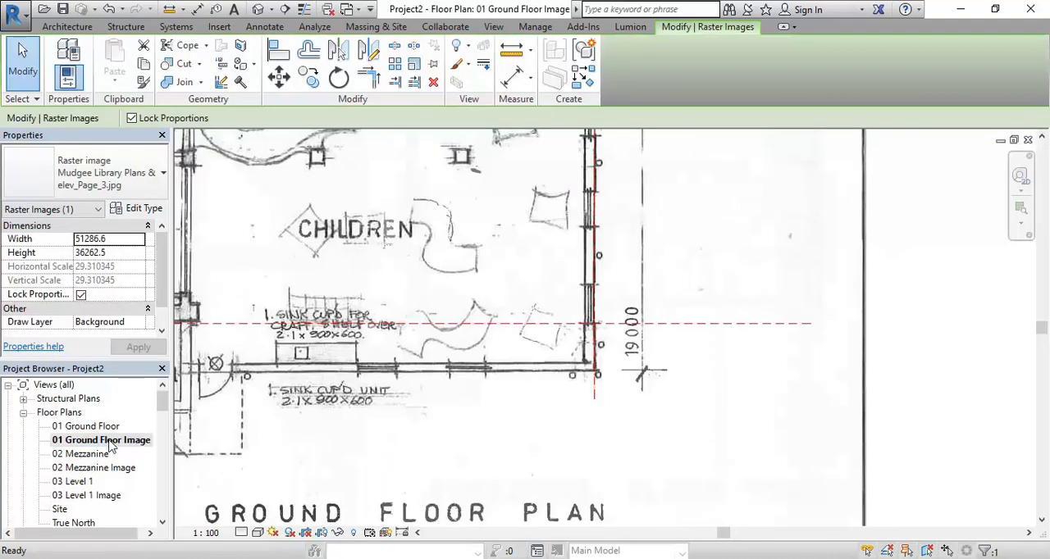
double_click(87, 495)
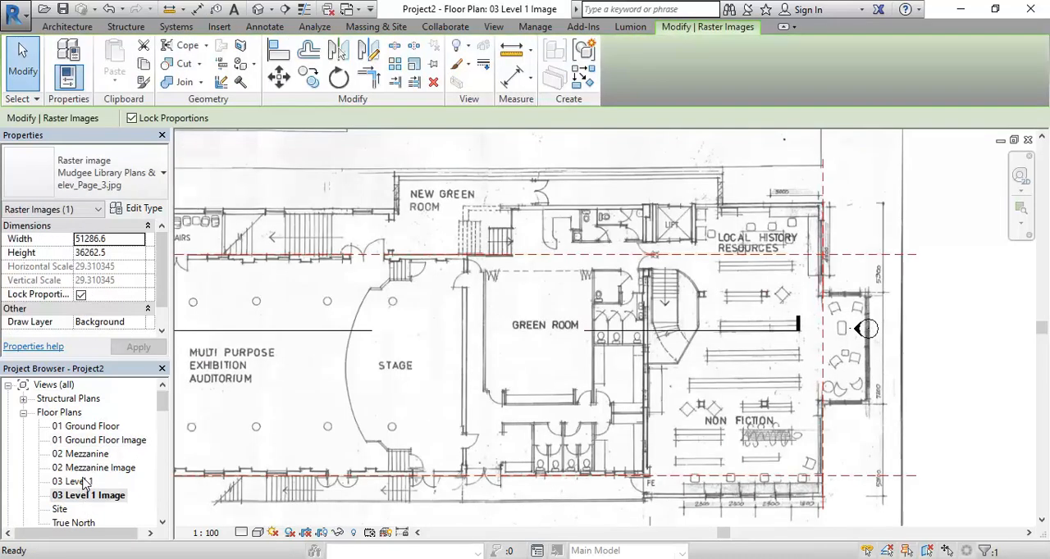
double_click(91, 468)
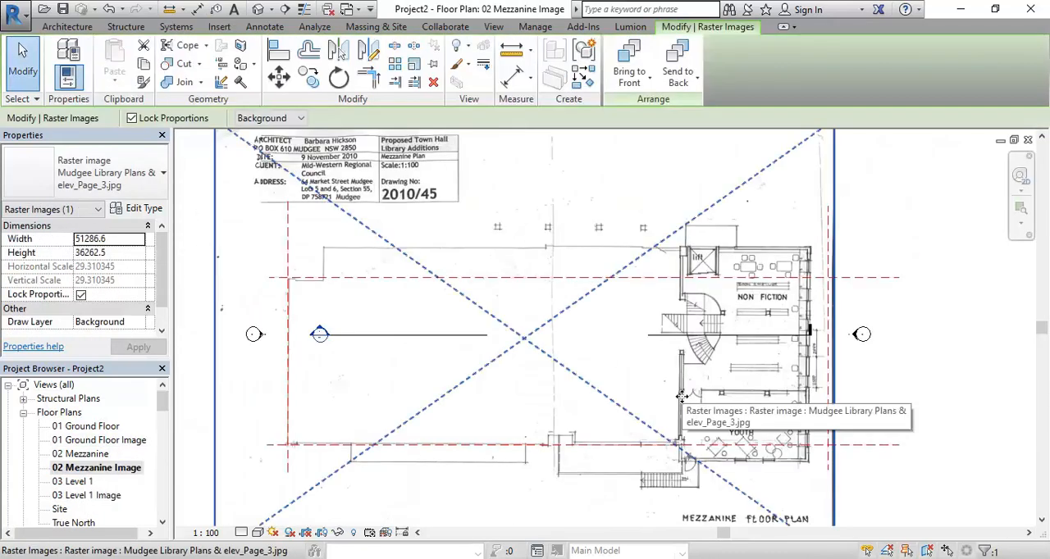
scroll(559, 354, "up", 2)
middle_click_drag(559, 355, 549, 354)
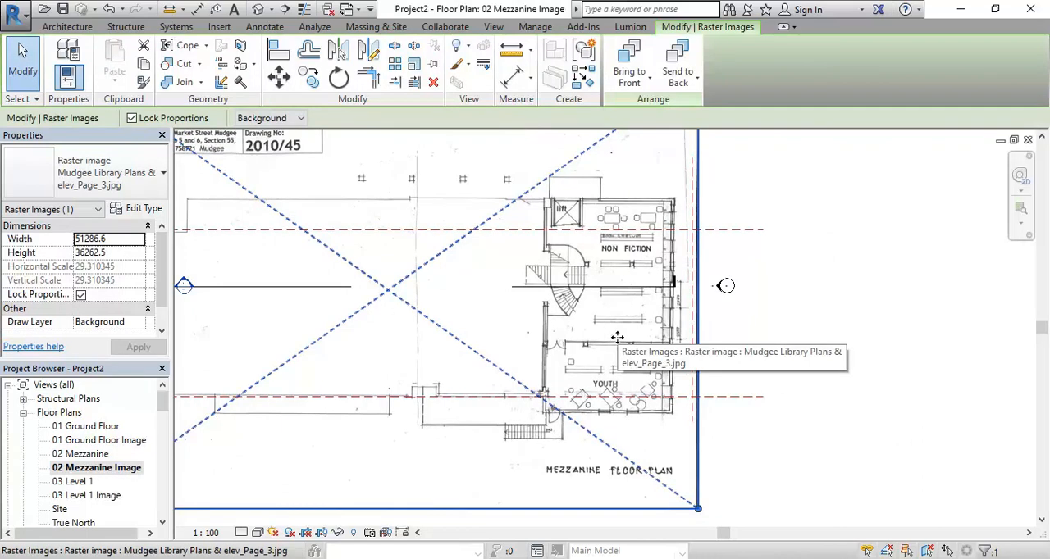
scroll(617, 337, "up", 2)
scroll(623, 345, "down", 3)
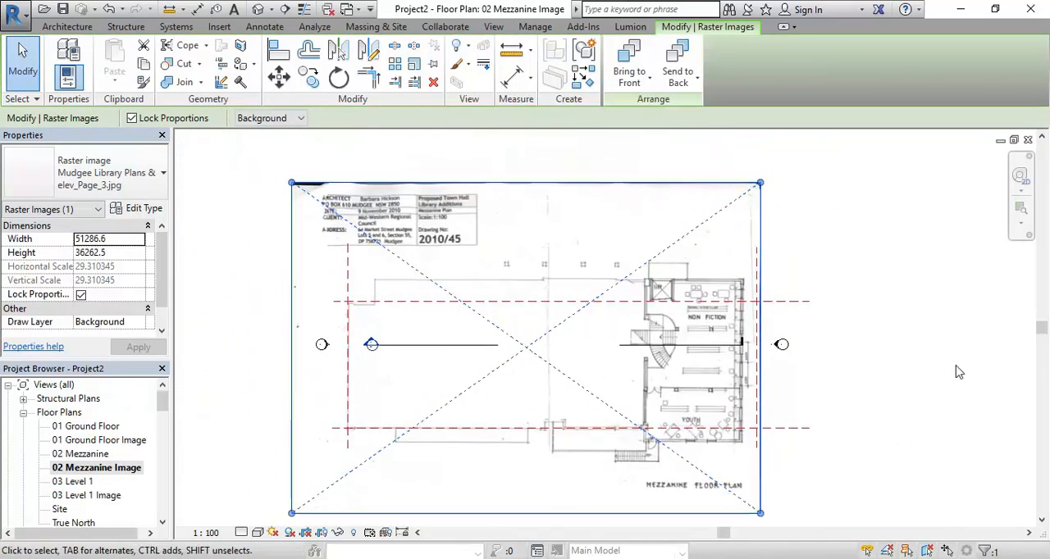
left_click(905, 387)
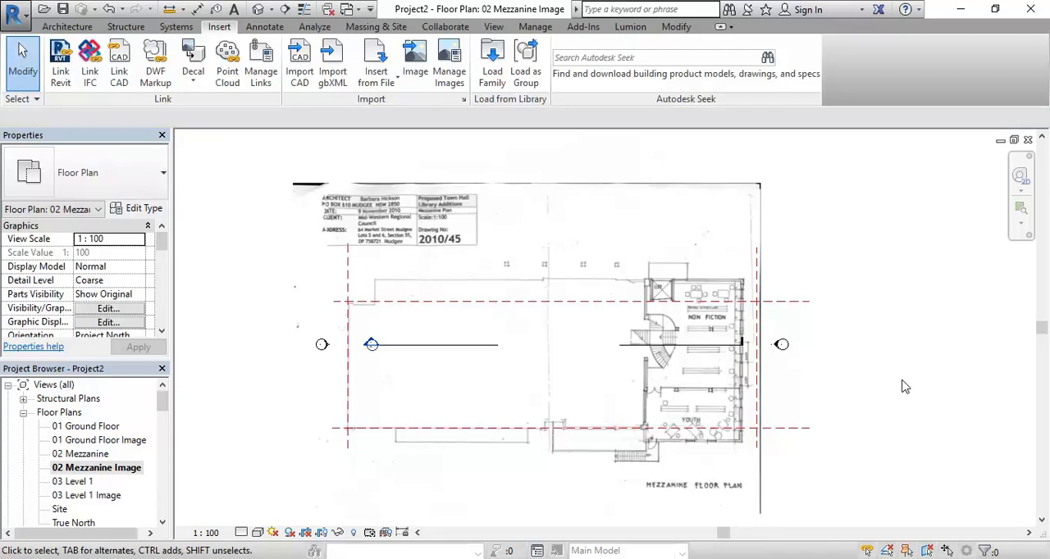
double_click(106, 497)
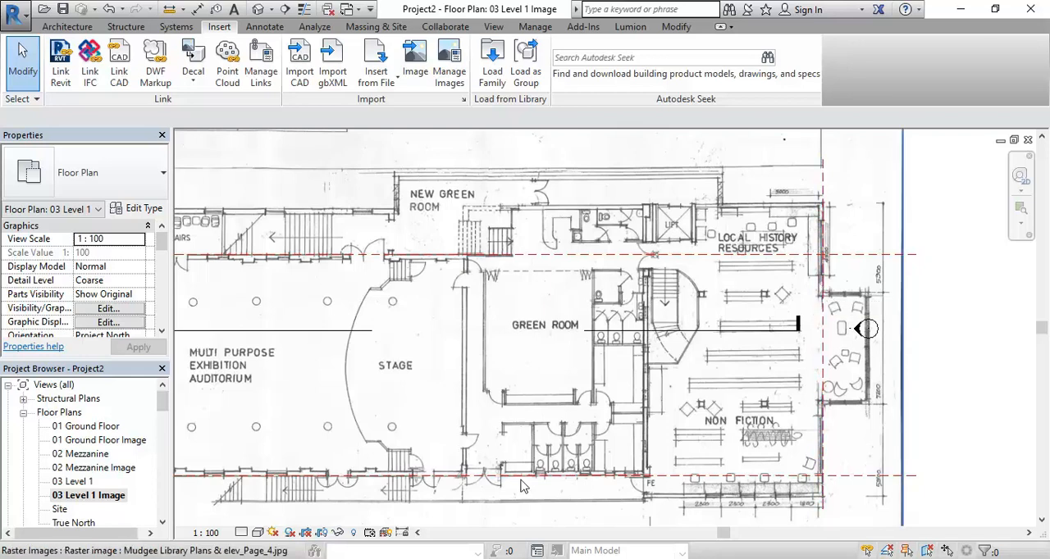
double_click(102, 469)
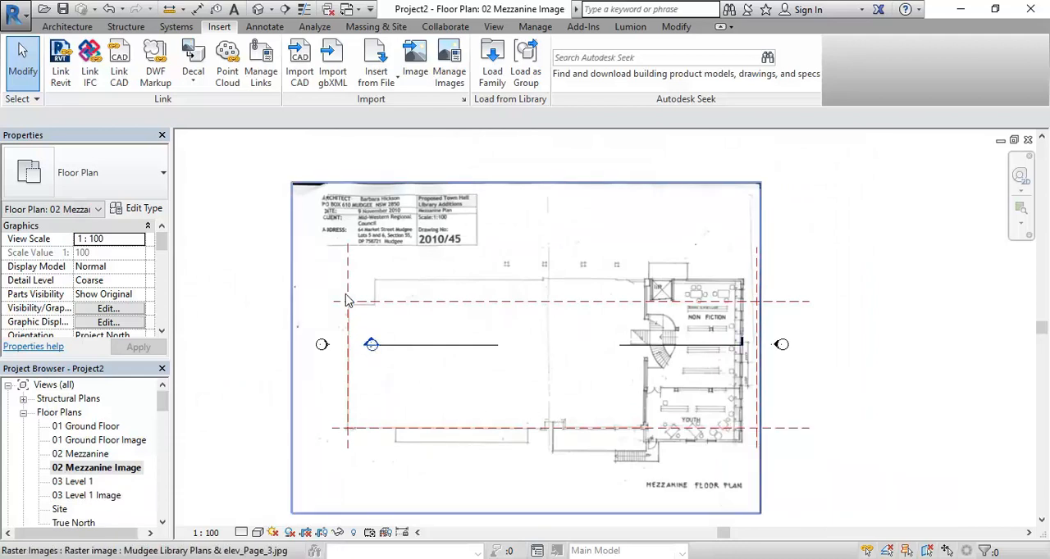
Nudge the mezzanine plan image east until the building's outer east wall meets the eastern vertical reference plane
left_click(534, 450)
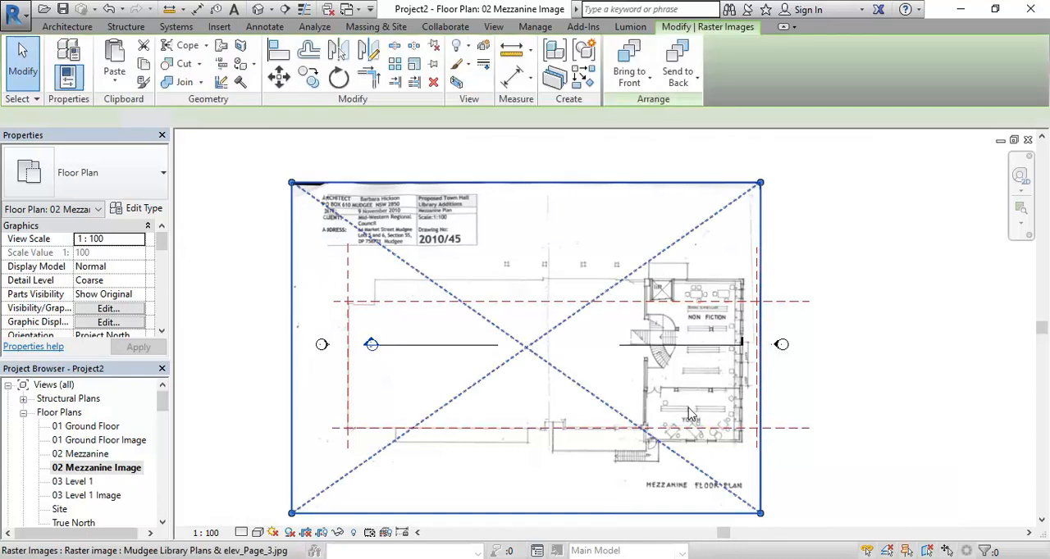
scroll(726, 383, "up", 5)
scroll(726, 383, "up", 1)
middle_click_drag(726, 383, 333, 368)
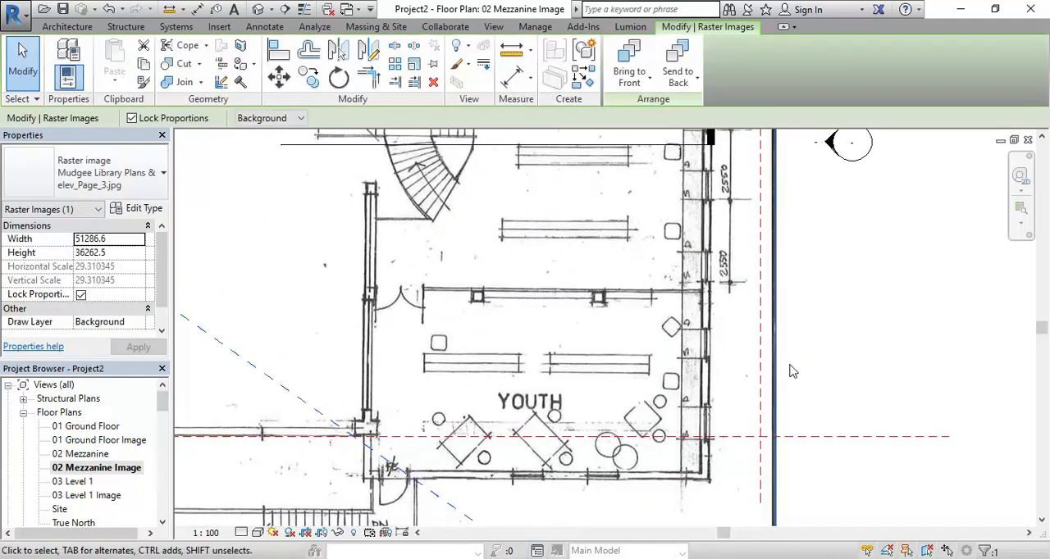
key("Right")
key("Right")
key("Right")
key("Right")
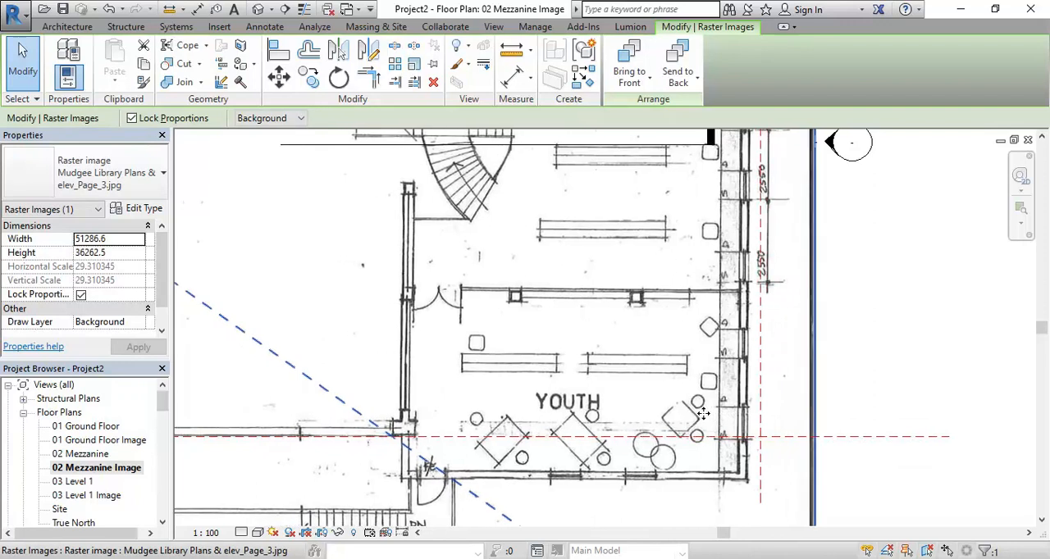
scroll(526, 421, "down", 2)
middle_click_drag(409, 465, 482, 498)
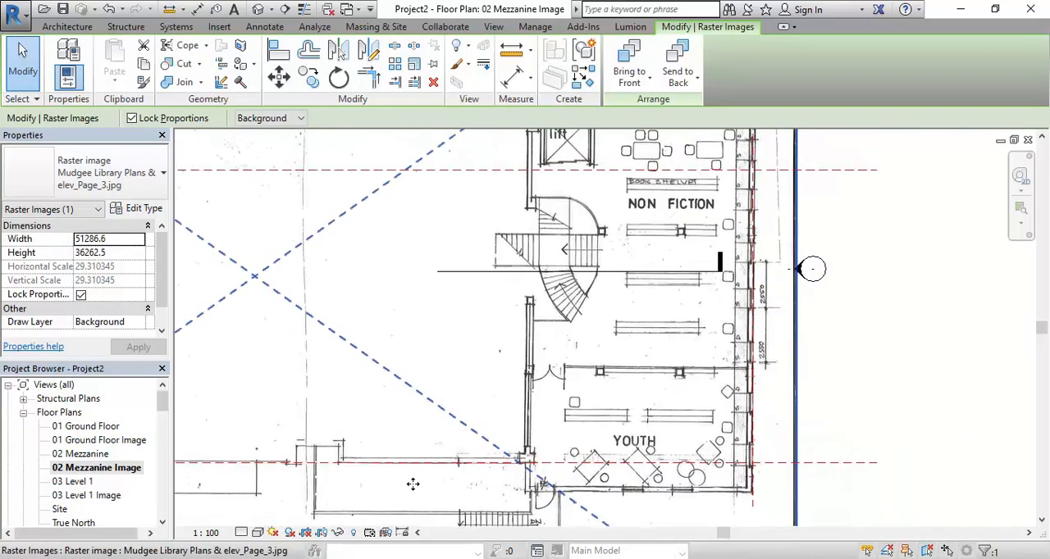
Examine how the moved mezzanine plan lines up with the reference planes along its north, east and west sides
middle_click_drag(509, 373, 546, 513)
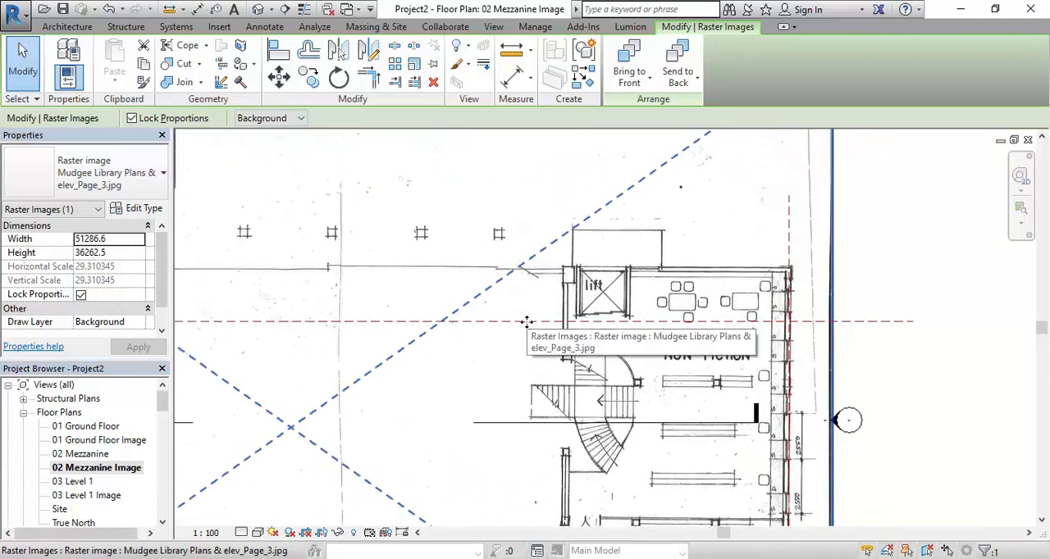
scroll(545, 379, "down", 1)
middle_click_drag(548, 382, 457, 219)
scroll(678, 411, "down", 2)
middle_click_drag(689, 419, 860, 438)
scroll(801, 421, "down", 1)
mouse_move(803, 424)
middle_mouse_down()
mouse_move(831, 433)
mouse_move(818, 427)
middle_mouse_up()
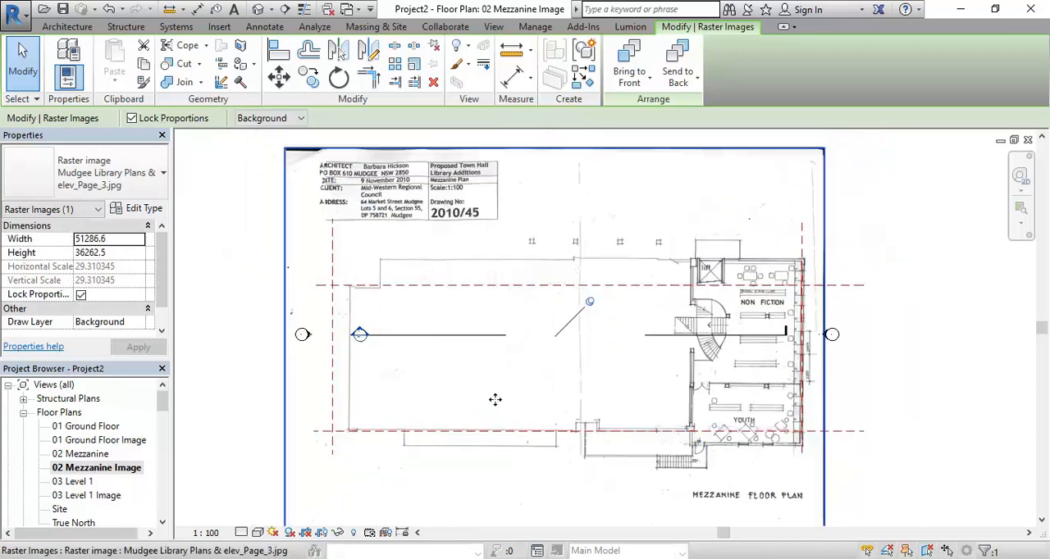
left_click(206, 333)
scroll(229, 340, "down", 2)
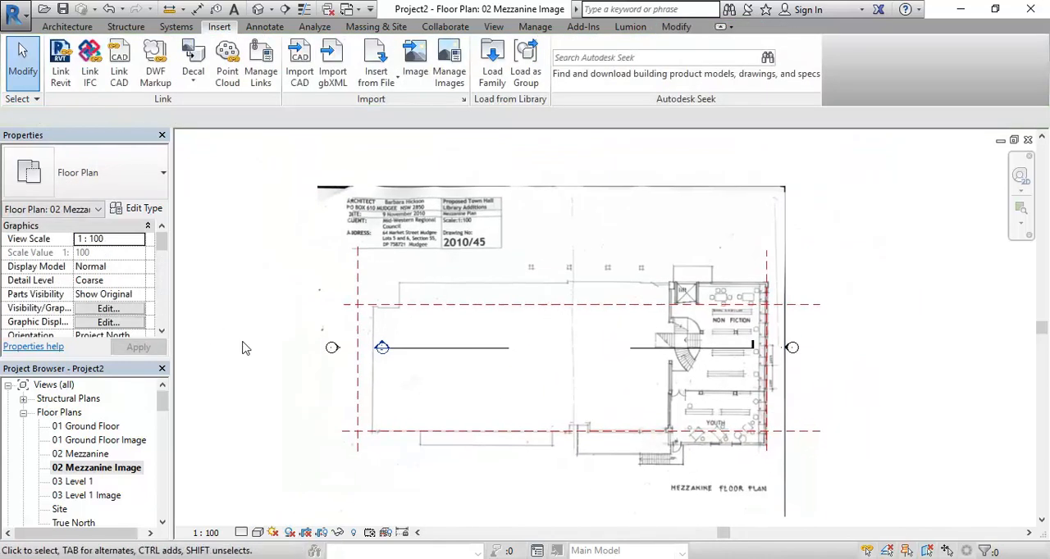
Open the South building elevation view
left_click_drag(164, 402, 164, 432)
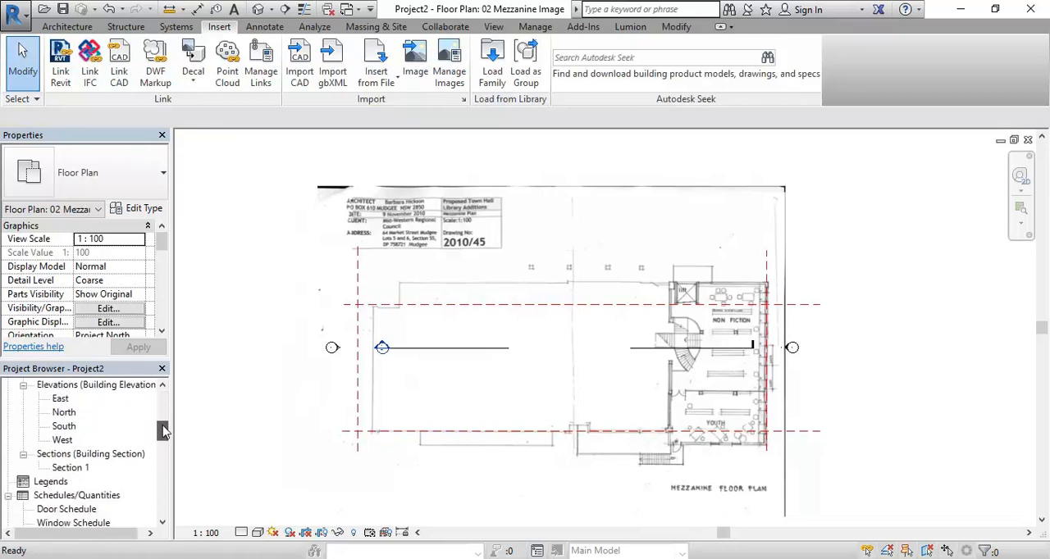
double_click(64, 426)
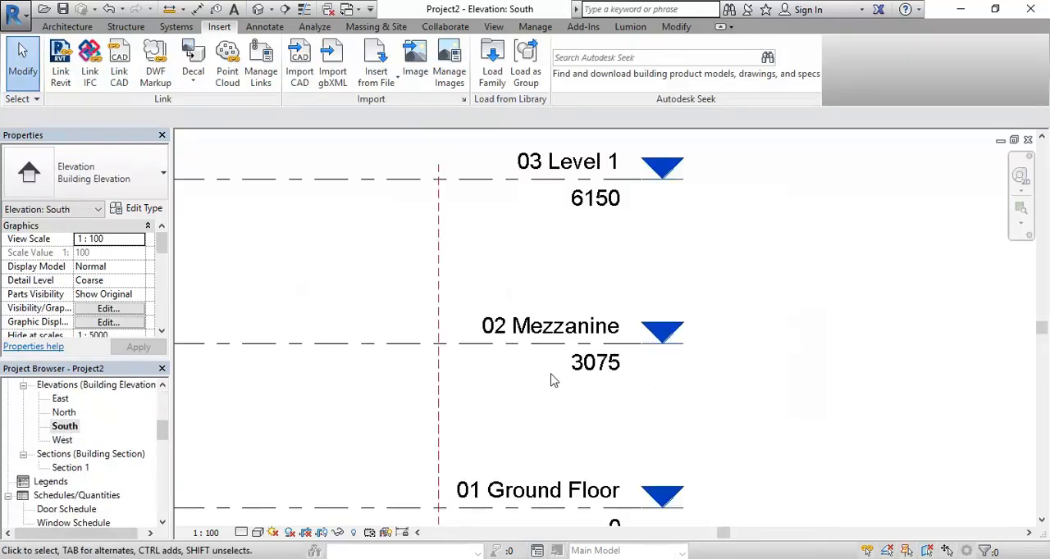
scroll(552, 386, "down", 3)
middle_click_drag(563, 396, 903, 415)
scroll(468, 187, "down", 1)
middle_click_drag(466, 189, 470, 222)
scroll(799, 404, "up", 3)
scroll(480, 357, "down", 2)
middle_click_drag(480, 357, 691, 421)
scroll(527, 377, "down", 2)
middle_click_drag(530, 378, 779, 410)
middle_click_drag(714, 366, 687, 354)
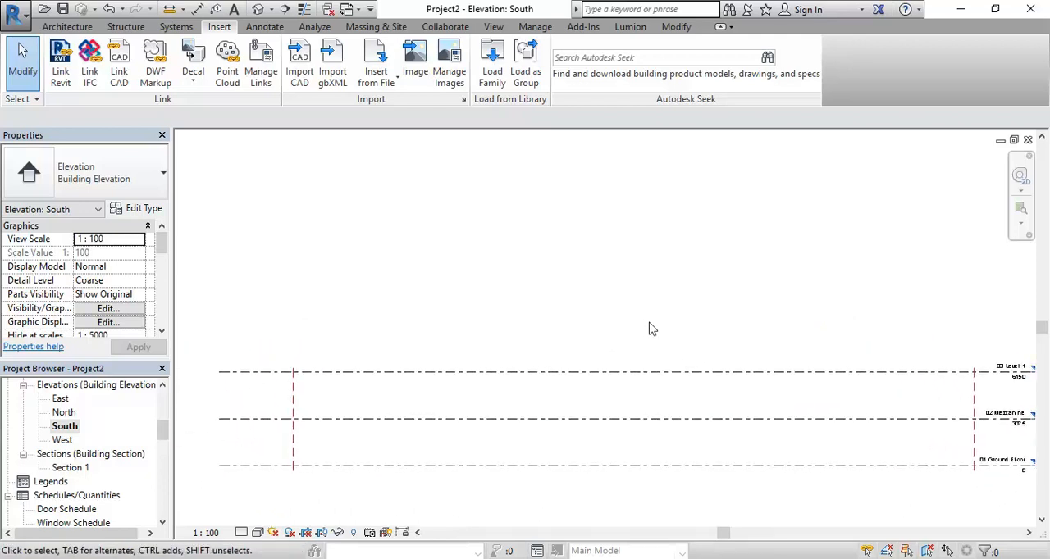
Draw a new level above 03 Level 1 at an elevation of about 9550 mm, spanning the length of the existing levels
scroll(648, 329, "down", 2)
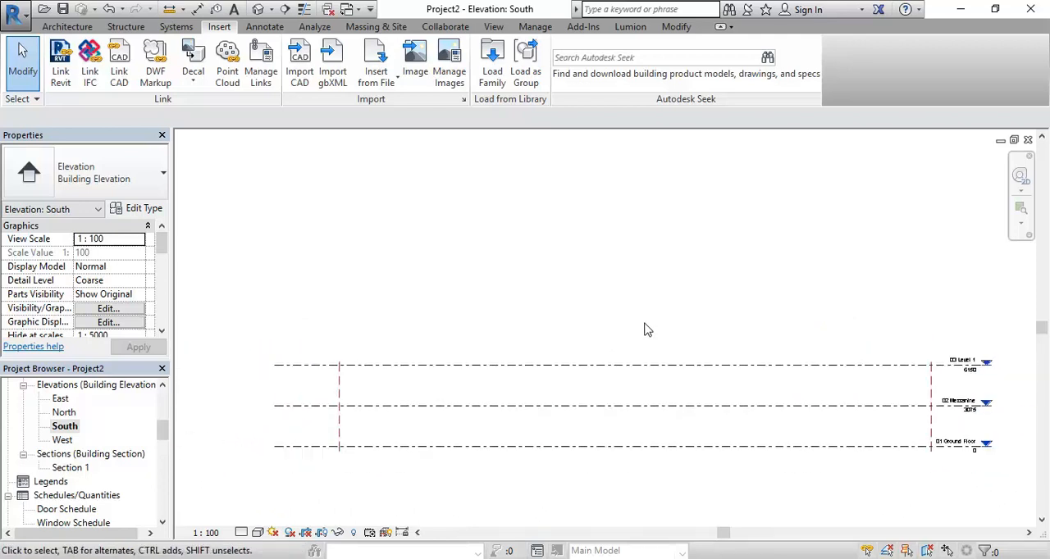
left_click(67, 26)
left_click(882, 51)
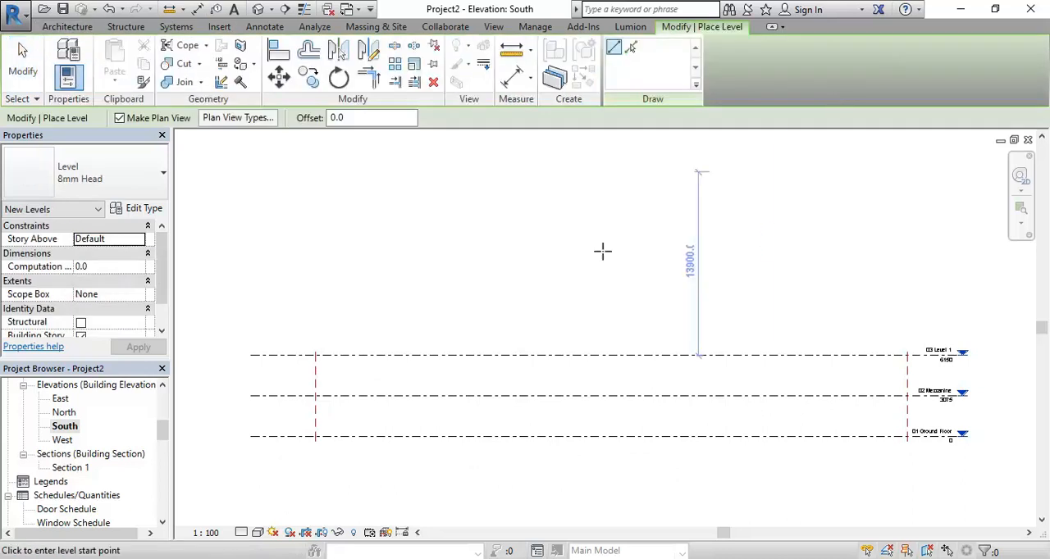
left_click(251, 310)
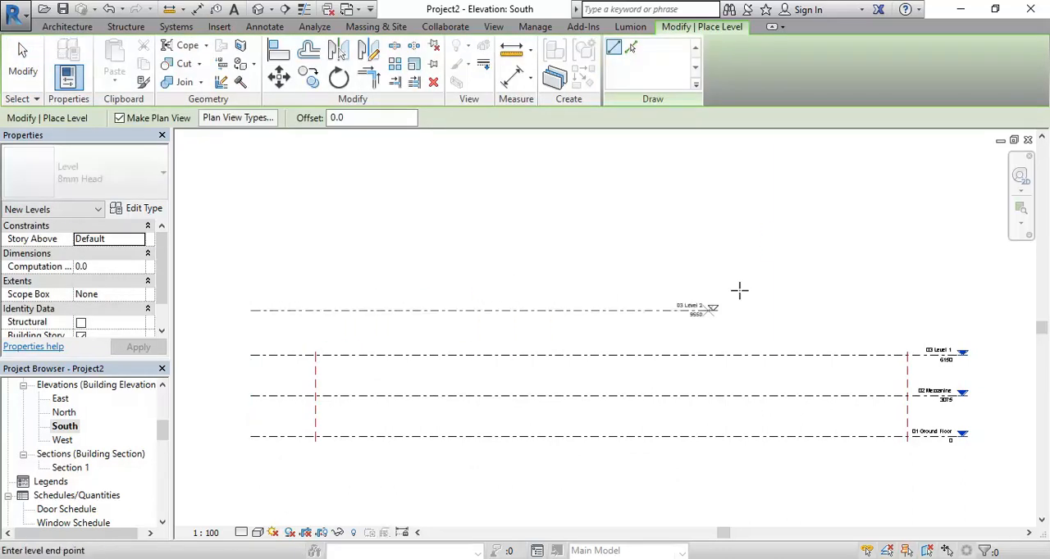
left_click(956, 310)
Rename the new top level to 04 Roof and rename its corresponding views to match
middle_click_drag(907, 295, 708, 269)
scroll(708, 269, "up", 4)
left_click(642, 269)
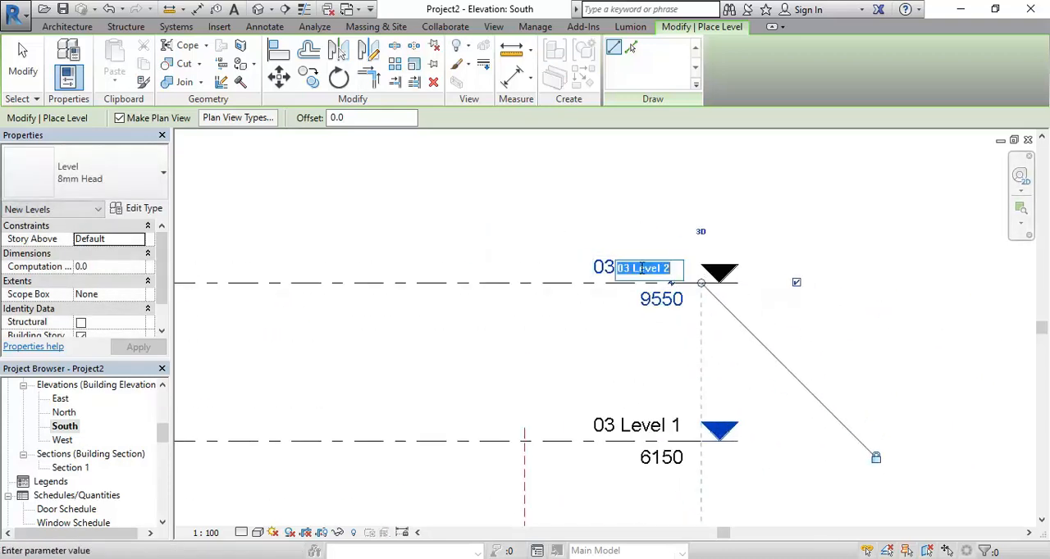
type("04 R")
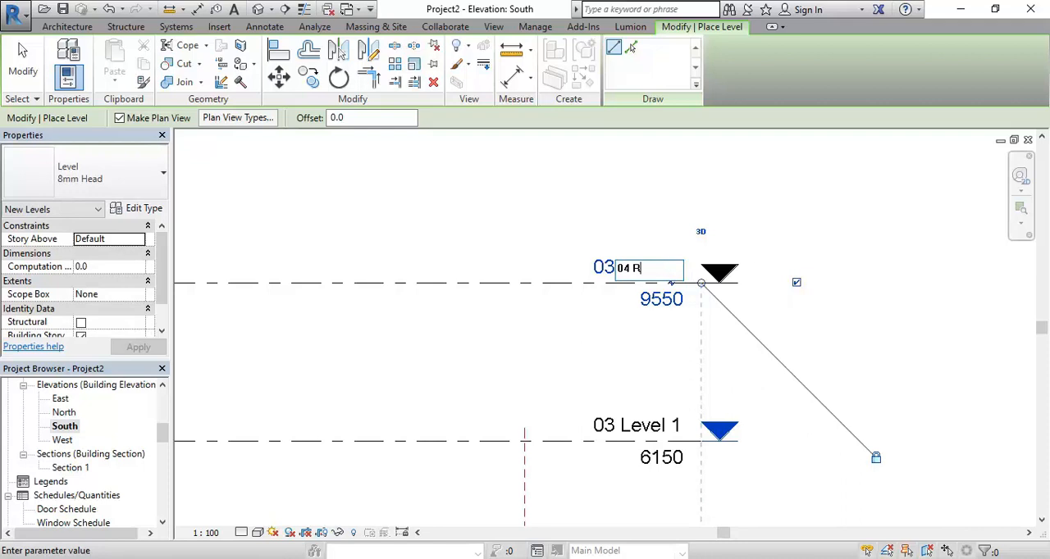
type("oof")
key("Return")
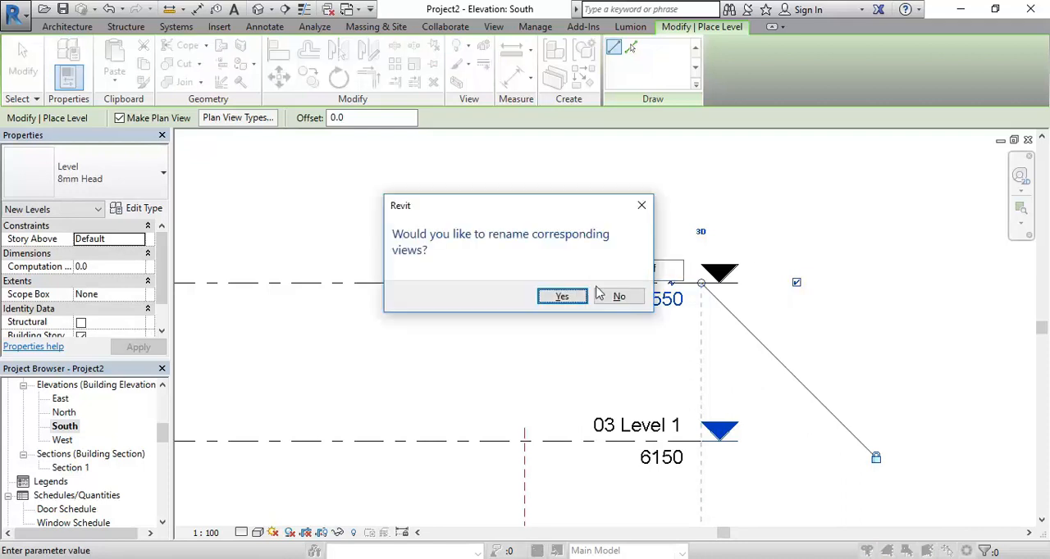
left_click(554, 296)
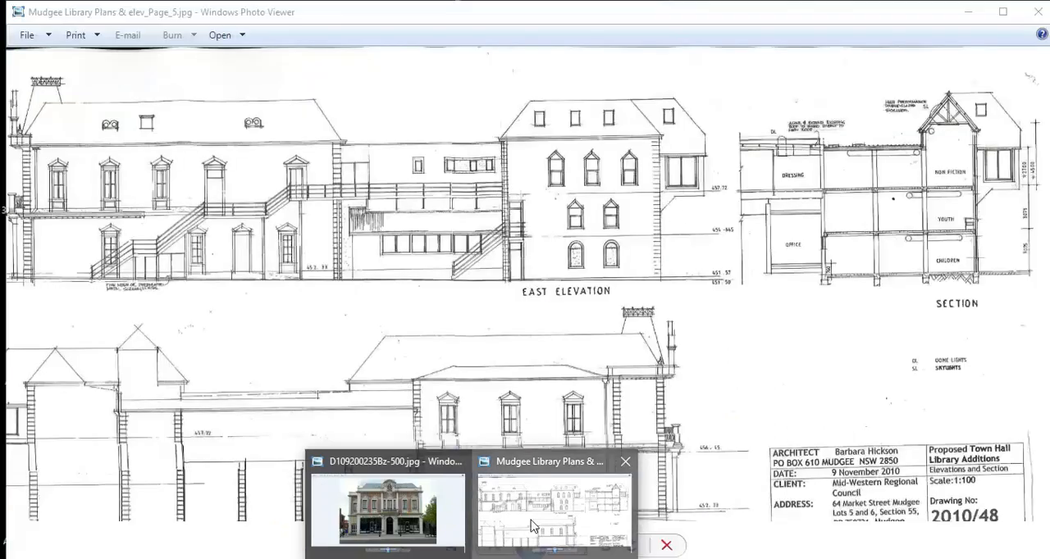
Switch to Windows Photo Viewer and examine the height dimensions beside the section in Mudgee Library Plans & elev_Page_5.jpg
left_click(562, 509)
scroll(938, 141, "up", 3)
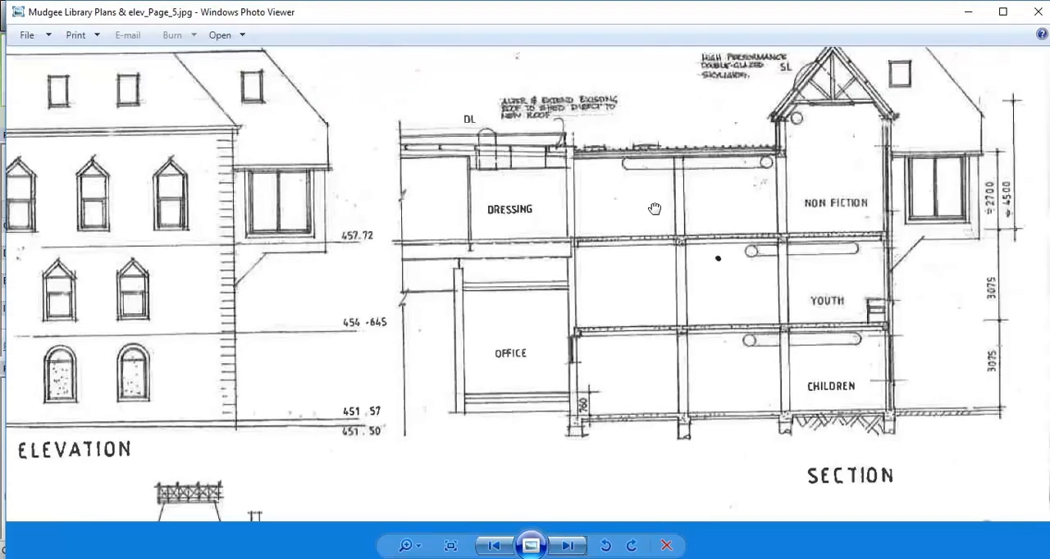
scroll(898, 222, "up", 2)
scroll(922, 269, "down", 2)
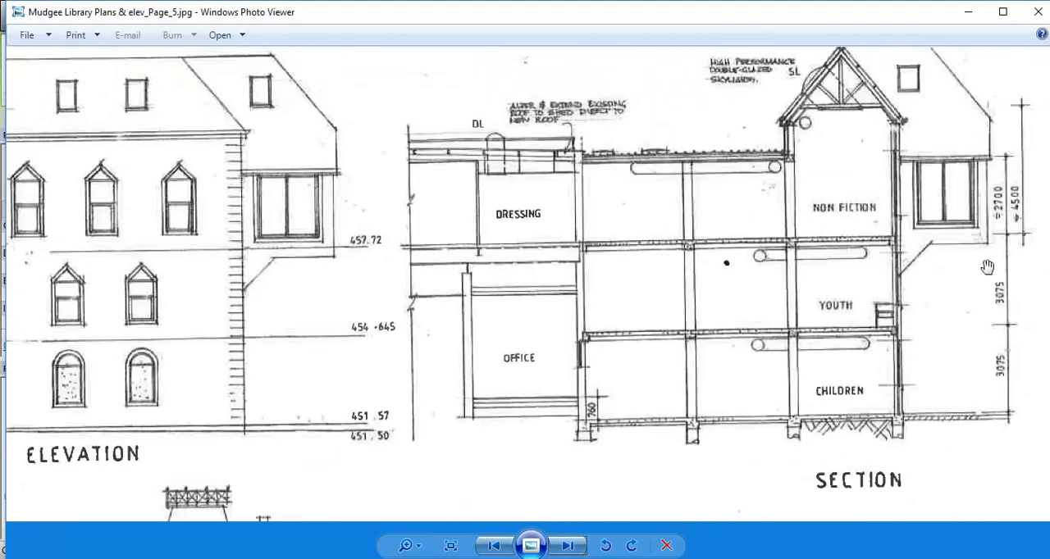
scroll(990, 264, "up", 1)
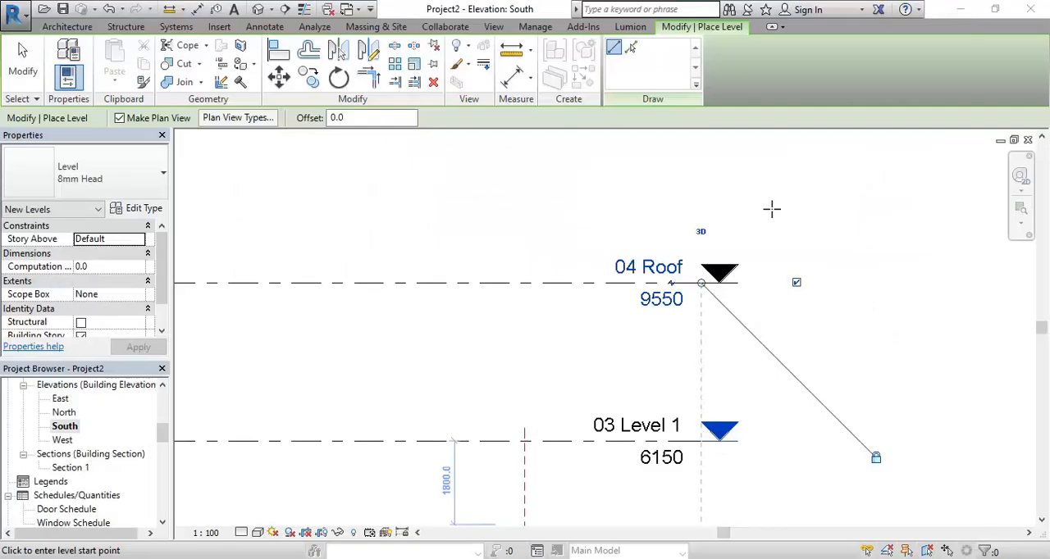
Switch back to the South elevation in Revit and end level placement without adding another level
left_click(968, 12)
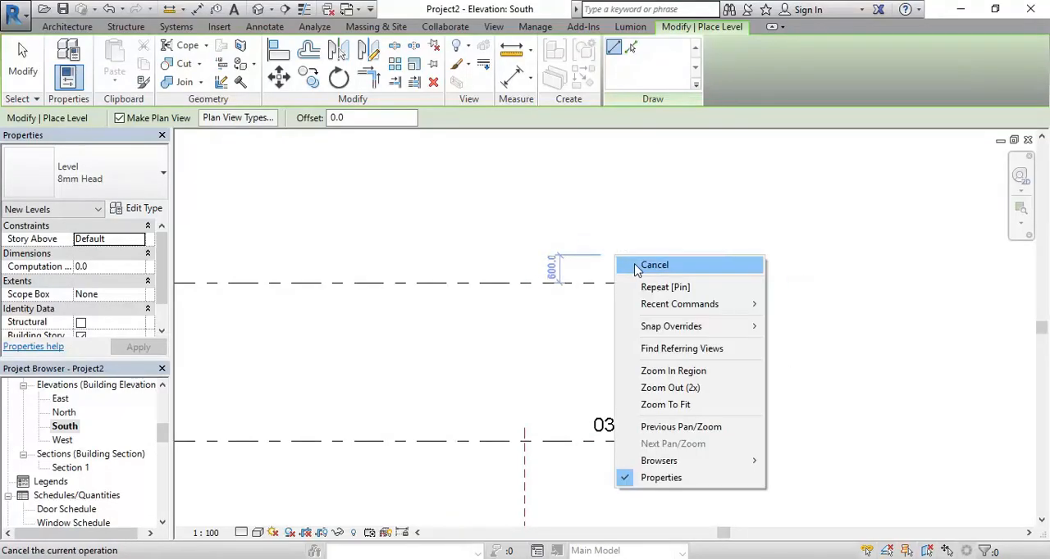
left_click(607, 249)
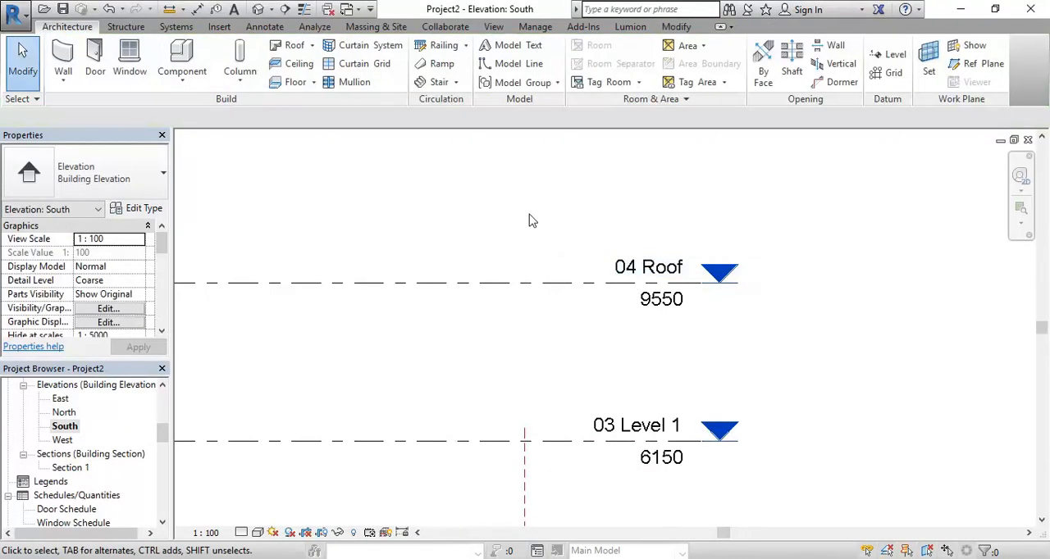
scroll(530, 215, "down", 6)
middle_click_drag(515, 230, 819, 253)
scroll(626, 300, "down", 4)
middle_click_drag(613, 311, 583, 289)
scroll(742, 289, "up", 4)
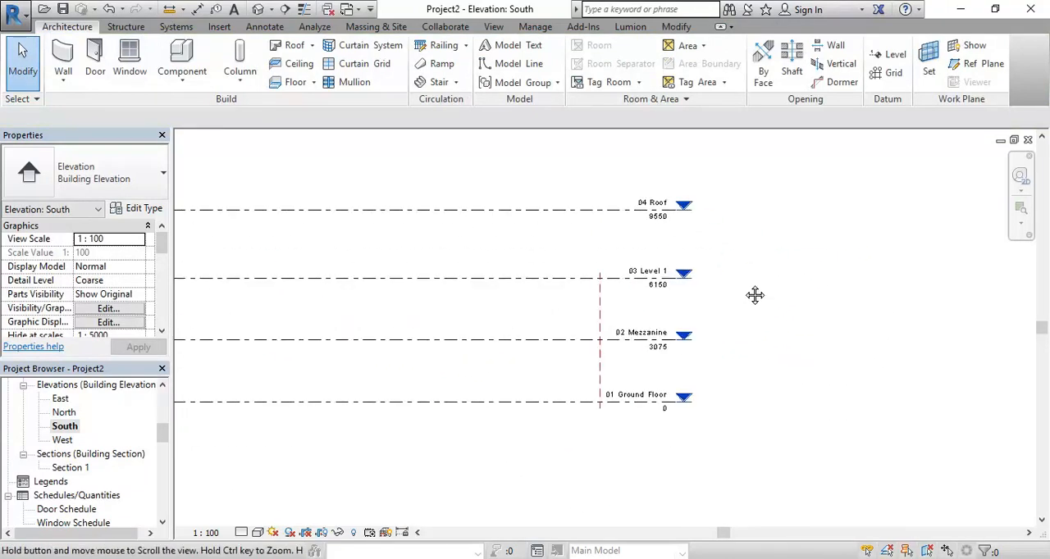
scroll(721, 281, "up", 1)
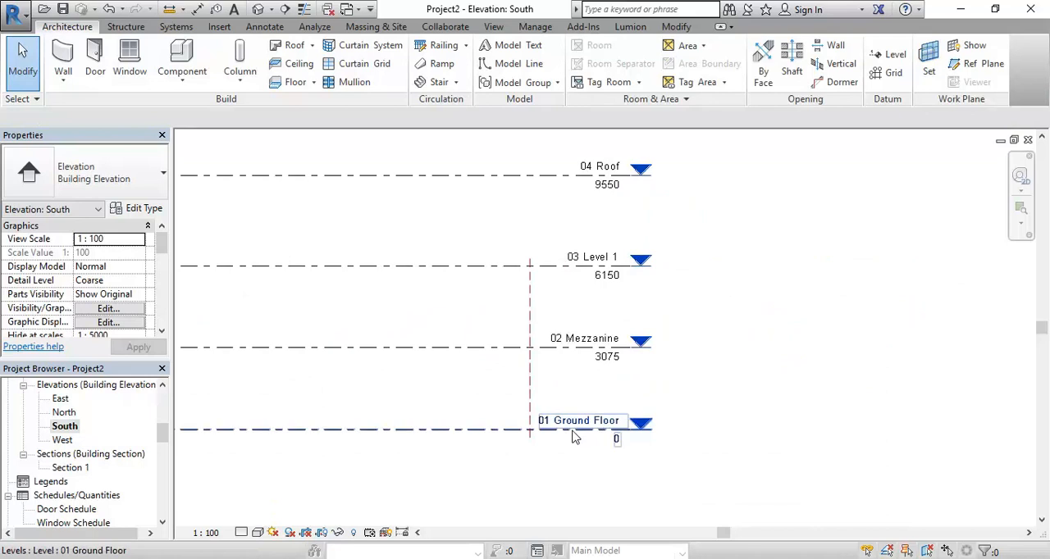
Set the 04 Roof level's height above 03 Level 1 to 2700 mm
left_click(605, 187)
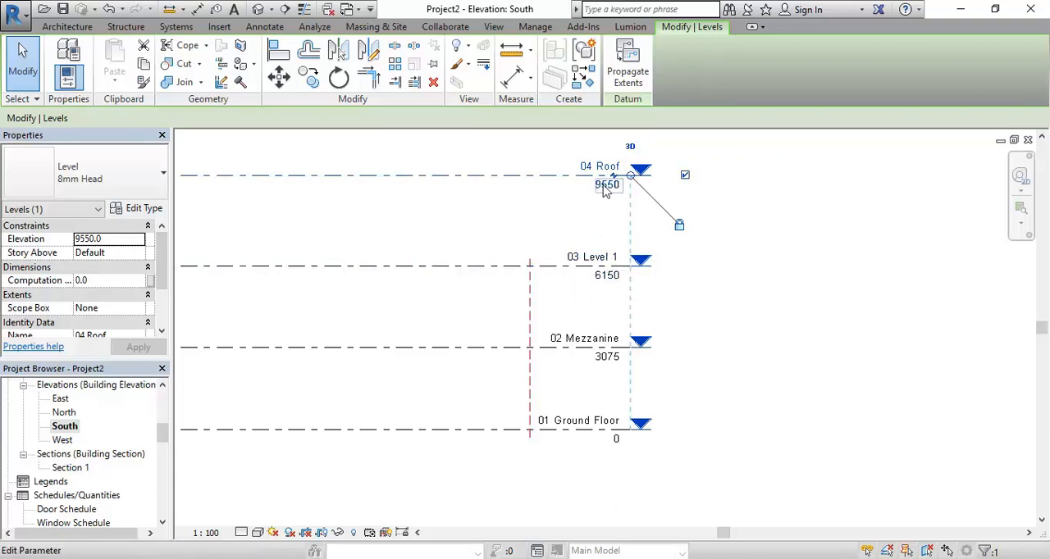
scroll(481, 206, "down", 4)
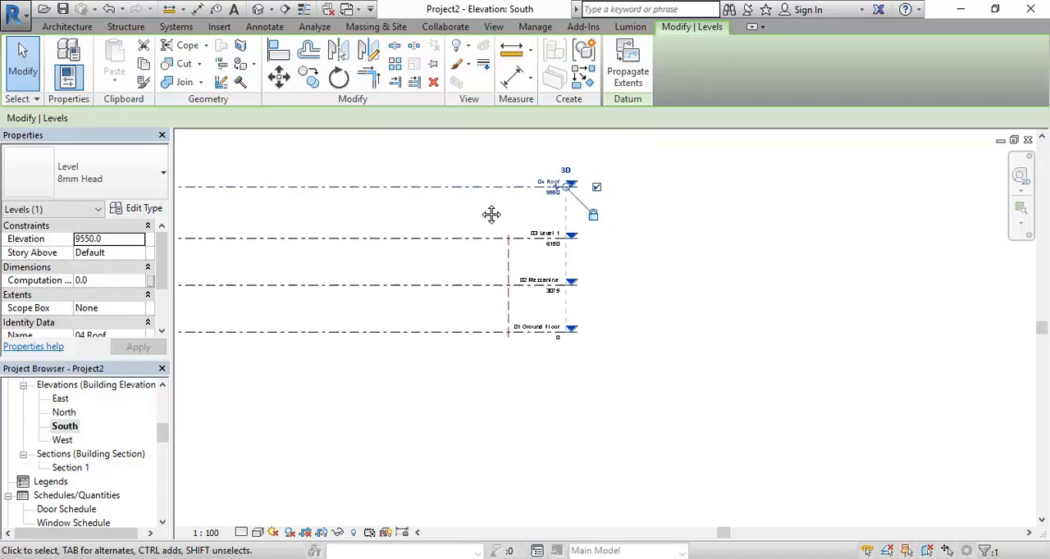
scroll(431, 180, "up", 3)
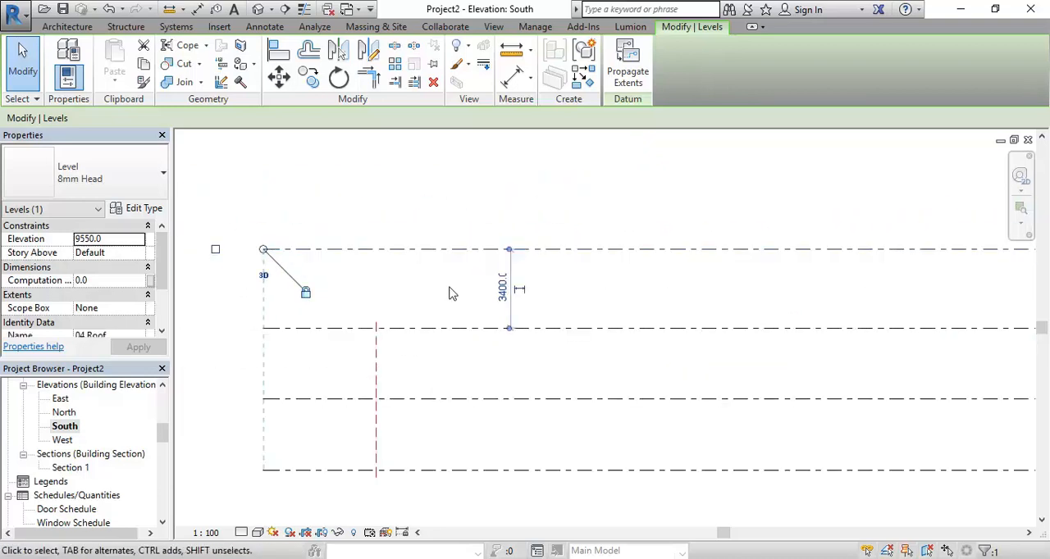
left_click(502, 289)
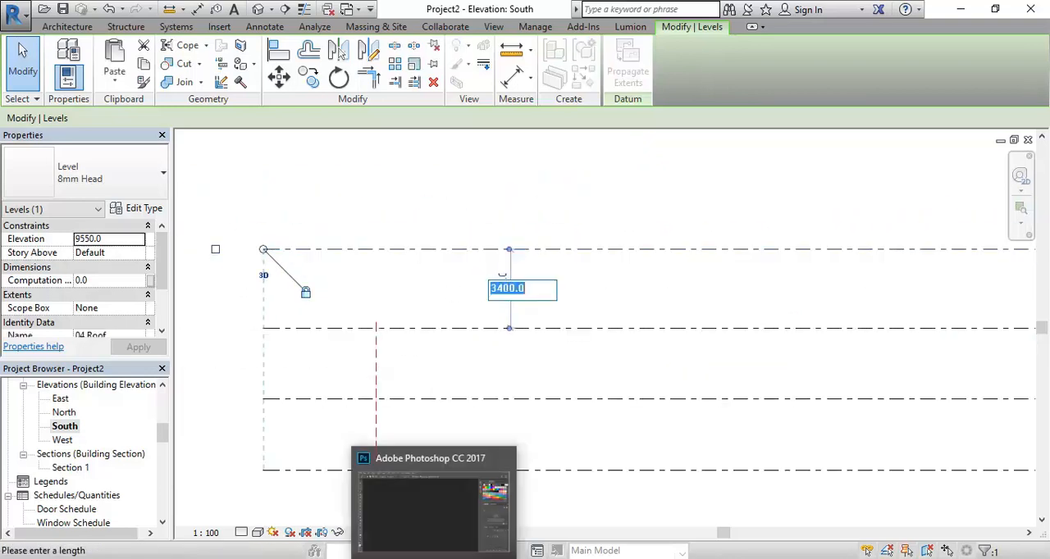
type("2700")
key("Return")
middle_click_drag(538, 295, 230, 202)
scroll(675, 199, "up", 3)
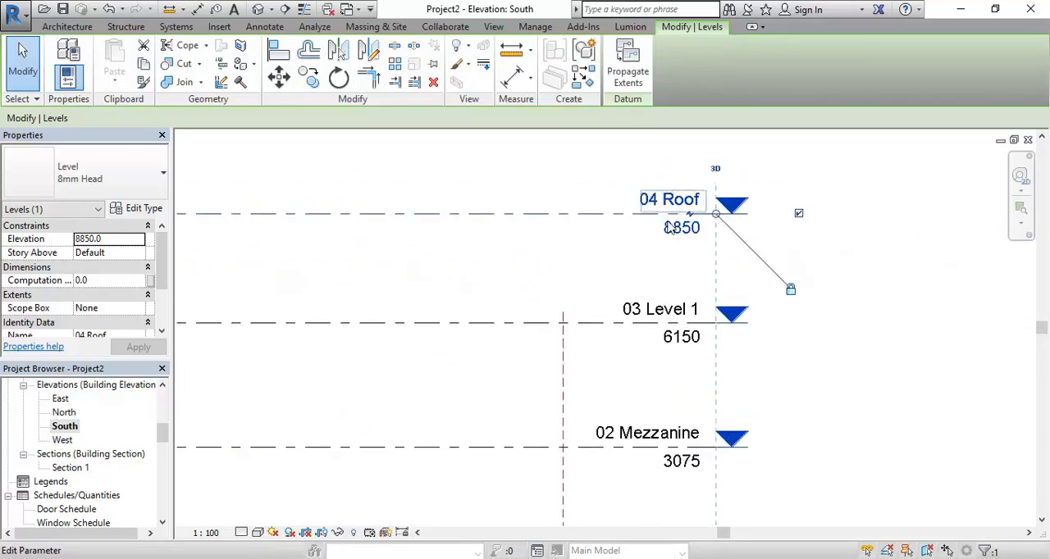
scroll(674, 238, "up", 1)
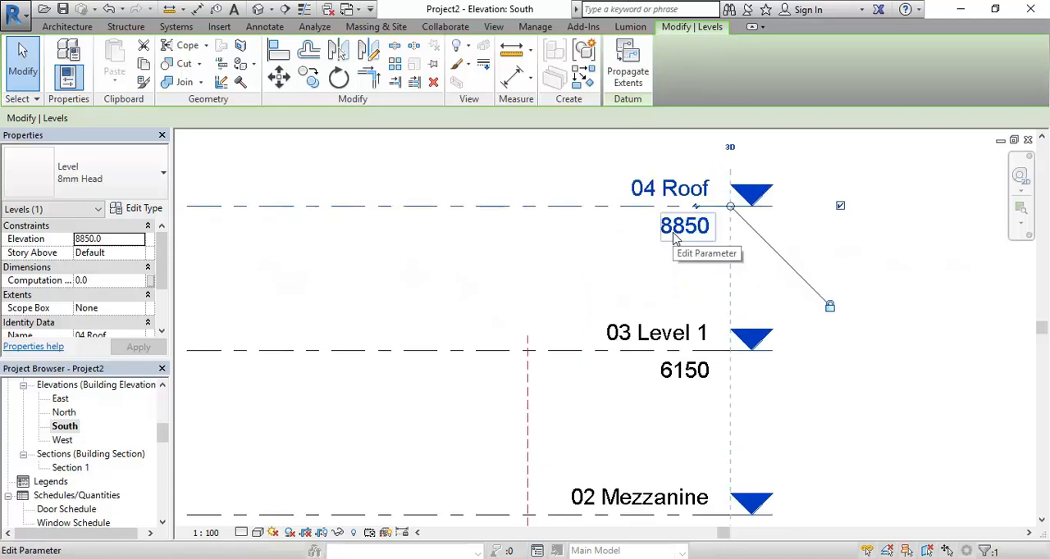
left_click(665, 283)
Check the 04 Roof floor plan for the reference planes, and return to the South elevation
scroll(665, 283, "down", 5)
middle_click_drag(643, 305, 838, 320)
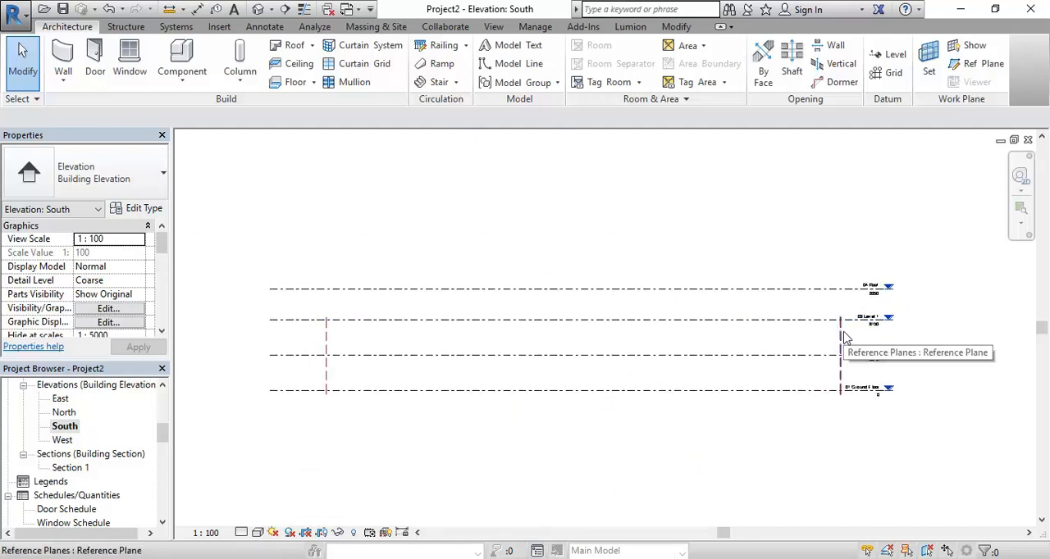
left_click_drag(162, 435, 161, 404)
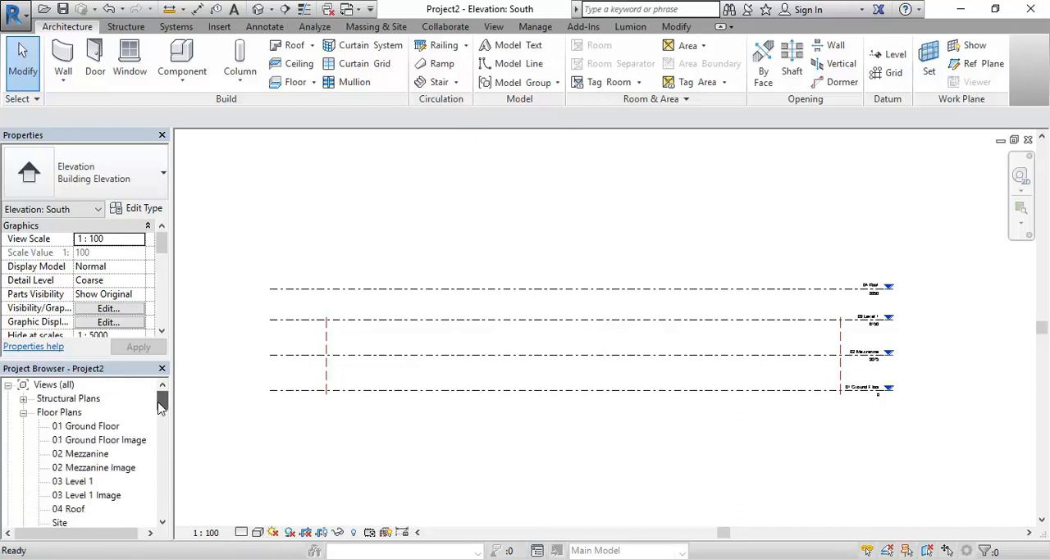
double_click(74, 509)
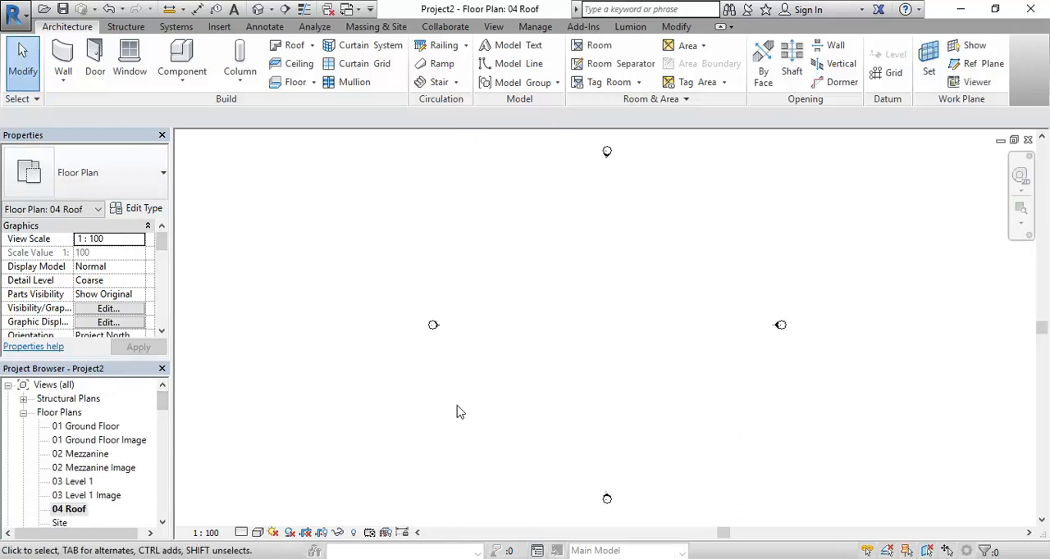
left_click(1028, 140)
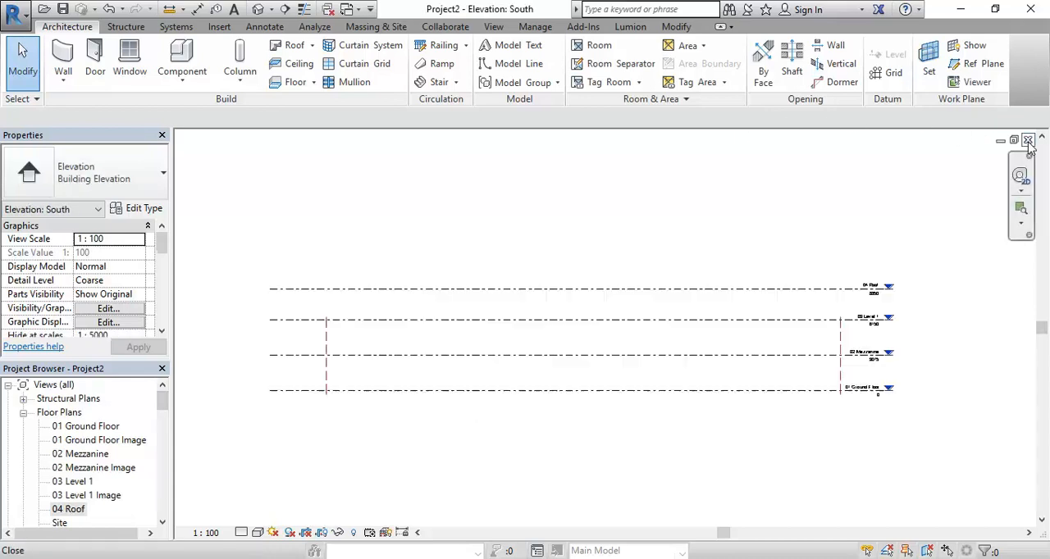
Extend both vertical reference planes up past the 04 Roof level in the South elevation and check them in the 04 Roof floor plan
left_click(746, 331)
scroll(713, 311, "up", 2)
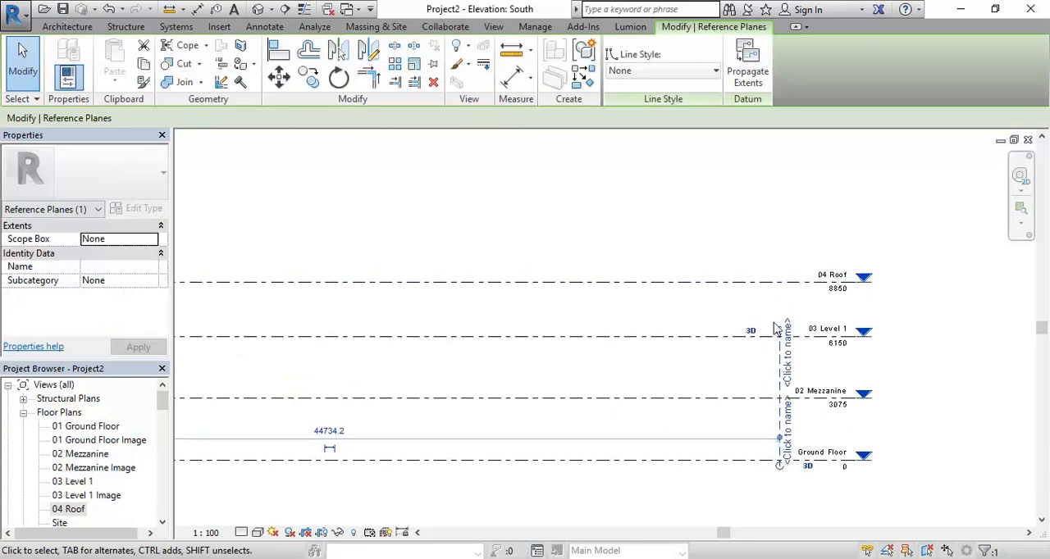
left_click_drag(777, 320, 778, 251)
middle_click_drag(494, 311, 853, 290)
middle_click_drag(497, 285, 638, 310)
left_click(368, 391)
left_click_drag(366, 334, 367, 254)
left_click(504, 182)
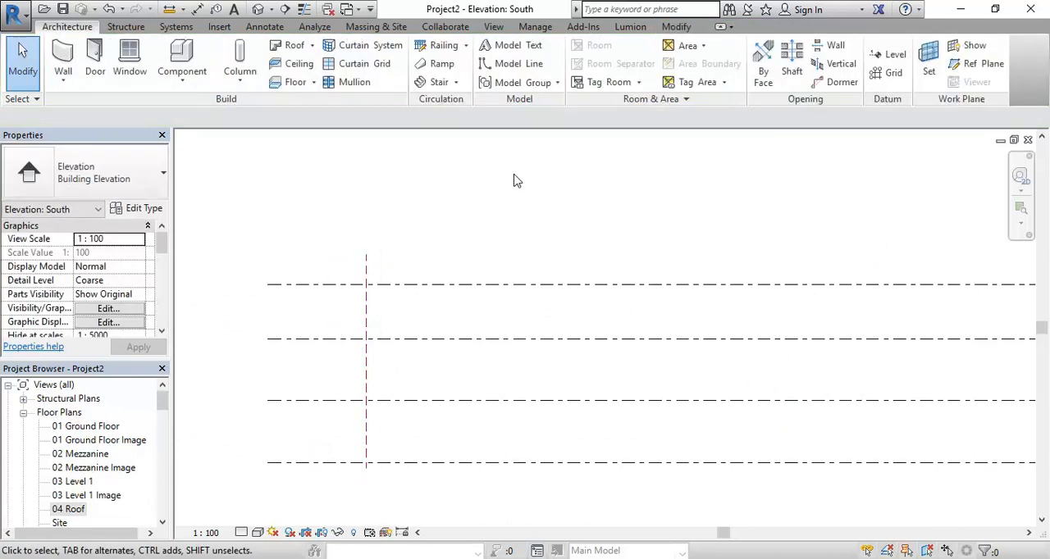
double_click(65, 510)
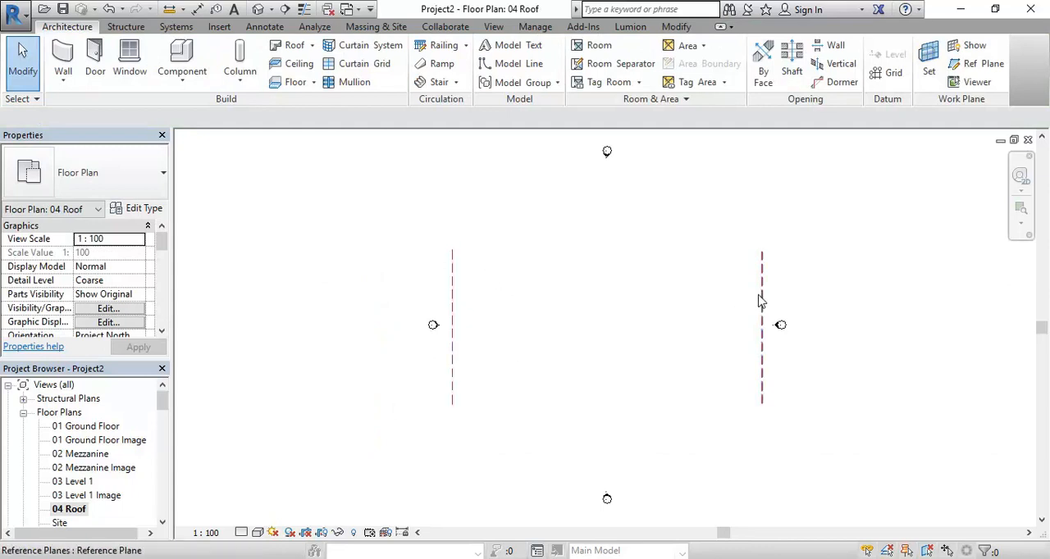
left_click(1028, 139)
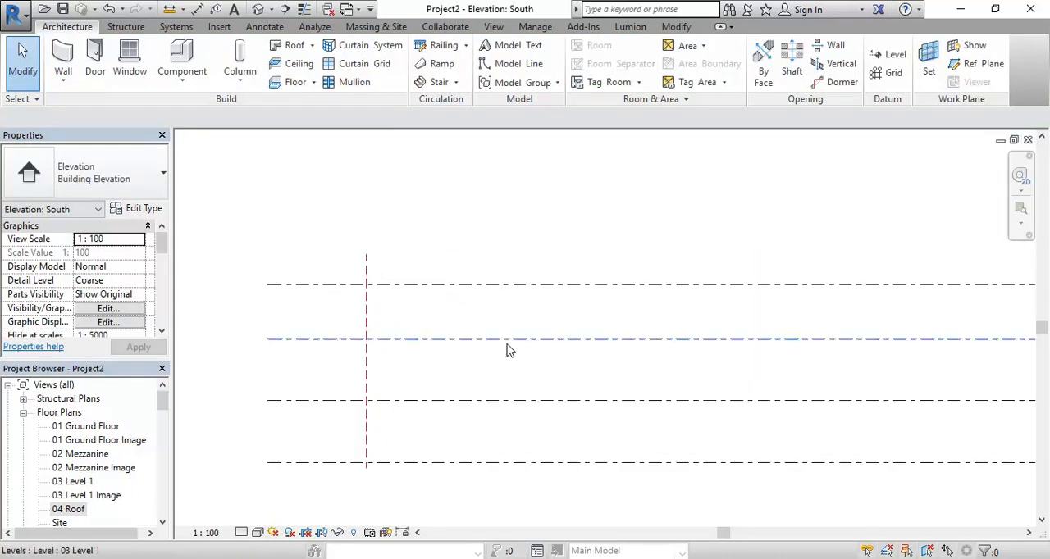
In the East elevation, extend both vertical reference planes up past the 04 Roof level
left_click_drag(164, 401, 164, 432)
double_click(63, 428)
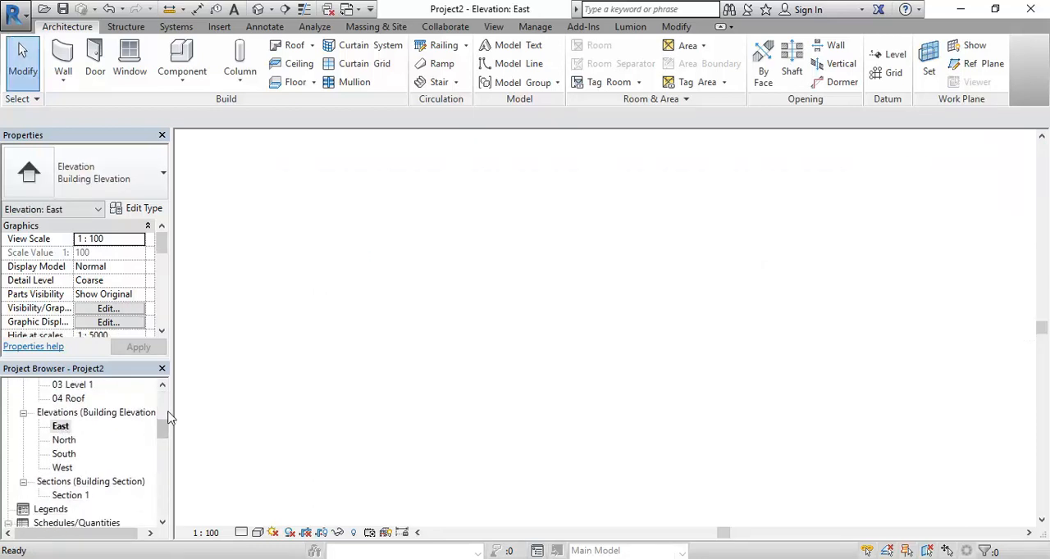
left_click(719, 300)
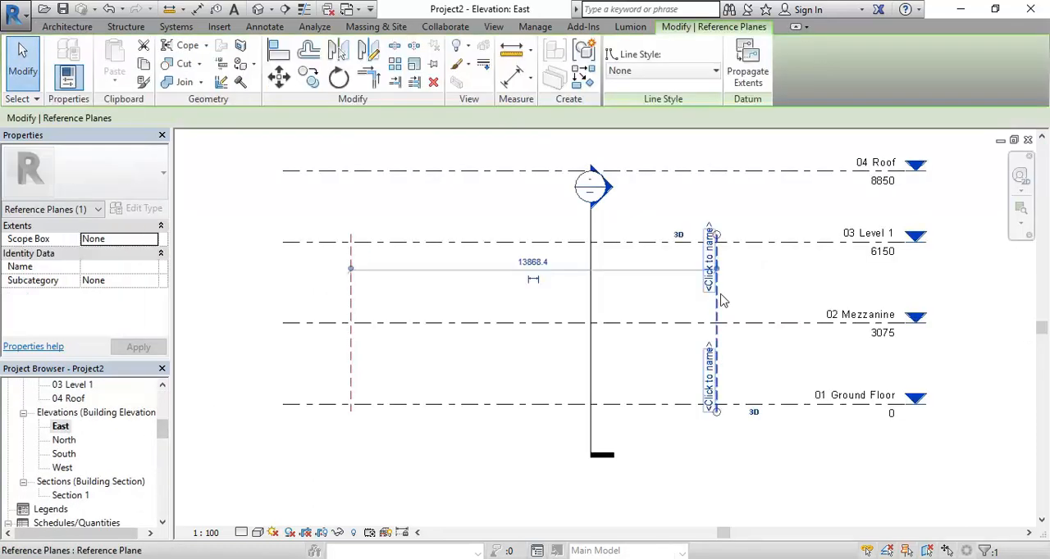
middle_click_drag(446, 288, 443, 342)
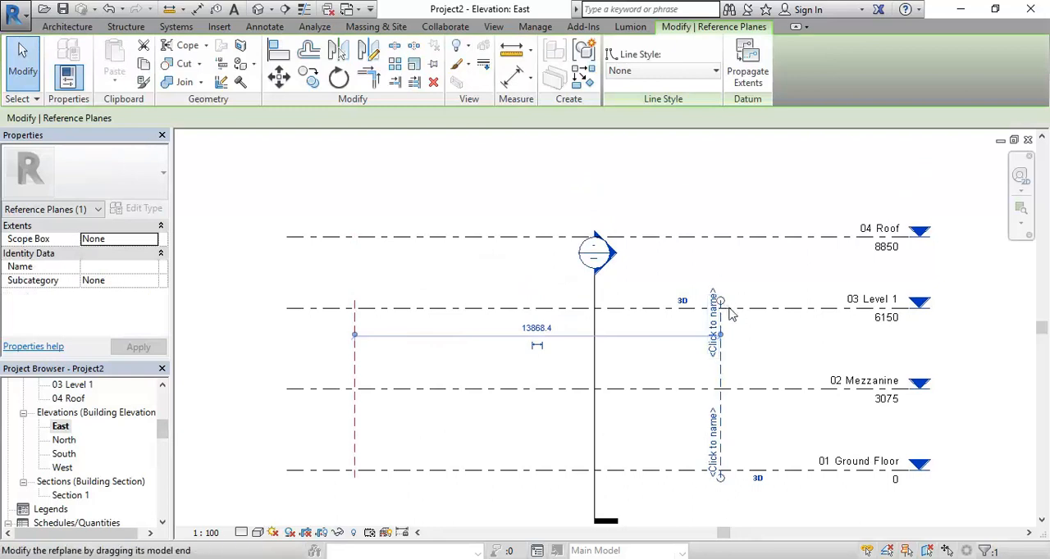
left_click_drag(725, 305, 727, 211)
left_click(358, 355)
left_click_drag(364, 302, 373, 205)
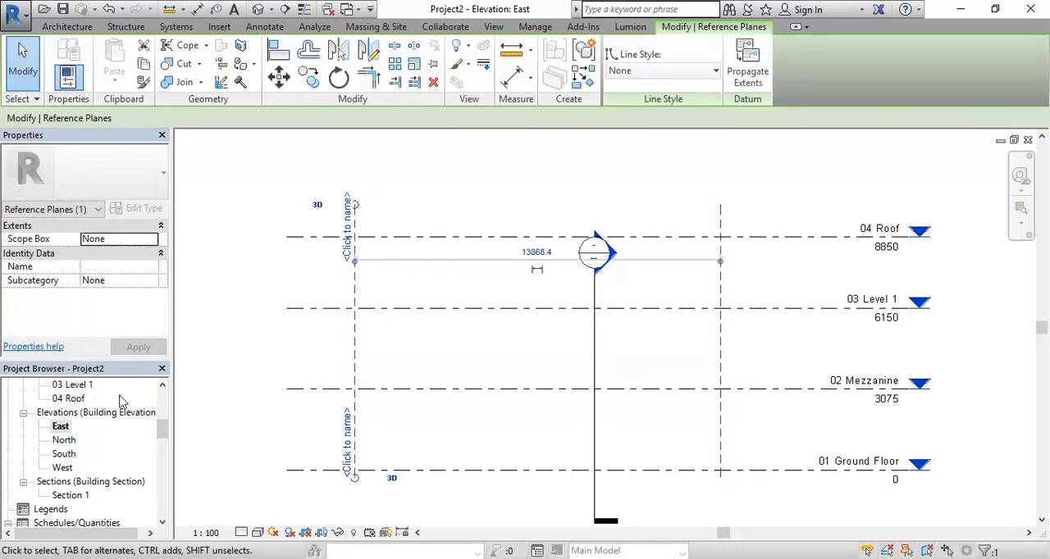
Open the 04 Roof floor plan and examine the reference planes in both directions
left_click(66, 399)
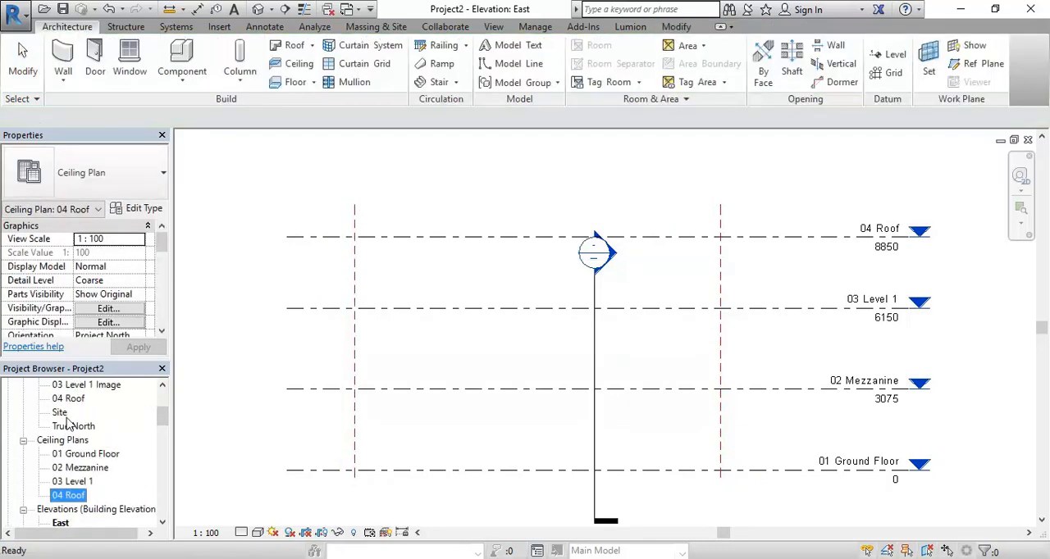
double_click(67, 400)
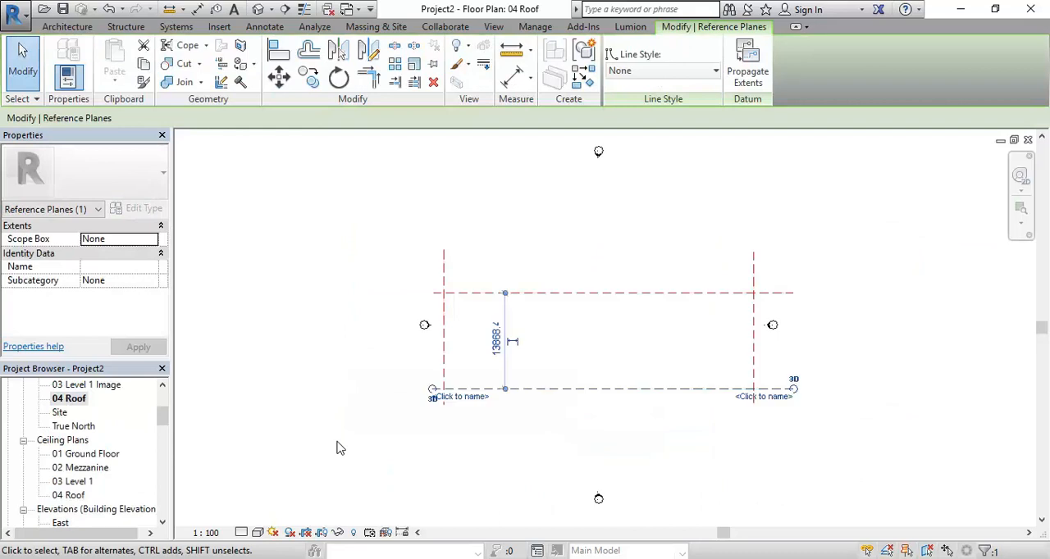
left_click(622, 346)
scroll(622, 345, "up", 1)
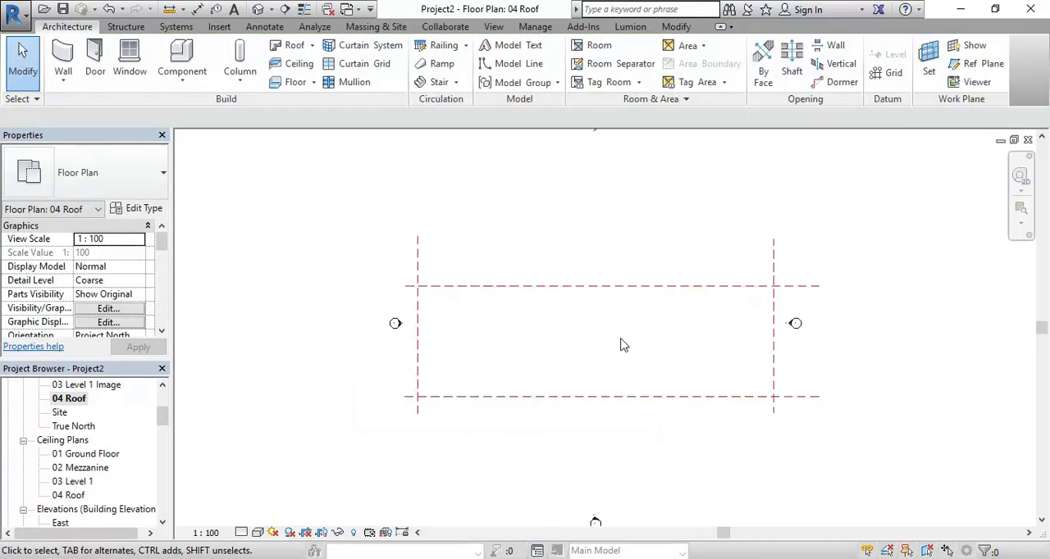
scroll(621, 339, "down", 1)
middle_click_drag(621, 339, 591, 347)
scroll(582, 322, "down", 1)
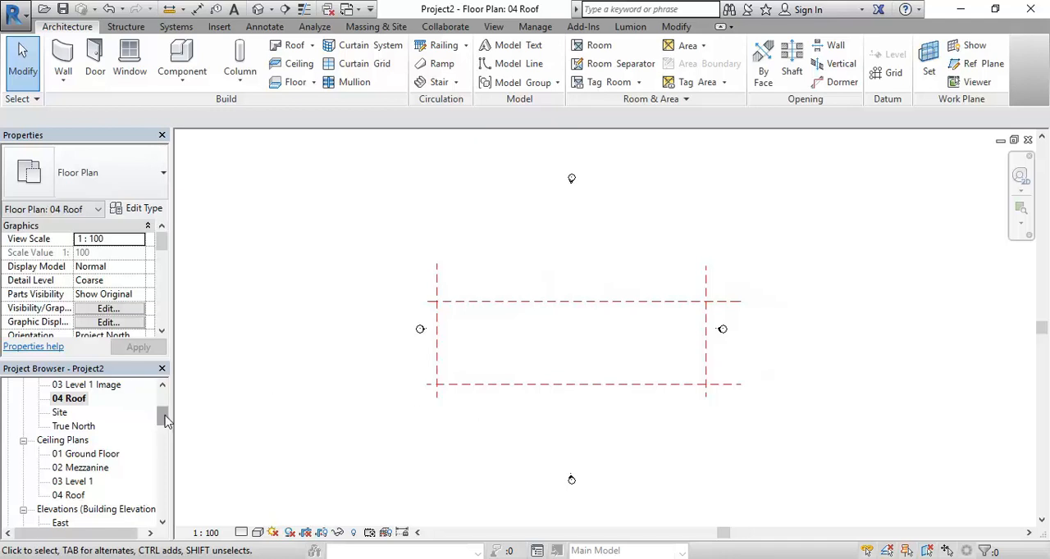
Open the 01 Ground Floor floor plan
left_click_drag(164, 420, 164, 402)
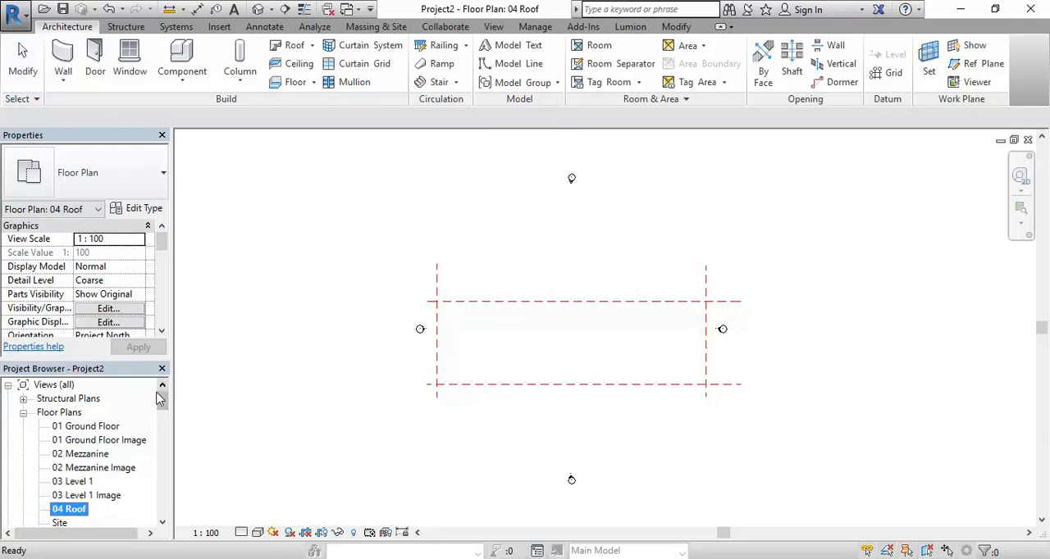
double_click(85, 427)
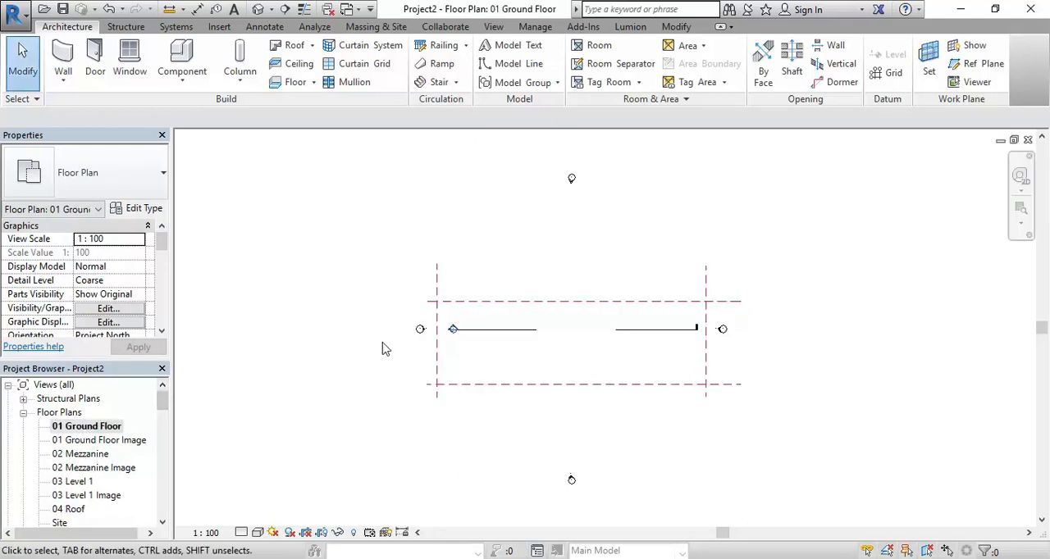